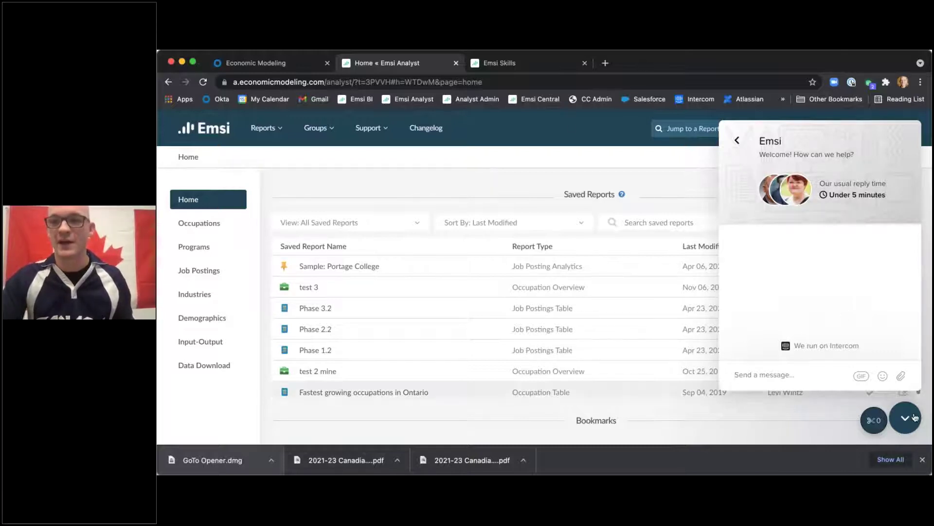
# - View the account manager's contact details among the support options, and check the support chat window, leaving both closed
pyautogui.click(912, 418)
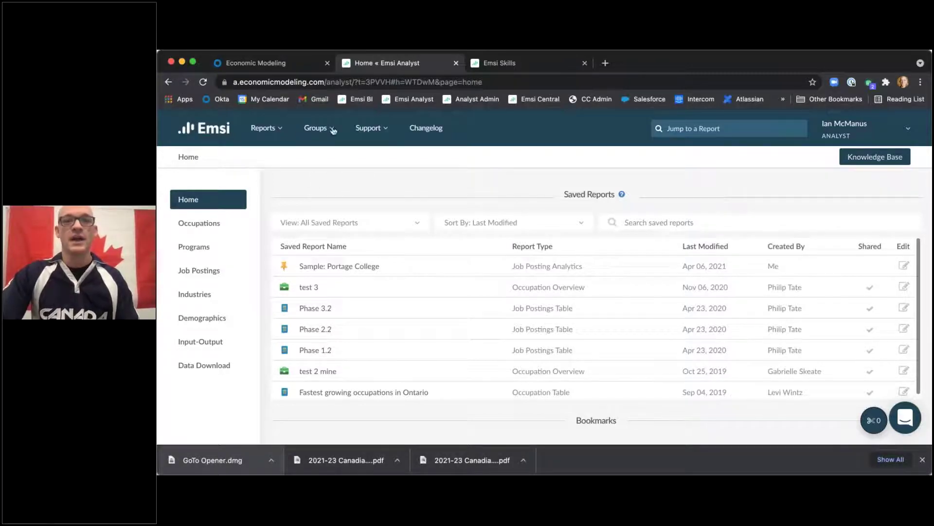
pyautogui.click(386, 132)
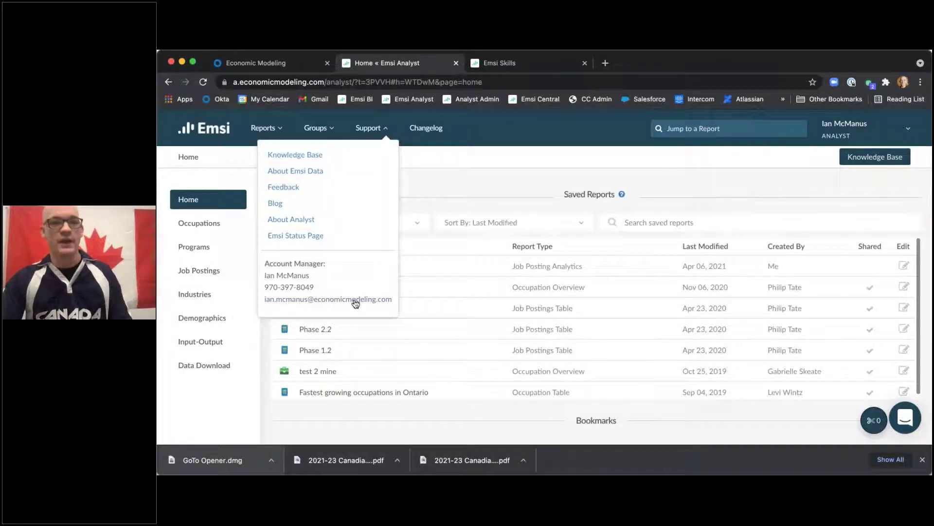
pyautogui.click(387, 129)
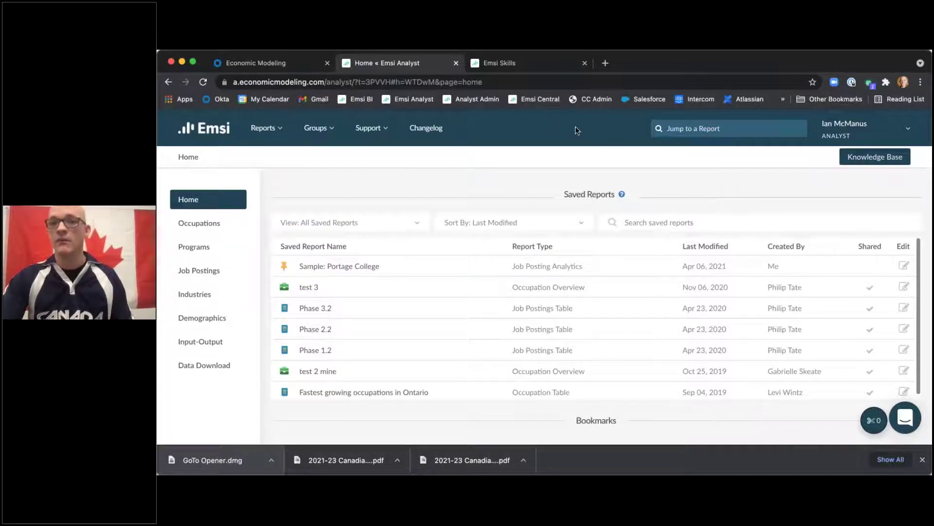
pyautogui.click(905, 419)
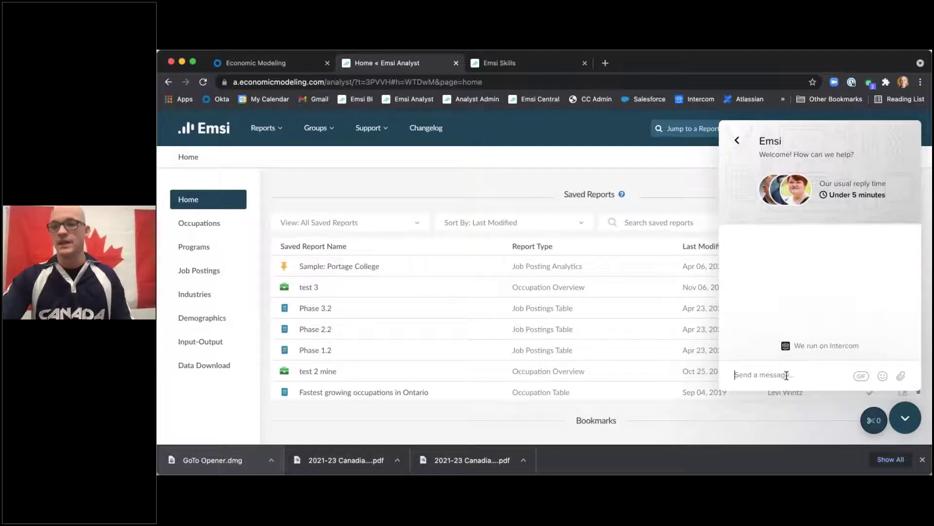
pyautogui.click(904, 420)
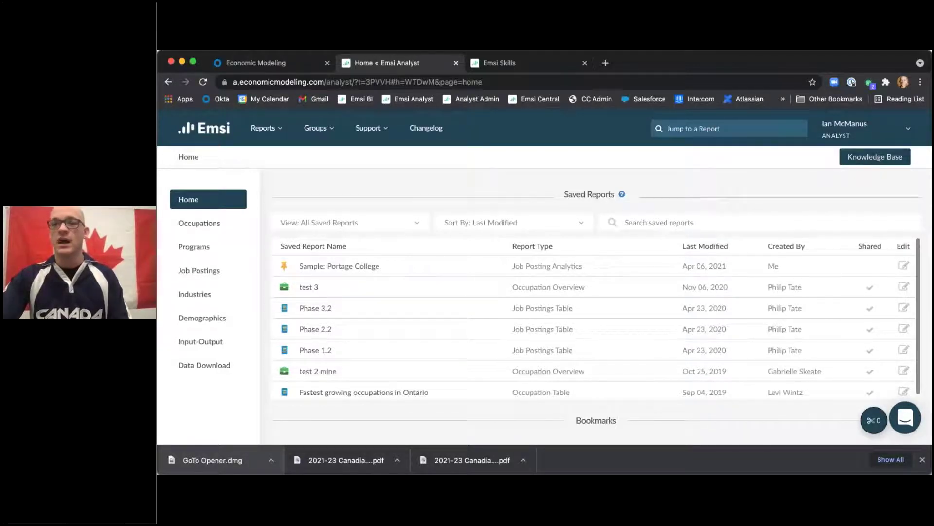
# - Open the Knowledge Base from the Analyst home page and look over its help categories
pyautogui.click(875, 158)
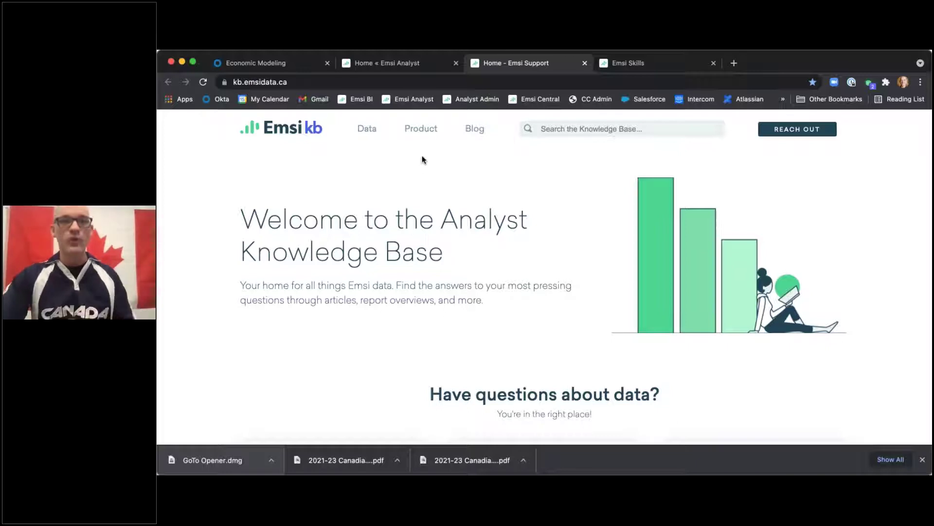
pyautogui.scroll(-5, 302, 215)
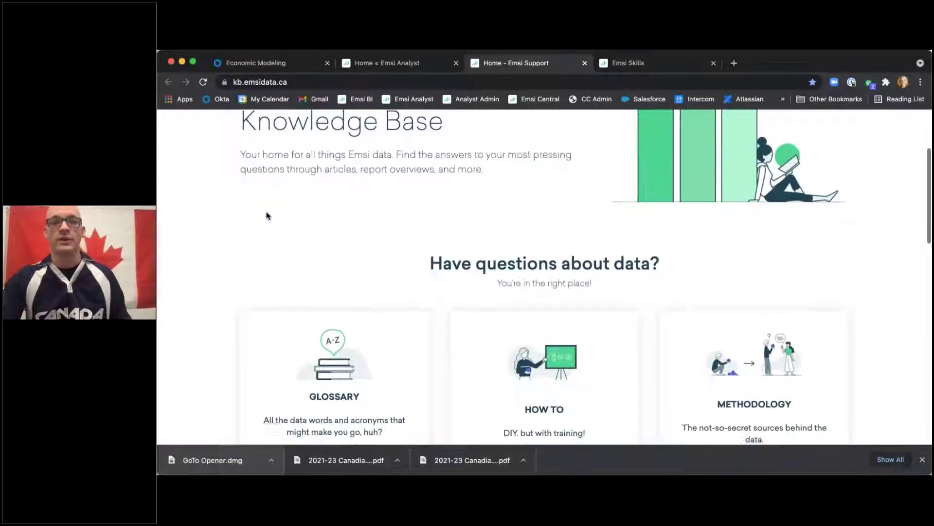
pyautogui.scroll(-2, 212, 210)
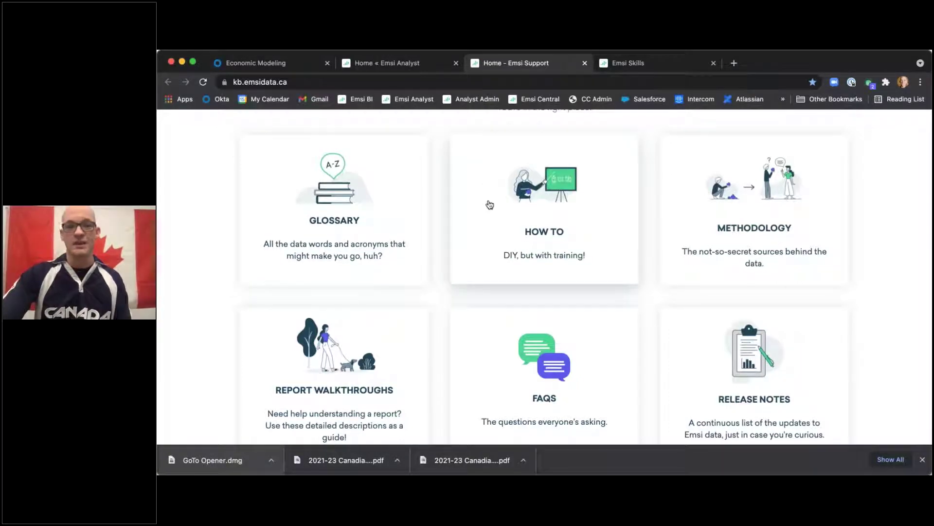
# - Browse the How To articles in the Knowledge Base and return to its home page
pyautogui.click(481, 184)
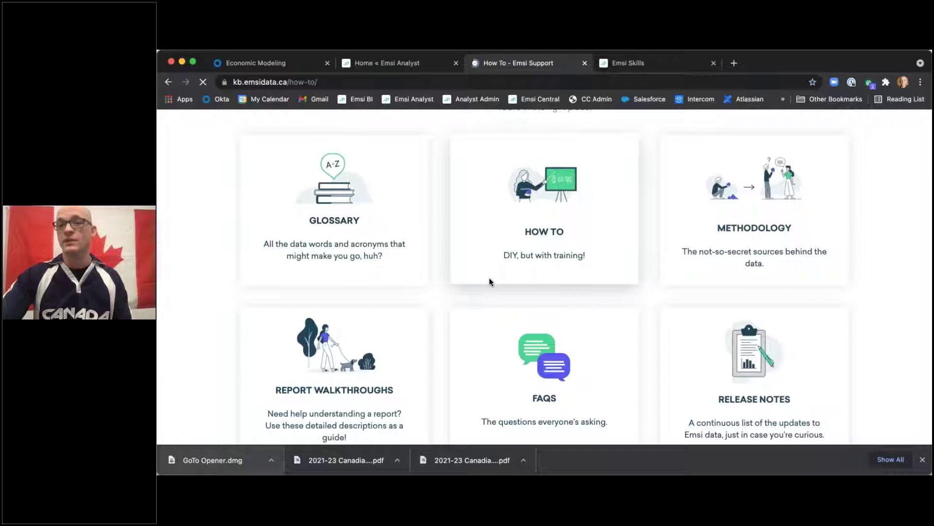
pyautogui.scroll(-5, 274, 326)
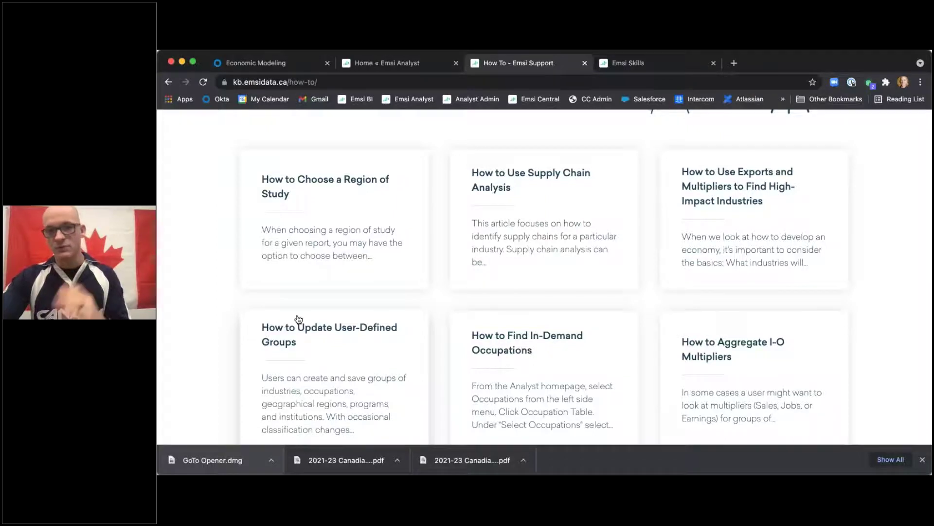
pyautogui.scroll(5, 302, 315)
pyautogui.click(170, 82)
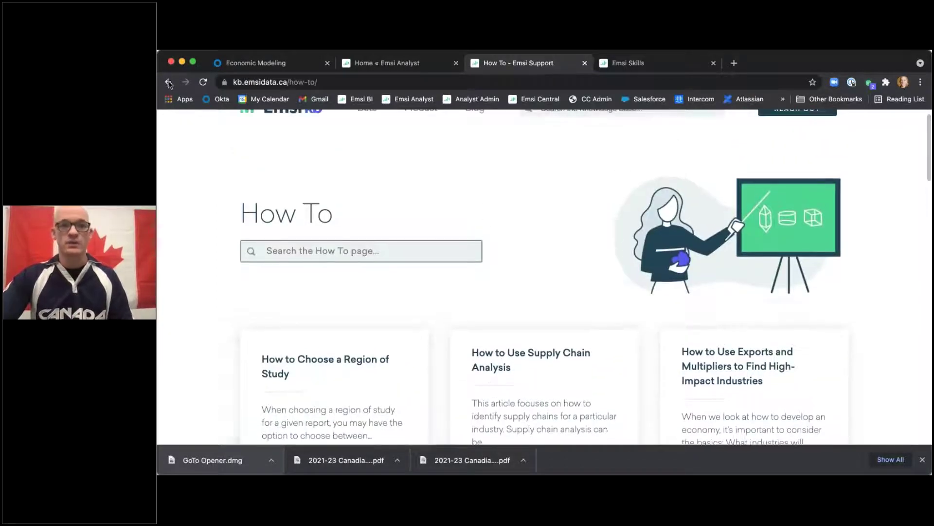
# - Open the Knowledge Base's Release Notes page and read the introduction to the CA Data Release Notes
pyautogui.scroll(-3, 692, 238)
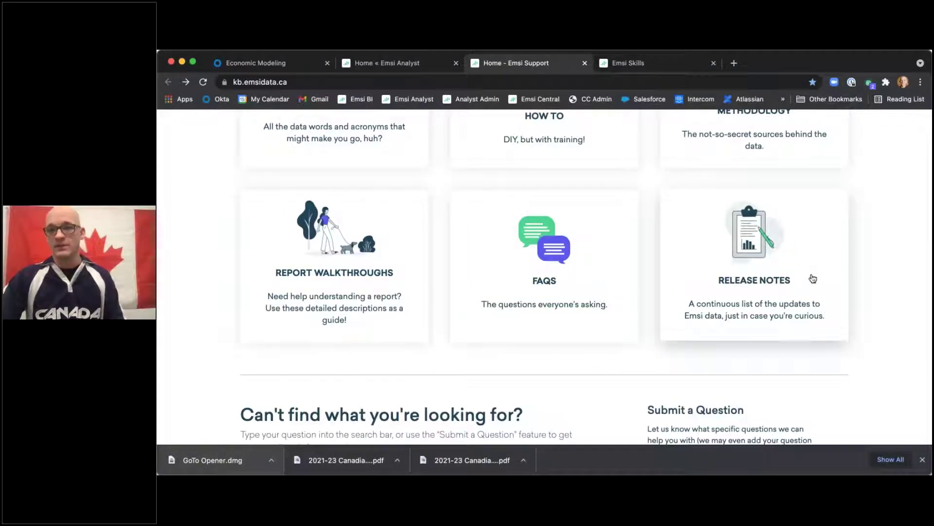
pyautogui.scroll(3, 813, 278)
pyautogui.click(748, 314)
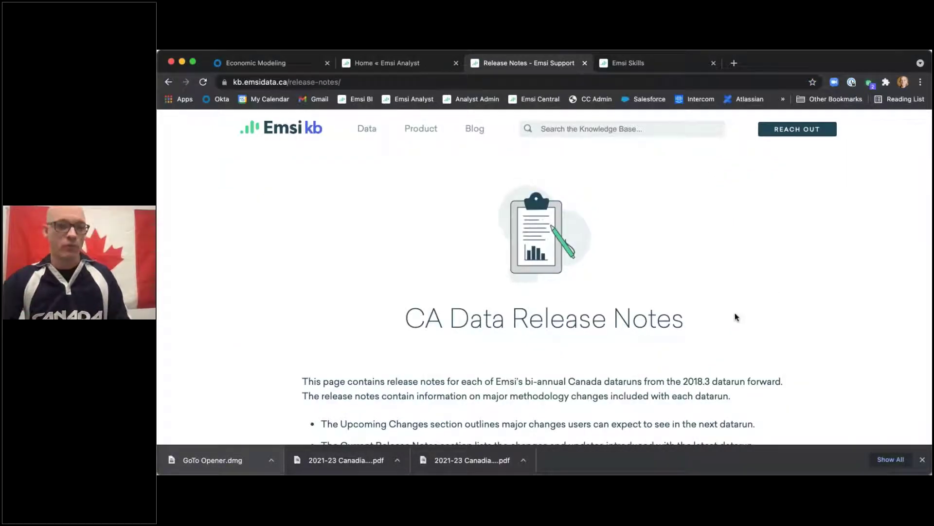
pyautogui.scroll(-3, 265, 322)
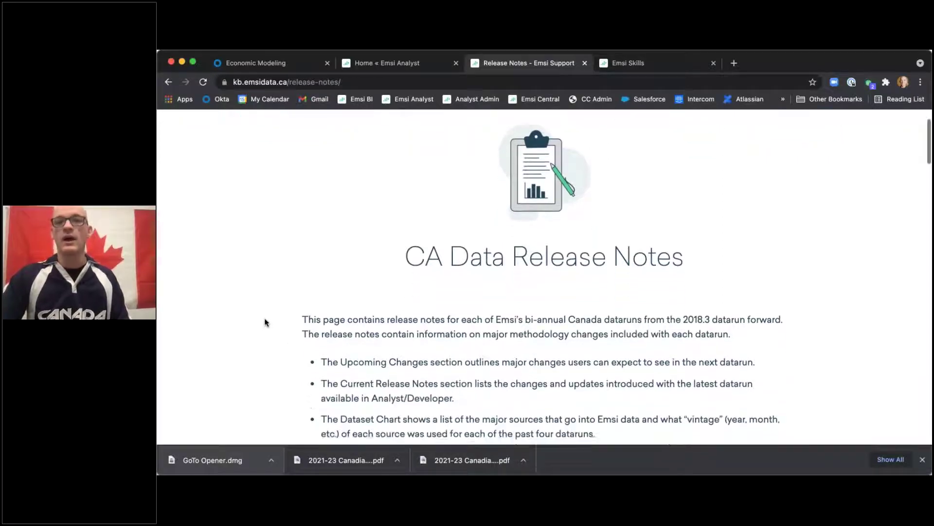
pyautogui.scroll(-4, 271, 324)
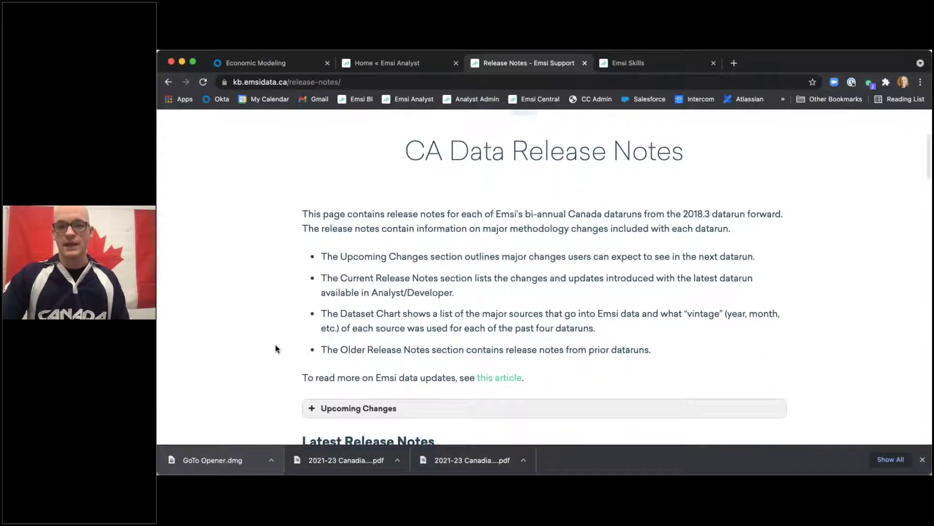
pyautogui.scroll(-1, 277, 347)
pyautogui.scroll(-6, 276, 347)
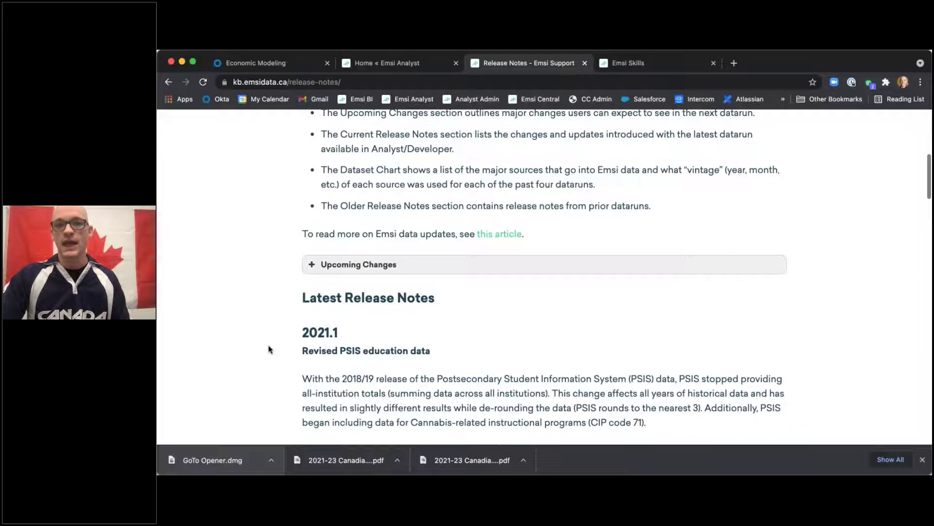
# - Read the 2021.1 release notes on education, employment, COPS projection and population demographics data
pyautogui.scroll(-8, 268, 346)
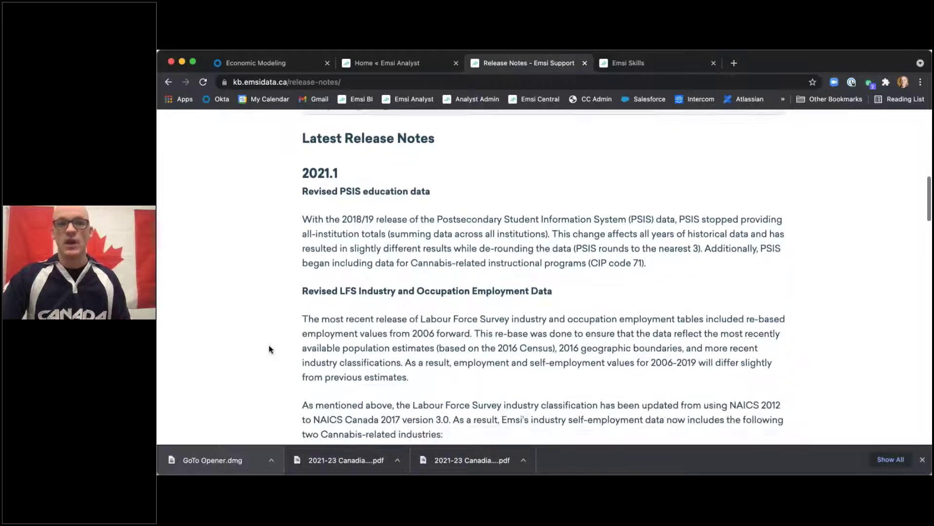
pyautogui.scroll(-1, 268, 346)
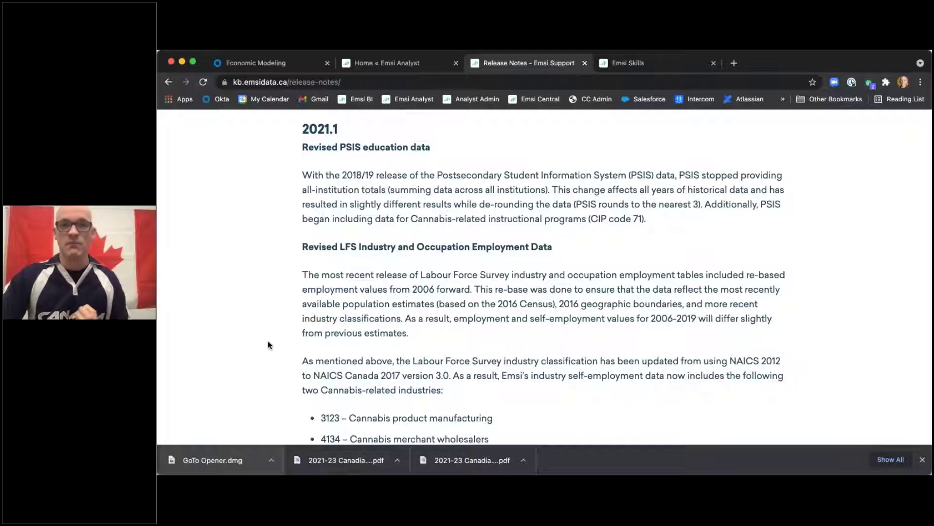
pyautogui.scroll(-2, 271, 345)
pyautogui.scroll(1, 271, 345)
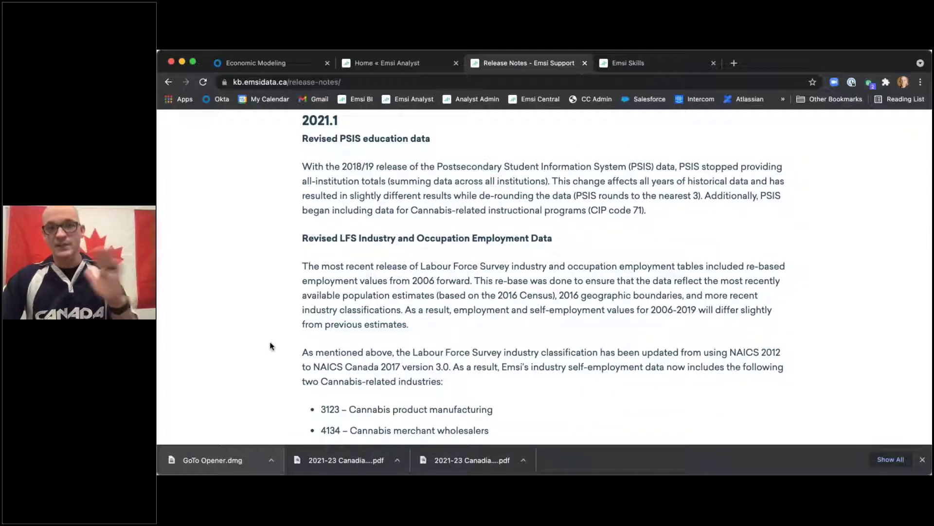
pyautogui.scroll(-10, 271, 341)
pyautogui.scroll(-10, 271, 341)
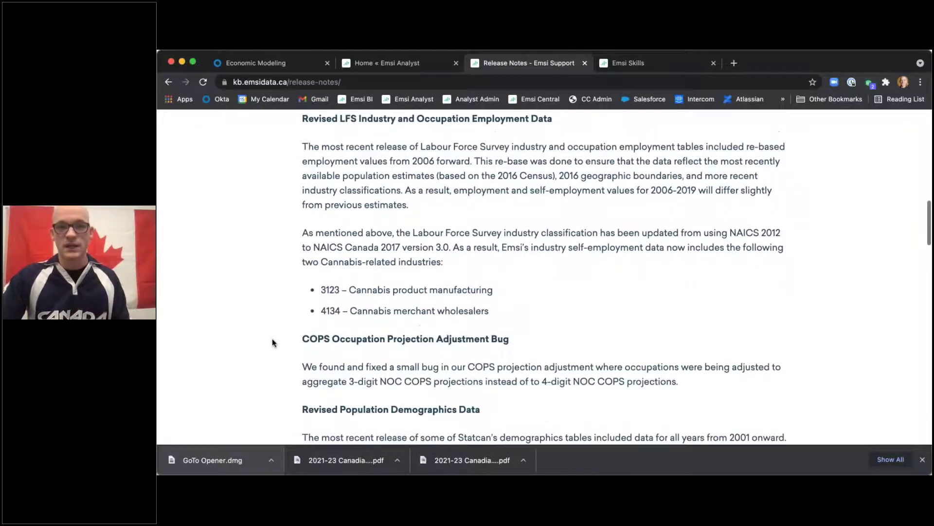
pyautogui.scroll(-9, 271, 342)
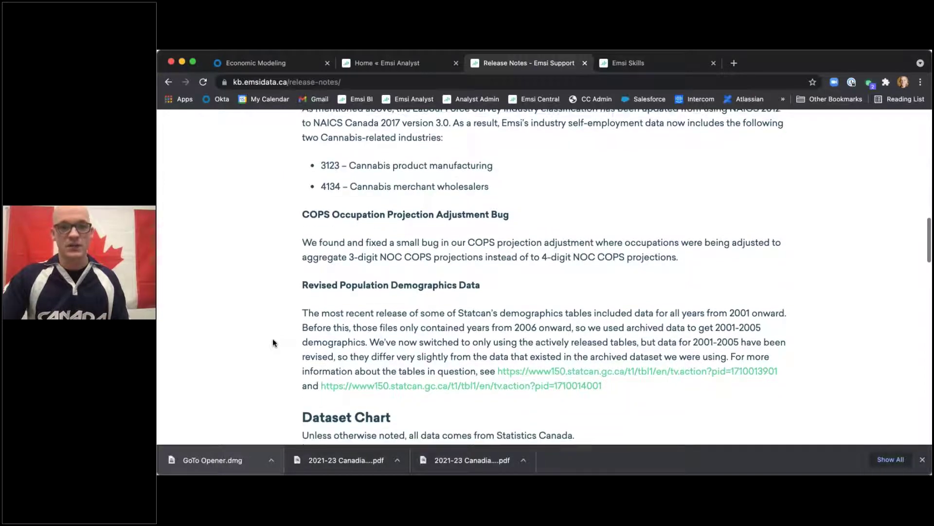
pyautogui.scroll(-8, 273, 341)
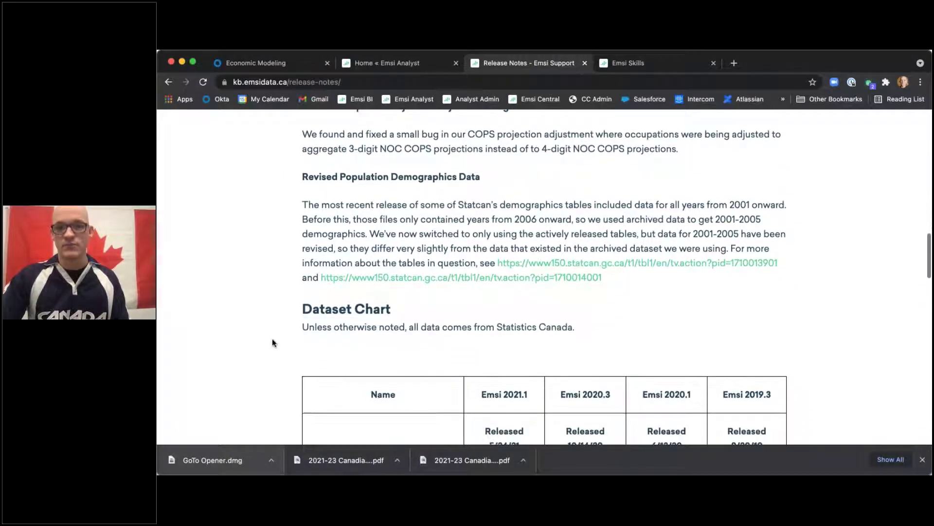
# - Examine the Dataset Chart and Taxonomy Chart down to the Older Release Notes list, and return to the page's beginning
pyautogui.scroll(-10, 274, 341)
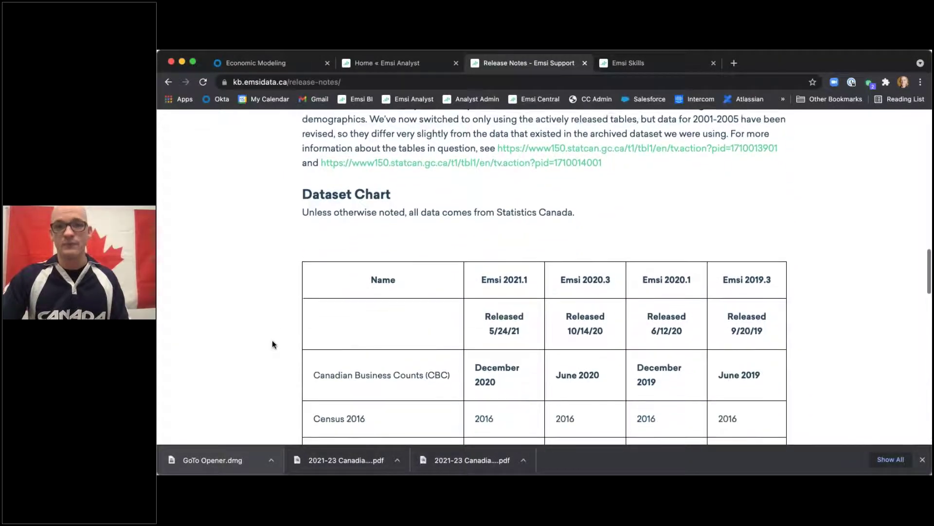
pyautogui.scroll(-5, 273, 342)
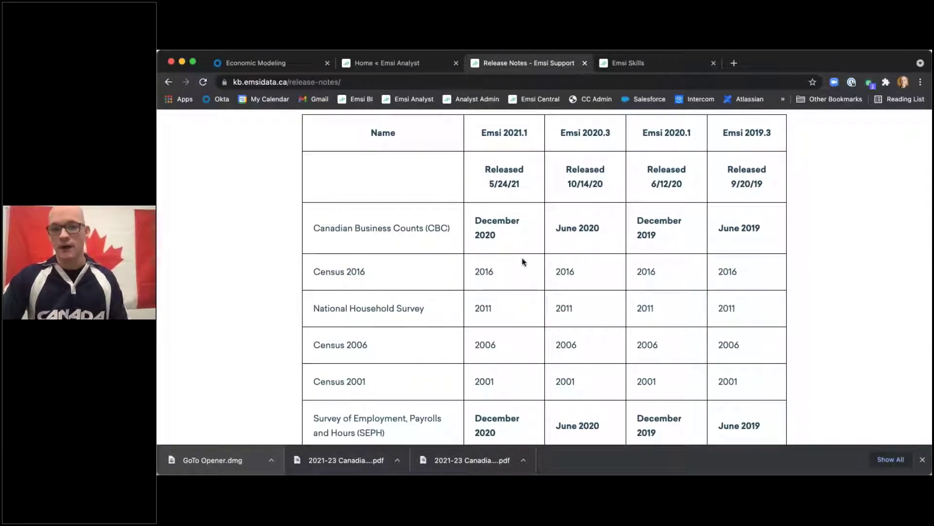
pyautogui.scroll(-2, 250, 340)
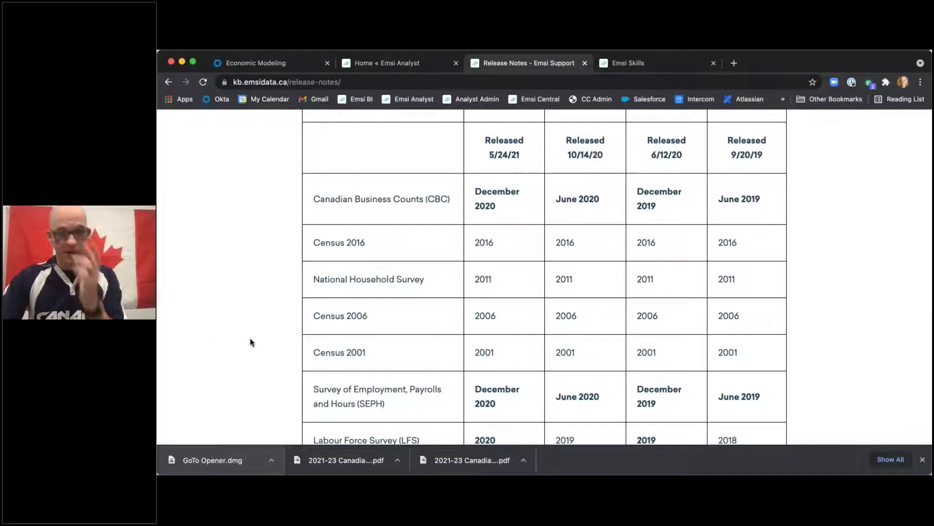
pyautogui.scroll(-10, 254, 342)
pyautogui.scroll(-9, 259, 344)
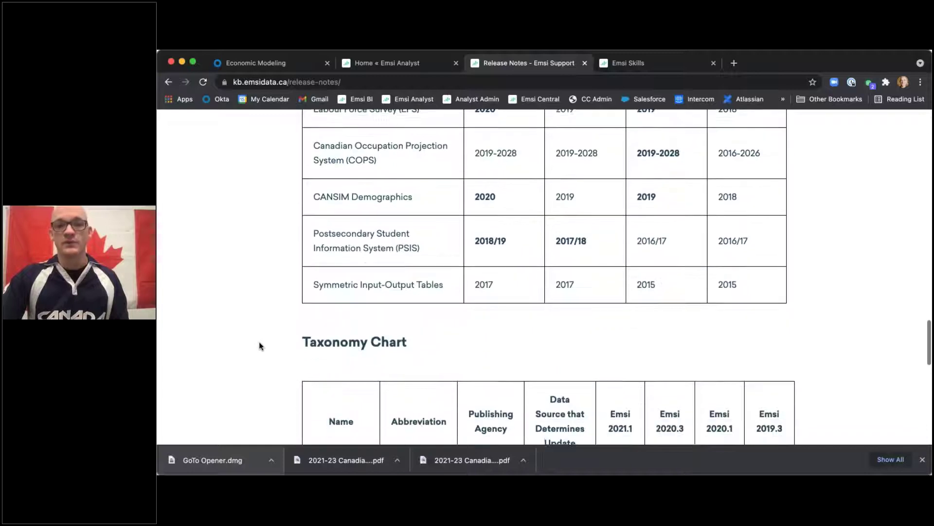
pyautogui.scroll(-5, 268, 342)
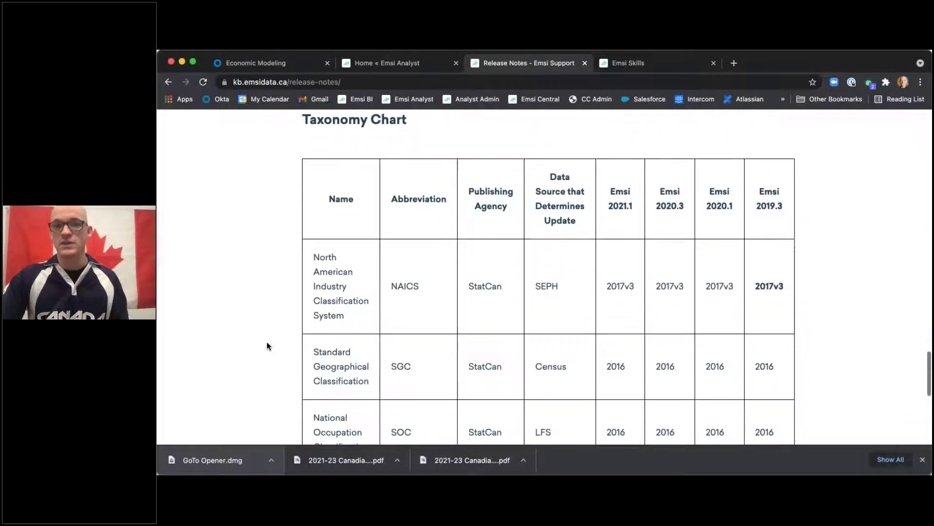
pyautogui.scroll(-6, 268, 343)
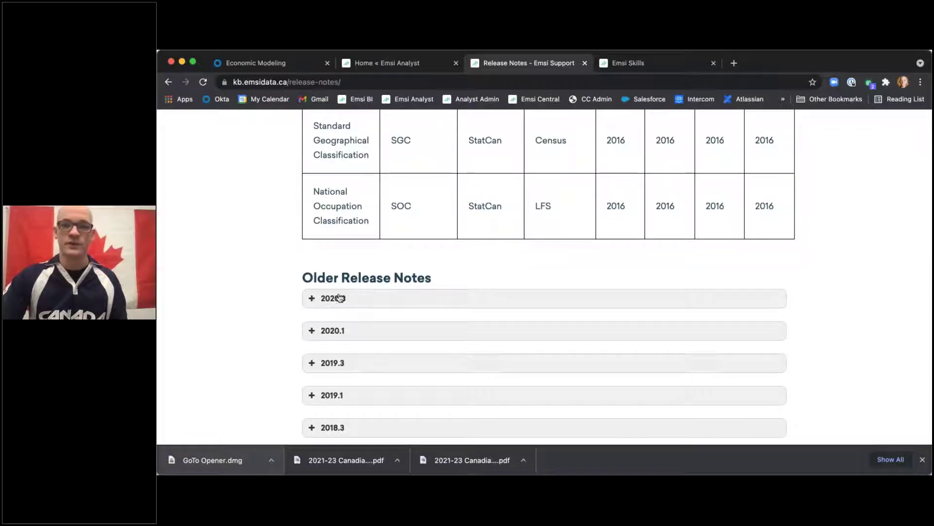
pyautogui.scroll(15, 282, 308)
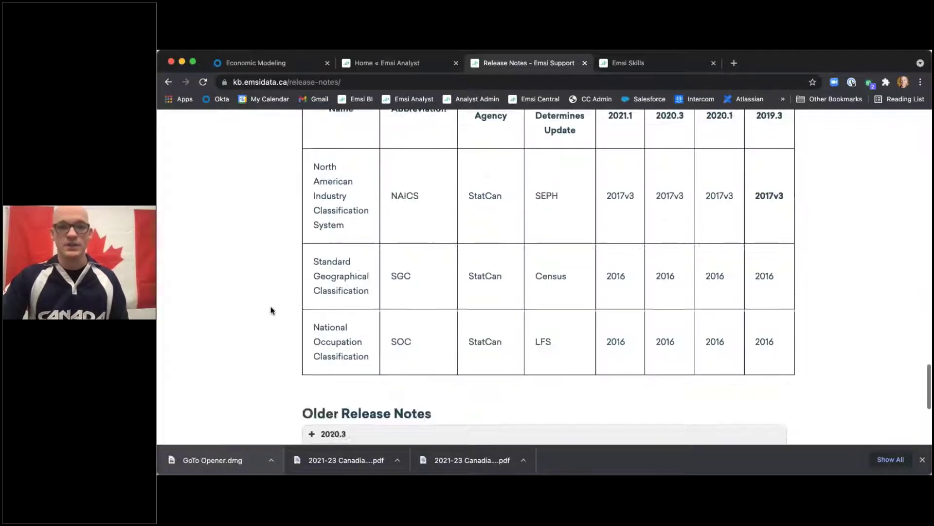
pyautogui.scroll(20, 271, 311)
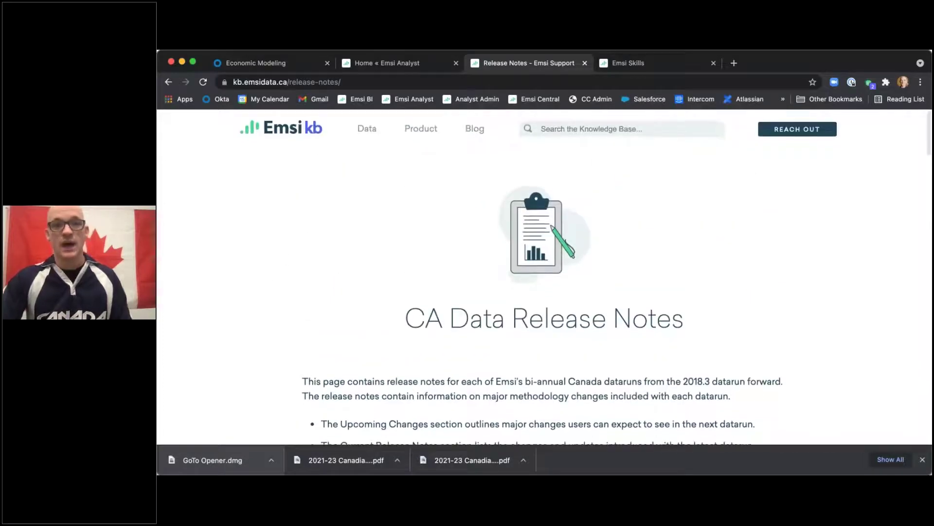
# - Return to the Emsi Analyst home page and check the account's nation and datarun settings, leaving them closed
pyautogui.click(419, 62)
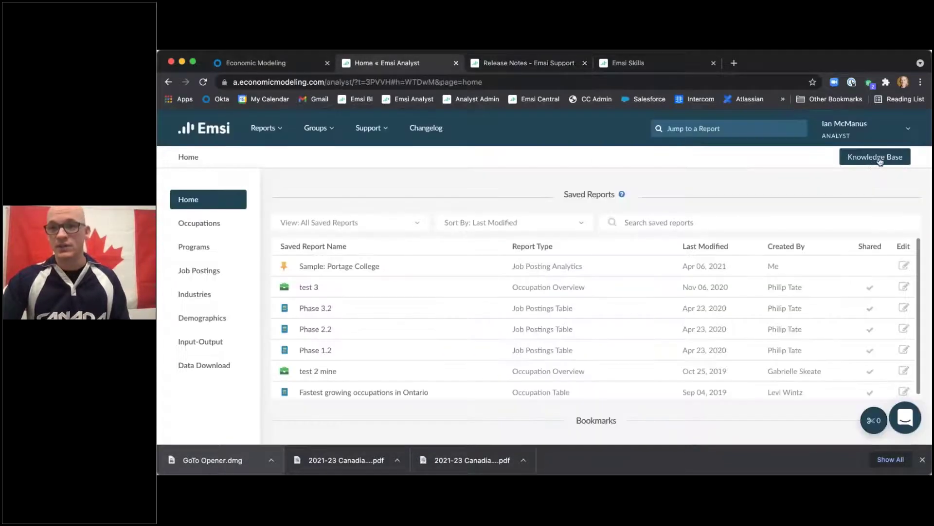
pyautogui.click(909, 130)
pyautogui.scroll(-5, 903, 141)
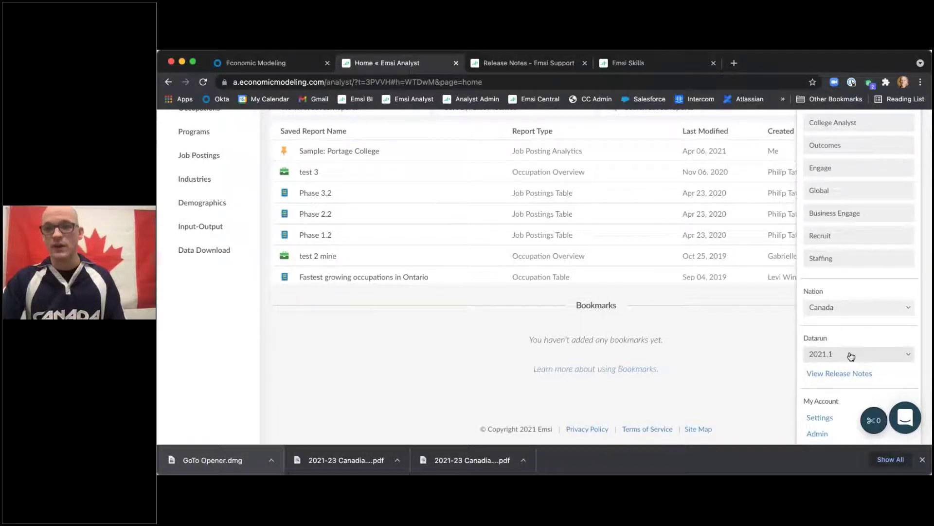
pyautogui.scroll(5, 852, 356)
pyautogui.click(913, 136)
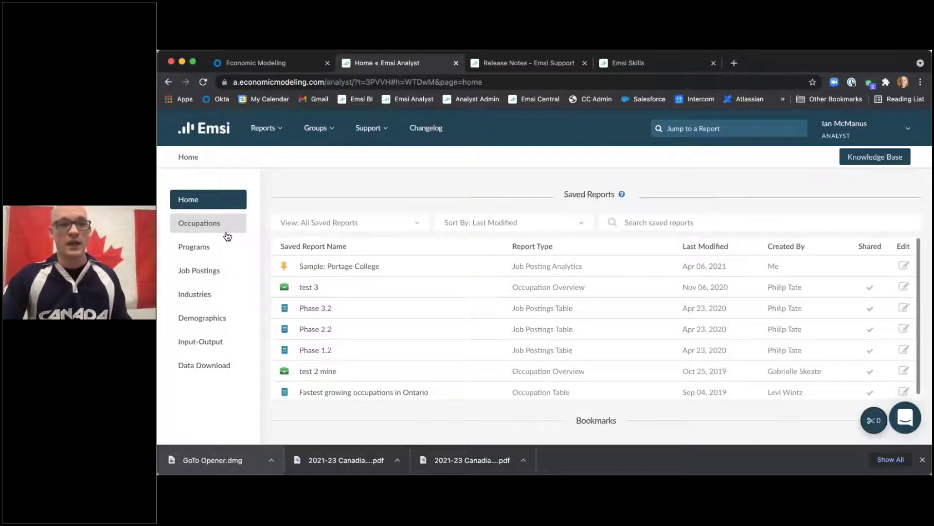
# - Open the Job Postings report category and look over its popular and other available reports
pyautogui.click(220, 269)
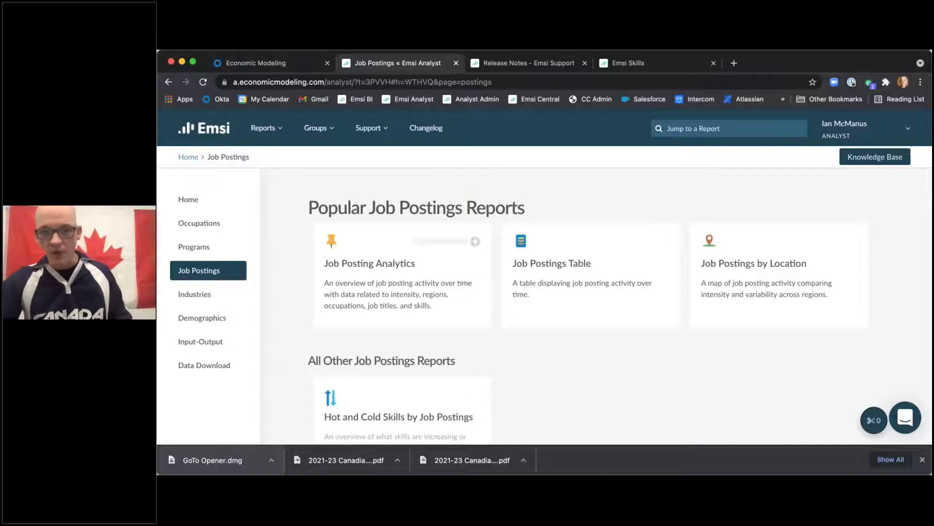
pyautogui.scroll(-1, 301, 238)
pyautogui.scroll(-2, 301, 235)
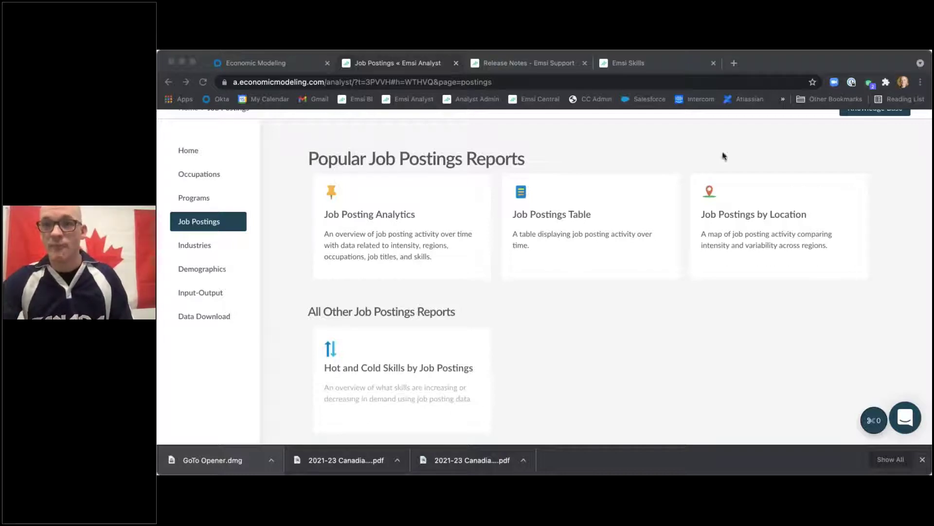
# - Look over the Job Postings report cards and open the Job Postings Table report
pyautogui.click(706, 167)
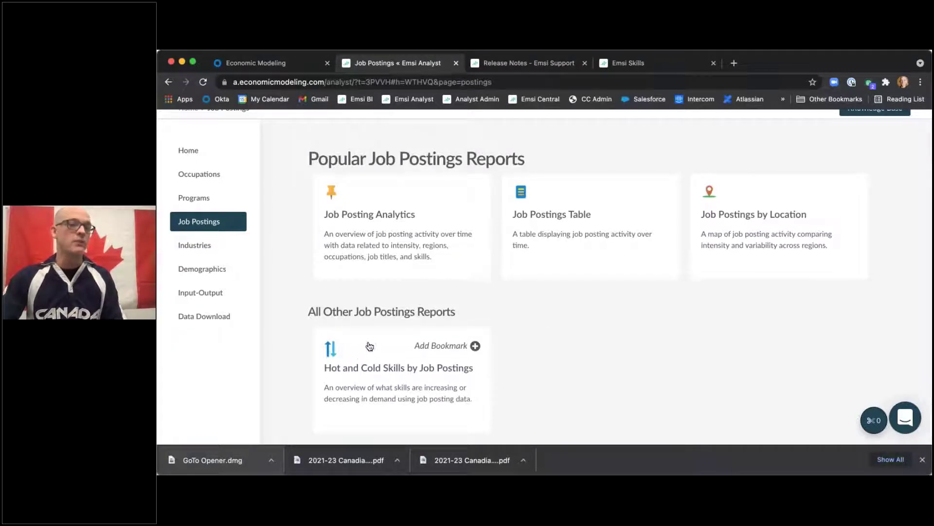
pyautogui.scroll(-1, 370, 347)
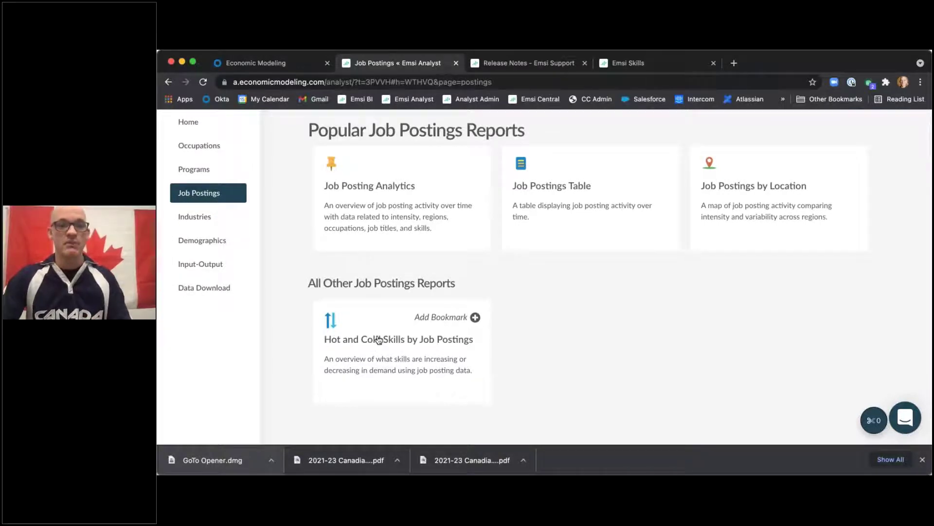
pyautogui.scroll(1, 379, 339)
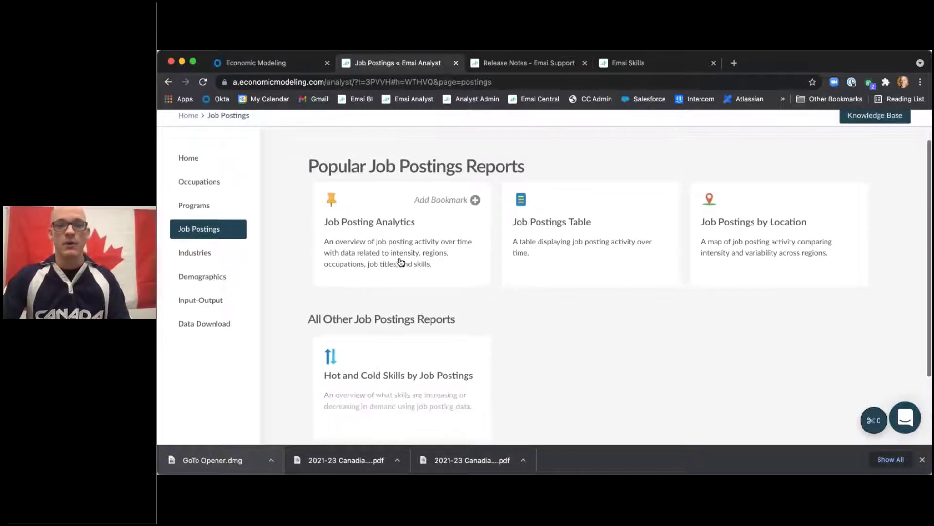
pyautogui.click(555, 202)
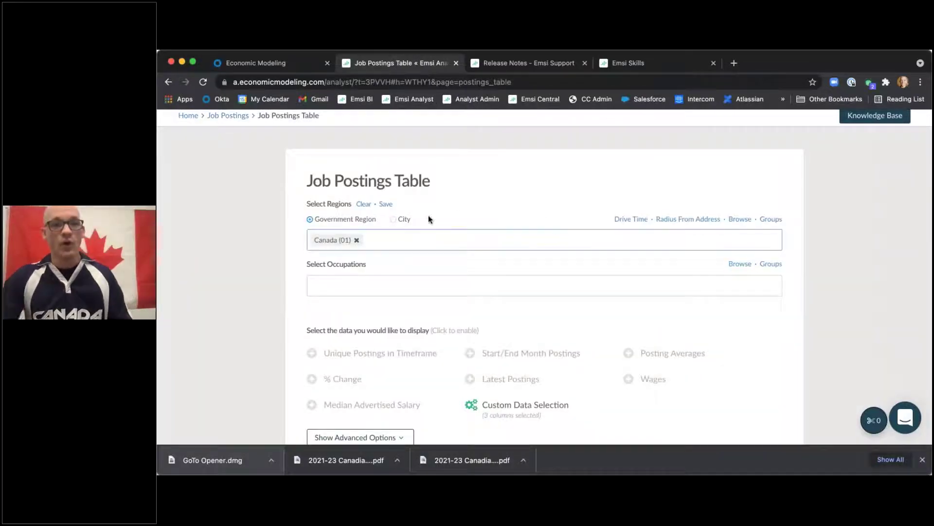
# - Remove Canada from the report's selected regions and open the Radius From Address region selection
pyautogui.scroll(-2, 430, 223)
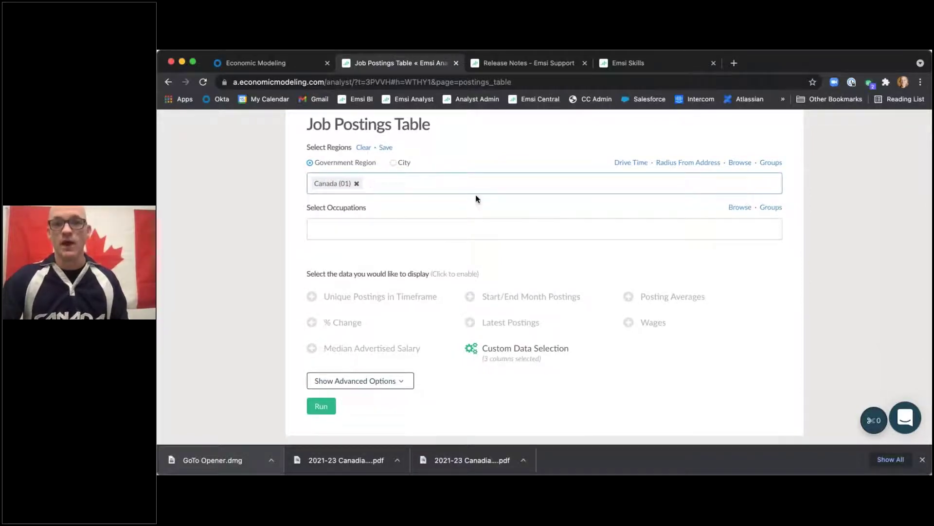
pyautogui.click(357, 184)
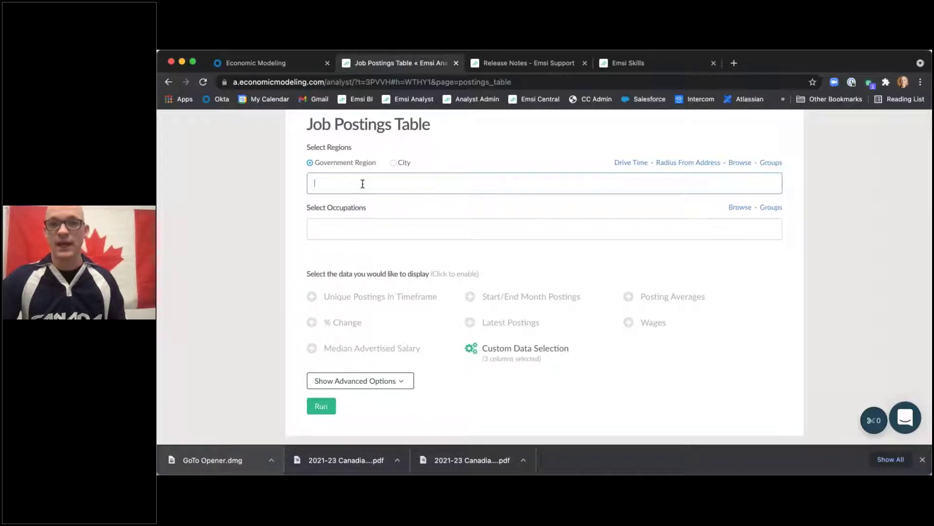
pyautogui.click(687, 164)
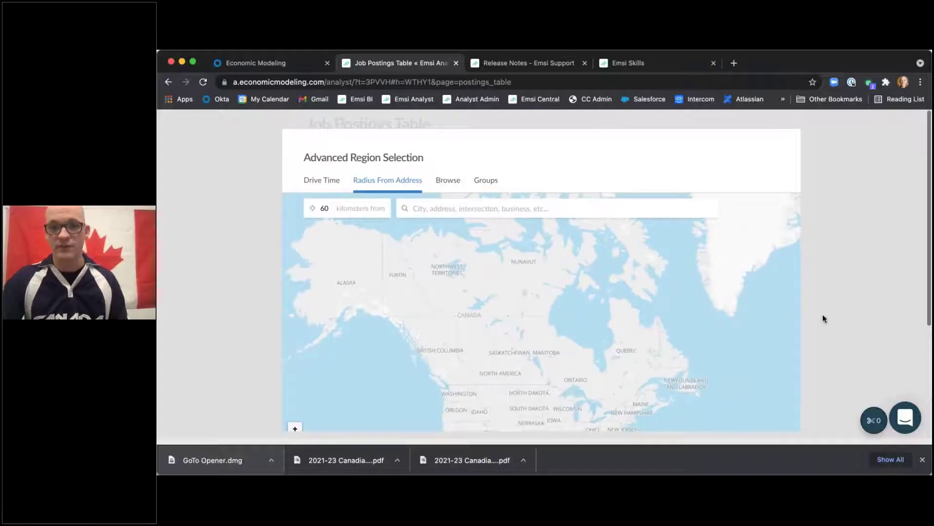
pyautogui.scroll(-3, 823, 314)
pyautogui.scroll(1, 823, 313)
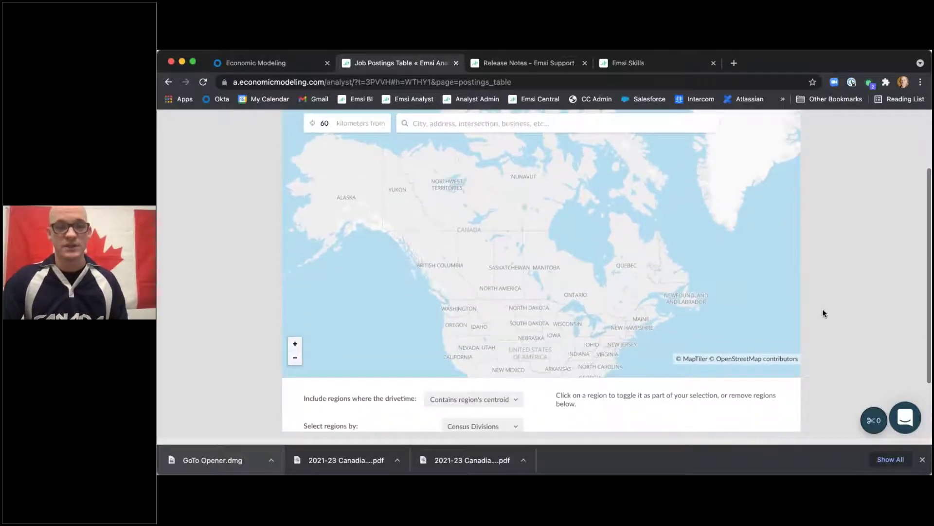
# - Centre the 60-kilometre radius on Toronto, Golden Horseshoe, Ontario, Canada
pyautogui.click(422, 134)
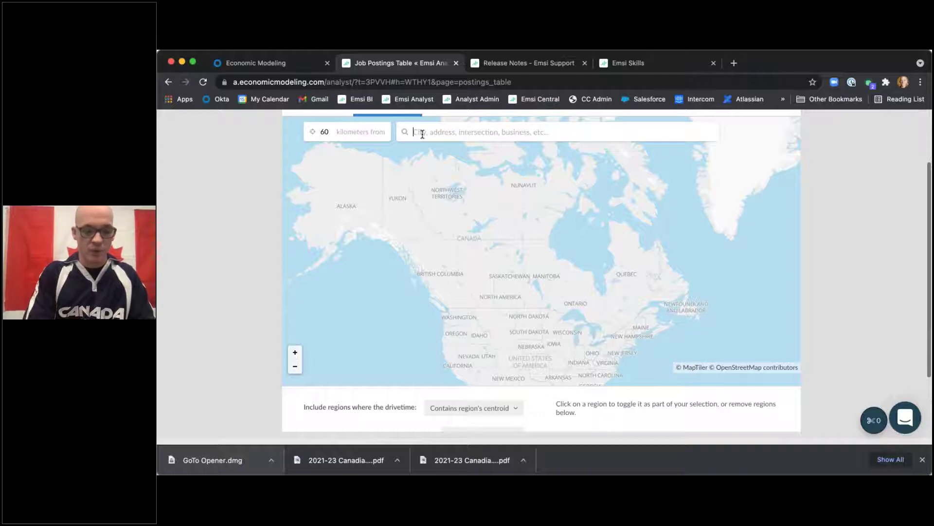
pyautogui.write('toronto')
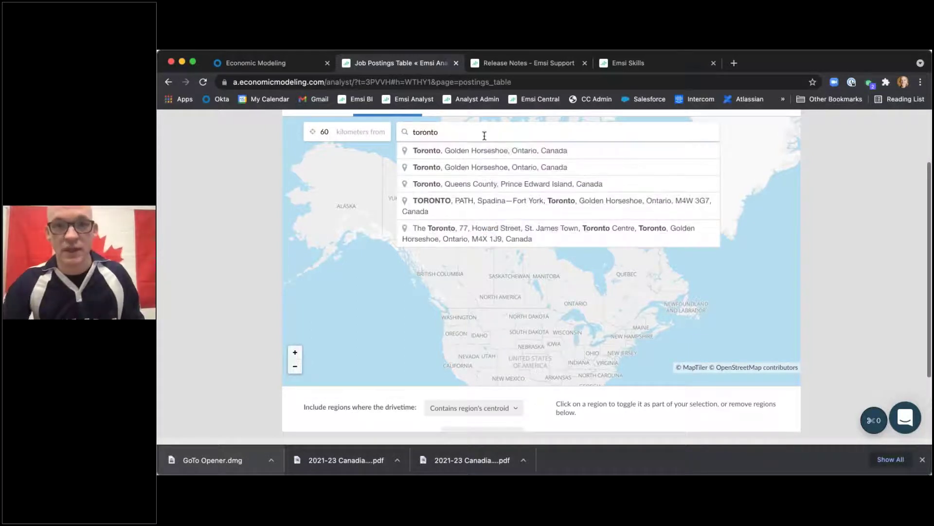
pyautogui.click(508, 153)
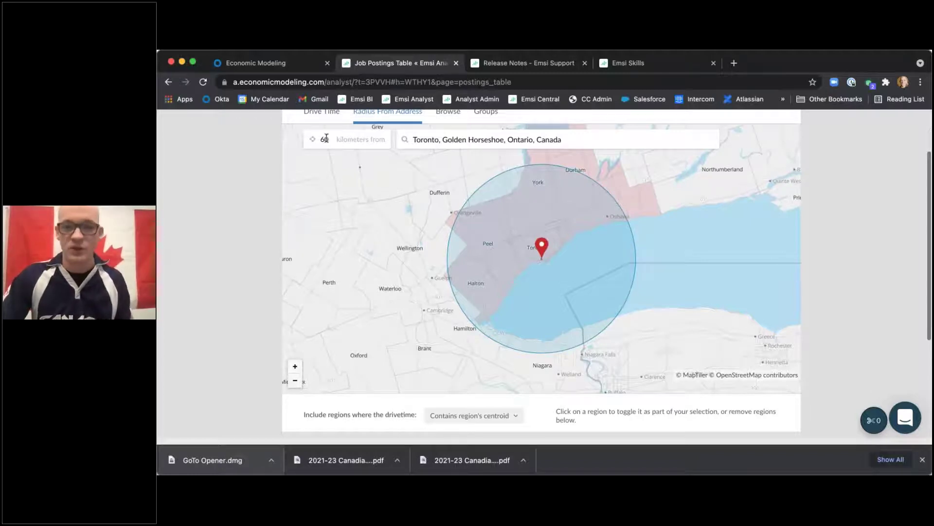
pyautogui.scroll(1, 325, 139)
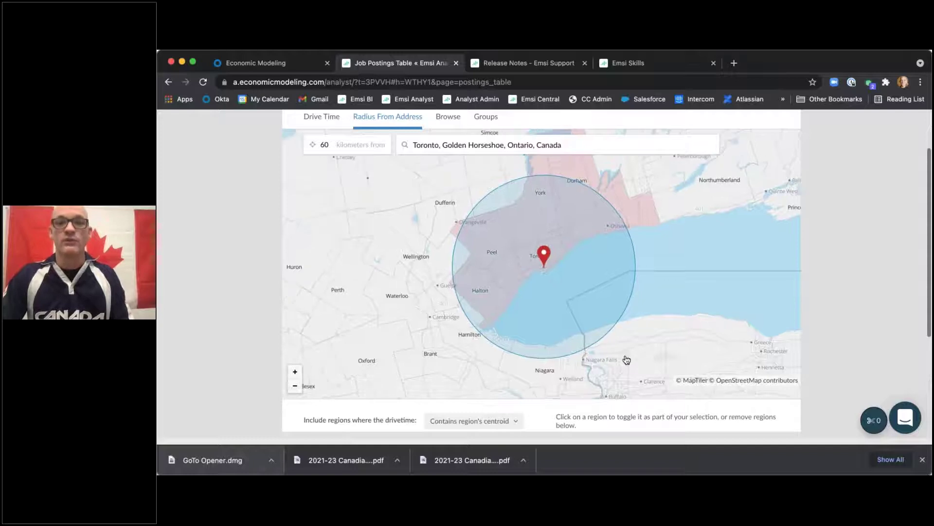
# - Switch the region type within the radius to Census Subdivisions and back to Census Divisions
pyautogui.scroll(-2, 625, 359)
pyautogui.scroll(-3, 240, 326)
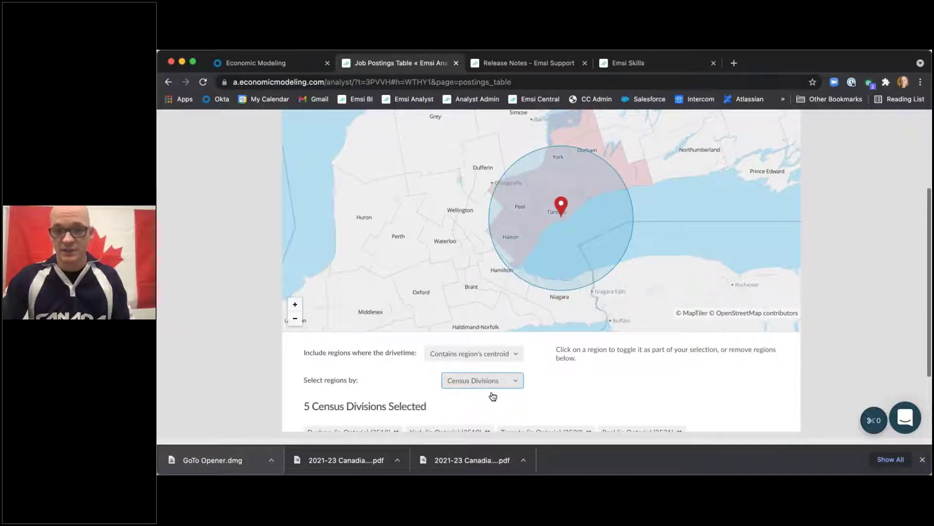
pyautogui.press('Down')
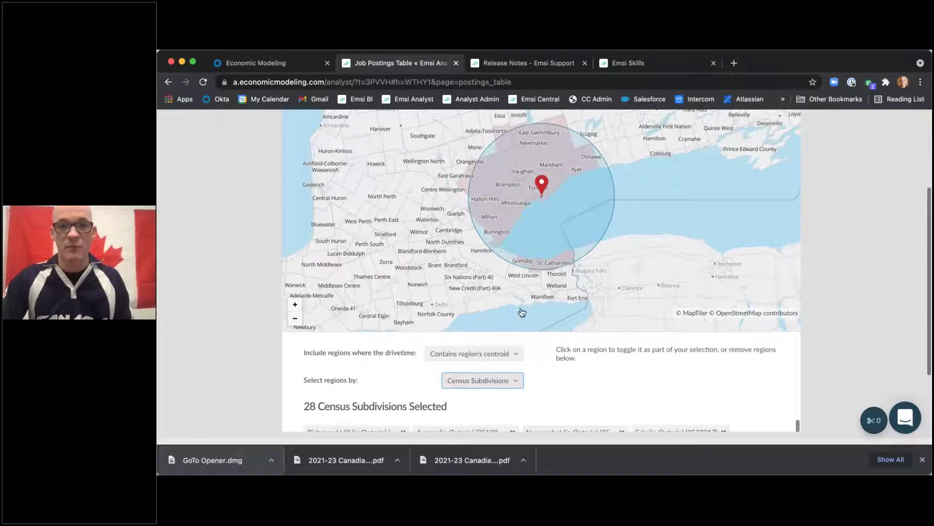
pyautogui.press('Up')
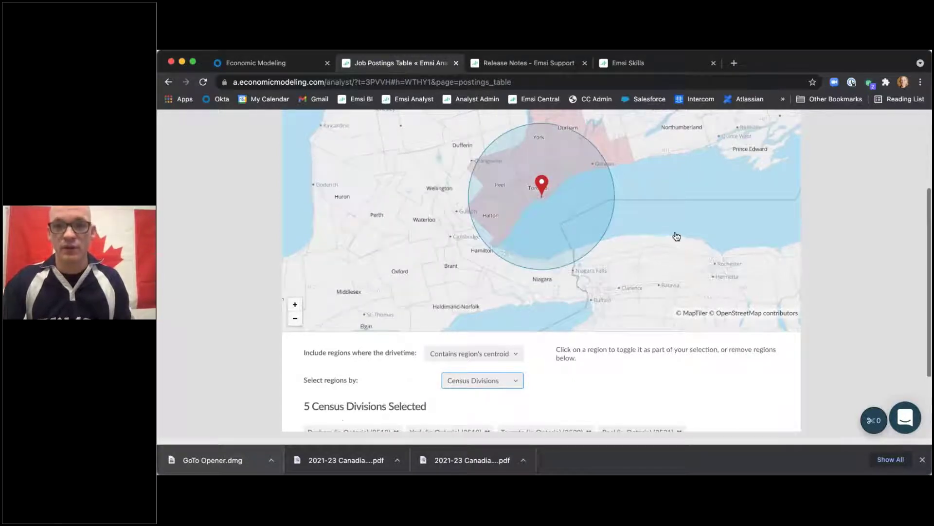
# - Add the Simcoe, Dufferin and Wellington census divisions to the selection on the map
pyautogui.click(662, 273)
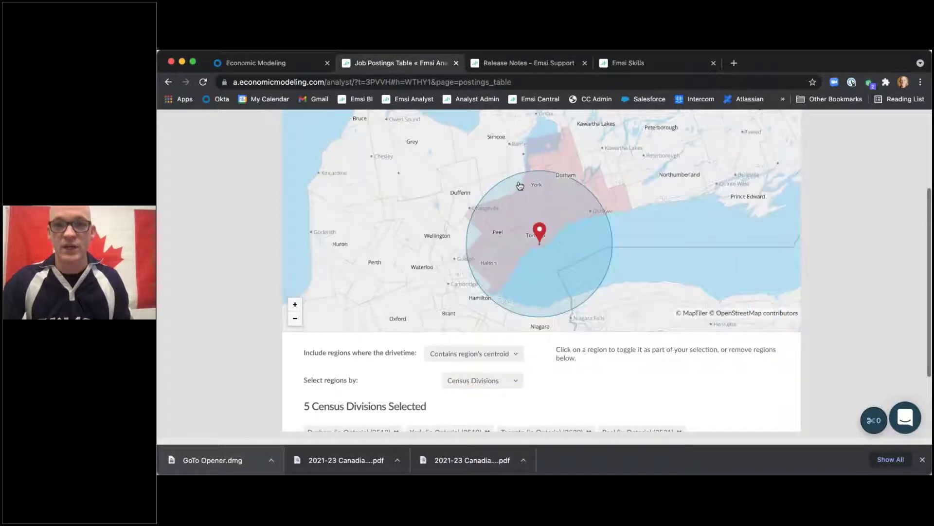
pyautogui.click(504, 185)
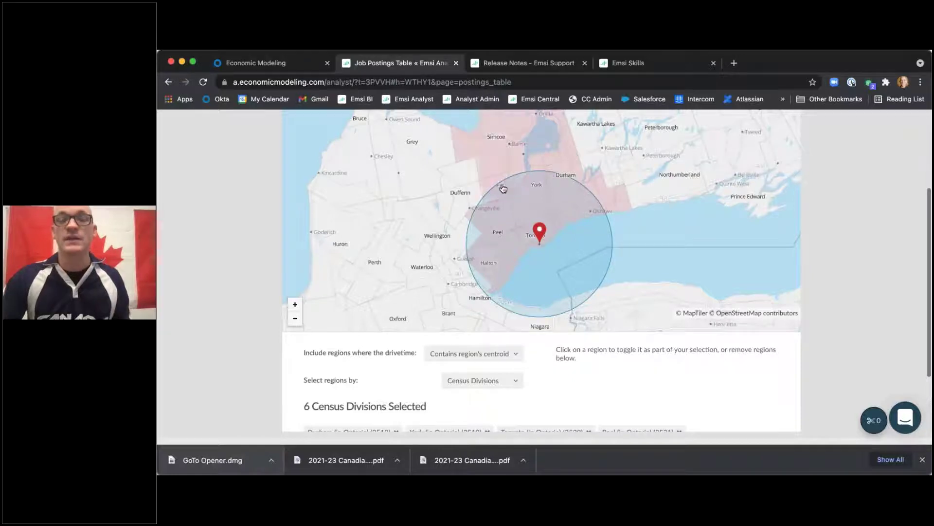
pyautogui.click(471, 203)
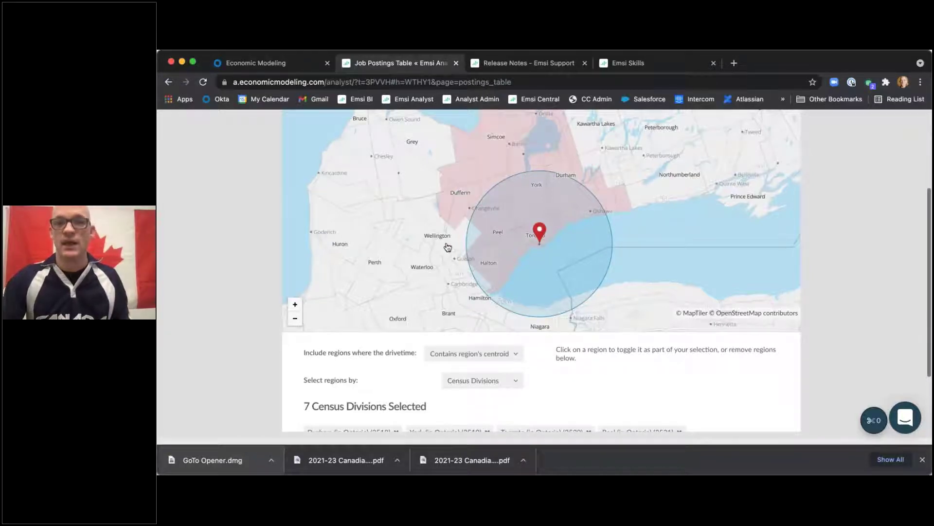
pyautogui.click(456, 269)
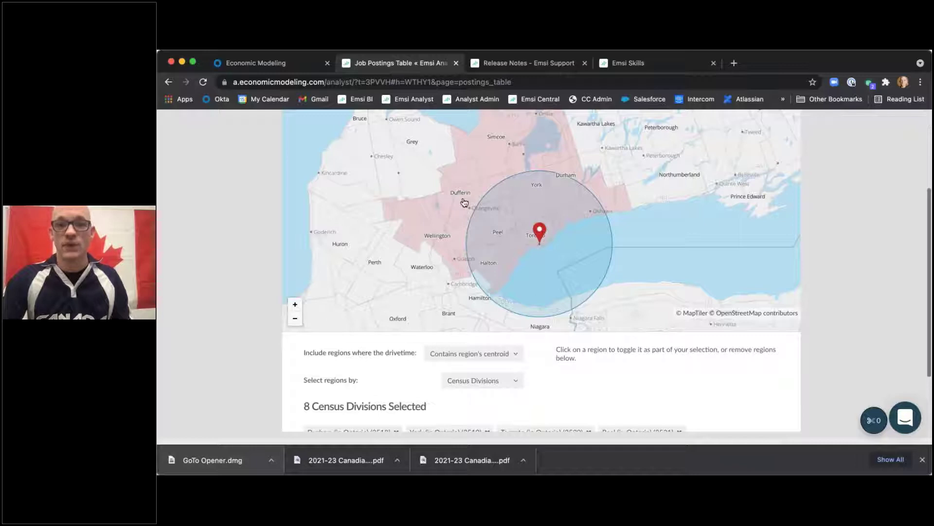
# - Remove the Dufferin, Simcoe and Wellington census divisions from the map selection
pyautogui.moveTo(470, 195); pyautogui.dragTo(471, 190)
pyautogui.click(479, 186)
pyautogui.click(488, 165)
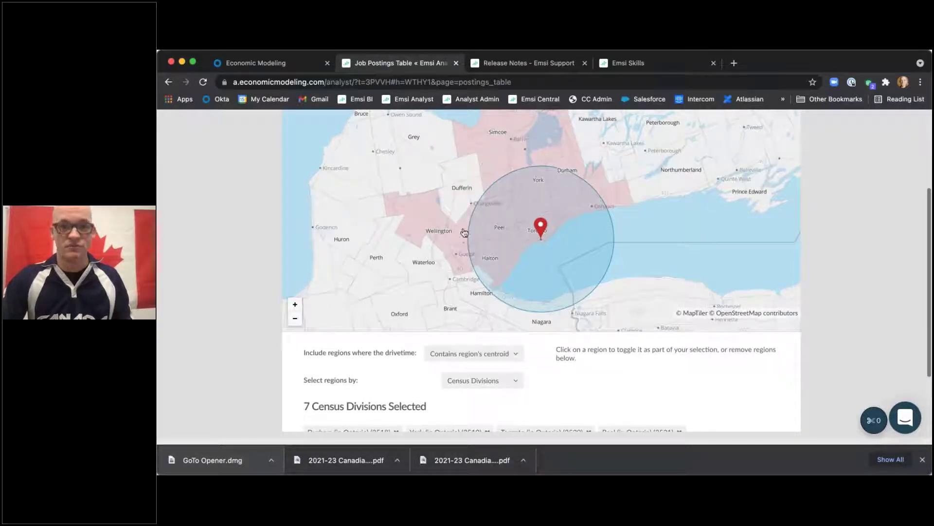
pyautogui.click(452, 250)
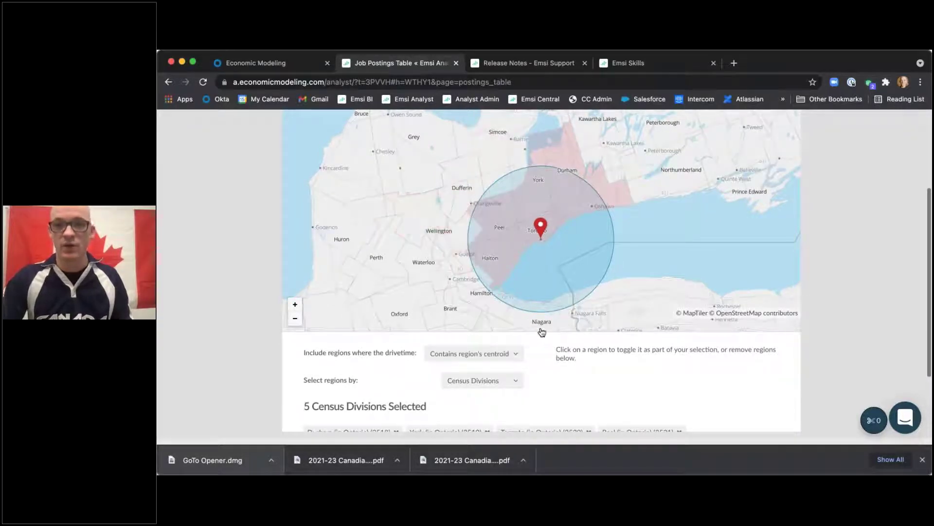
# - Add the Niagara census division, review the selected divisions, and cancel the advanced region selection
pyautogui.click(542, 326)
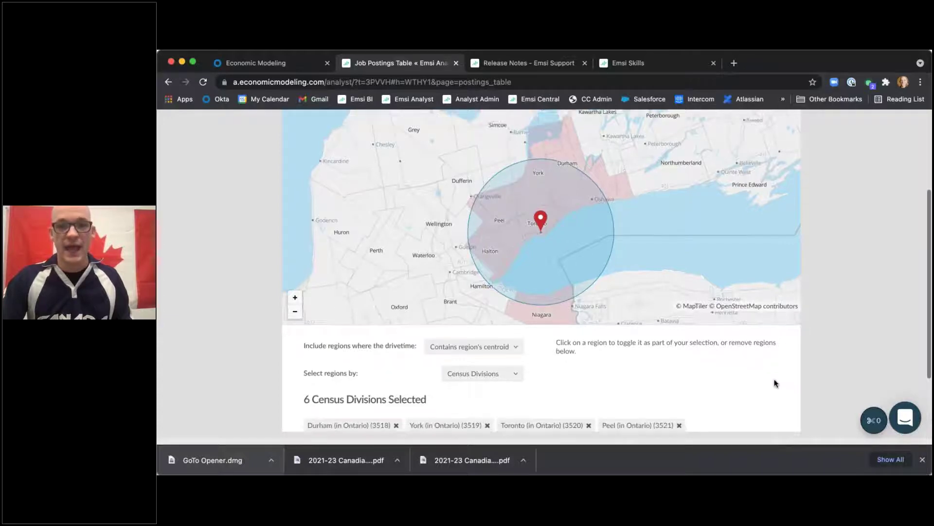
pyautogui.scroll(-3, 773, 382)
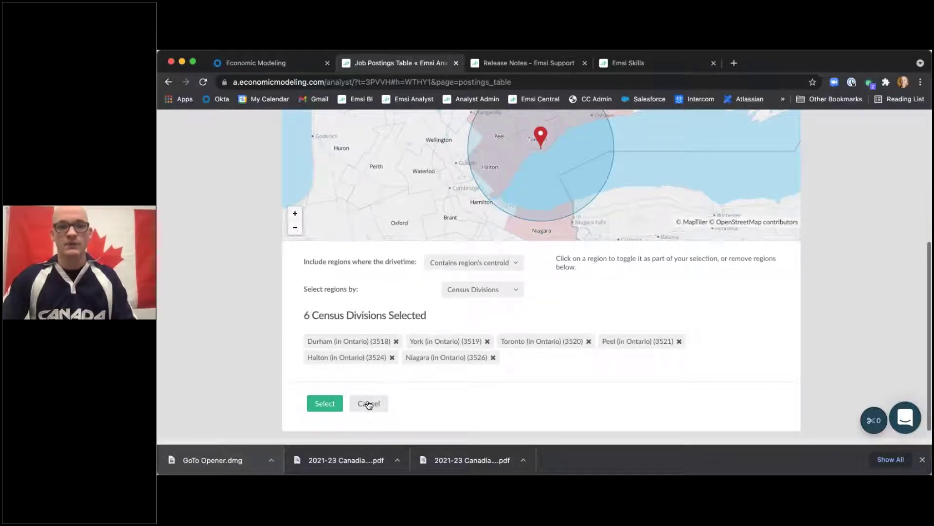
pyautogui.click(369, 403)
# - Set the Job Postings Table's region to the nation Canada
pyautogui.click(335, 184)
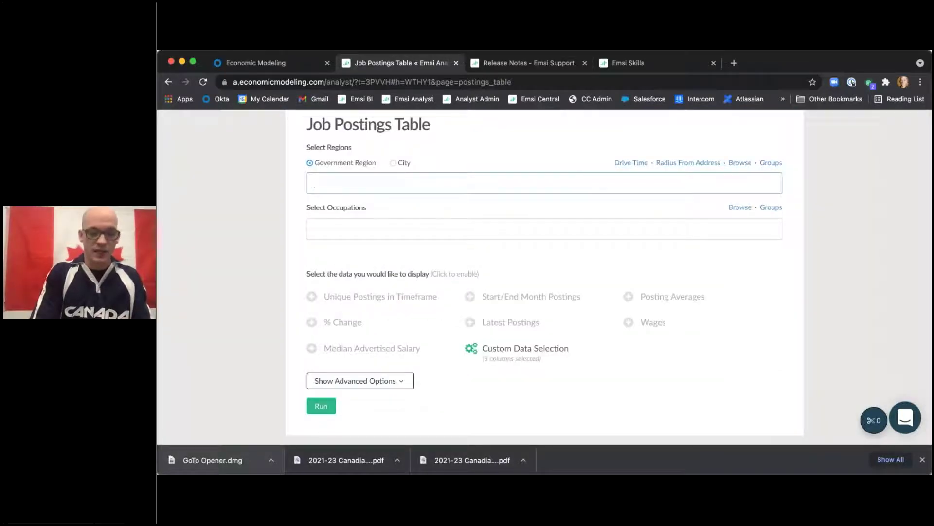
pyautogui.write('canada')
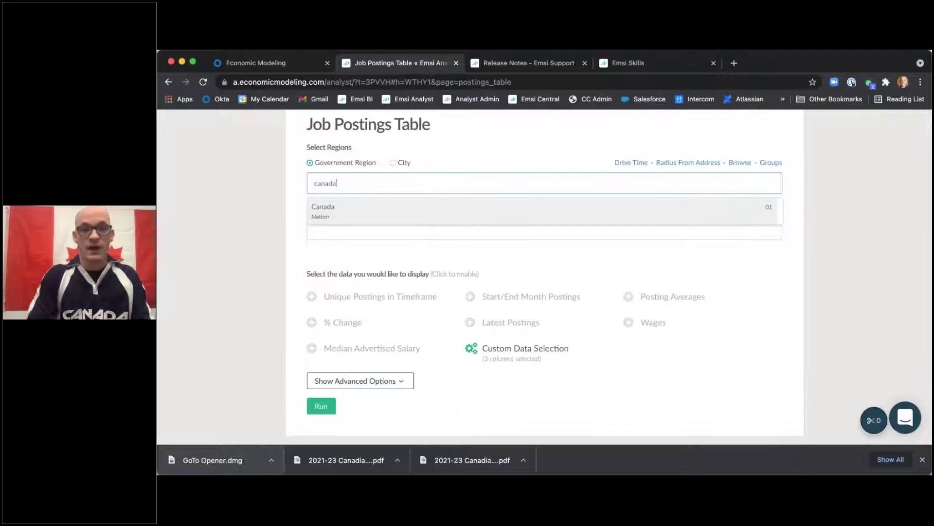
pyautogui.click(349, 214)
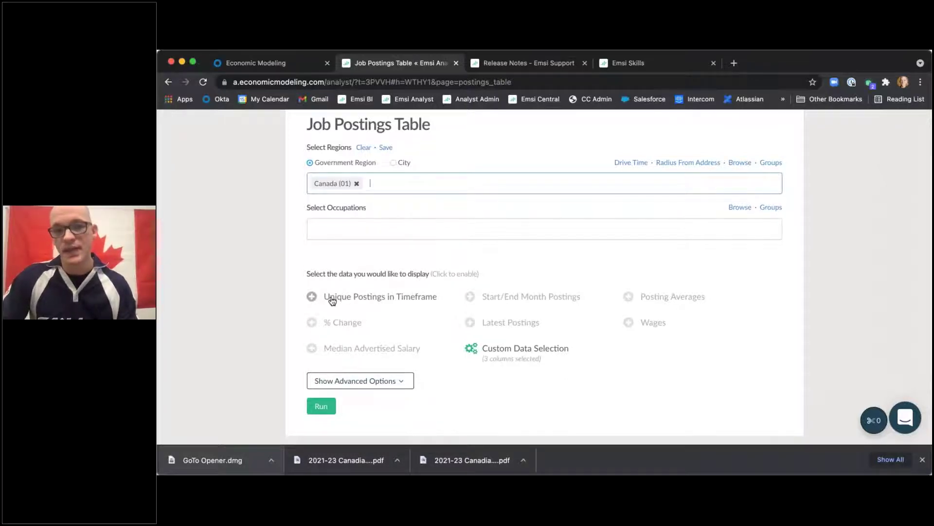
# - Enable Unique Postings in Timeframe and % Change as displayed data, and expand the report's advanced options
pyautogui.click(312, 297)
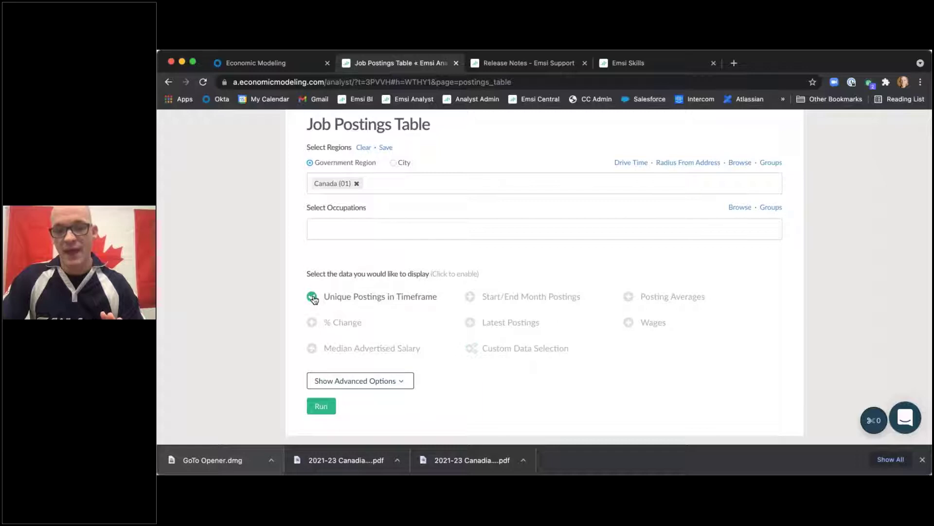
pyautogui.click(312, 324)
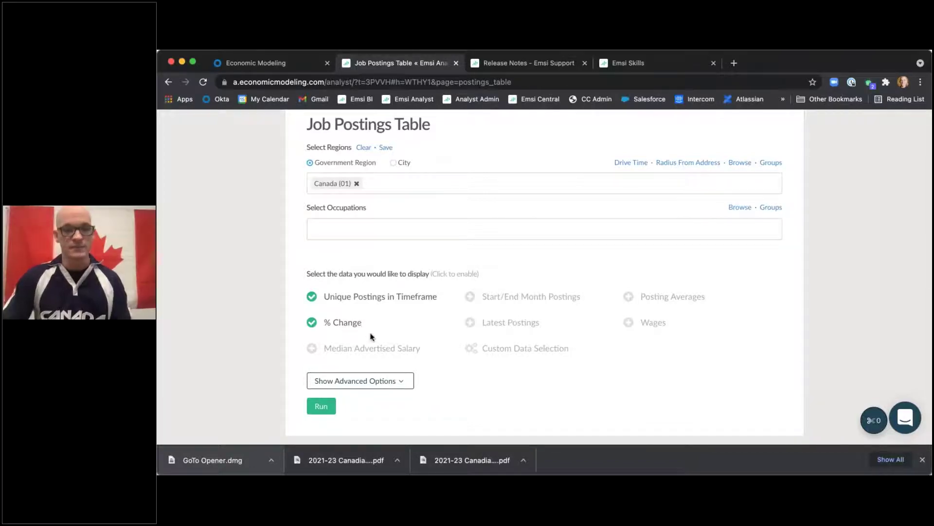
pyautogui.click(354, 382)
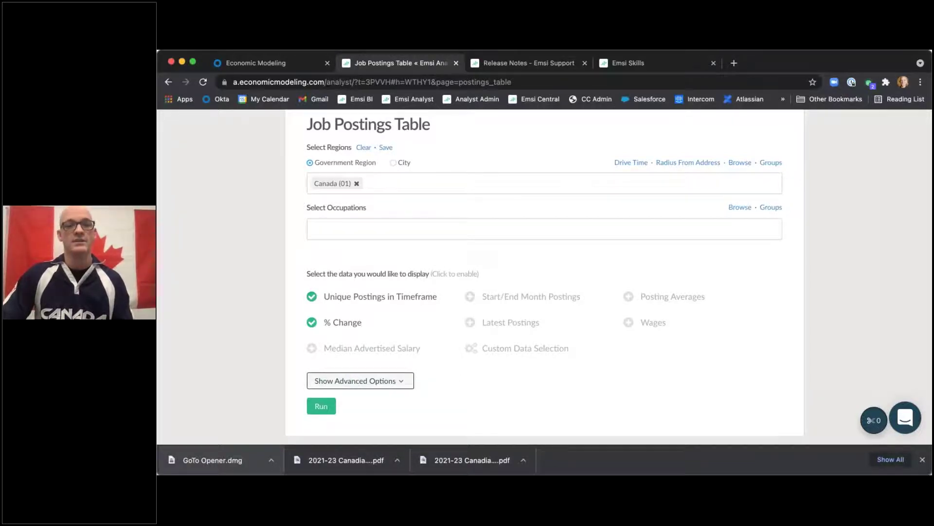
pyautogui.scroll(-3, 294, 384)
pyautogui.scroll(1, 294, 383)
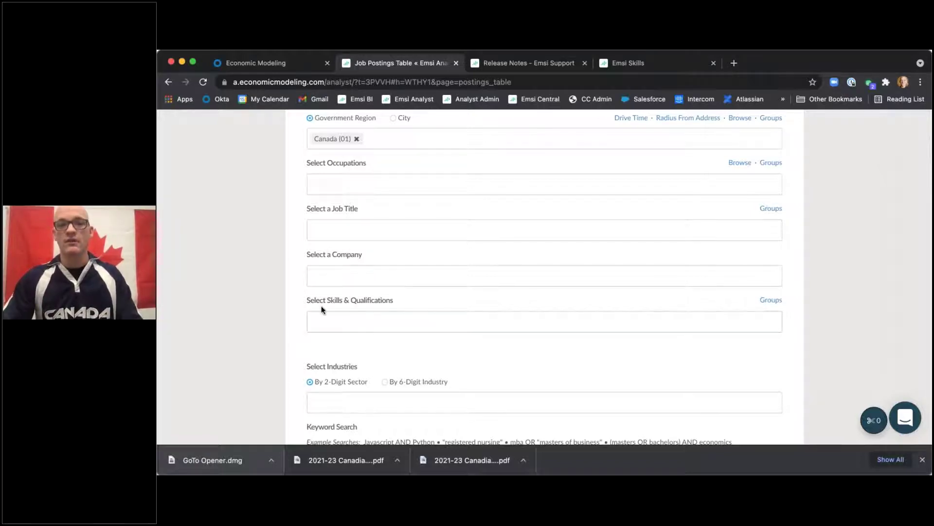
# - Search the occupations for "account" and clear the search text without choosing an occupation
pyautogui.click(338, 184)
pyautogui.write('a')
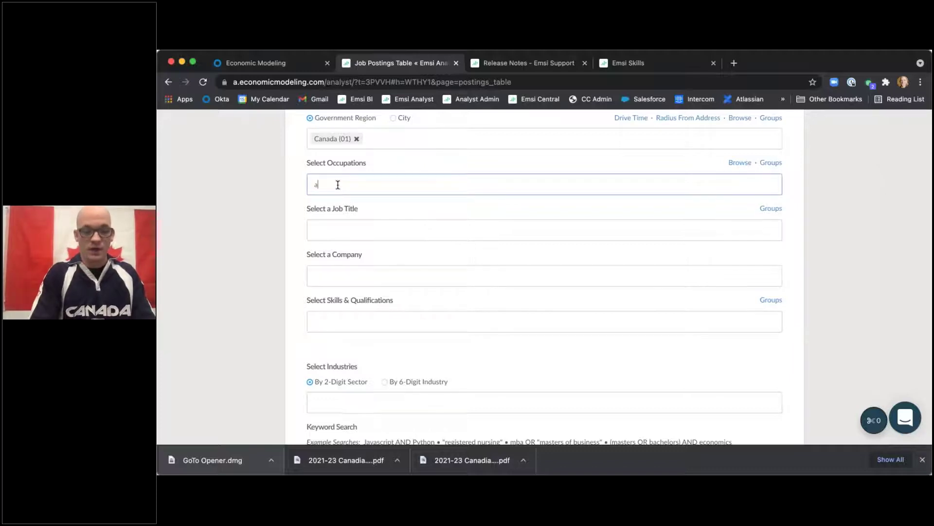
pyautogui.write('ccount')
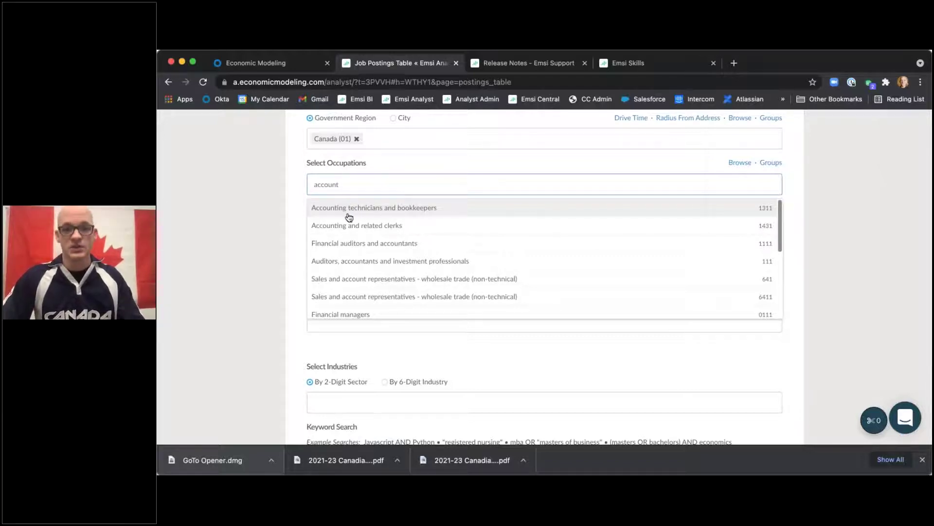
pyautogui.doubleClick(316, 186)
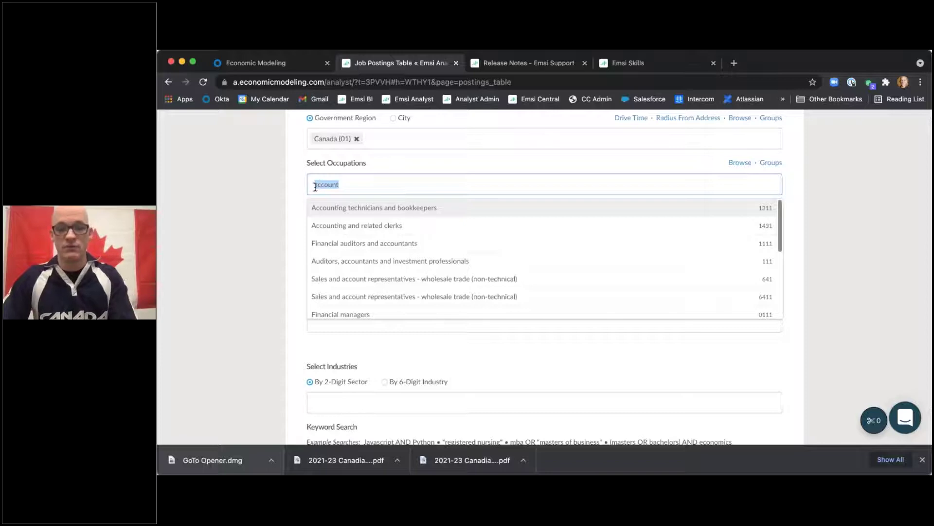
pyautogui.press('BackSpace')
# - Look over the remaining advanced filters, from job title and company down to keyword search and sources
pyautogui.scroll(-1, 302, 221)
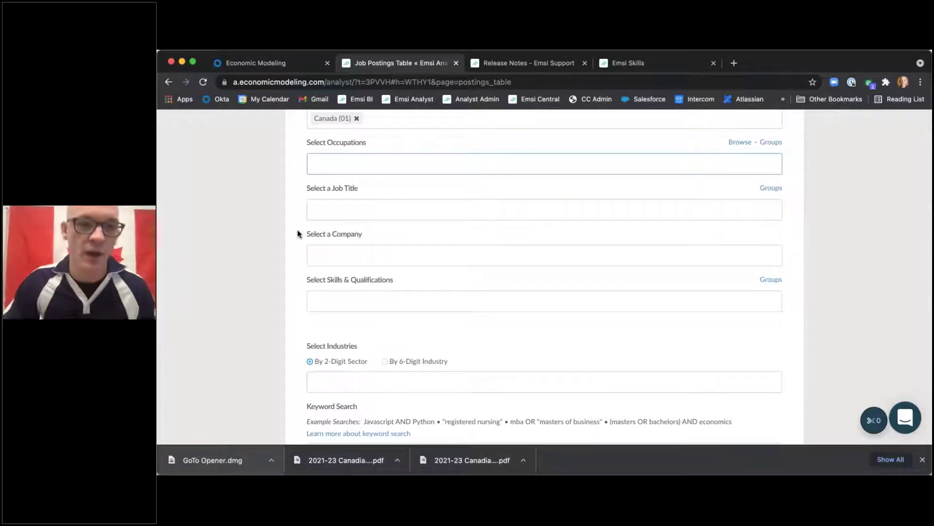
pyautogui.scroll(-3, 288, 231)
pyautogui.scroll(-3, 288, 239)
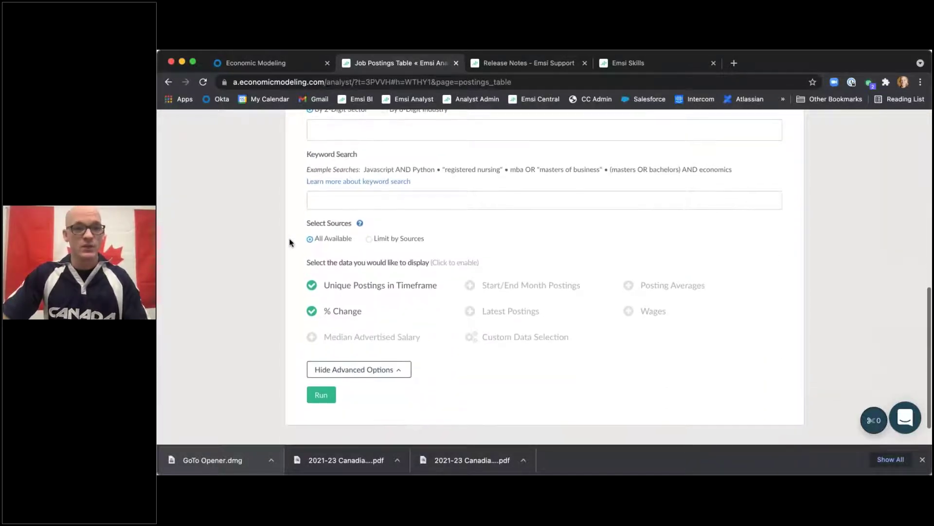
# - Search the skills and qualifications for "AWS" and add the recommended selection of all matching skills to the report
pyautogui.scroll(3, 290, 243)
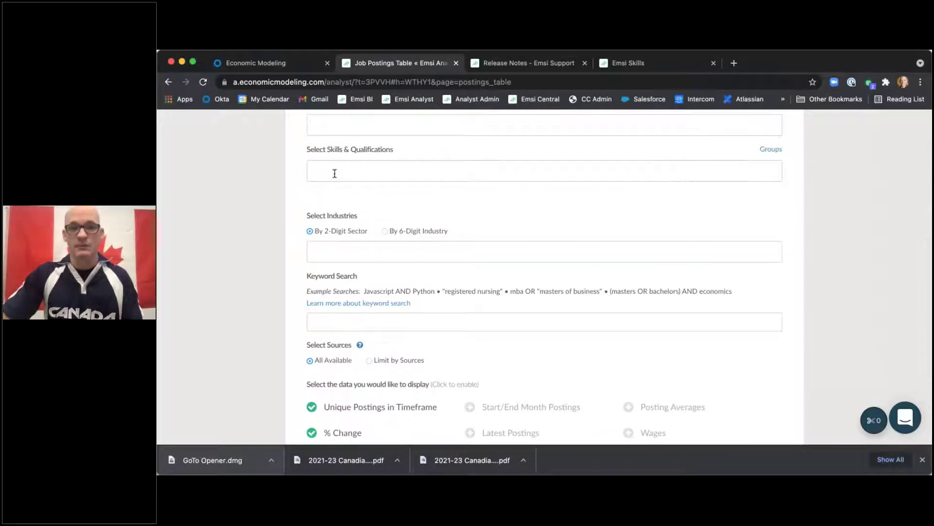
pyautogui.click(367, 166)
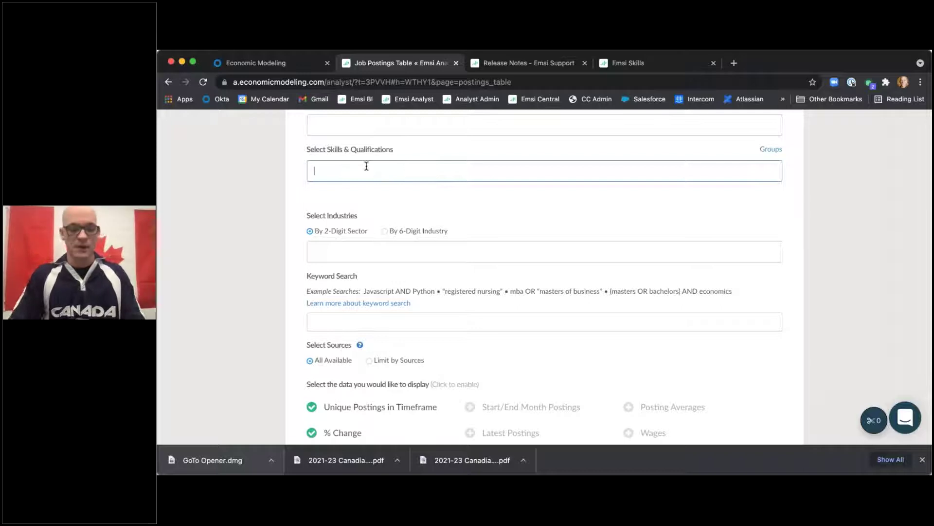
pyautogui.write('A')
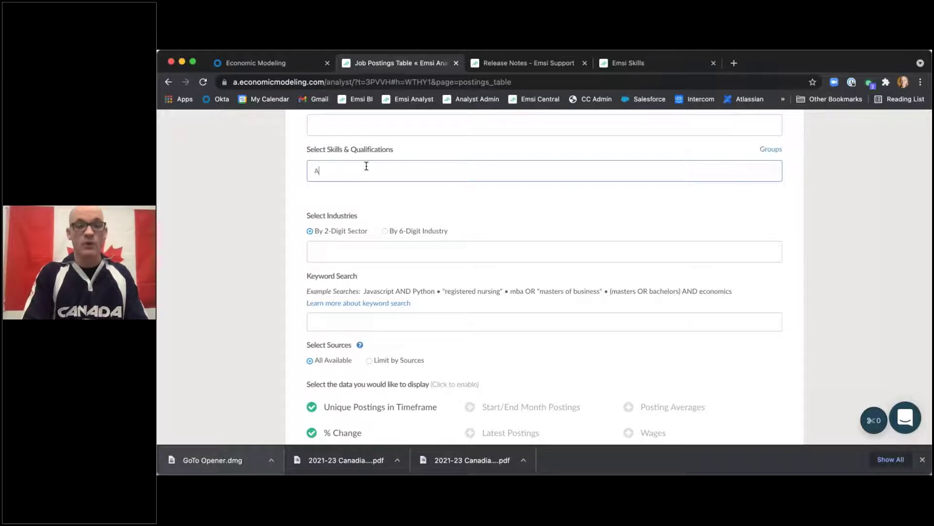
pyautogui.write('WS')
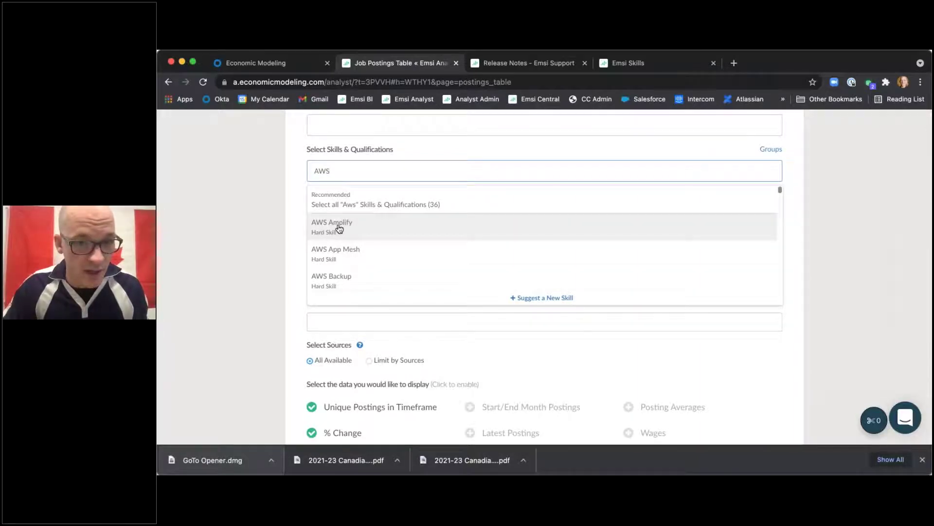
pyautogui.scroll(-3, 389, 271)
pyautogui.scroll(4, 390, 271)
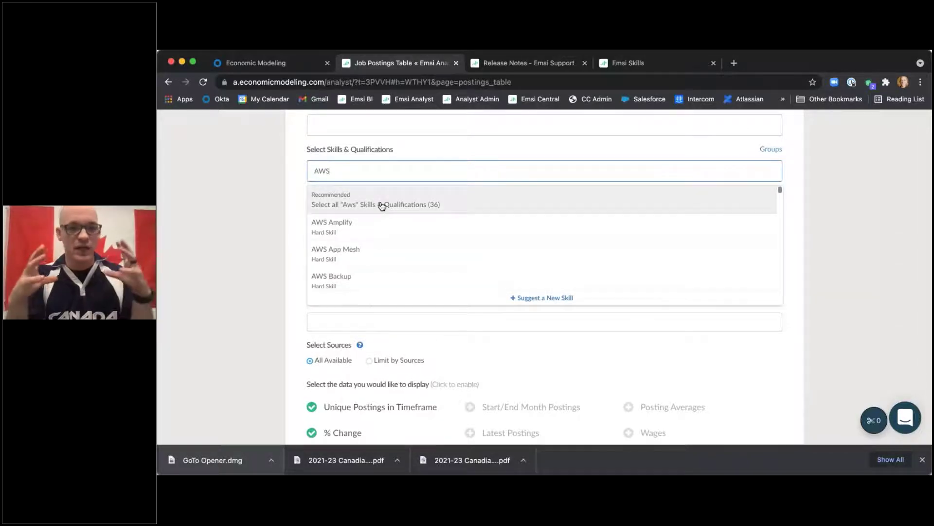
pyautogui.click(403, 205)
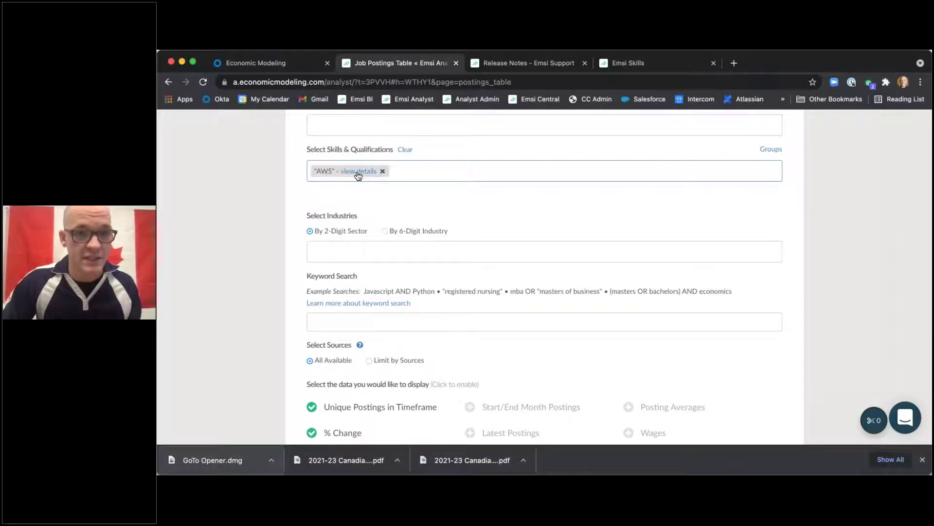
# - View the details of the "AWS" skill selection, review the individual skills it includes, and keep them all selected
pyautogui.click(355, 173)
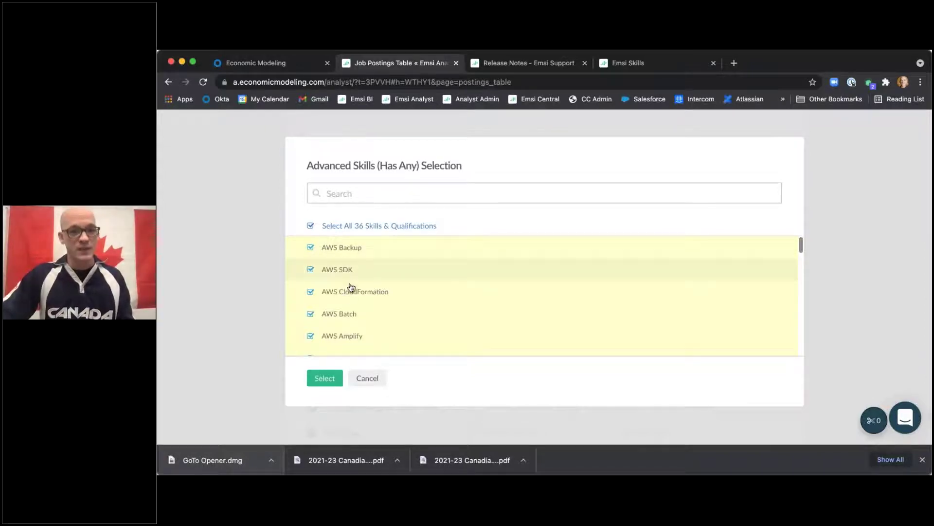
pyautogui.scroll(-5, 350, 298)
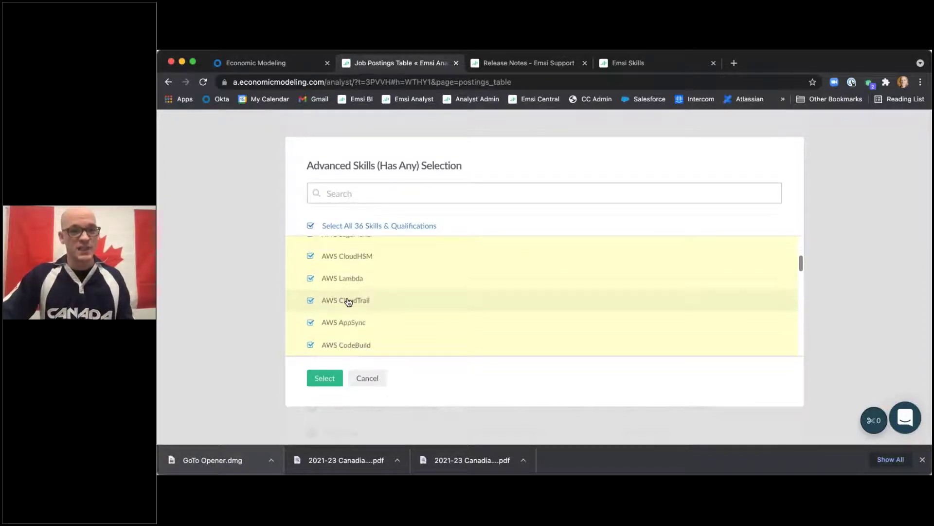
pyautogui.scroll(-4, 349, 301)
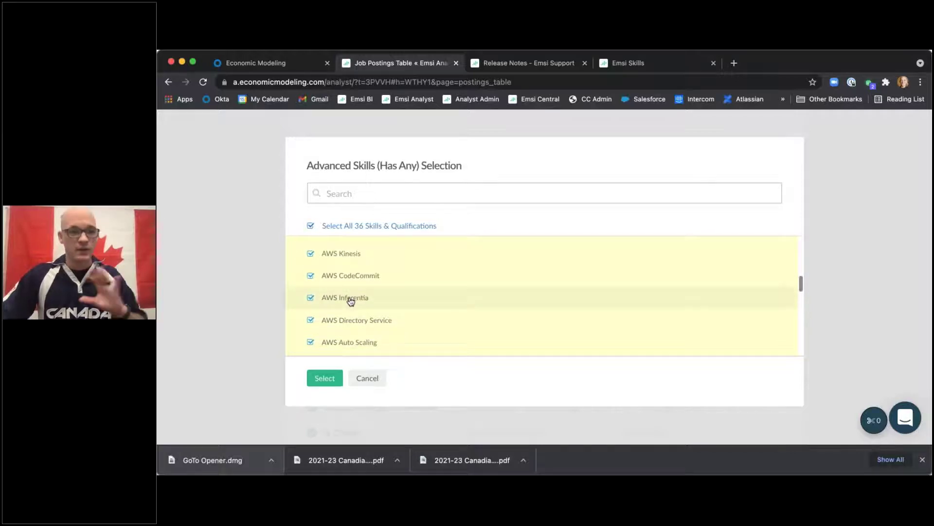
pyautogui.scroll(-3, 350, 301)
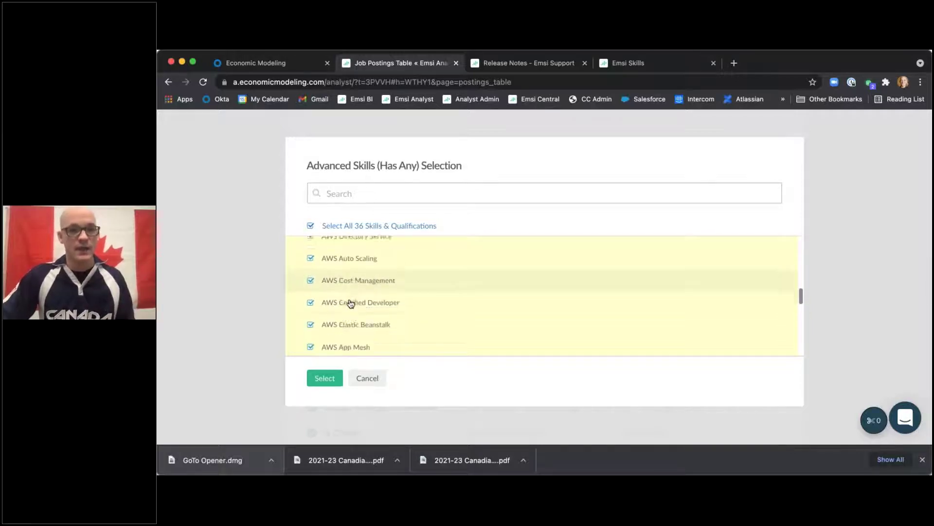
pyautogui.scroll(-1, 350, 302)
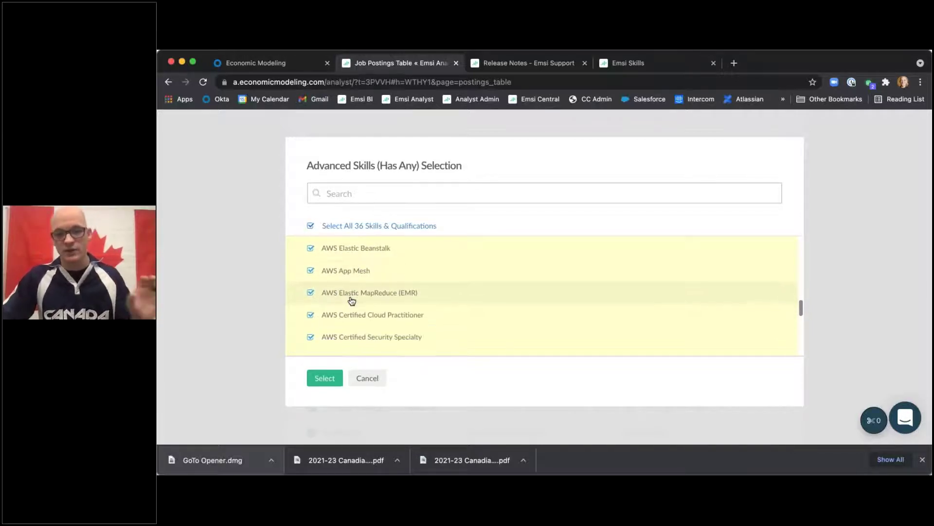
pyautogui.scroll(-1, 356, 302)
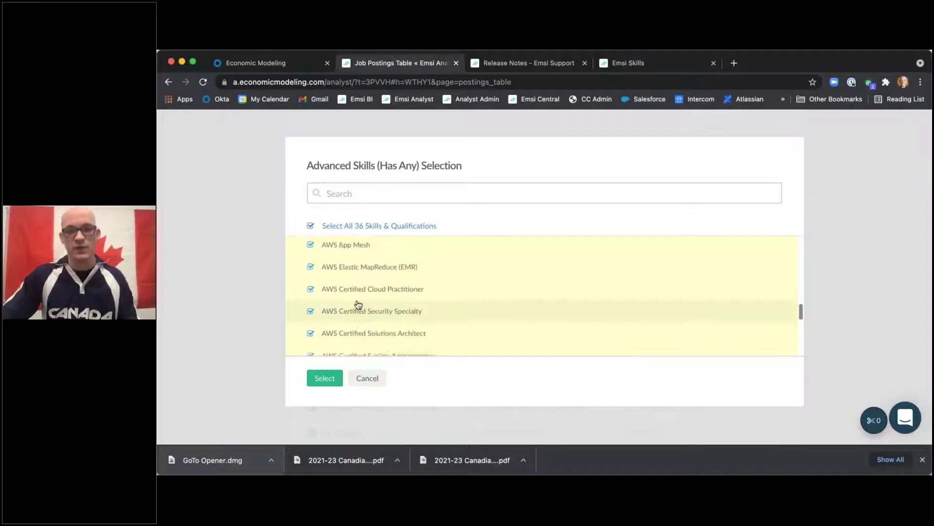
pyautogui.scroll(2, 355, 305)
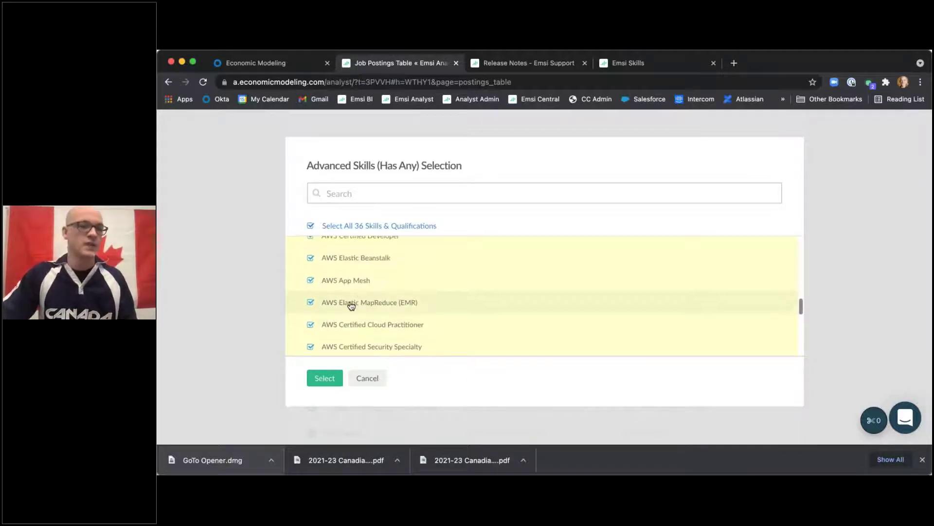
pyautogui.scroll(3, 352, 304)
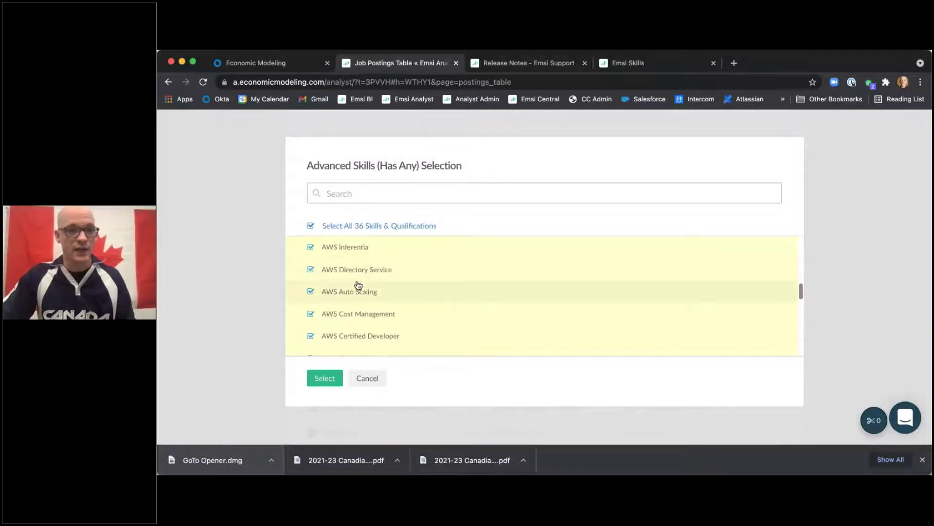
pyautogui.scroll(3, 357, 302)
pyautogui.click(327, 379)
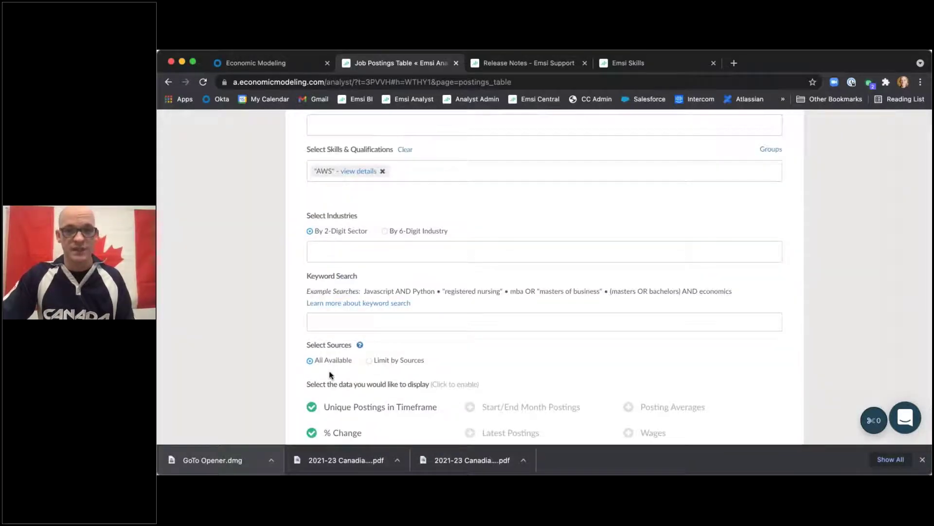
# - Search the skills and qualifications for "cloud comp" and add the hard skill Cloud Computing alongside the AWS selection
pyautogui.click(399, 171)
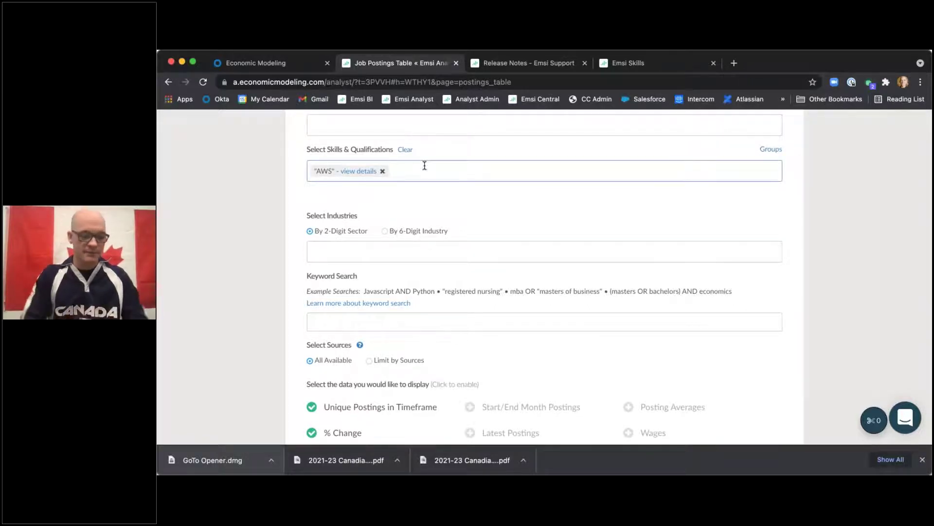
pyautogui.write('cl')
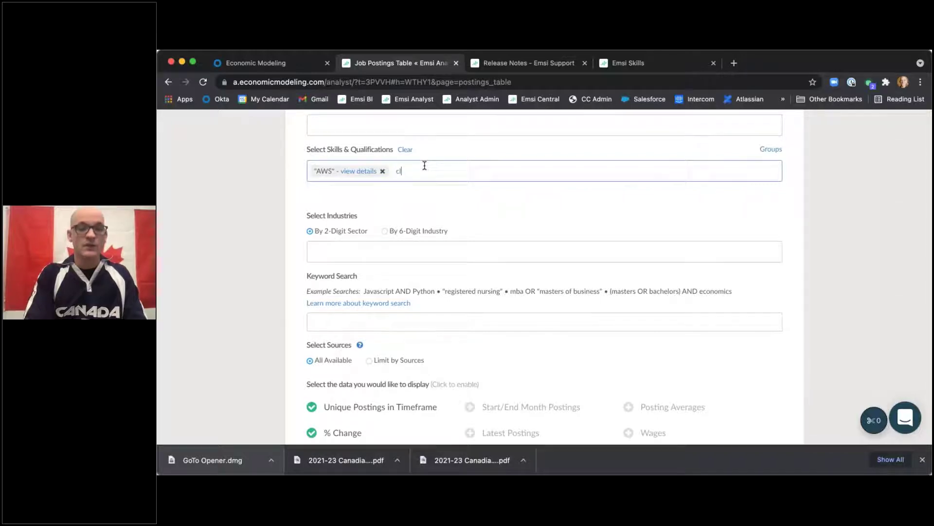
pyautogui.write('oud comp')
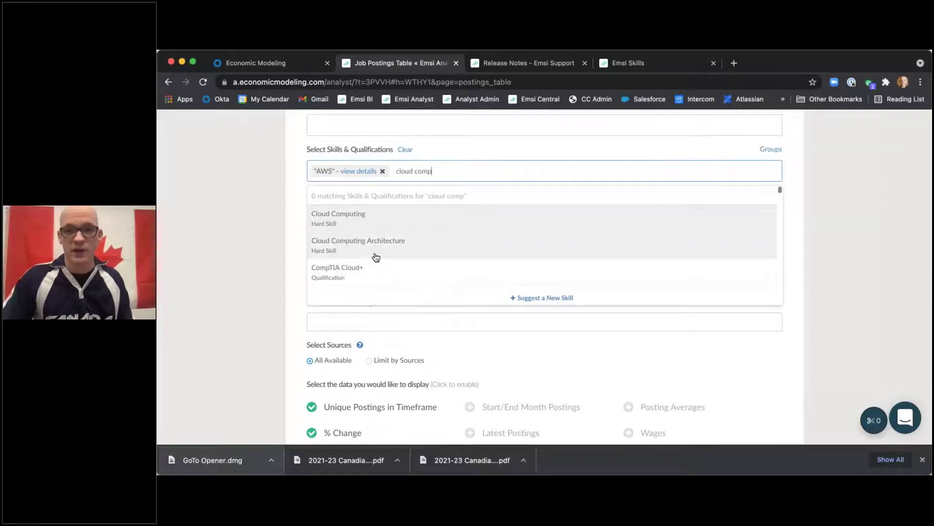
pyautogui.scroll(-3, 375, 257)
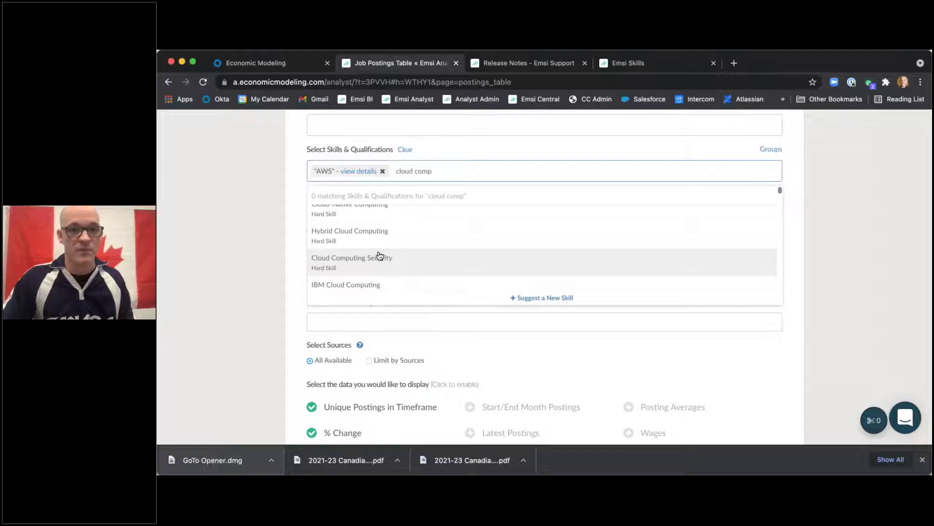
pyautogui.scroll(5, 379, 255)
pyautogui.click(378, 253)
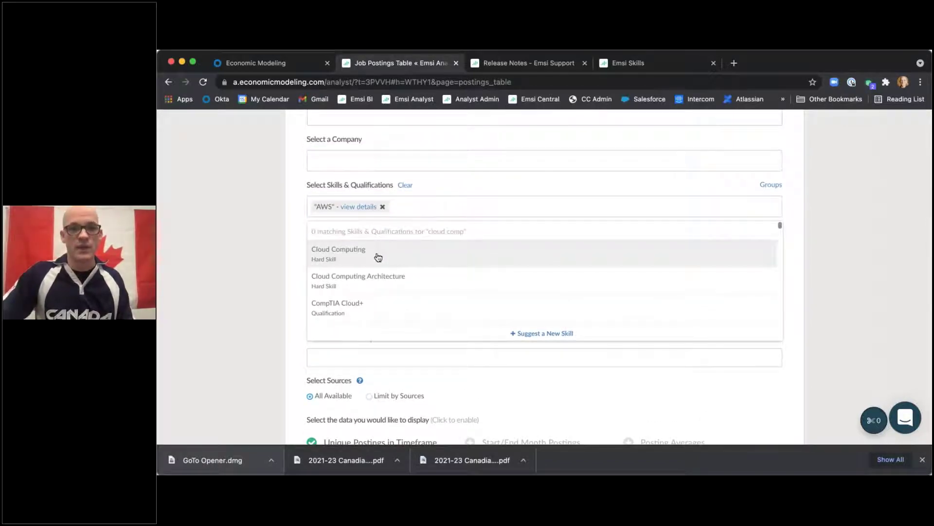
pyautogui.click(379, 258)
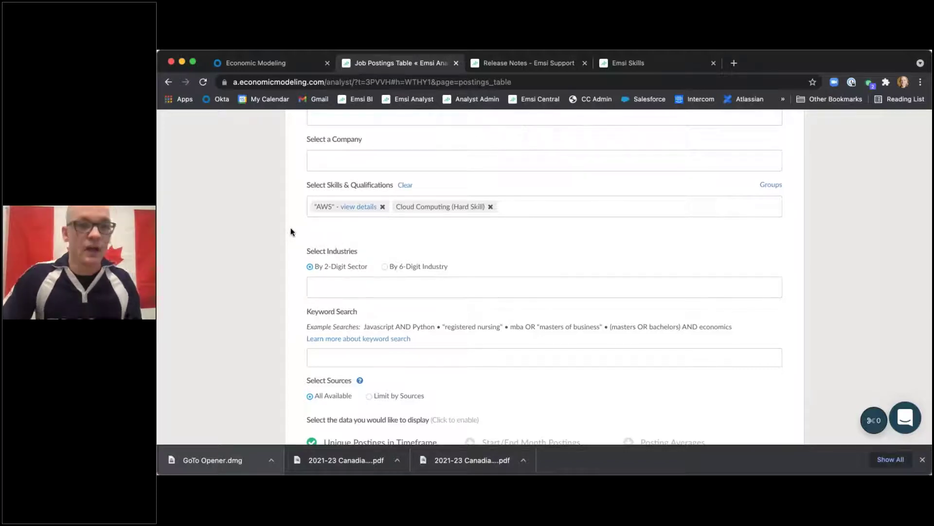
# - Run the Job Postings Table report with the chosen skills and display options
pyautogui.scroll(-3, 291, 232)
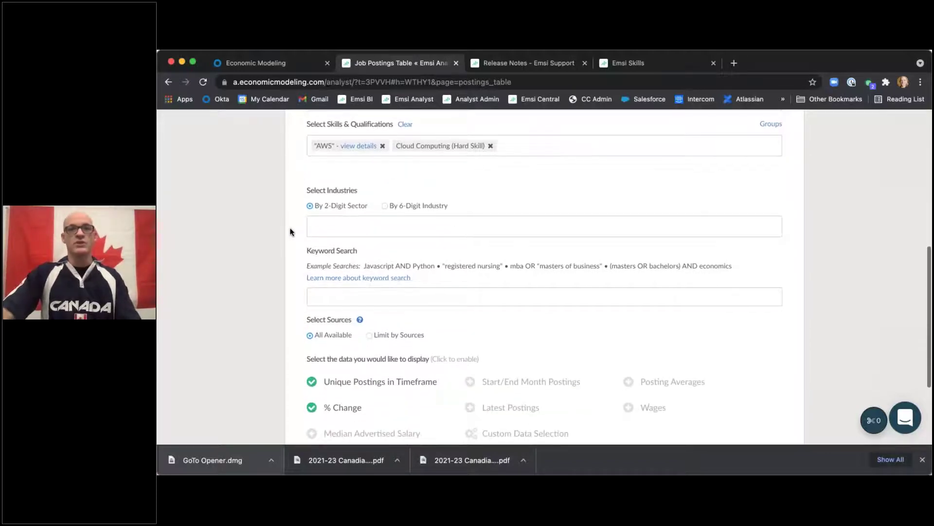
pyautogui.scroll(-4, 288, 232)
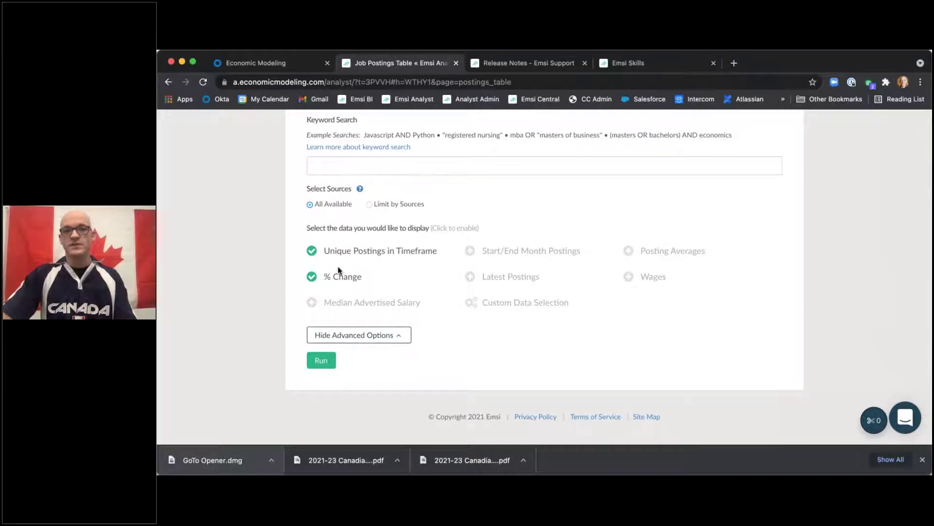
pyautogui.click(321, 363)
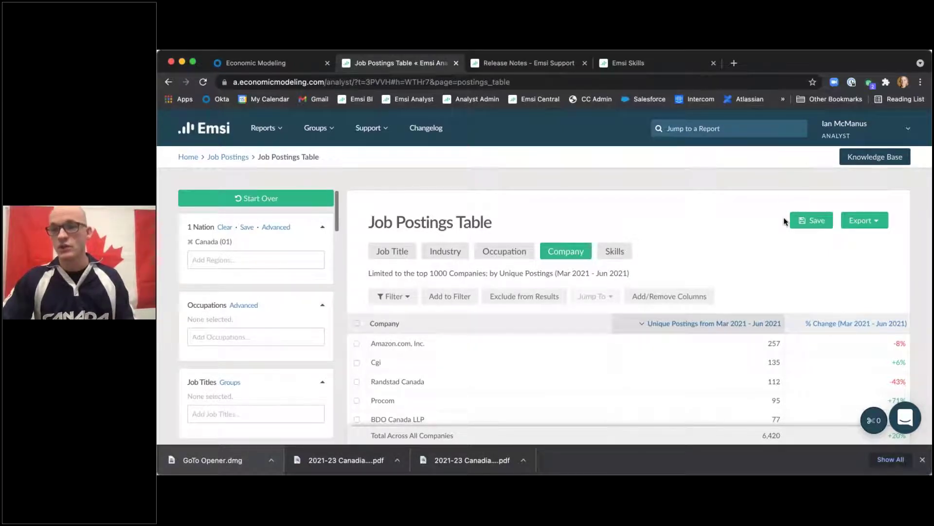
# - Start saving the report, enter a sample report name, and cancel without saving it
pyautogui.click(810, 220)
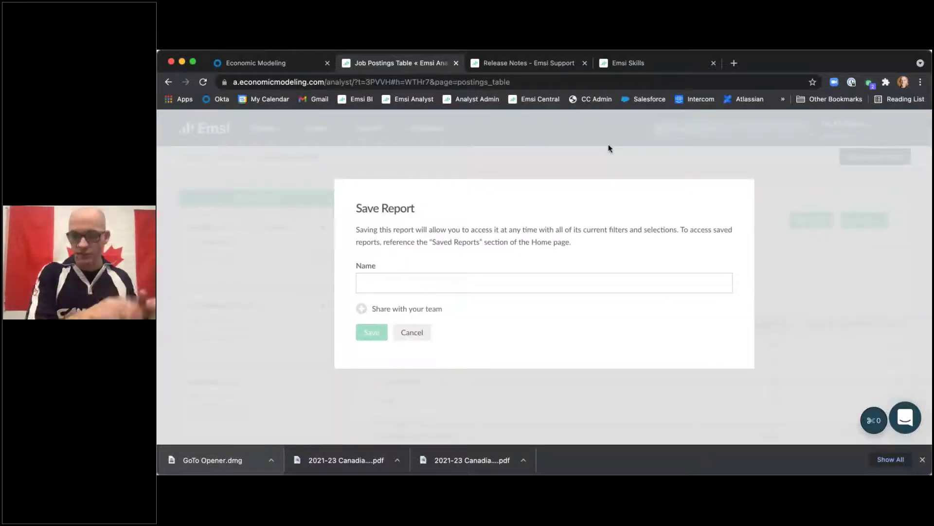
pyautogui.click(433, 274)
pyautogui.write('Ian')
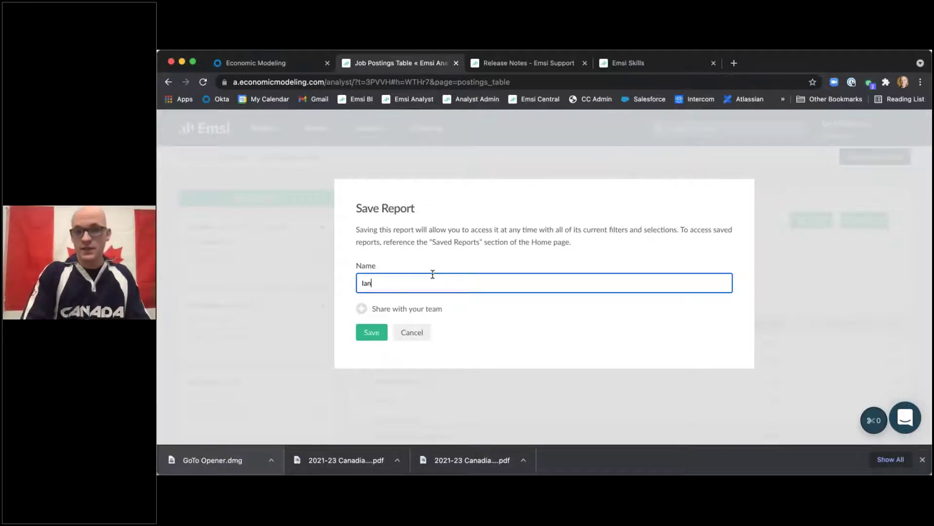
pyautogui.write("'s data")
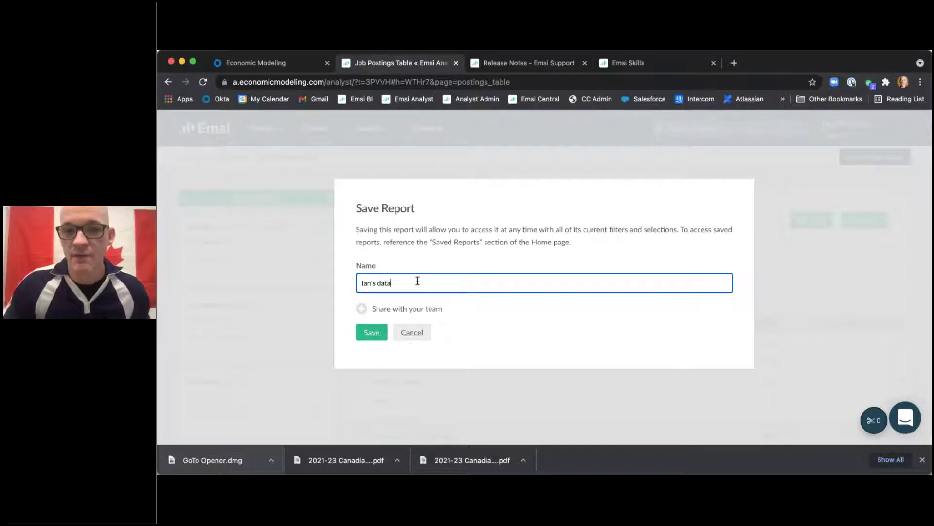
pyautogui.click(413, 338)
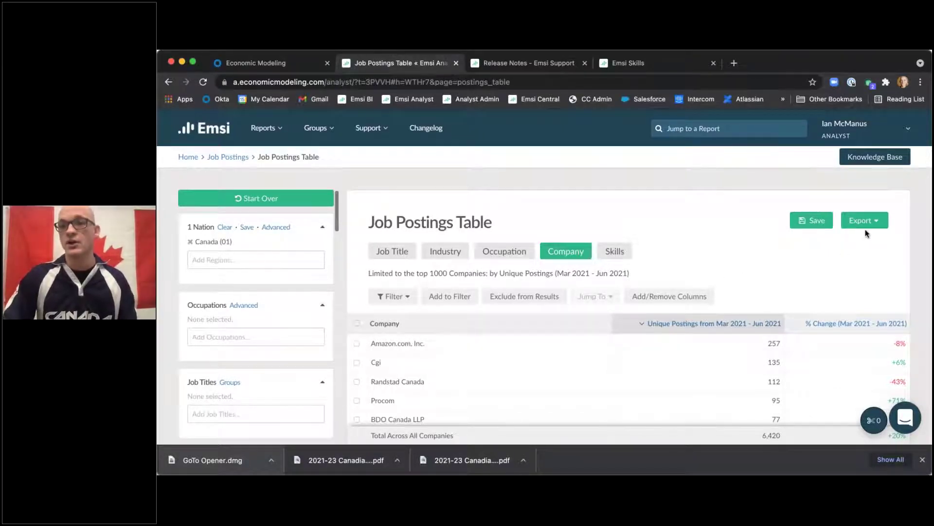
# - Check the report's available export formats and look through its filters from regions and occupations down to the included skills
pyautogui.click(877, 222)
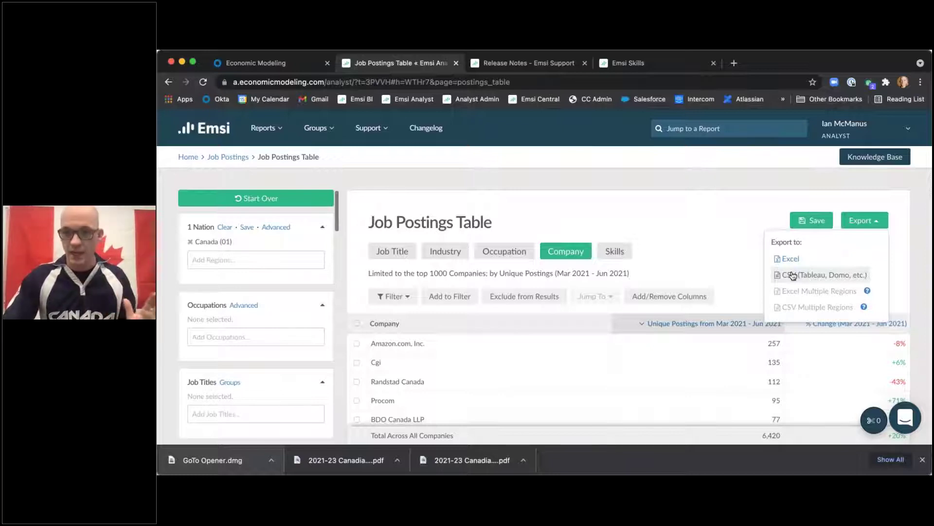
pyautogui.click(740, 230)
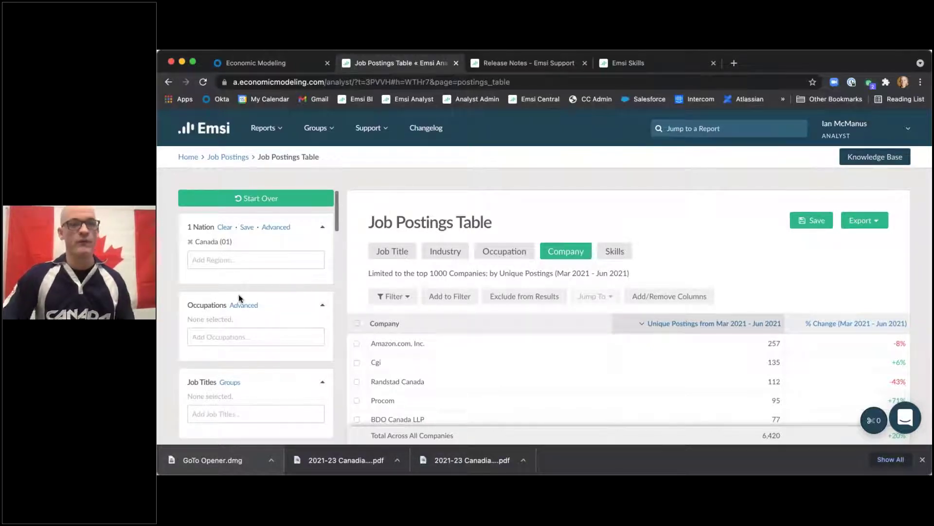
pyautogui.scroll(-2, 246, 312)
pyautogui.scroll(2, 246, 311)
pyautogui.scroll(-6, 248, 309)
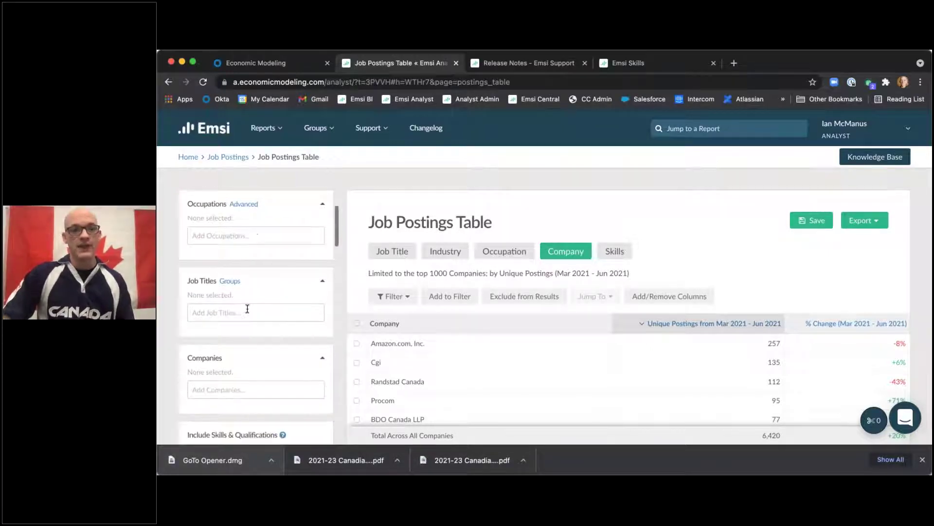
pyautogui.scroll(-2, 258, 312)
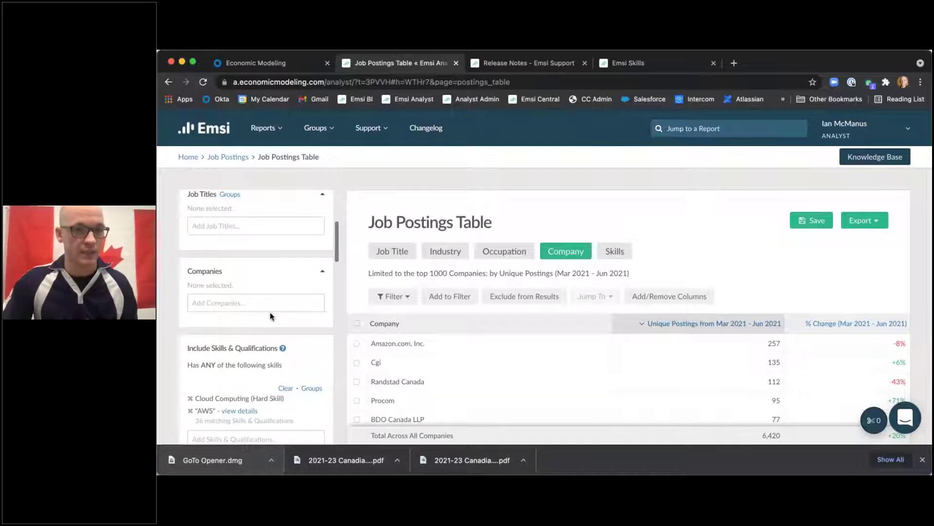
pyautogui.scroll(4, 271, 316)
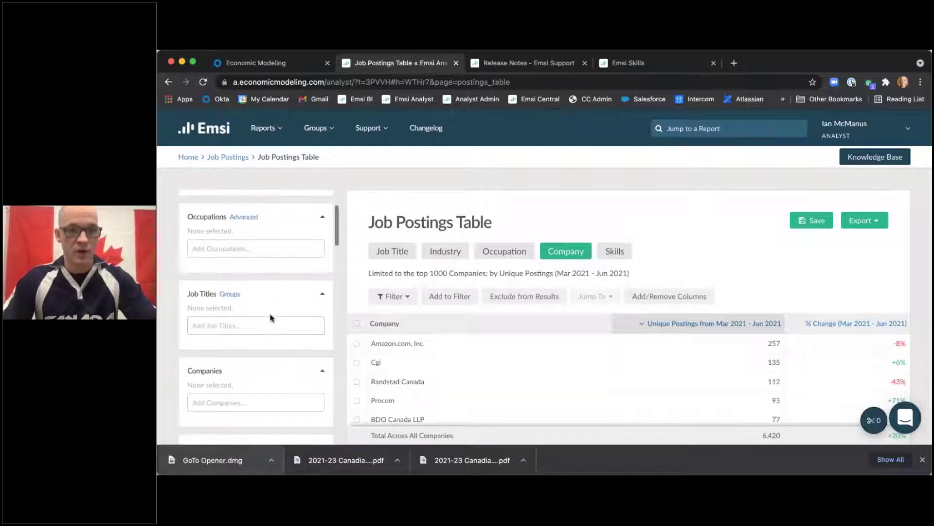
pyautogui.scroll(-1, 271, 318)
pyautogui.scroll(-5, 271, 317)
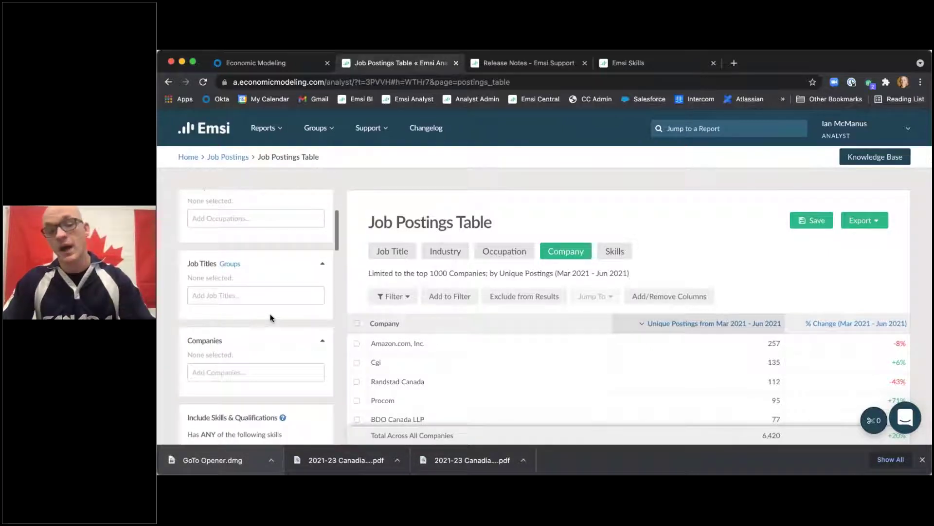
pyautogui.scroll(-5, 282, 325)
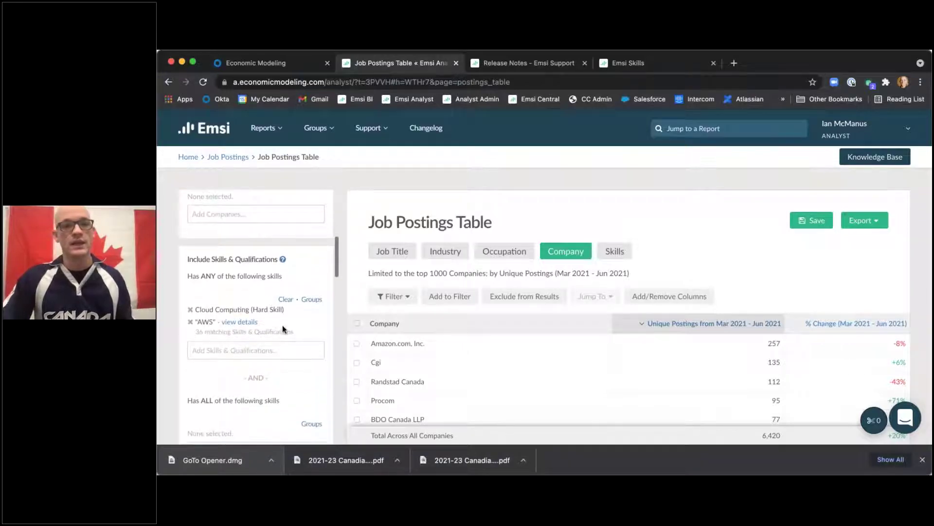
# - Look through the report's filters from included and excluded skills through skill type and industry sectors to minimum experience and education levels
pyautogui.scroll(-4, 255, 316)
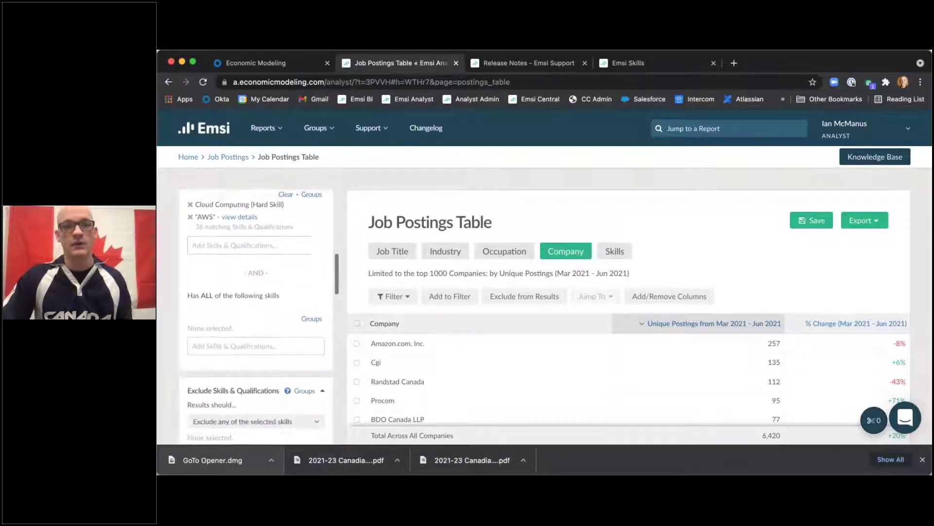
pyautogui.scroll(-3, 292, 329)
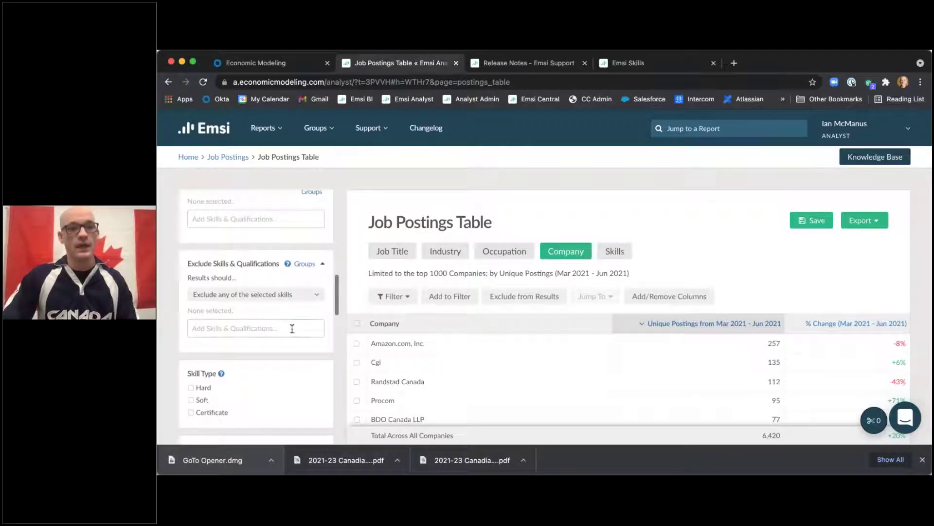
pyautogui.scroll(-1, 292, 328)
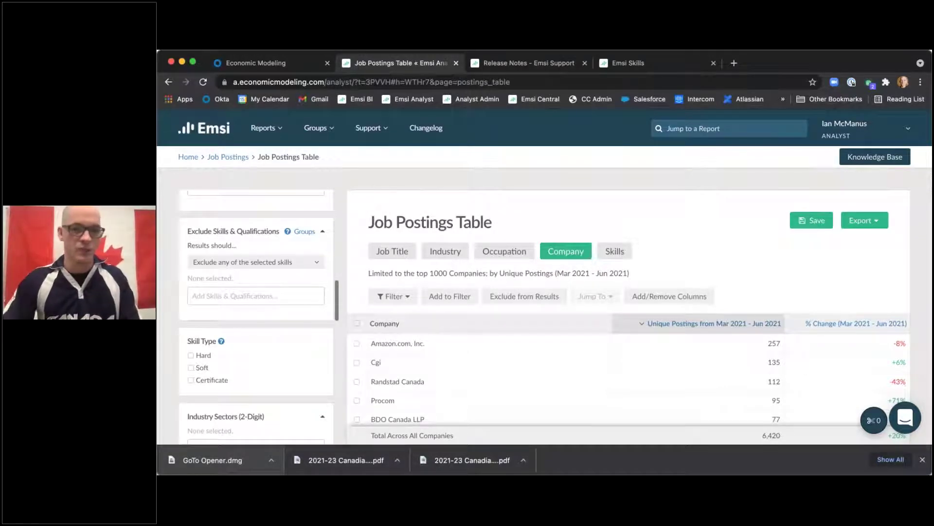
pyautogui.scroll(-5, 299, 345)
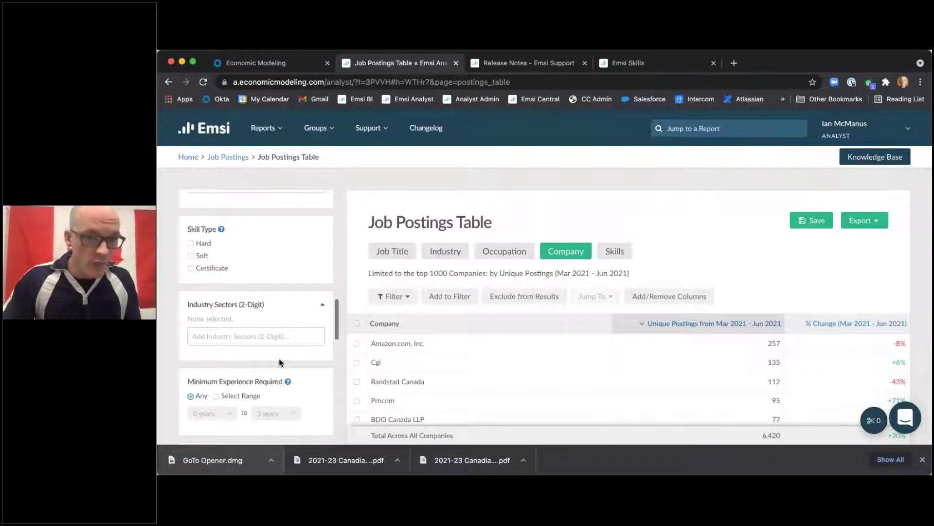
pyautogui.scroll(-4, 279, 362)
pyautogui.scroll(-4, 279, 357)
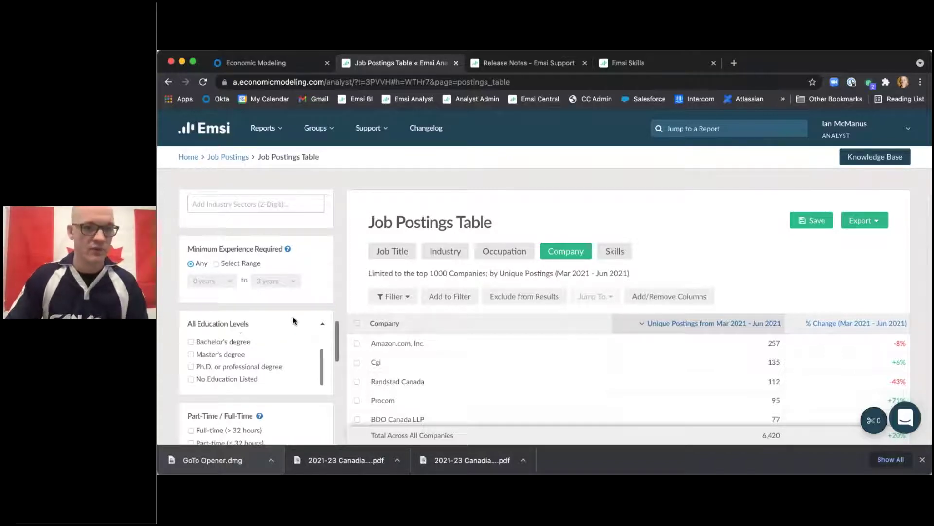
pyautogui.scroll(-2, 299, 319)
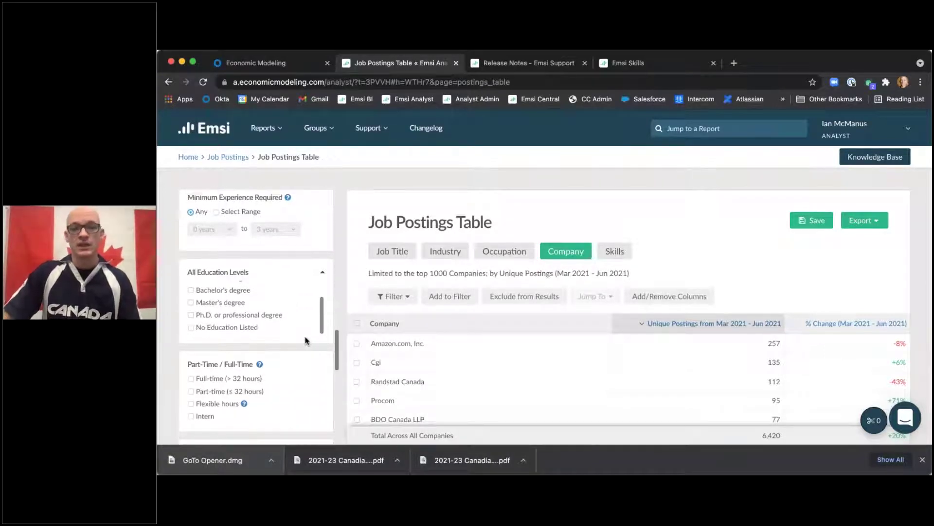
# - Look through the remaining filters from part-time/full-time, job location and company type down to keyword search, timeframe and sources
pyautogui.scroll(-3, 293, 347)
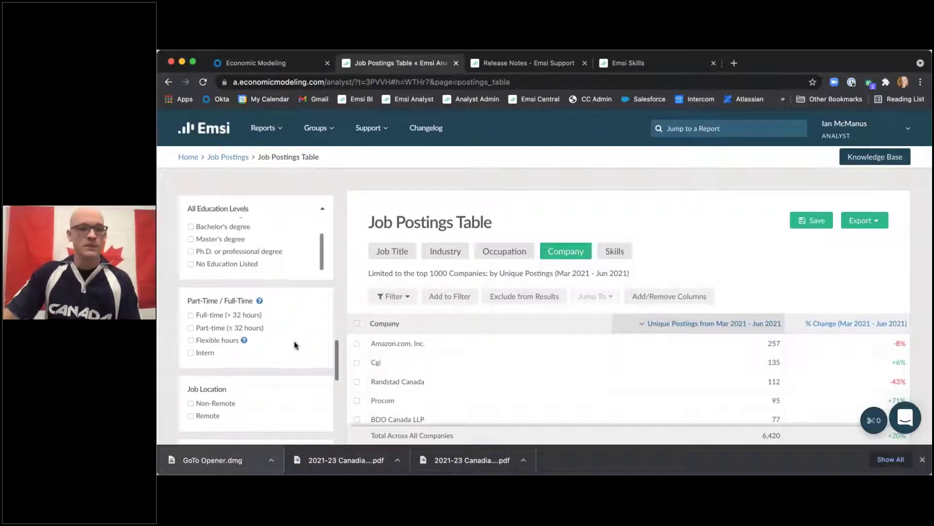
pyautogui.scroll(-4, 294, 346)
pyautogui.scroll(-1, 294, 342)
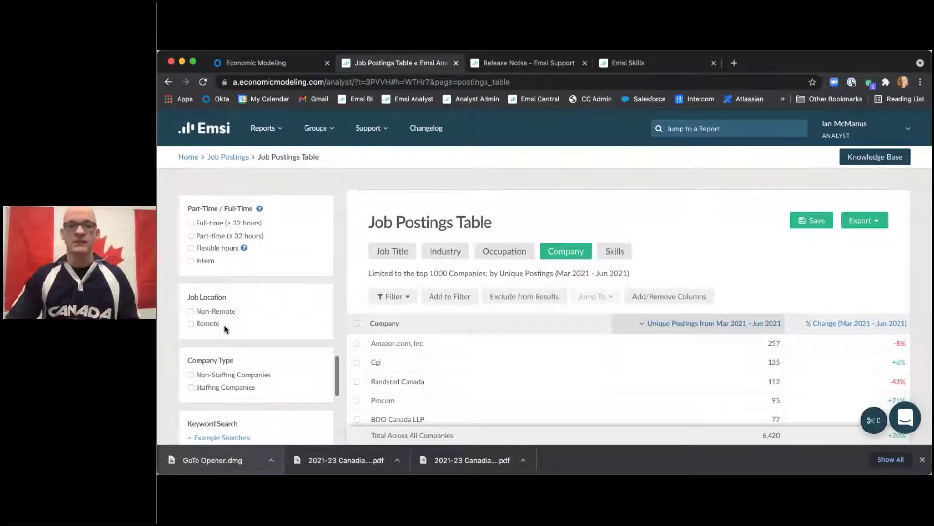
pyautogui.scroll(-3, 281, 315)
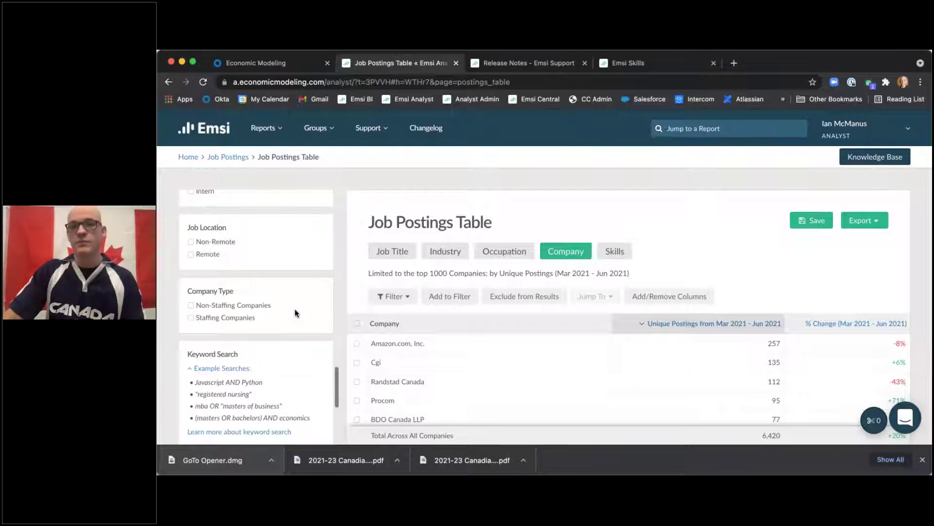
pyautogui.scroll(-4, 302, 311)
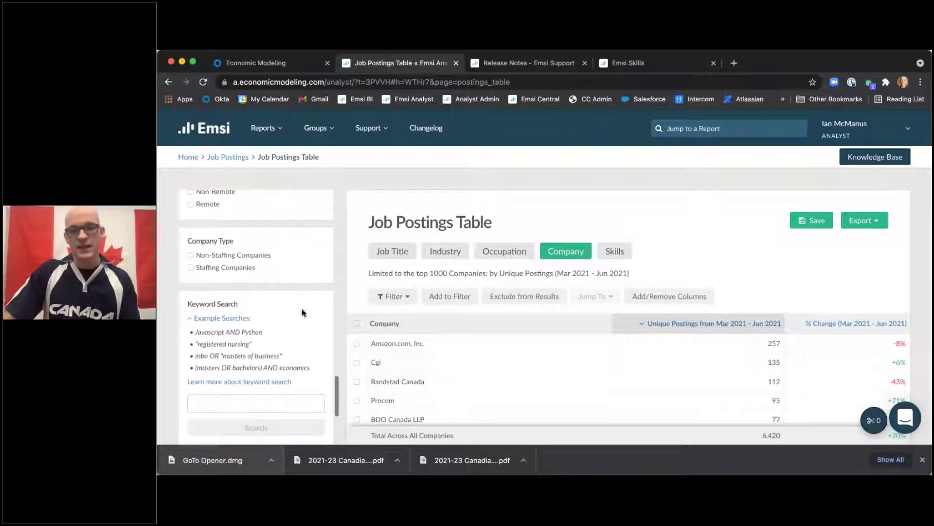
pyautogui.scroll(-4, 302, 314)
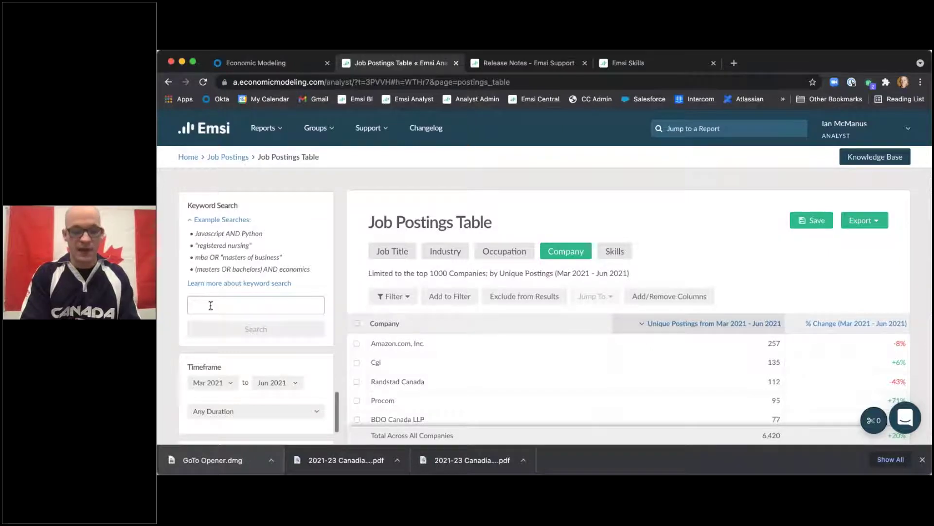
pyautogui.scroll(-5, 211, 306)
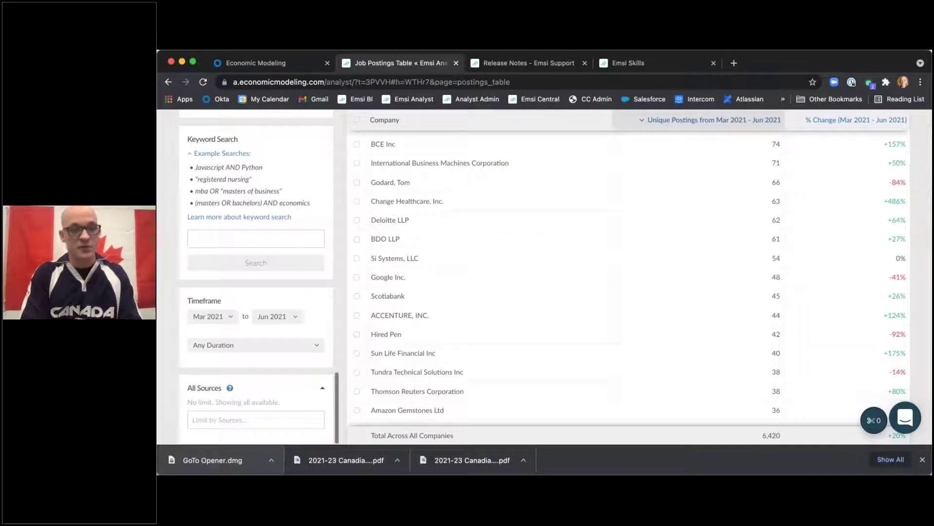
# - Enter MS Azure as a sample keyword search term and clear it without running the search
pyautogui.click(239, 238)
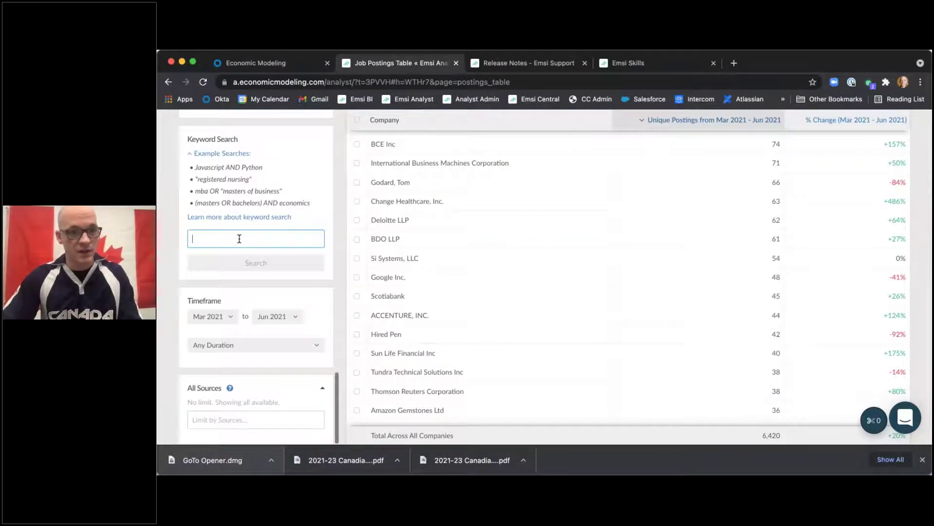
pyautogui.write('M')
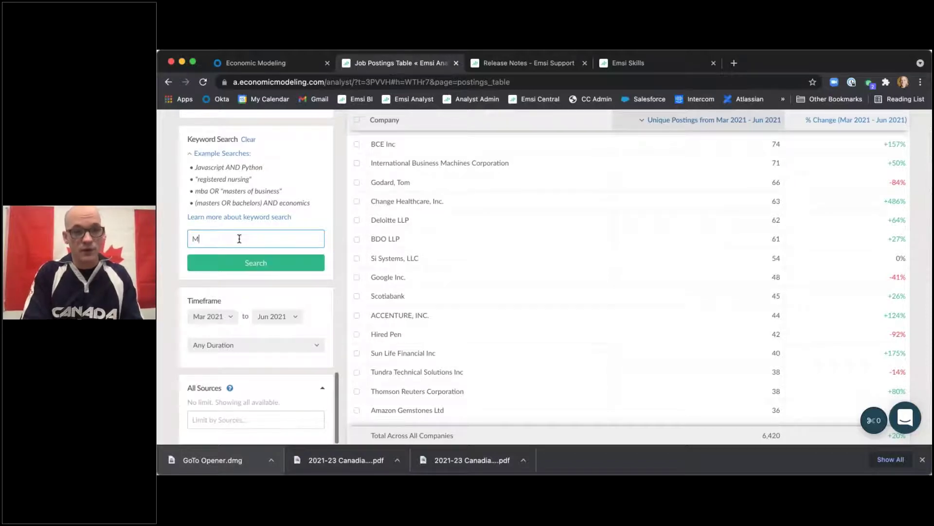
pyautogui.write('S Azure')
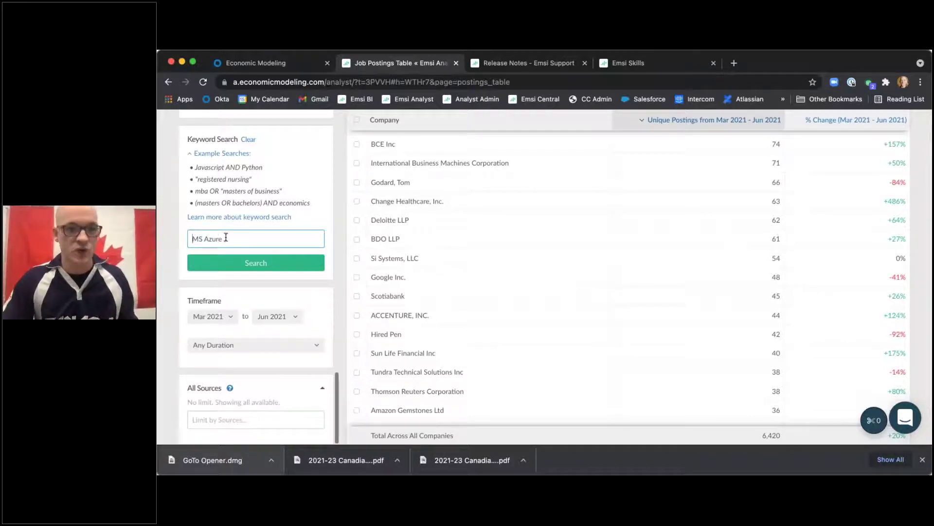
pyautogui.tripleClick(213, 238)
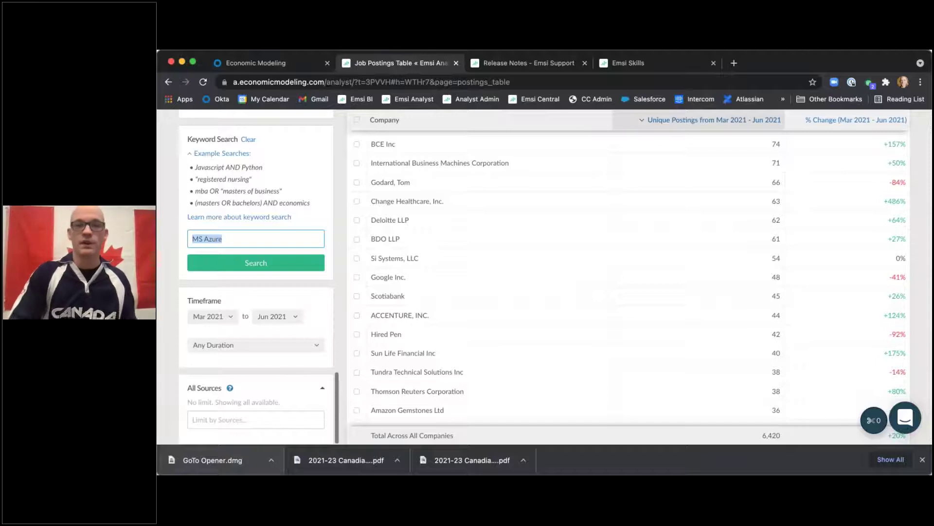
pyautogui.press('BackSpace')
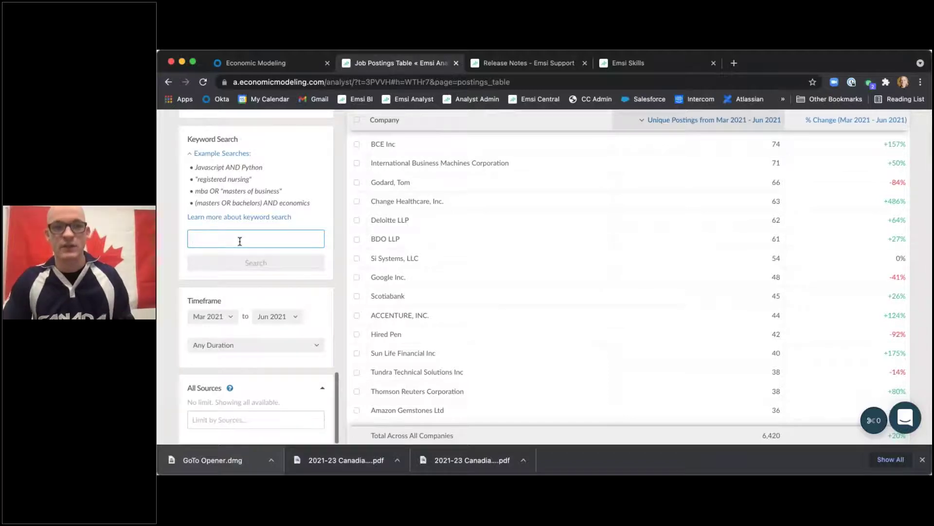
# - Check the start and end month choices of the Timeframe filter without changing them
pyautogui.scroll(-2, 323, 271)
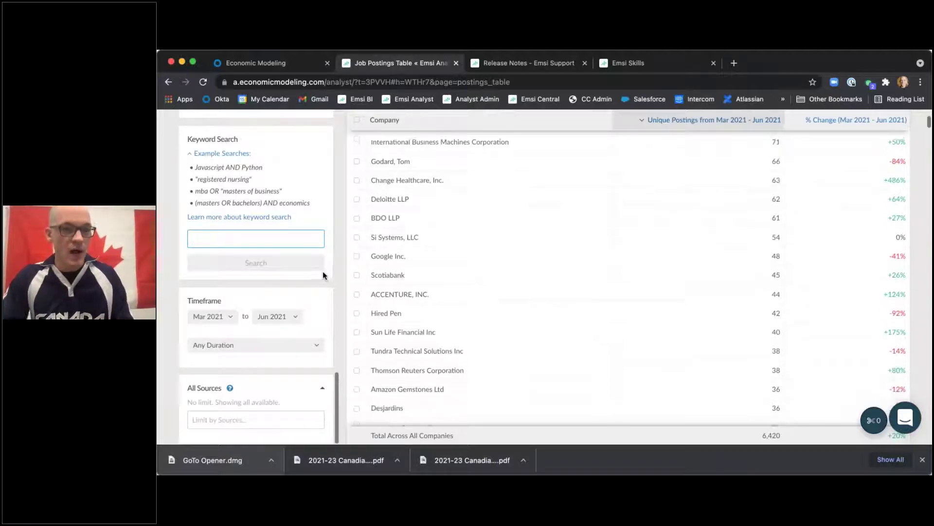
pyautogui.click(230, 319)
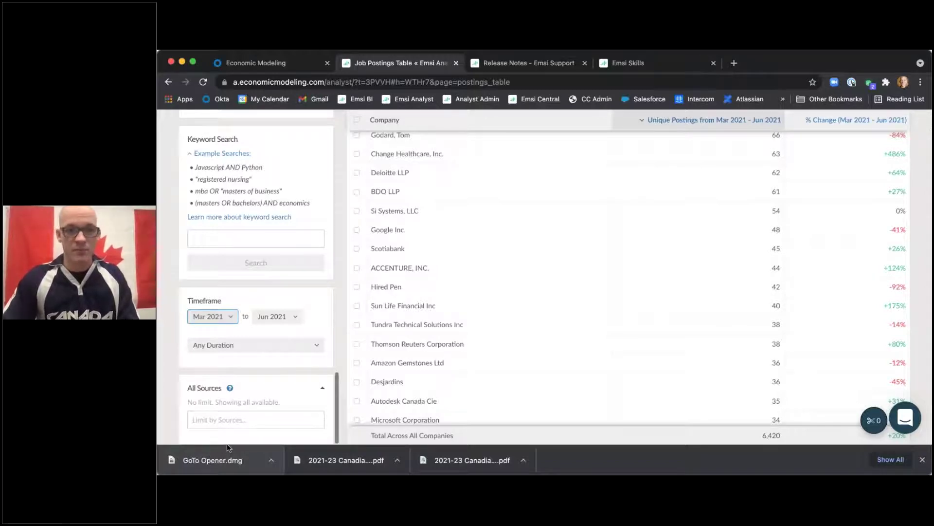
pyautogui.click(275, 319)
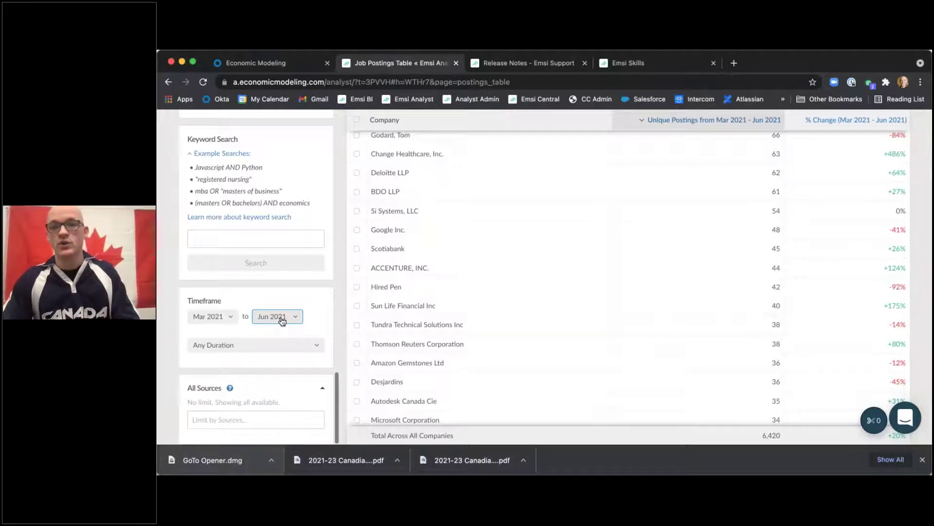
# - Switch the Job Postings Table breakdown from companies to Skills
pyautogui.scroll(5, 502, 256)
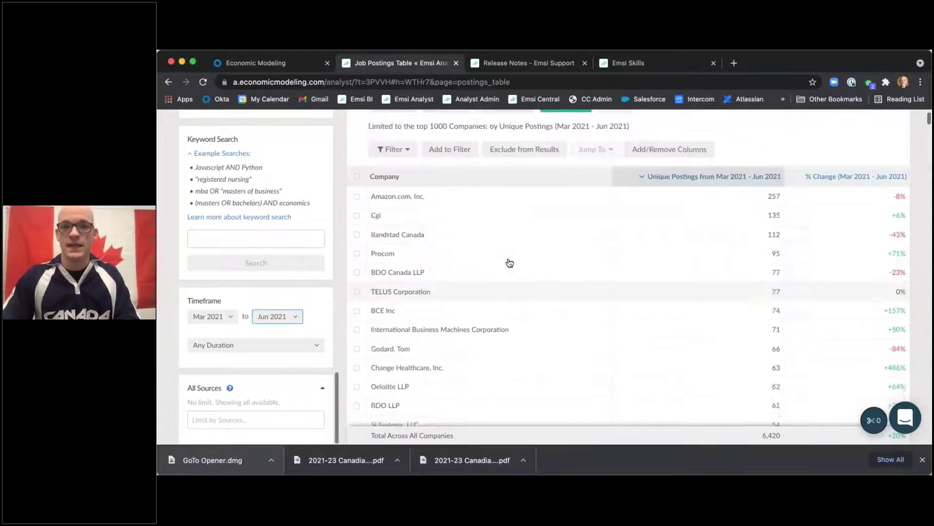
pyautogui.scroll(2, 510, 263)
pyautogui.scroll(5, 303, 299)
pyautogui.scroll(10, 283, 287)
pyautogui.scroll(10, 282, 269)
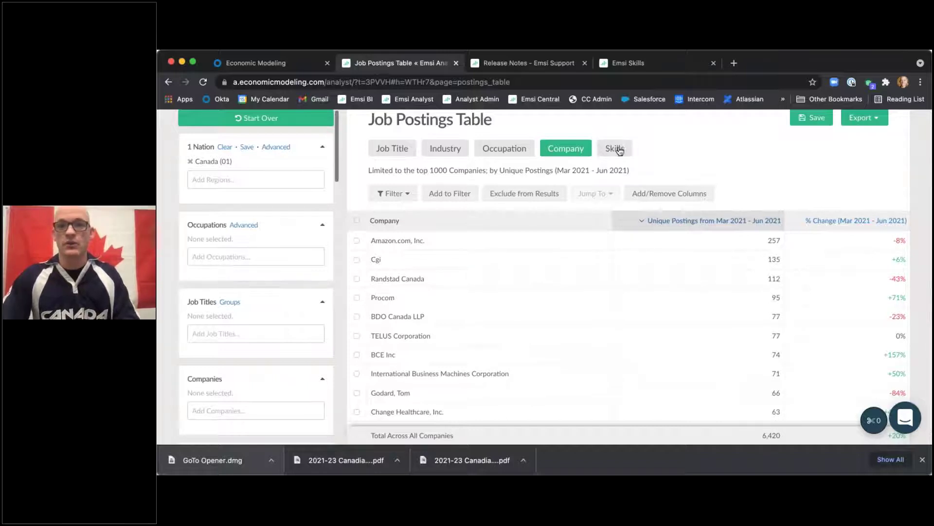
pyautogui.click(617, 149)
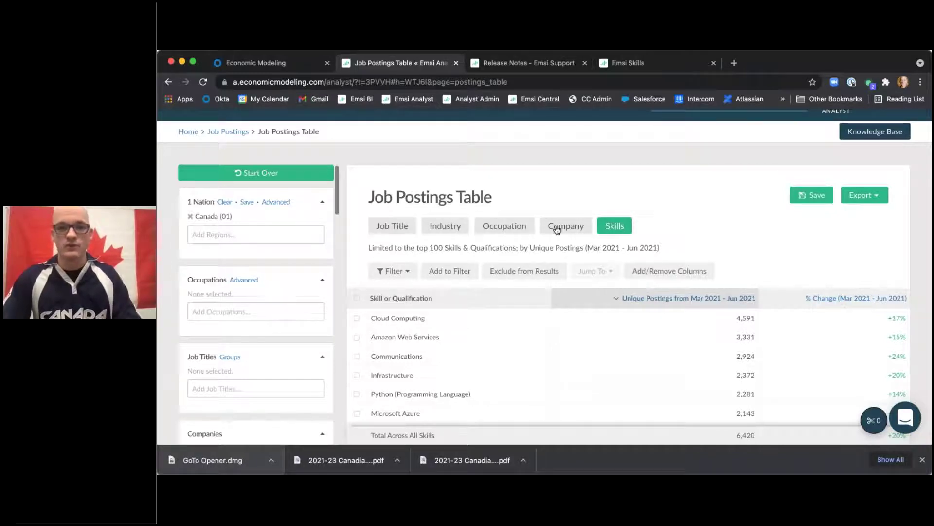
# - Review the top skills, sort them by ascending Unique Postings, and re-sort them by descending % Change (Mar 2021 - Jun 2021)
pyautogui.scroll(-3, 719, 219)
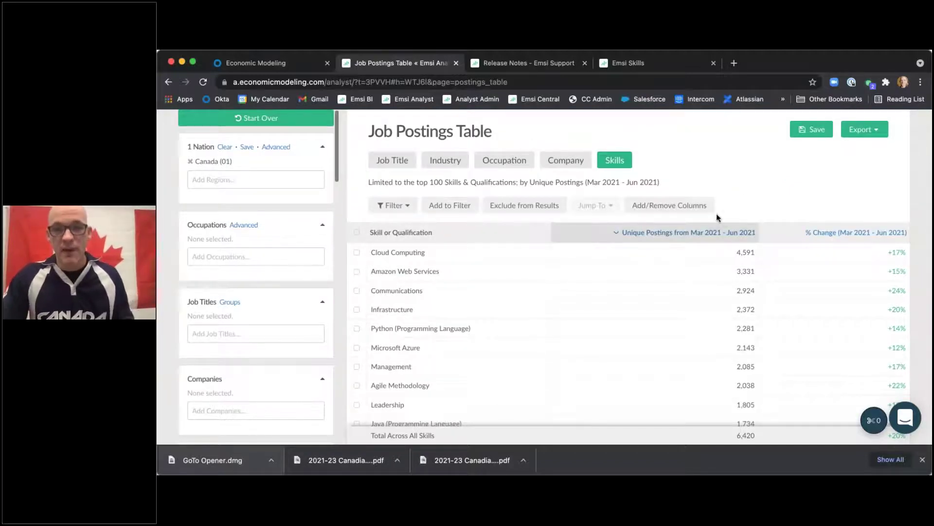
pyautogui.scroll(-2, 781, 181)
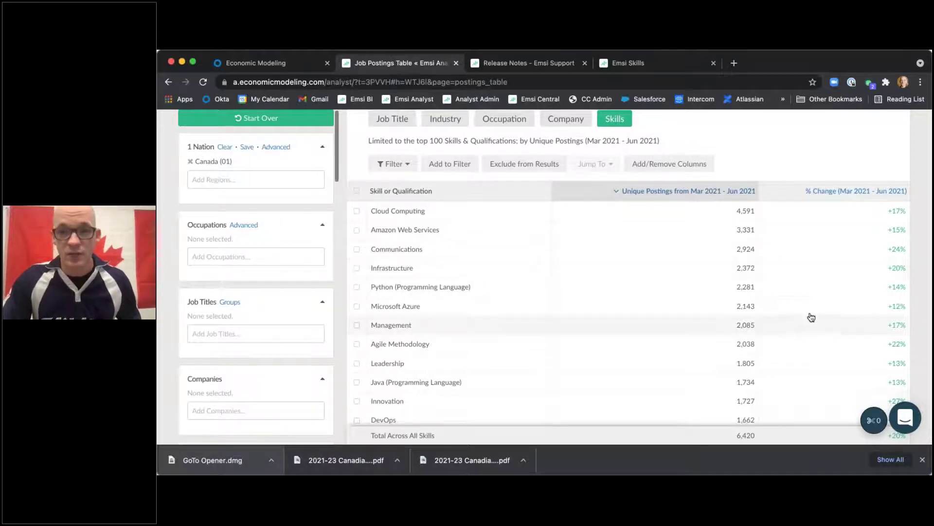
pyautogui.scroll(-1, 810, 317)
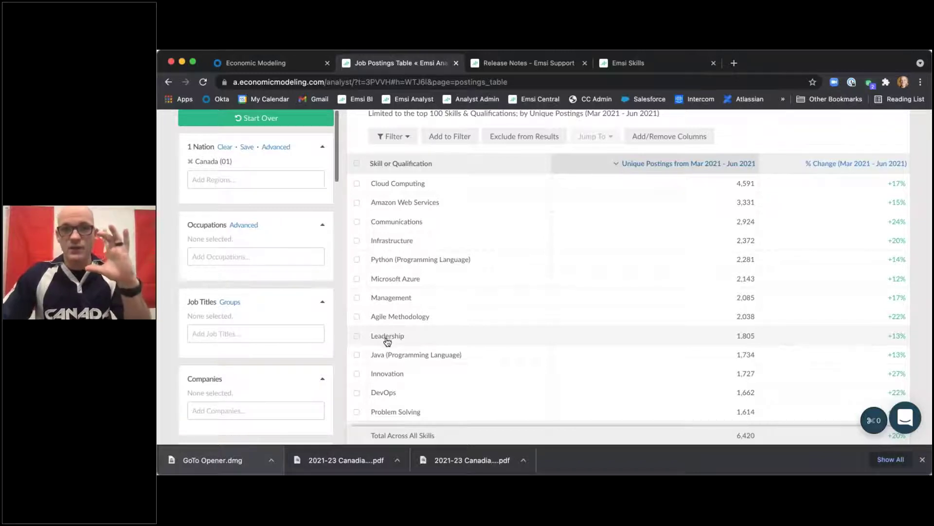
pyautogui.scroll(-2, 388, 341)
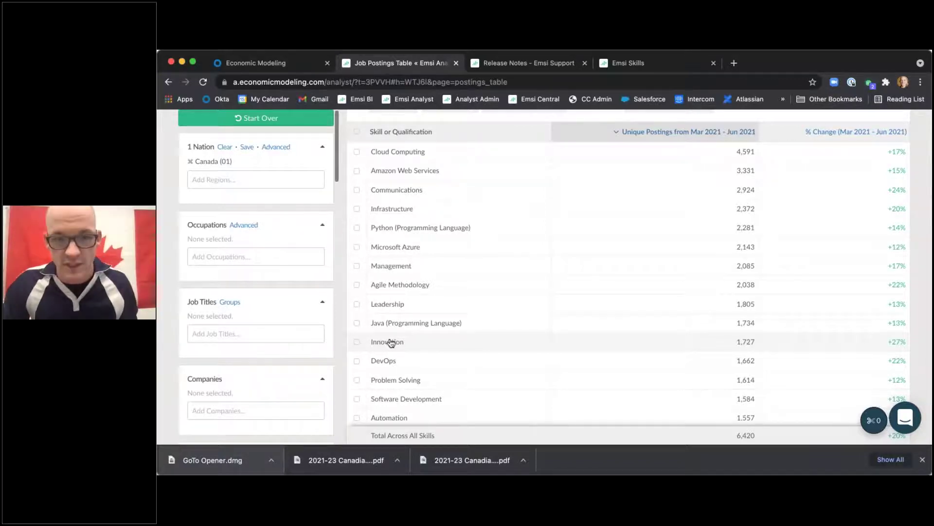
pyautogui.scroll(3, 392, 343)
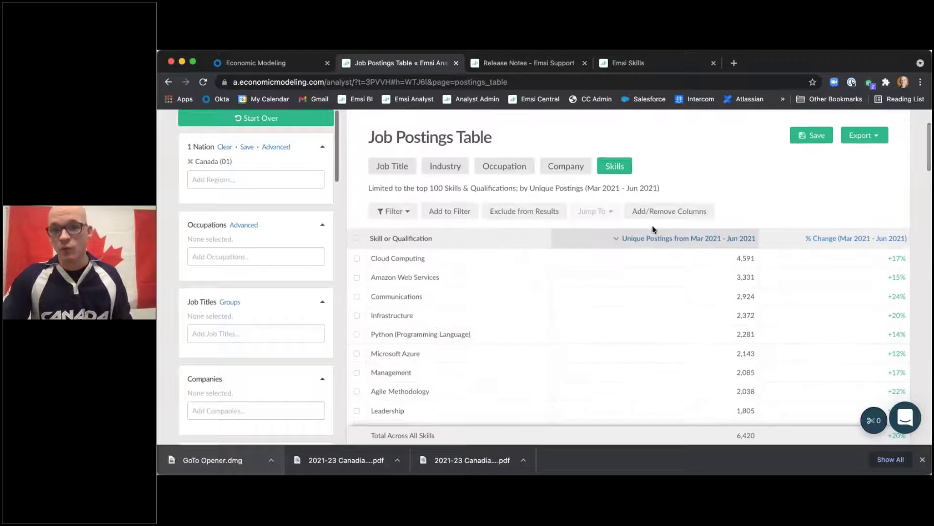
pyautogui.click(719, 242)
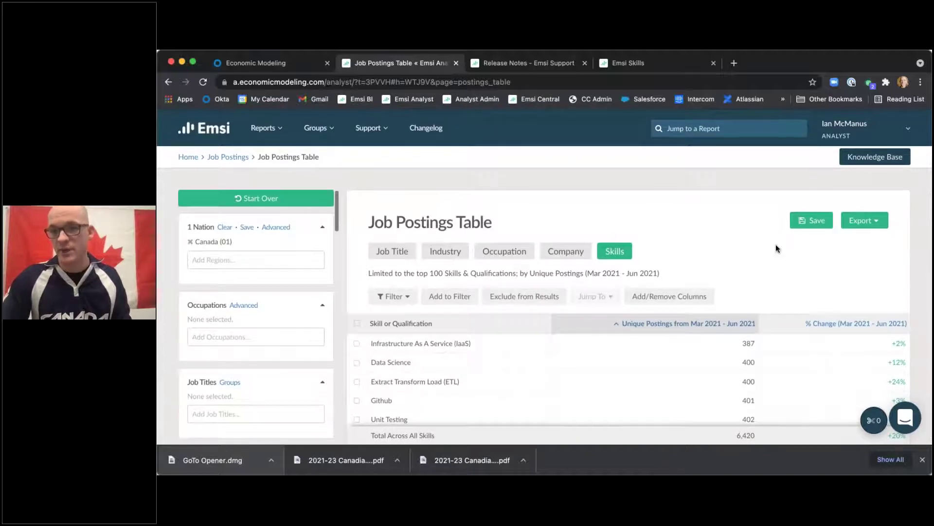
pyautogui.scroll(-3, 777, 244)
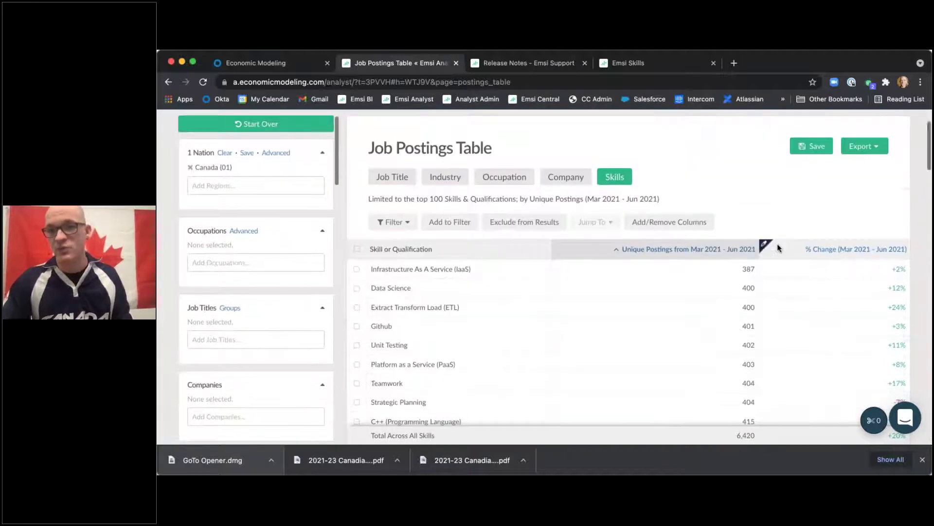
pyautogui.click(872, 251)
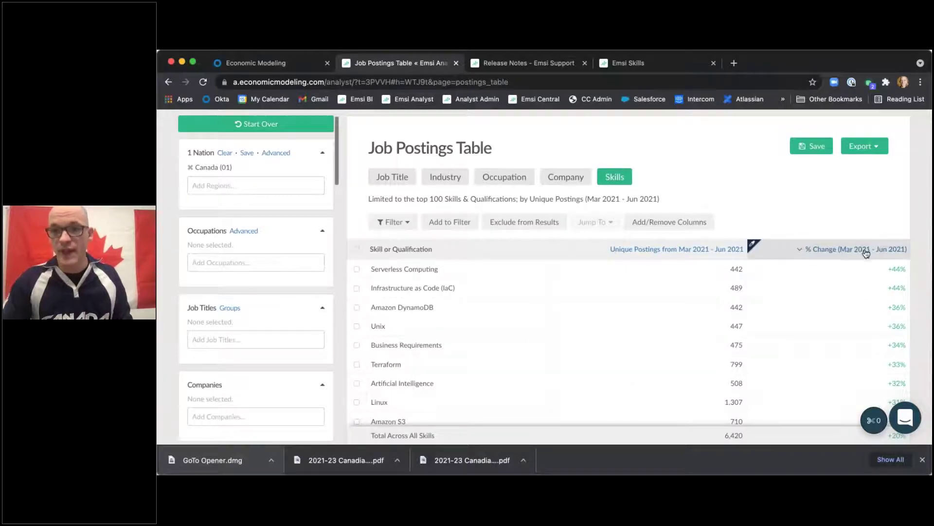
# - Filter the skills table to rows with % Change (Mar 2021 - Jun 2021) greater than or equal to 30
pyautogui.scroll(-2, 871, 248)
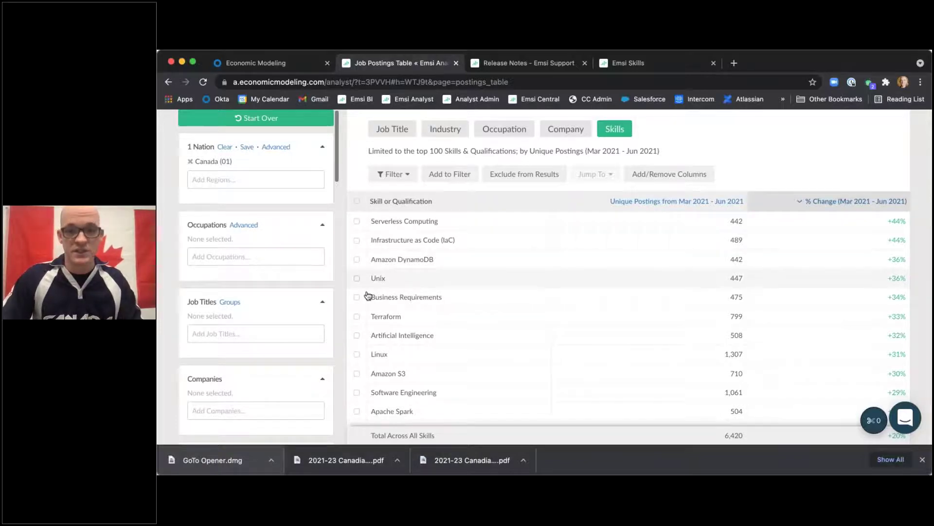
pyautogui.scroll(-5, 370, 298)
pyautogui.scroll(6, 373, 299)
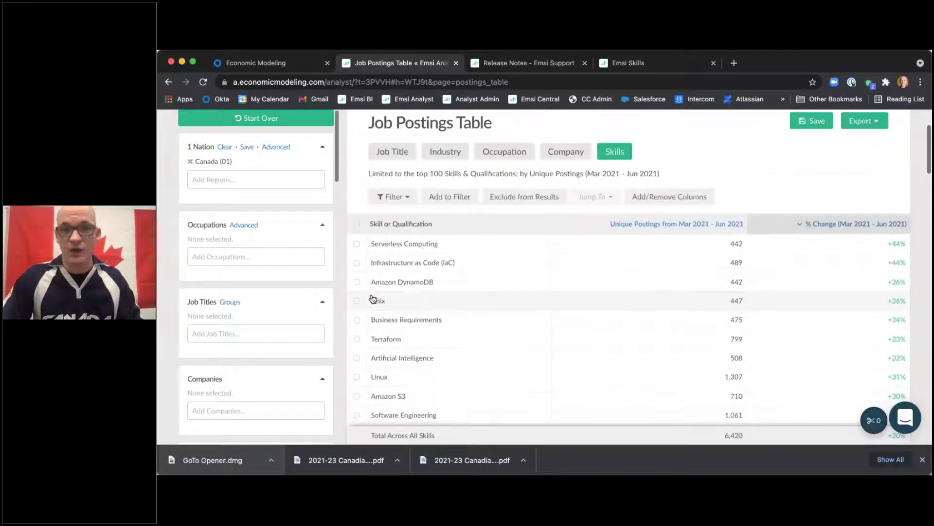
pyautogui.click(405, 200)
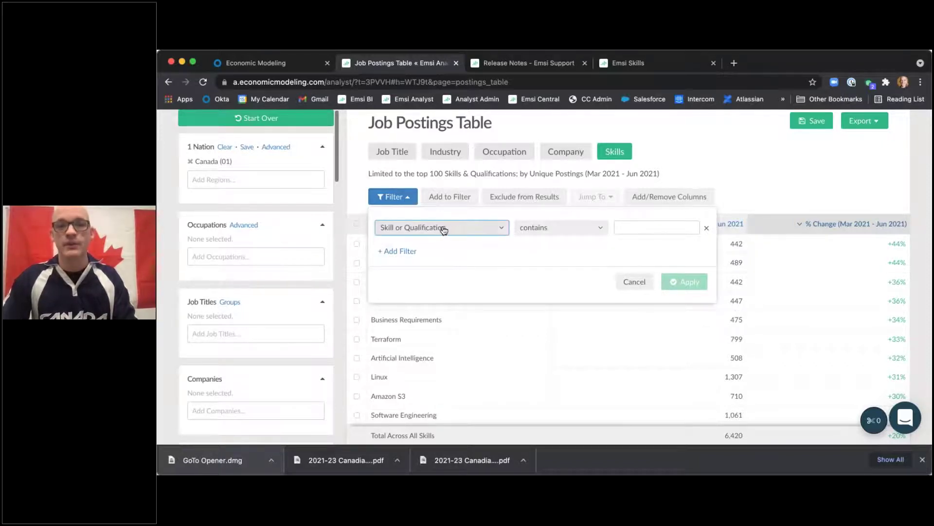
pyautogui.click(464, 253)
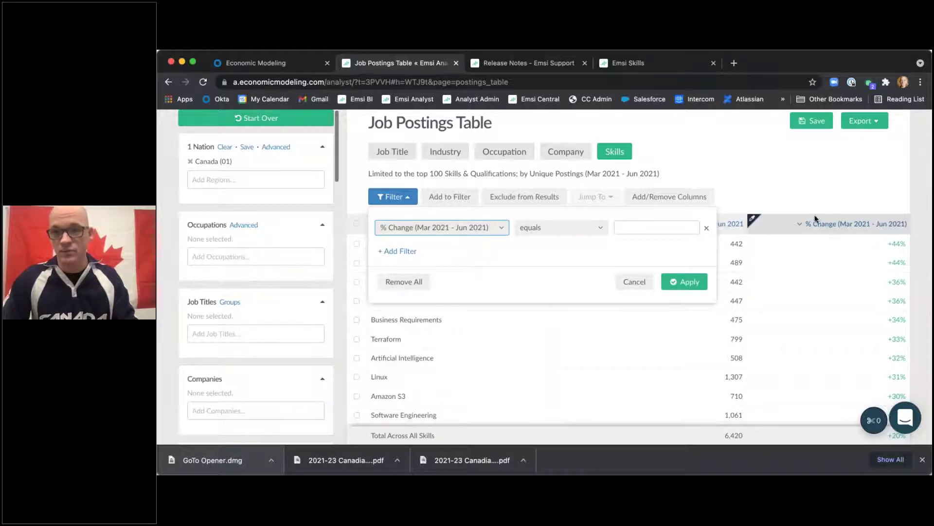
pyautogui.click(540, 230)
pyautogui.click(577, 250)
pyautogui.click(657, 225)
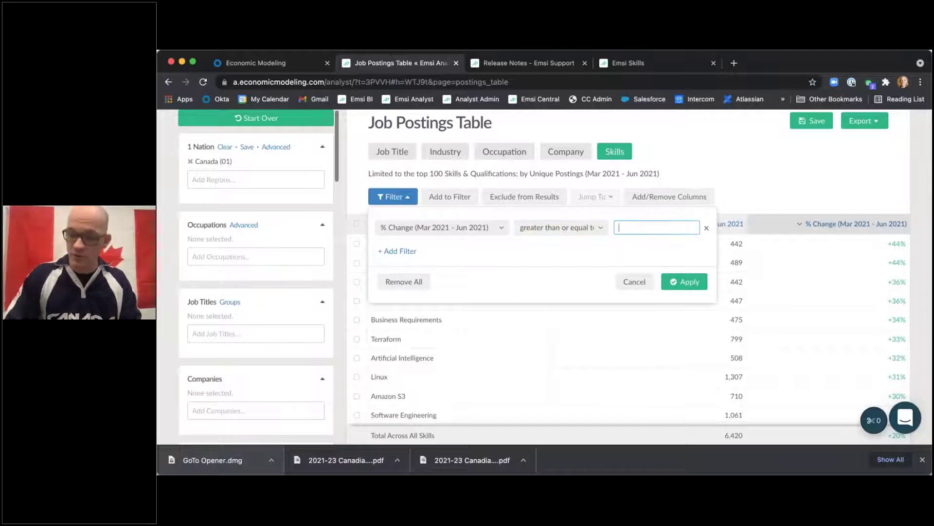
pyautogui.write('30')
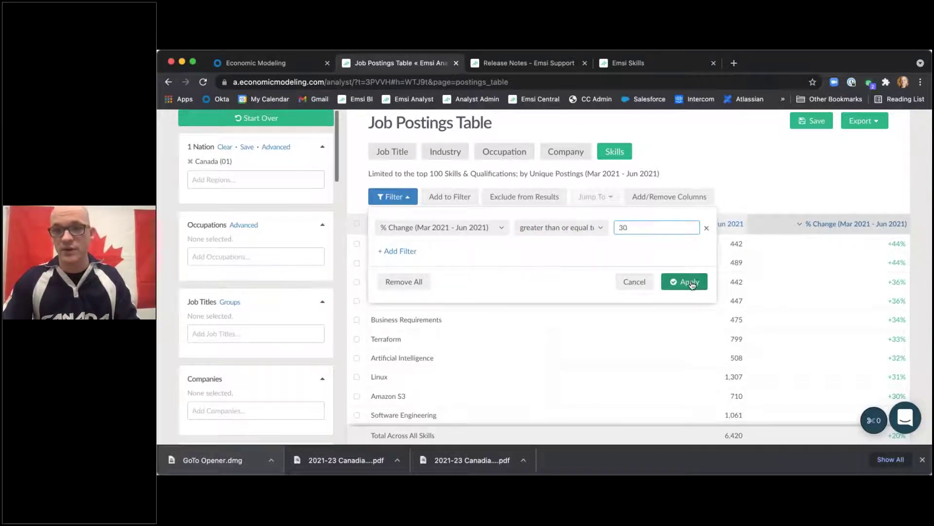
pyautogui.click(690, 283)
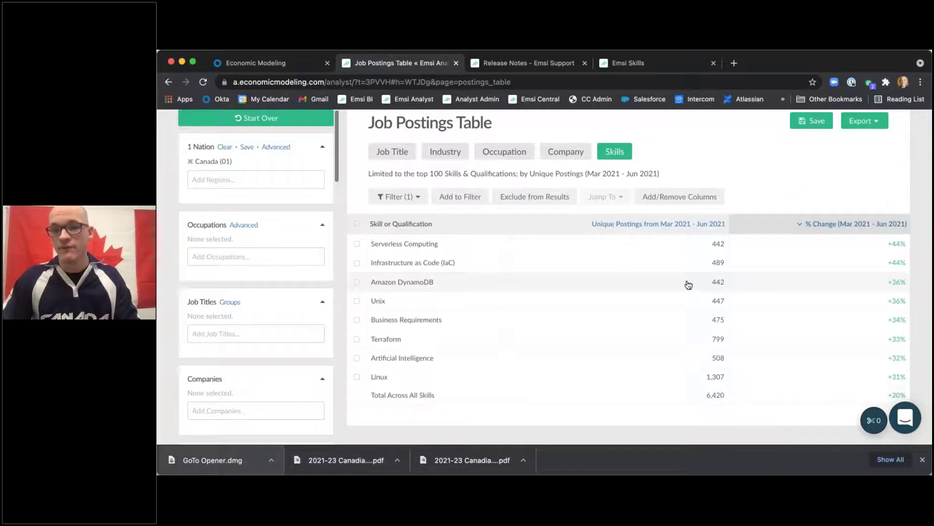
pyautogui.scroll(-1, 688, 287)
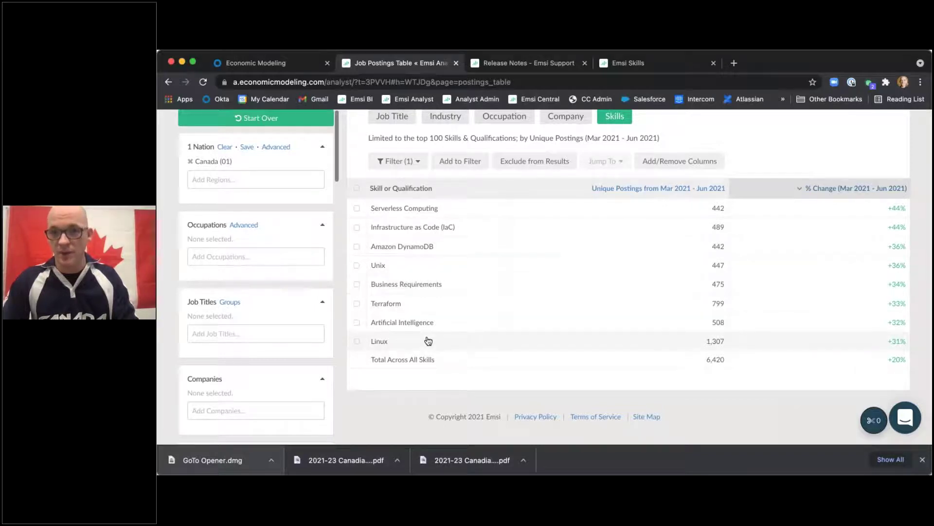
# - Remove all filters from the skills table
pyautogui.click(411, 162)
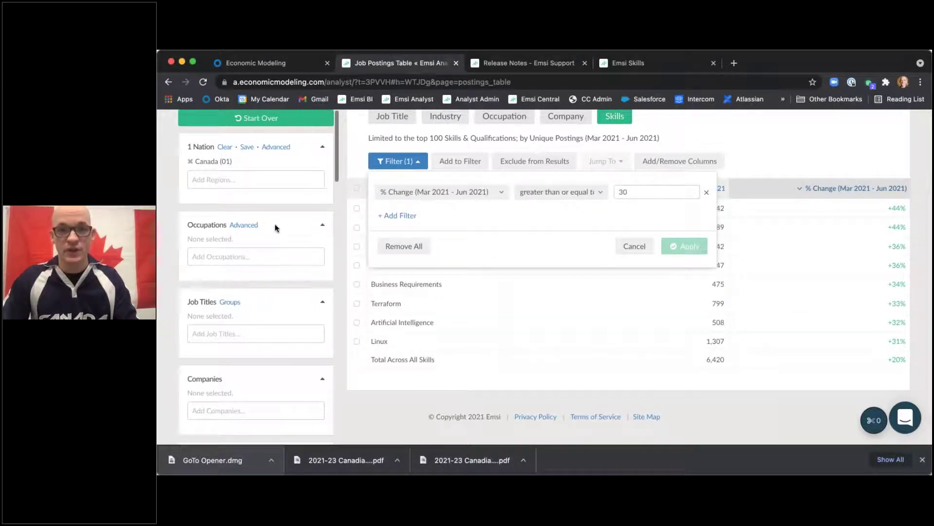
pyautogui.click(418, 247)
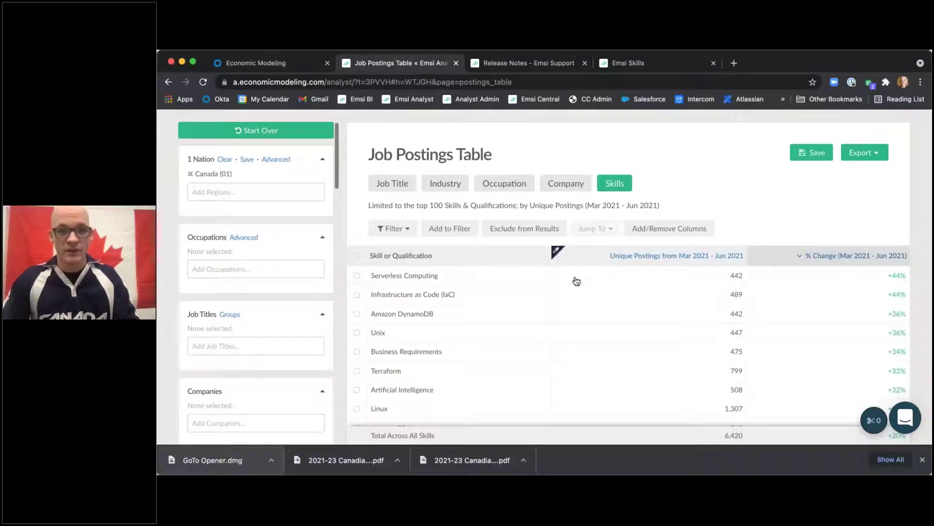
# - Select the Serverless Computing, Infrastructure as Code (IaC) and Amazon DynamoDB rows, and deselect all three again
pyautogui.scroll(-1, 565, 280)
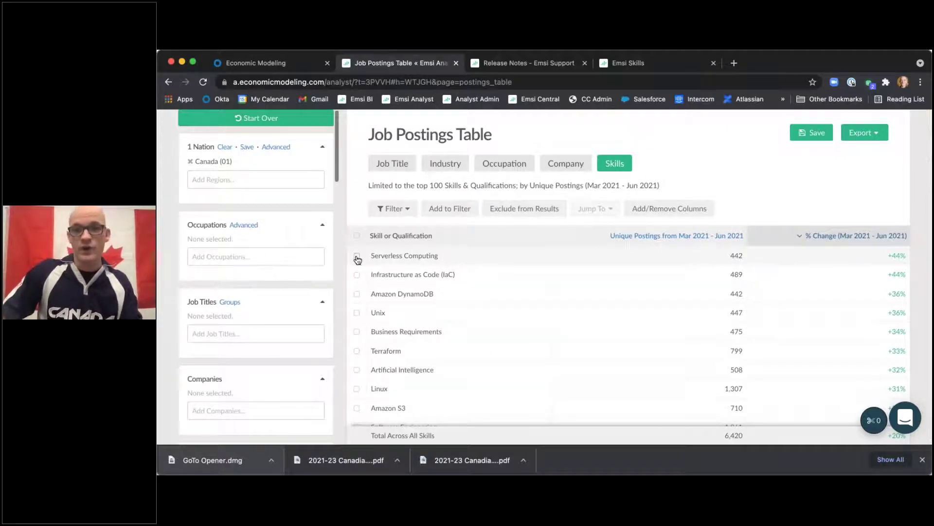
pyautogui.click(357, 256)
pyautogui.click(357, 274)
pyautogui.click(357, 294)
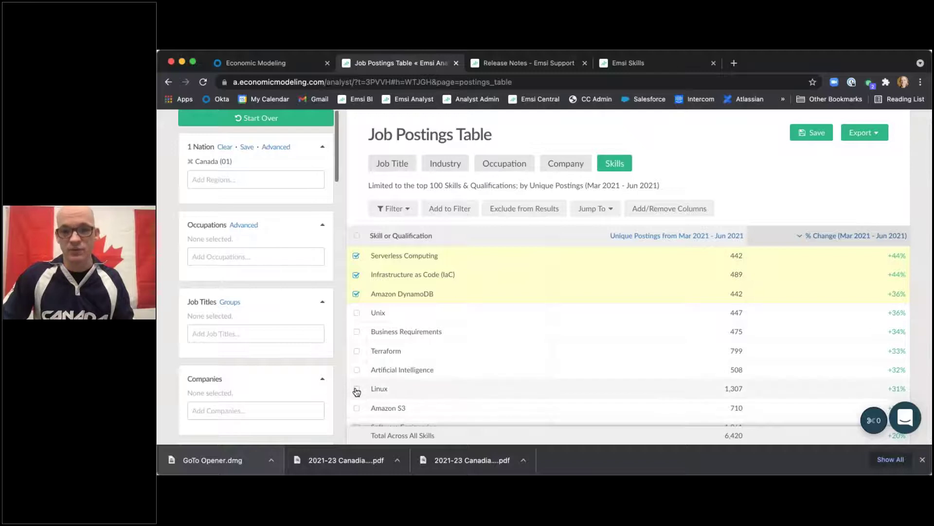
pyautogui.scroll(-3, 358, 385)
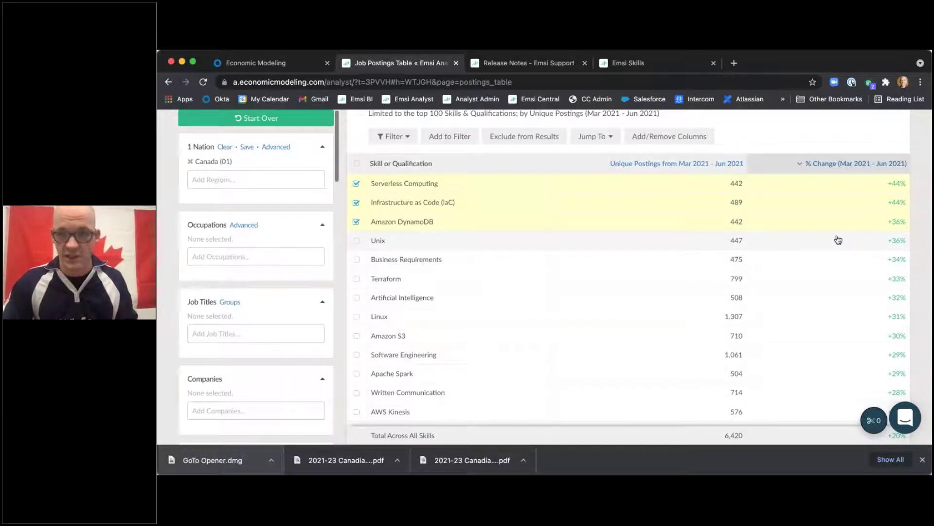
pyautogui.click(356, 223)
pyautogui.click(357, 202)
pyautogui.click(356, 183)
# - Switch the Job Postings Table breakdown to Company and examine the companies with the highest % Change
pyautogui.scroll(3, 691, 208)
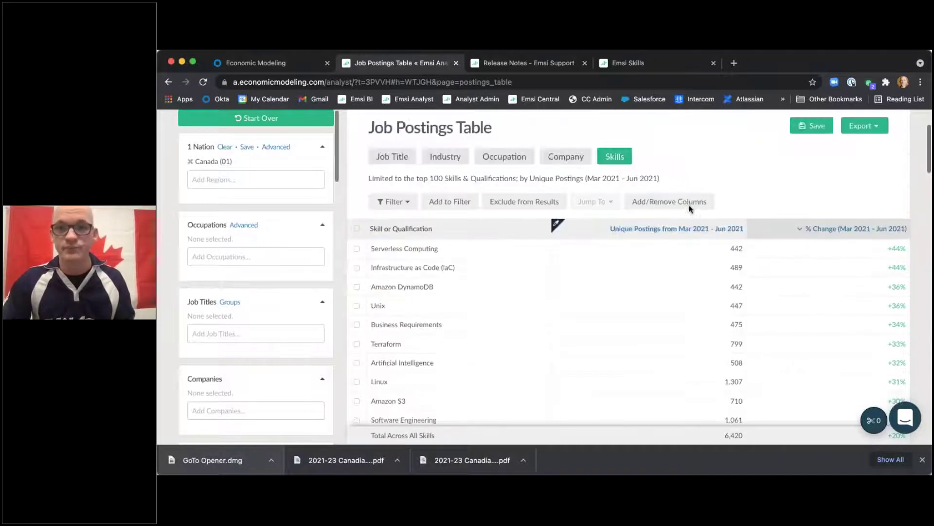
pyautogui.scroll(1, 690, 209)
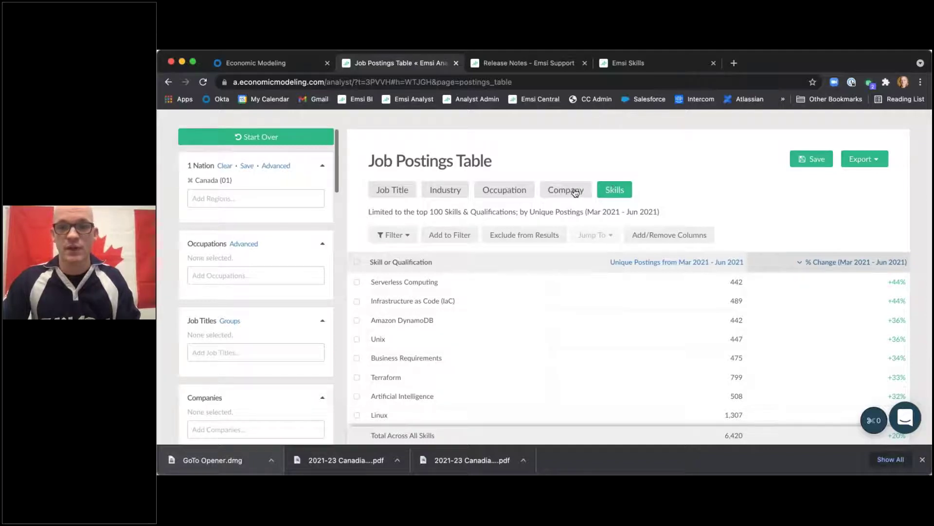
pyautogui.click(574, 193)
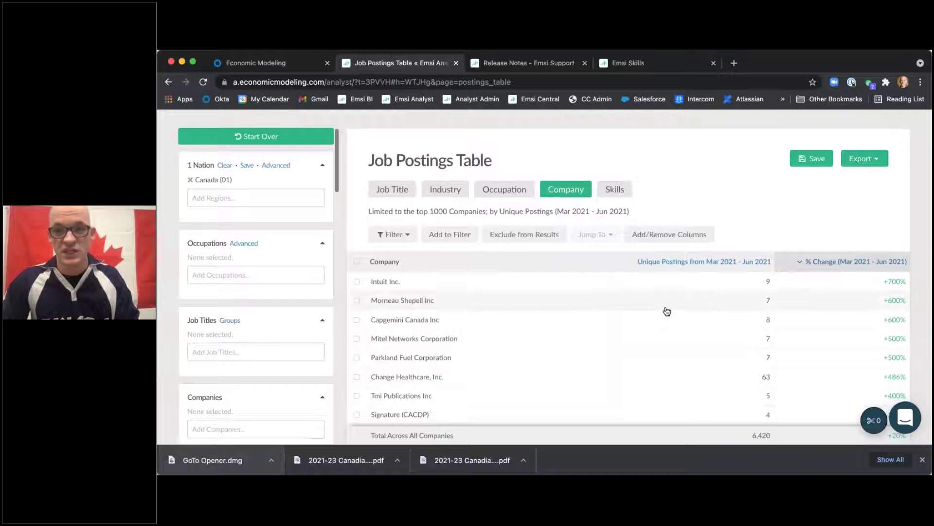
pyautogui.scroll(-3, 666, 309)
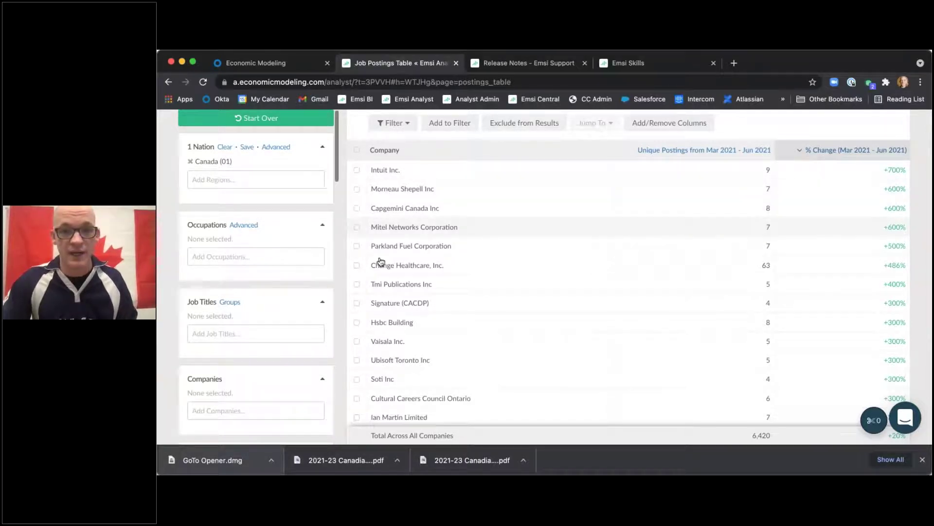
pyautogui.scroll(3, 462, 296)
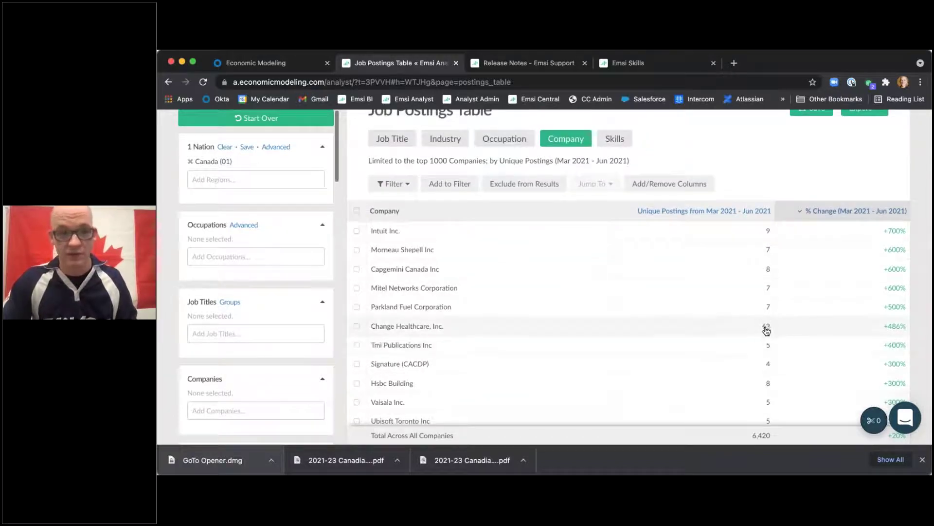
# - Switch the breakdown to Occupation, review the listed NOC occupations and select the Human resources professionals row
pyautogui.scroll(2, 545, 210)
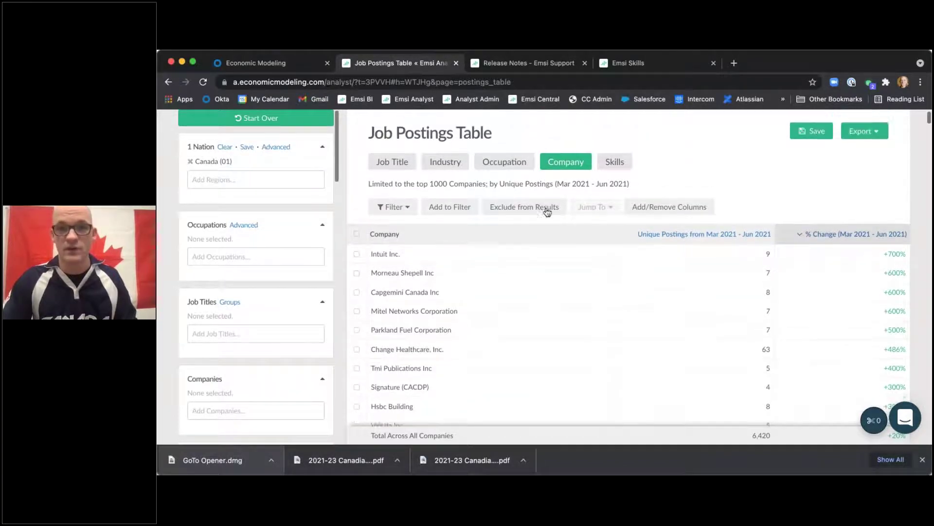
pyautogui.click(518, 175)
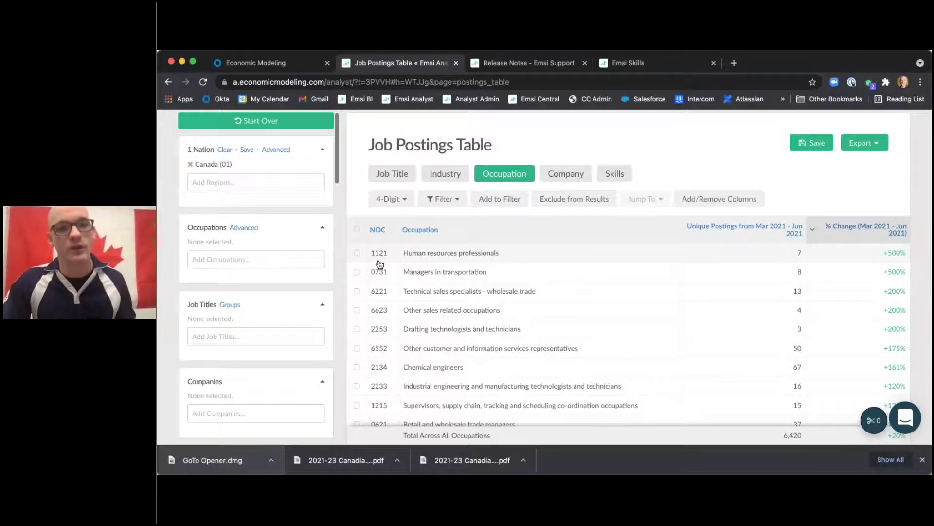
pyautogui.scroll(-5, 386, 264)
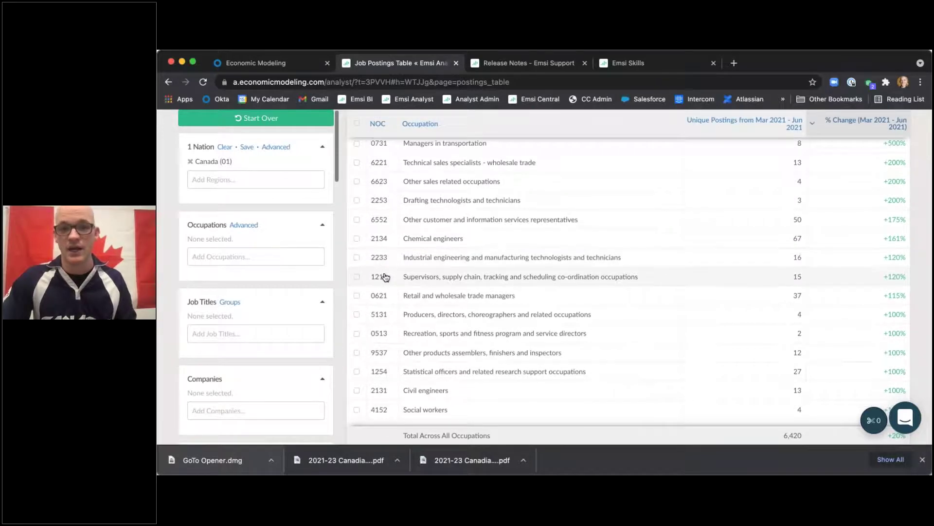
pyautogui.scroll(-2, 381, 270)
pyautogui.scroll(10, 375, 261)
pyautogui.click(356, 230)
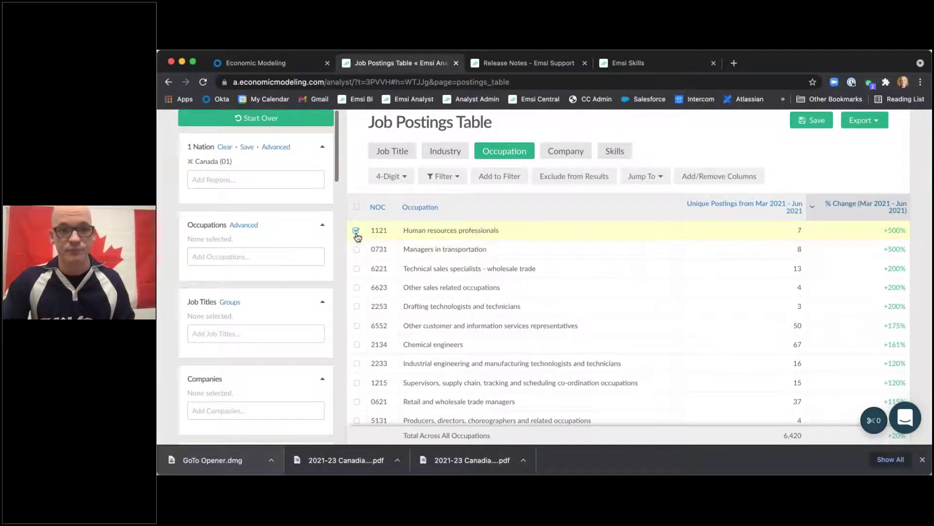
# - Switch the breakdown to Industry and compare unique postings and % Change across the 2-digit sectors
pyautogui.click(440, 151)
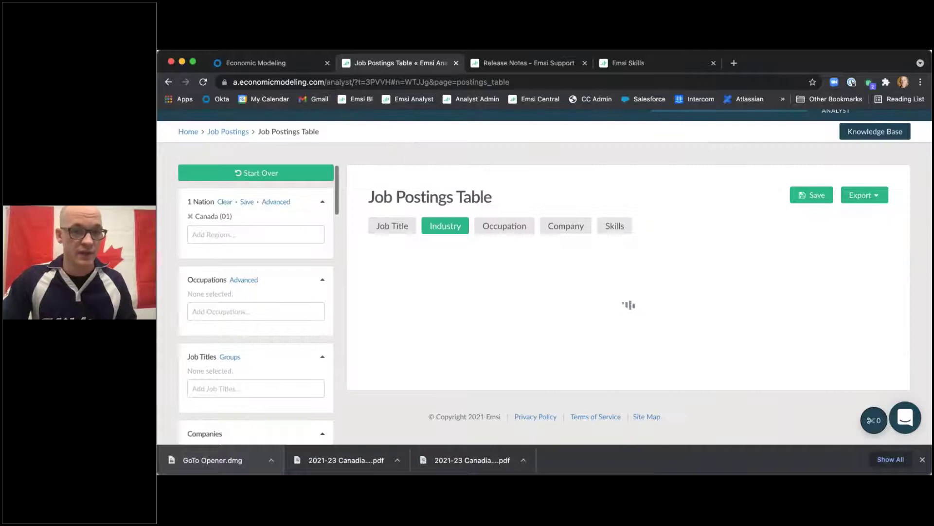
pyautogui.scroll(-3, 642, 350)
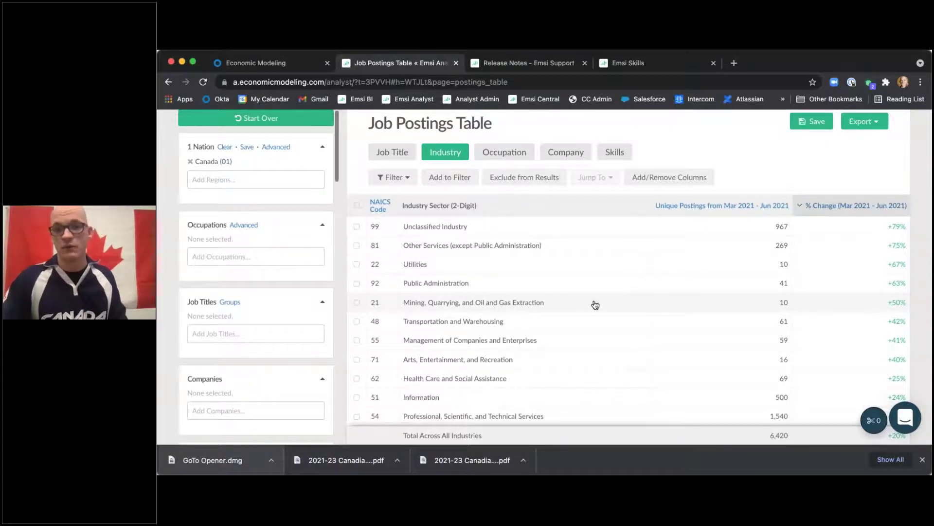
pyautogui.scroll(-1, 593, 305)
pyautogui.scroll(-2, 593, 304)
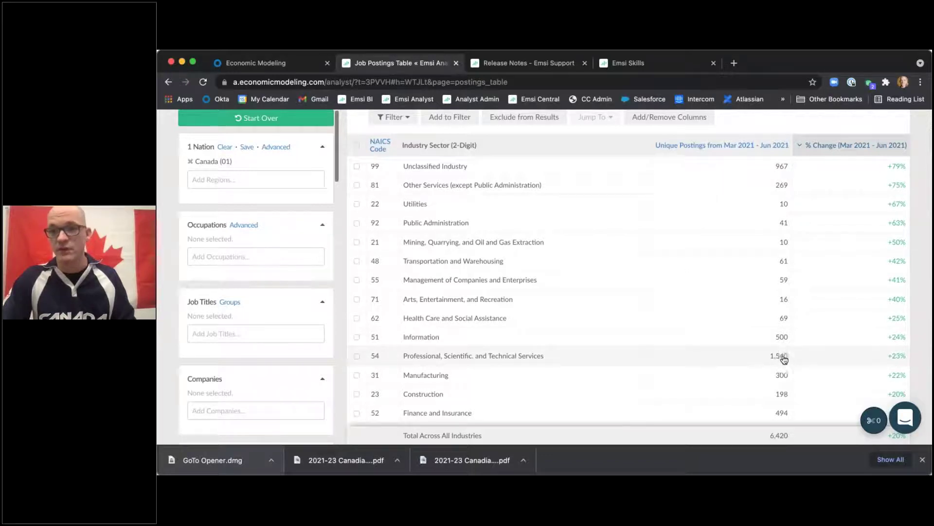
# - Switch the breakdown to Job Title and review the titles with the highest % Change
pyautogui.scroll(3, 463, 234)
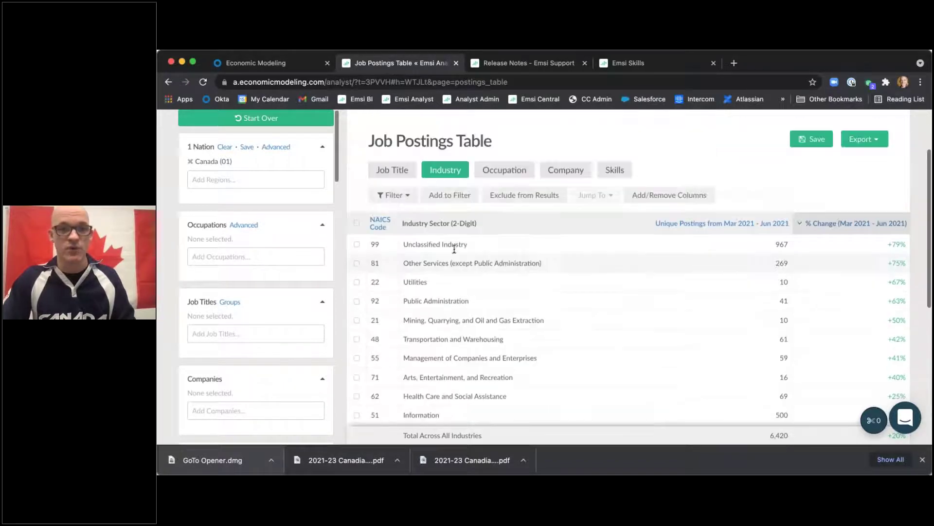
pyautogui.click(385, 199)
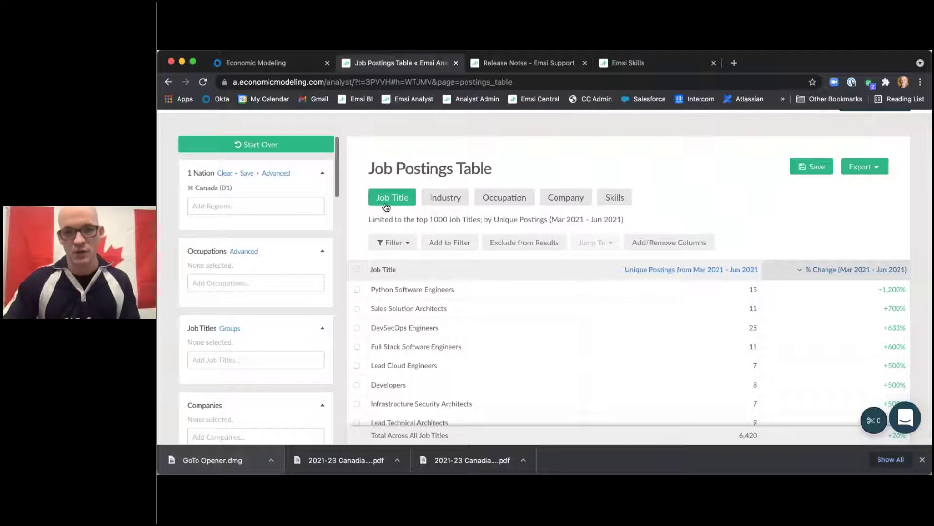
pyautogui.scroll(-3, 429, 323)
pyautogui.scroll(-1, 428, 302)
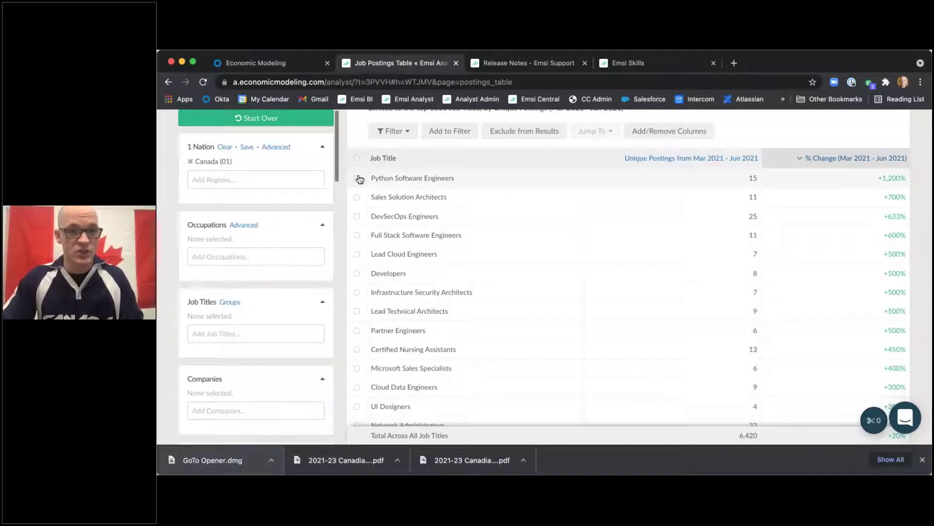
# - Add the job titles Python Software Engineers, Full Stack Software Engineers and Infrastructure Security Architects to the report filter
pyautogui.click(357, 178)
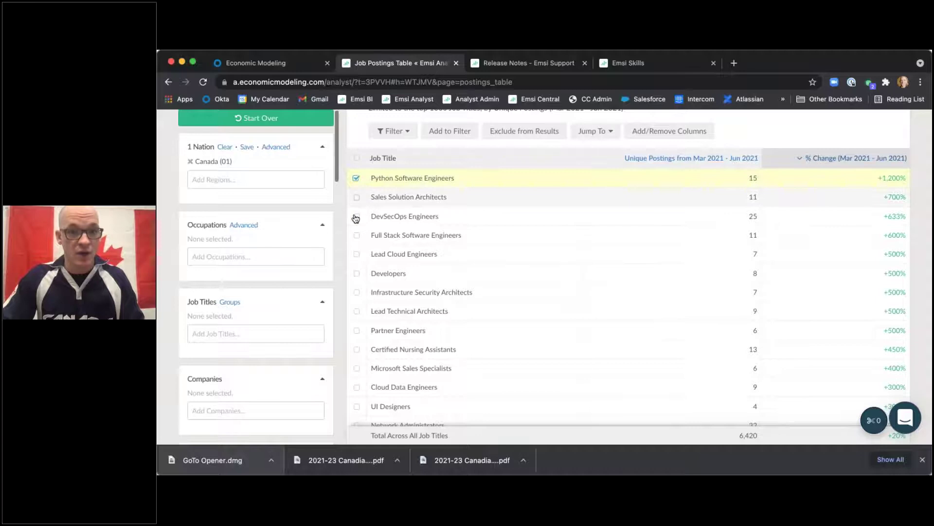
pyautogui.click(357, 235)
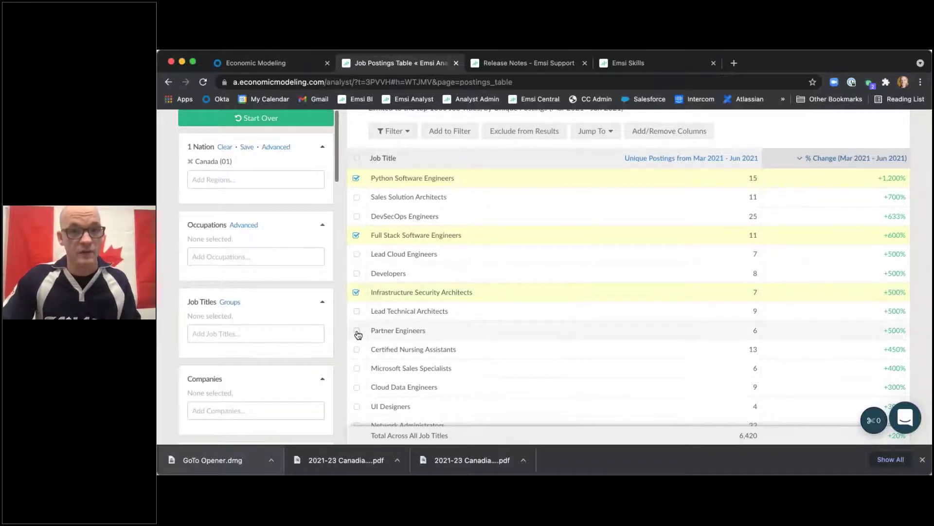
pyautogui.scroll(-2, 384, 177)
pyautogui.scroll(3, 438, 161)
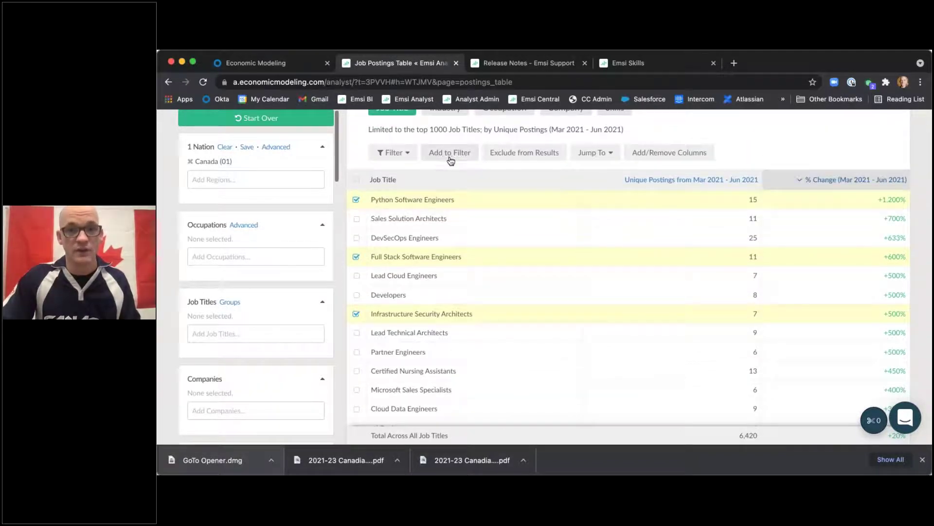
pyautogui.click(450, 160)
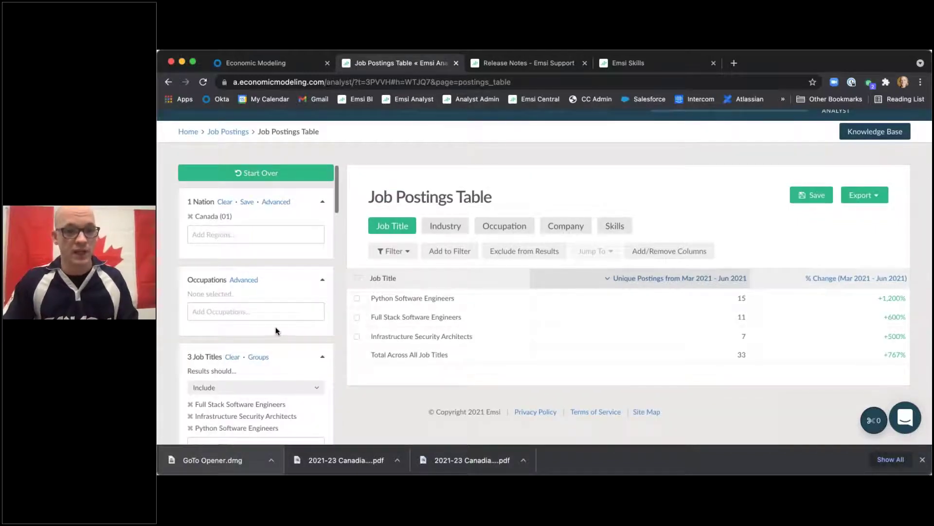
# - Check the job titles in the report filter, switch the breakdown to Skills and review their top skills
pyautogui.scroll(-5, 276, 331)
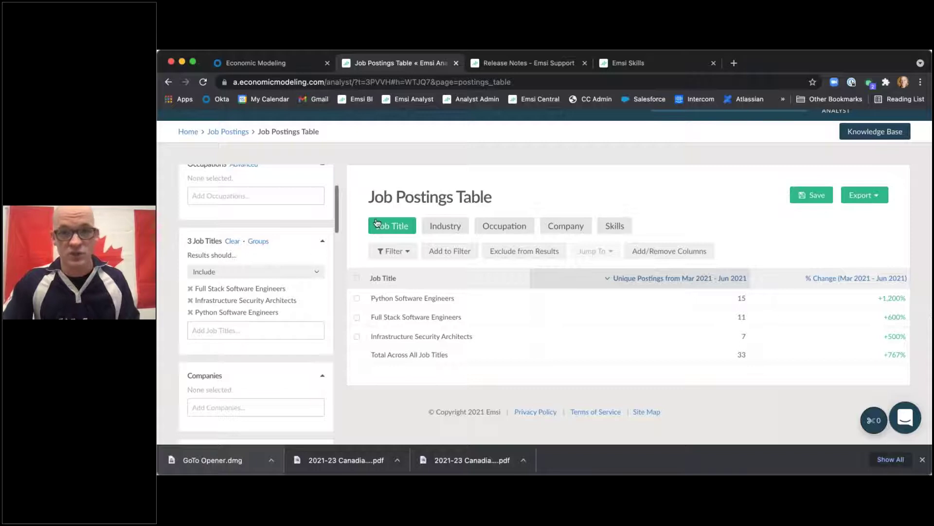
pyautogui.click(617, 227)
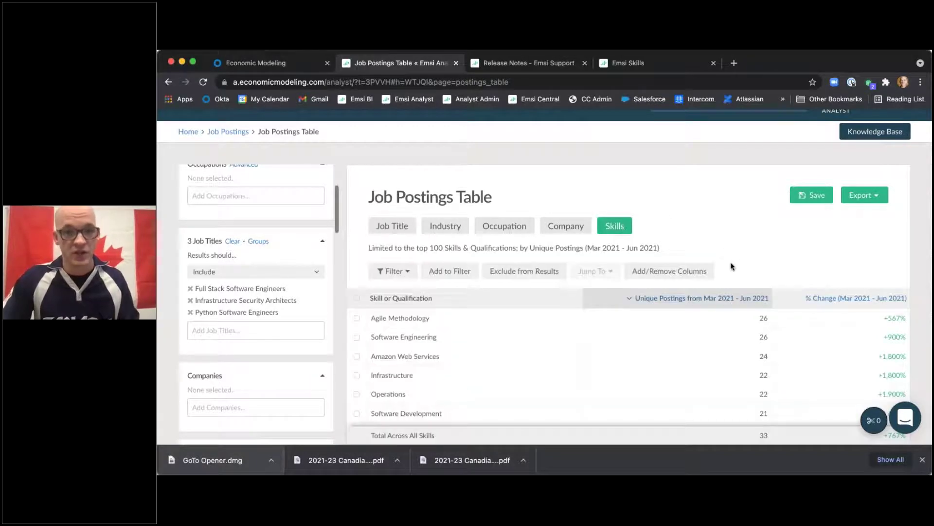
pyautogui.scroll(-3, 731, 265)
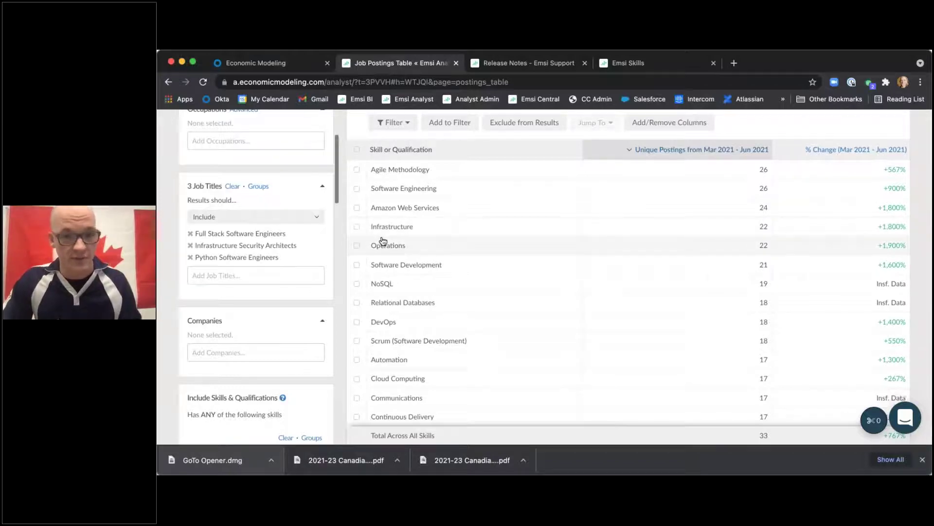
# - Add the skills Agile Methodology, Amazon Web Services, Software Development, Scrum (Software Development) and Cloud Computing to the report filter
pyautogui.scroll(-2, 377, 239)
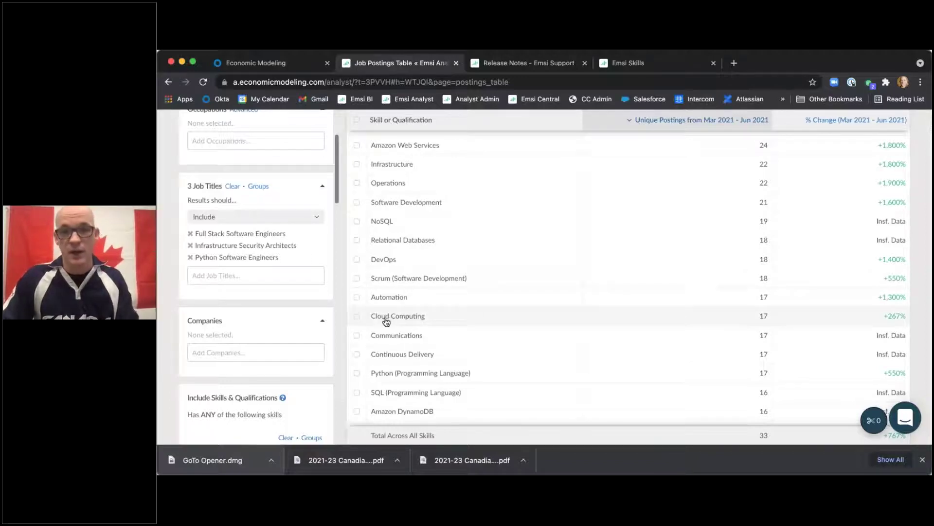
pyautogui.scroll(5, 387, 316)
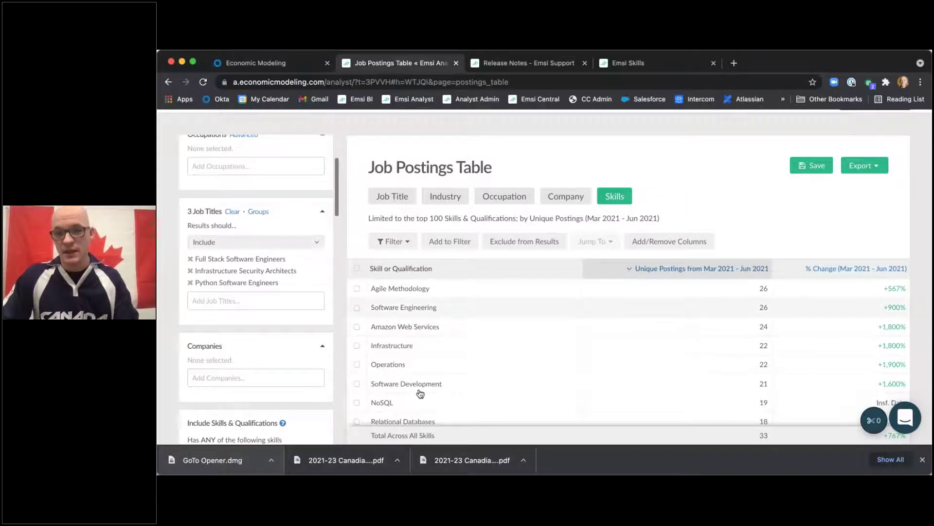
pyautogui.click(357, 289)
pyautogui.scroll(-1, 363, 369)
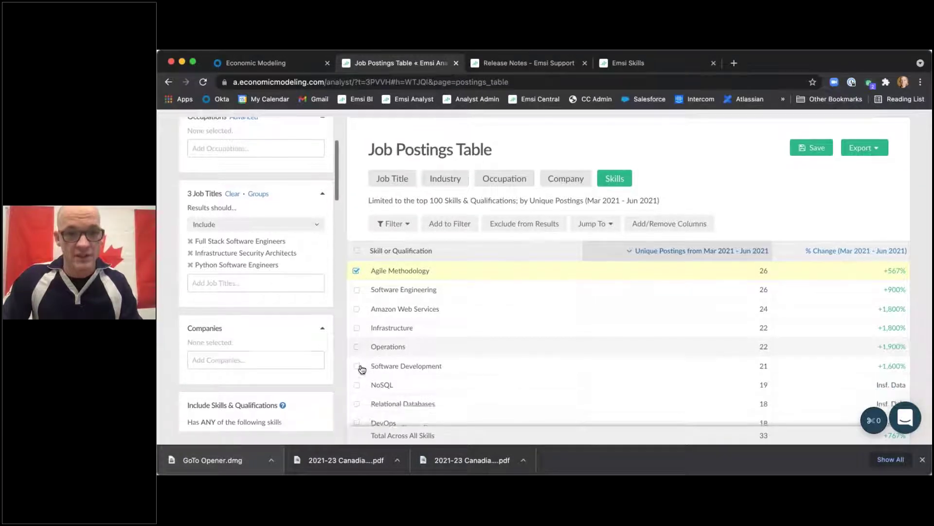
pyautogui.click(357, 294)
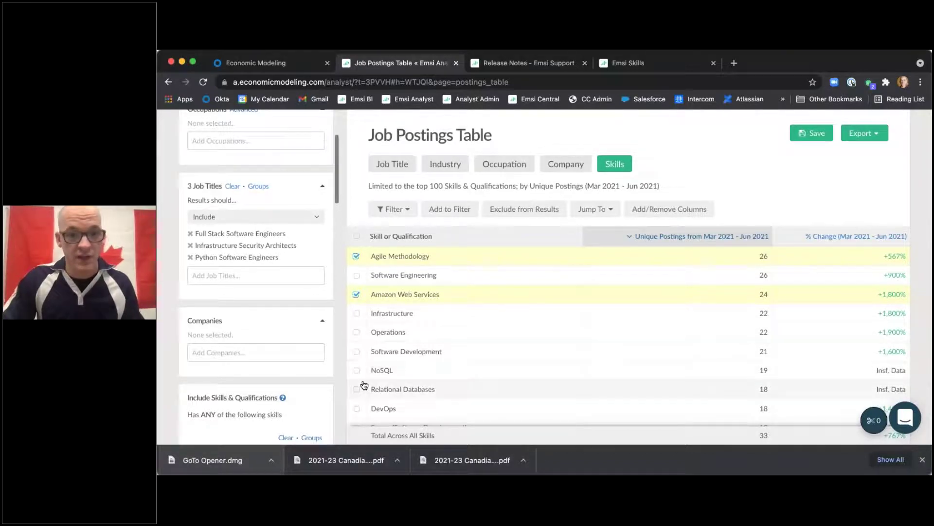
pyautogui.scroll(-1, 357, 336)
pyautogui.scroll(-2, 356, 326)
pyautogui.click(357, 293)
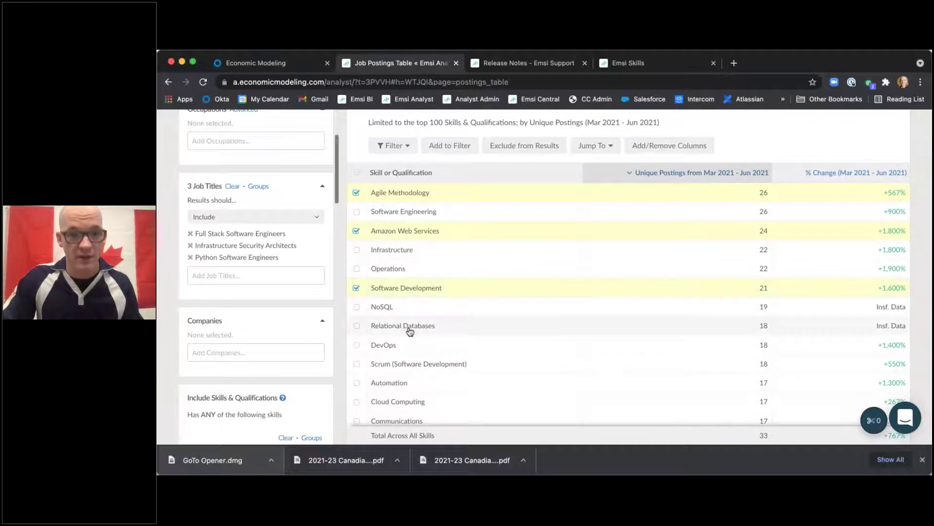
pyautogui.scroll(-2, 390, 321)
pyautogui.scroll(-1, 382, 313)
pyautogui.click(356, 286)
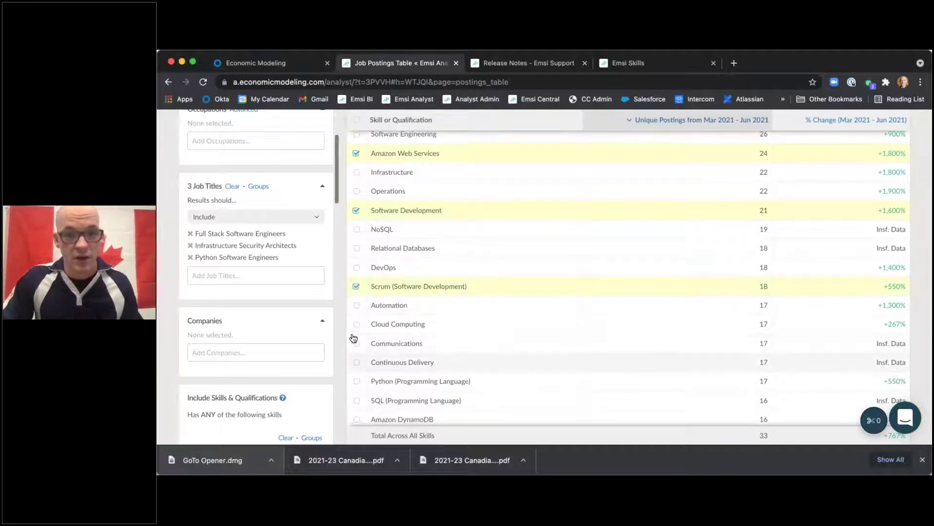
pyautogui.click(358, 323)
pyautogui.scroll(5, 451, 205)
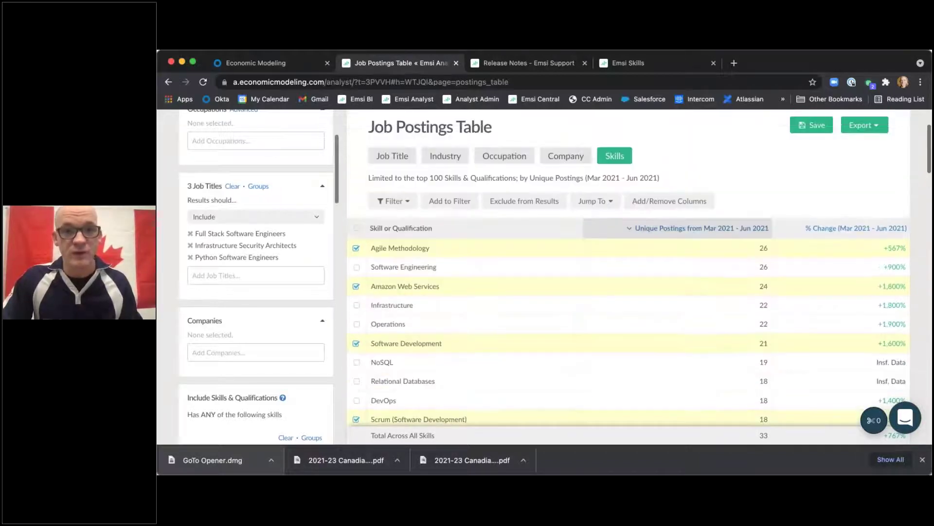
pyautogui.click(450, 202)
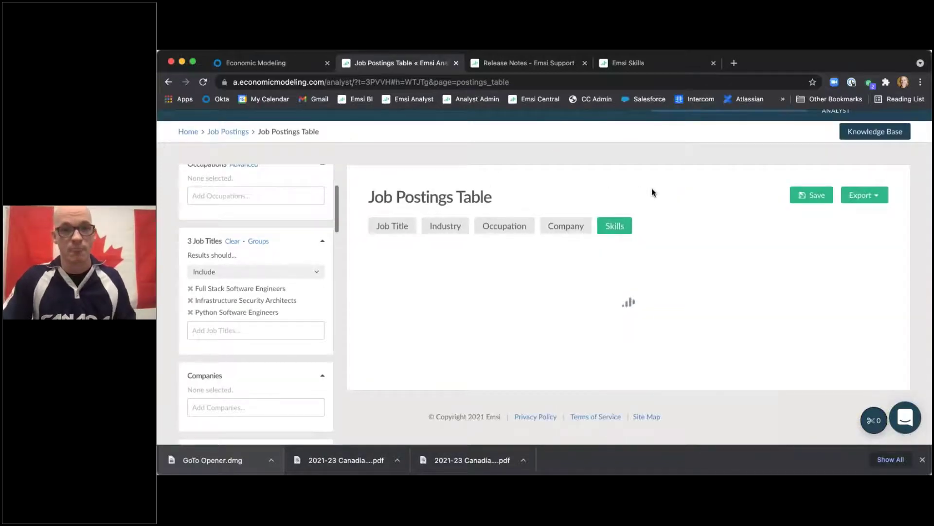
# - Review the top skills by unique postings in the refreshed table for the three filtered job titles
pyautogui.scroll(-4, 730, 295)
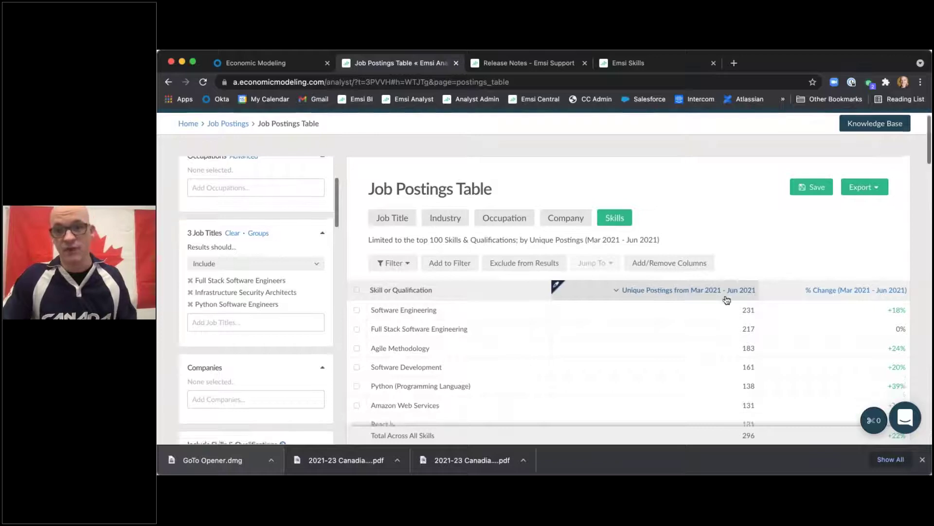
pyautogui.scroll(-4, 707, 312)
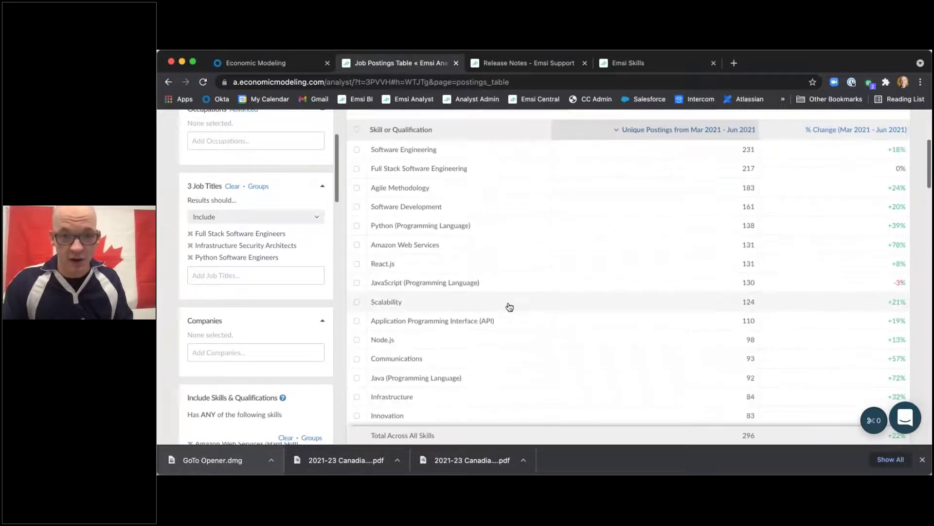
pyautogui.scroll(5, 463, 295)
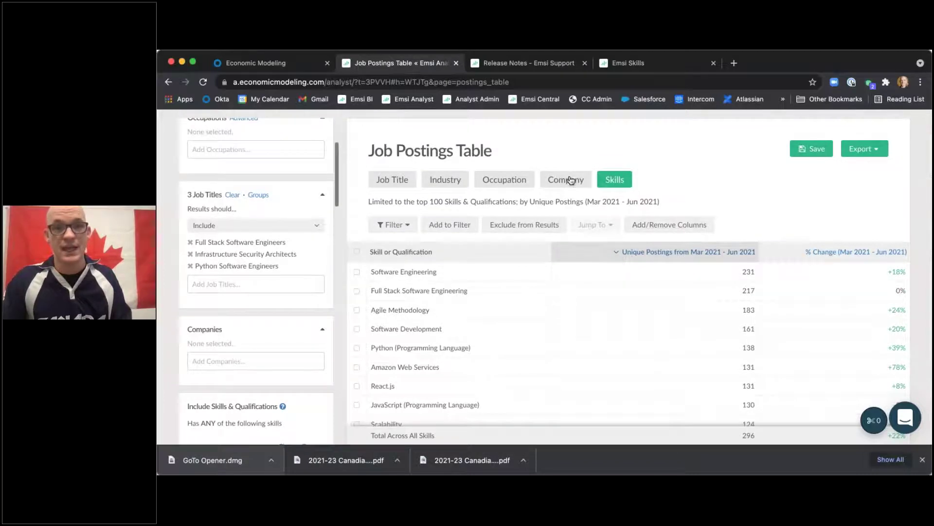
# - Switch the breakdown to Company and review the hiring companies by unique postings and by highest % Change
pyautogui.click(566, 180)
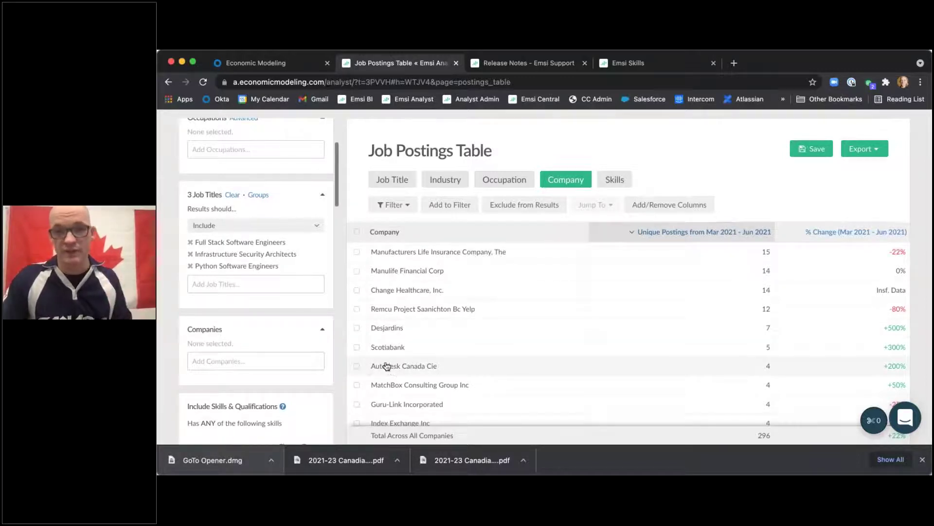
pyautogui.scroll(-1, 387, 366)
pyautogui.scroll(-3, 397, 361)
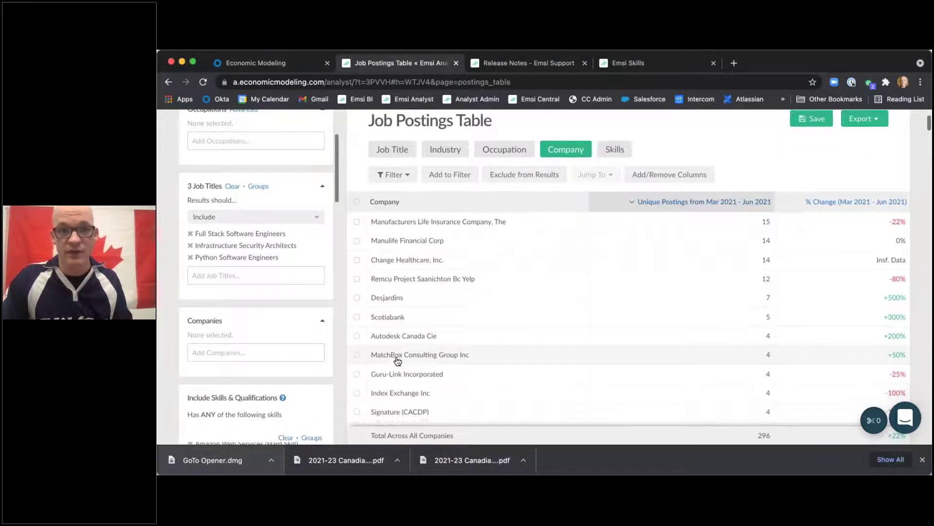
pyautogui.scroll(-1, 398, 360)
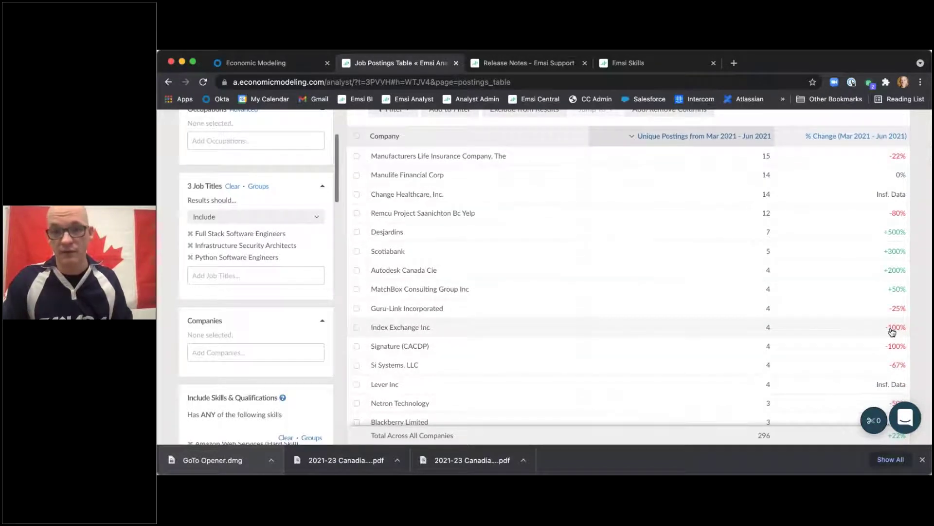
pyautogui.click(897, 136)
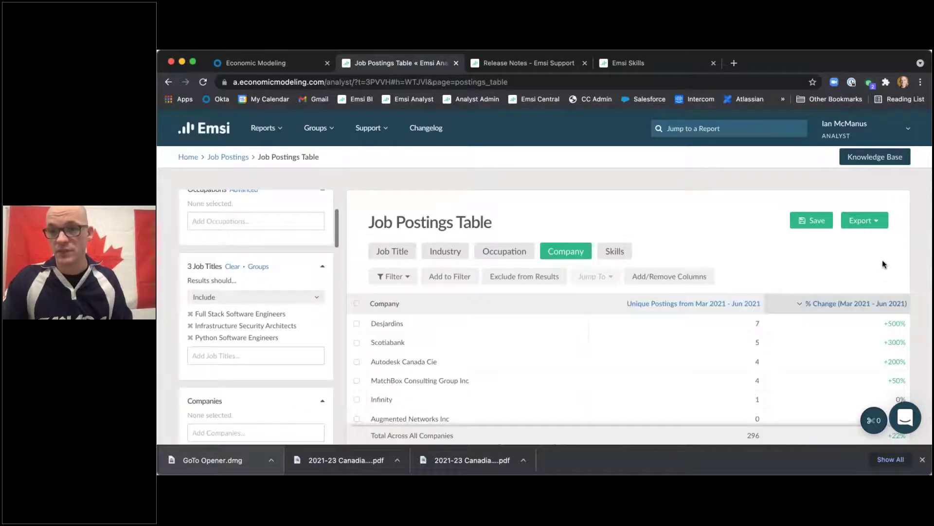
pyautogui.scroll(-3, 879, 273)
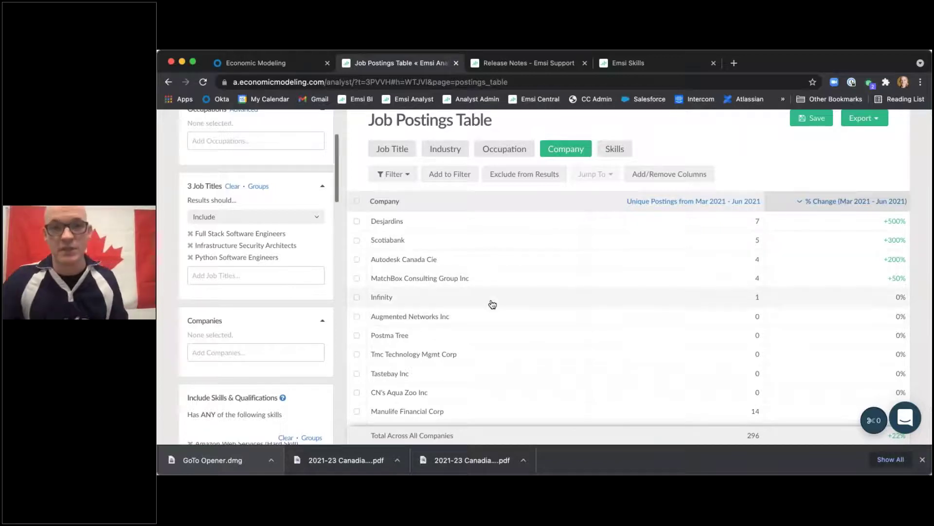
# - Switch the breakdown to Job Title and remove all three job titles from the report filter
pyautogui.click(389, 148)
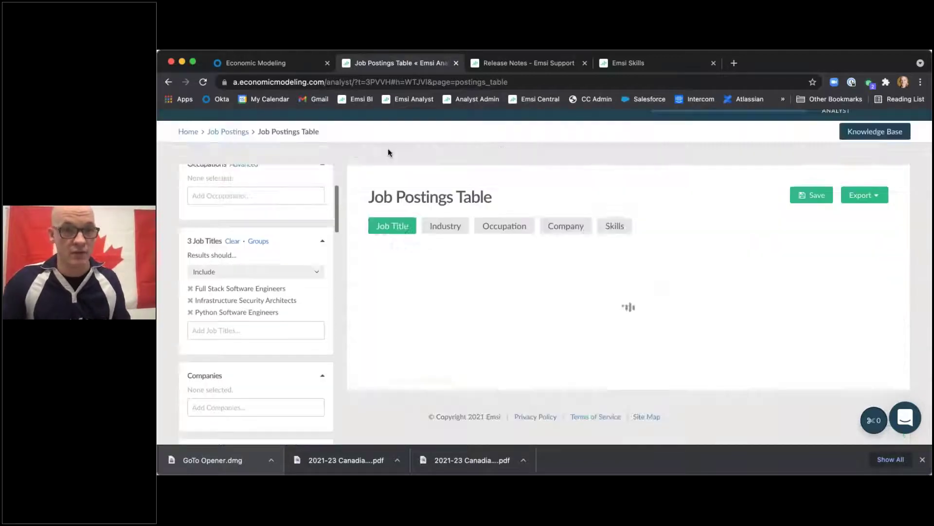
pyautogui.click(190, 312)
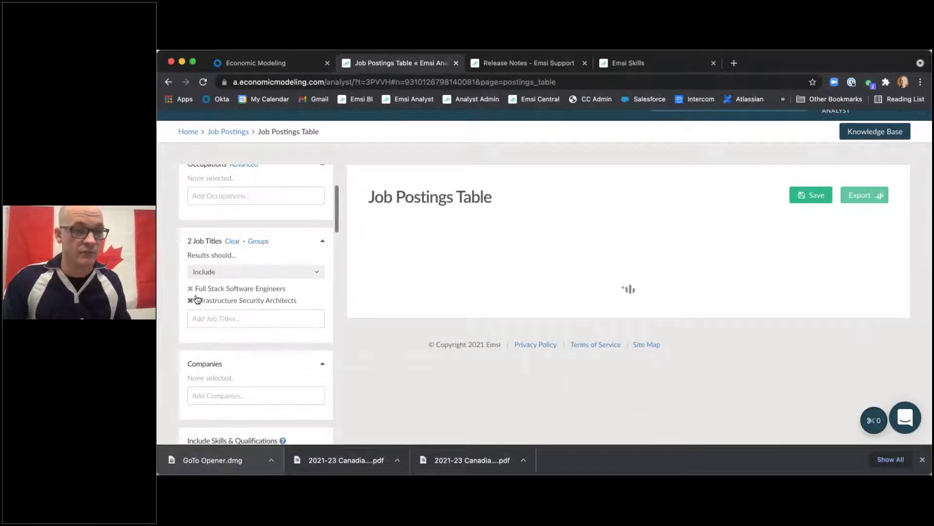
pyautogui.click(191, 299)
# - Return the breakdown to Company without a job title filter and sort the companies by highest % Change
pyautogui.click(570, 228)
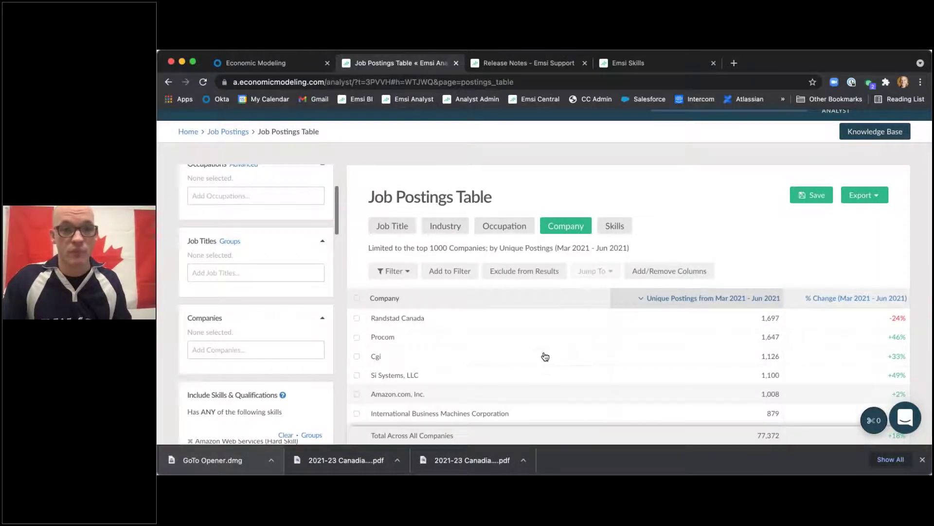
pyautogui.scroll(-2, 550, 356)
pyautogui.scroll(-2, 550, 356)
pyautogui.click(796, 188)
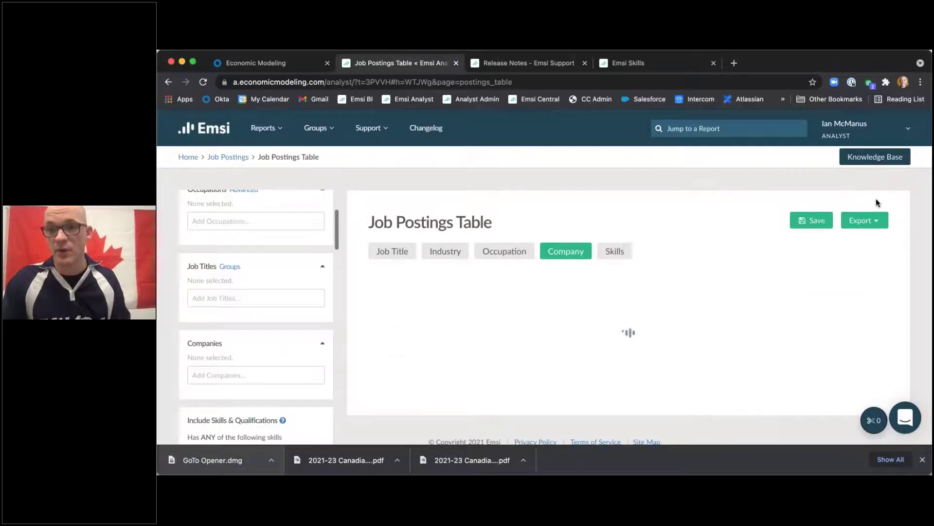
pyautogui.scroll(-5, 874, 242)
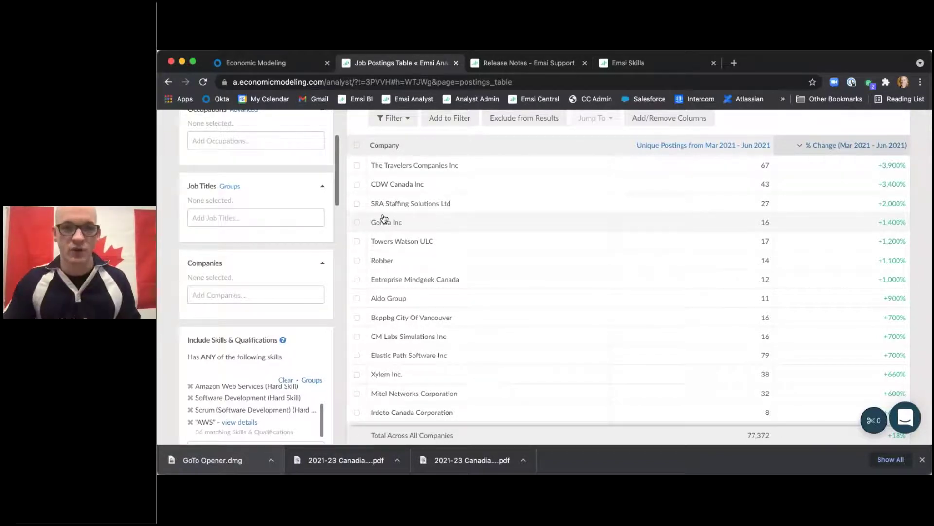
# - Select The Travelers Companies Inc, CDW Canada Inc and SRA Staffing Solutions Ltd and jump to their Job Posting Analytics report
pyautogui.scroll(2, 409, 210)
pyautogui.scroll(1, 413, 206)
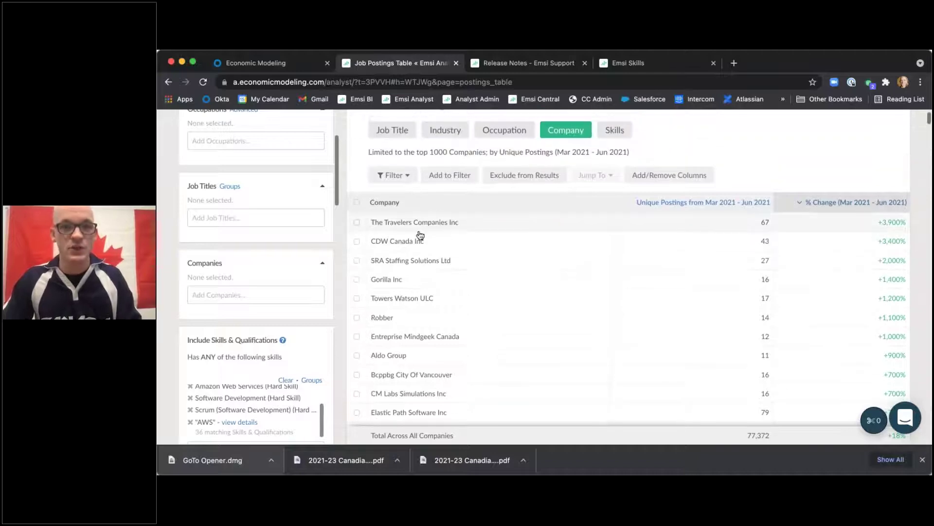
pyautogui.click(357, 223)
pyautogui.click(357, 243)
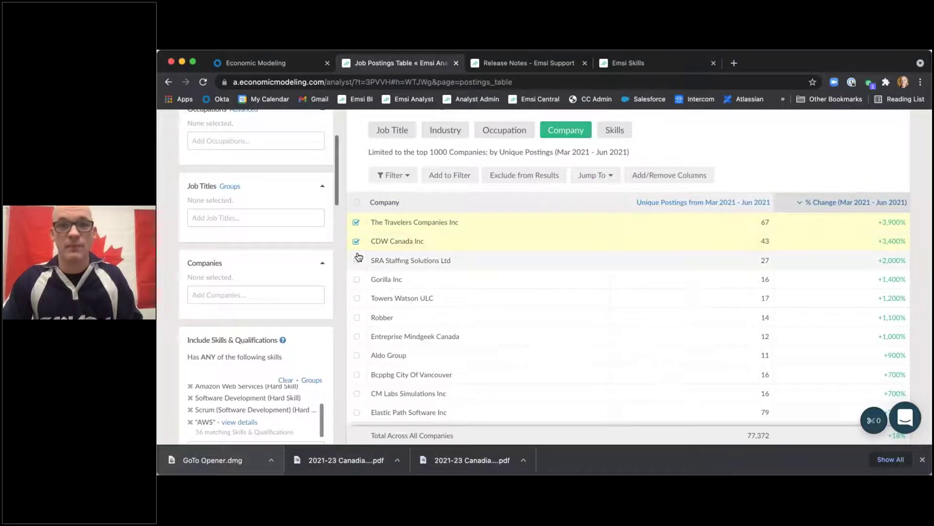
pyautogui.click(356, 260)
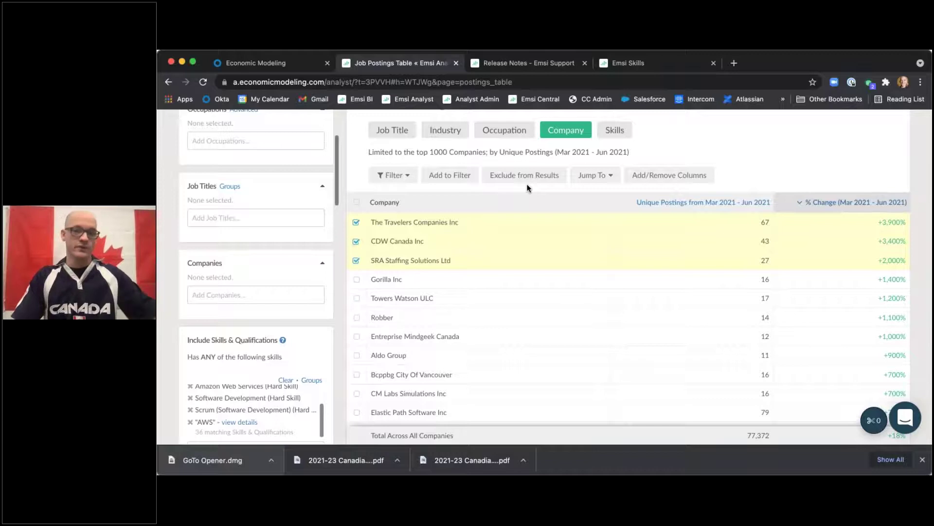
pyautogui.click(614, 179)
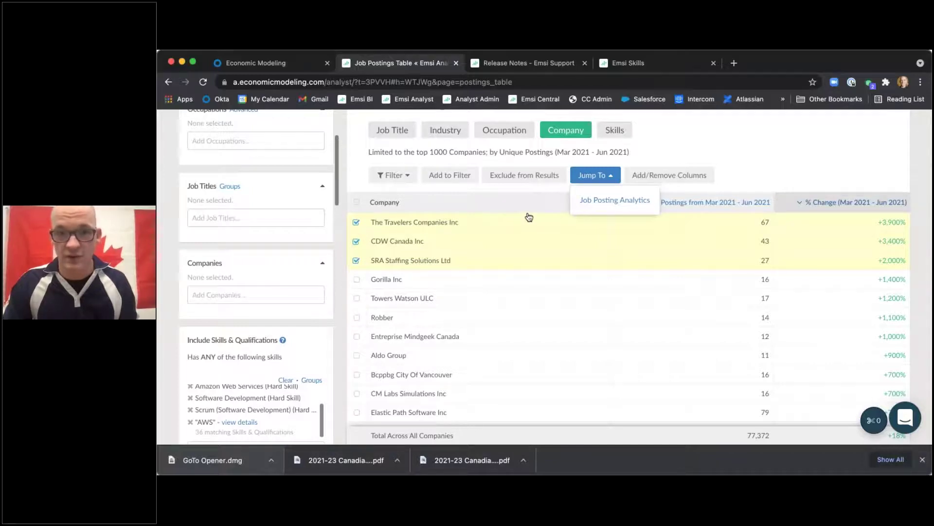
pyautogui.click(635, 203)
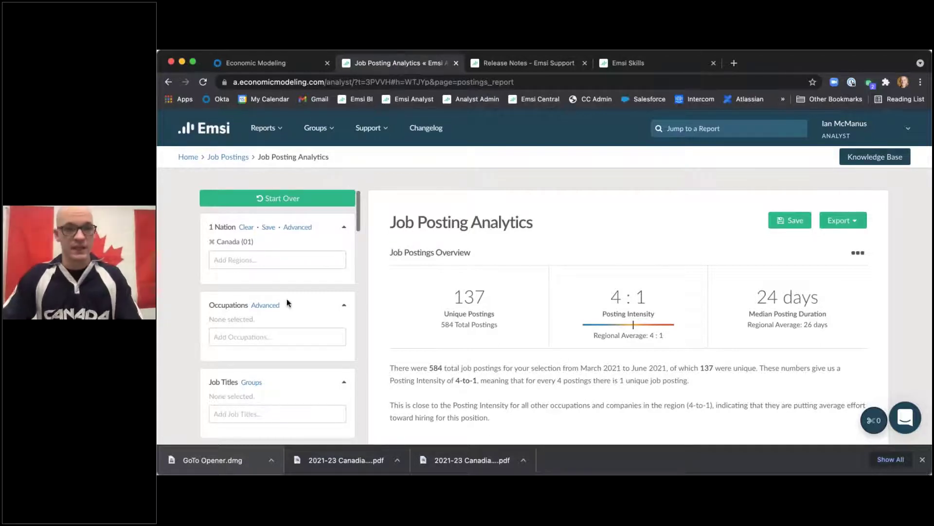
# - Examine the filters carried over to the Job Posting Analytics report, including companies, skills, industry sectors, experience and education
pyautogui.scroll(-5, 355, 190)
pyautogui.scroll(-5, 226, 315)
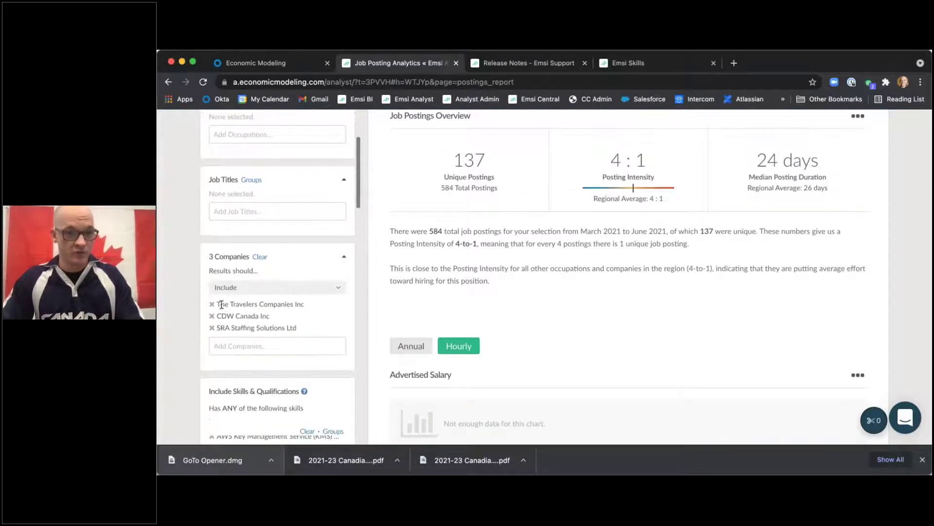
pyautogui.scroll(-3, 225, 315)
pyautogui.scroll(-4, 238, 336)
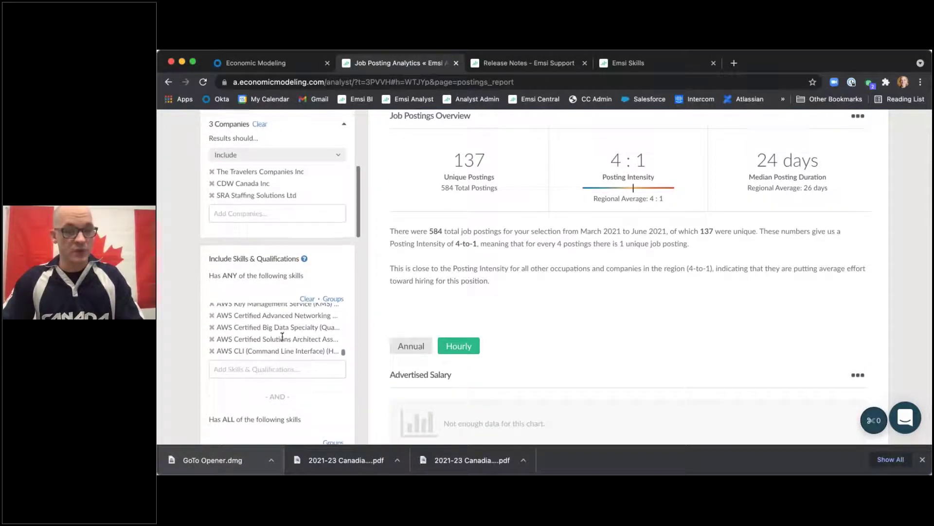
pyautogui.scroll(-2, 266, 325)
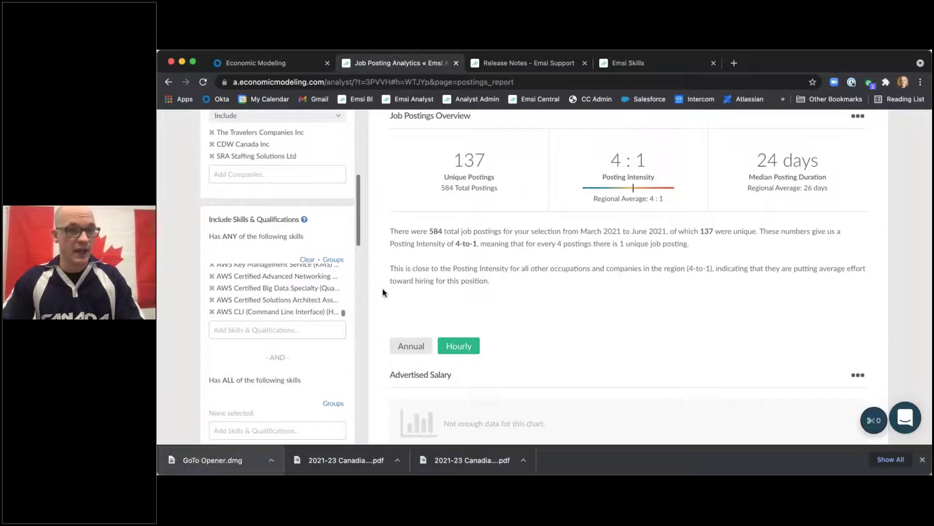
pyautogui.scroll(3, 382, 288)
pyautogui.scroll(-12, 273, 353)
pyautogui.scroll(-4, 274, 358)
pyautogui.scroll(-1, 282, 352)
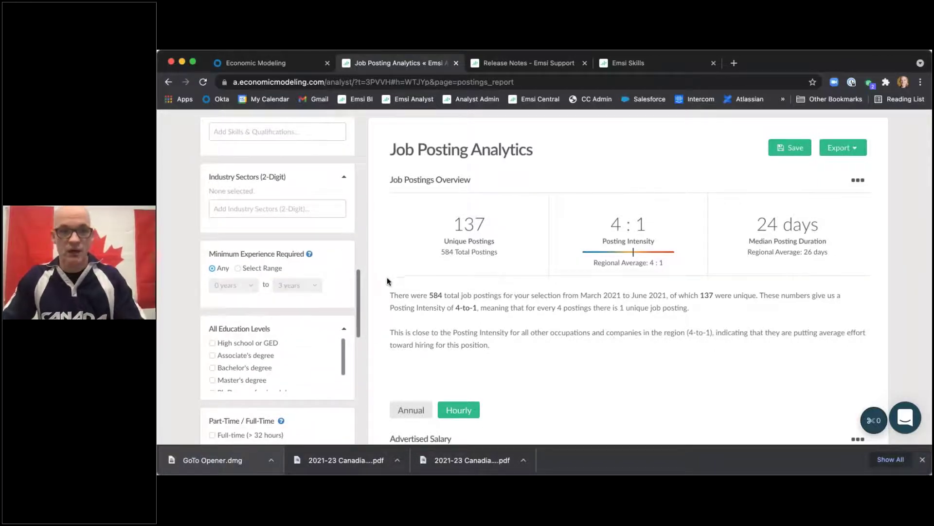
pyautogui.scroll(-2, 383, 281)
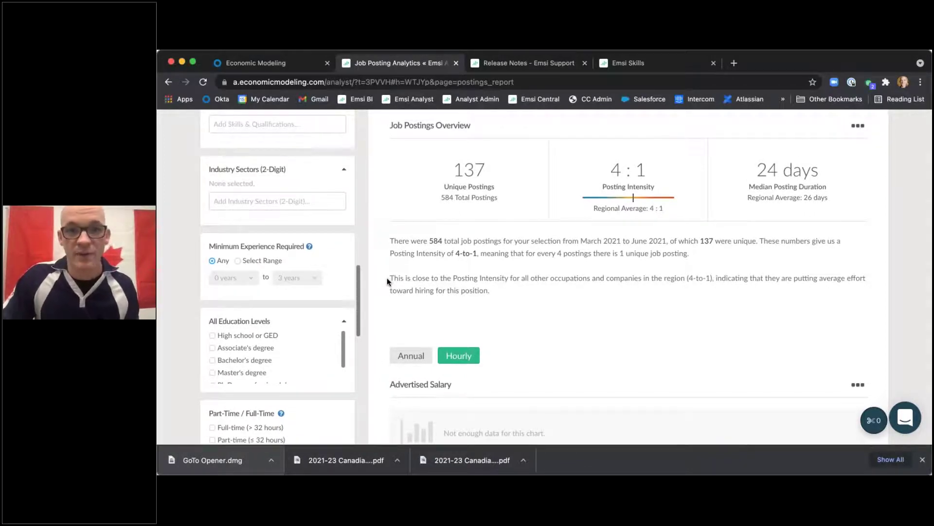
# - Check the export formats offered for the Job Posting Analytics report, including PDF, and look back over its skills filter
pyautogui.scroll(3, 387, 279)
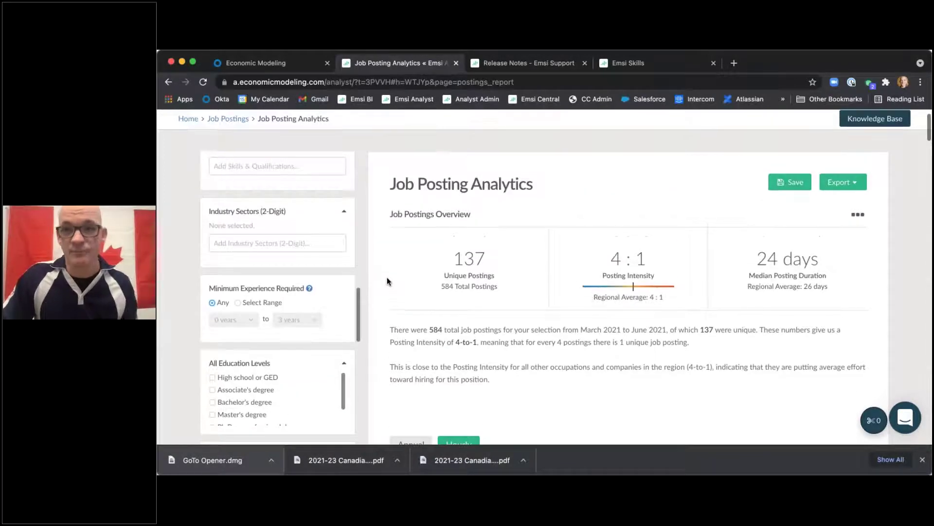
pyautogui.click(857, 185)
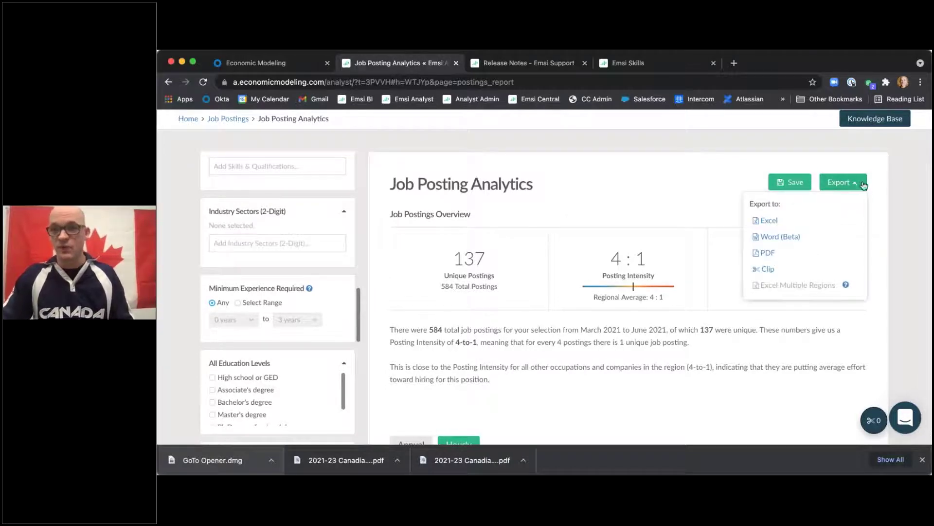
pyautogui.click(770, 253)
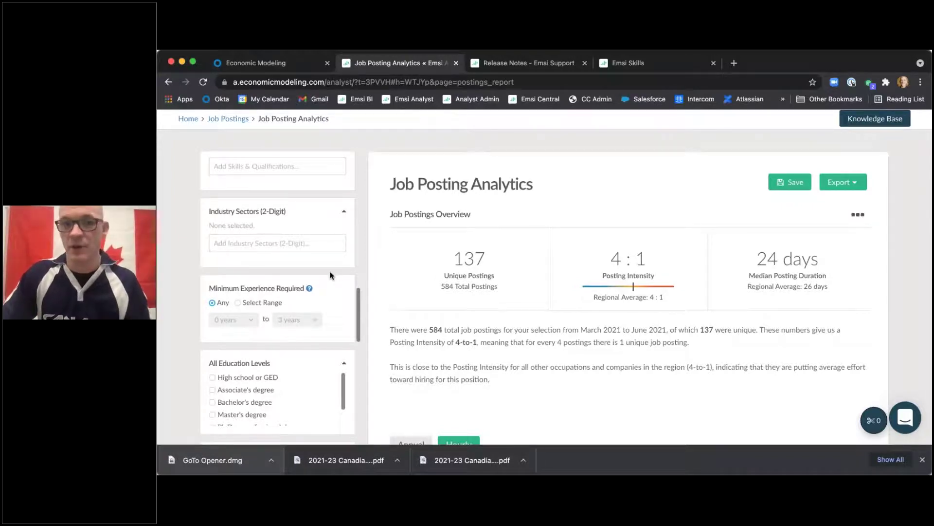
pyautogui.scroll(5, 331, 276)
pyautogui.scroll(5, 310, 274)
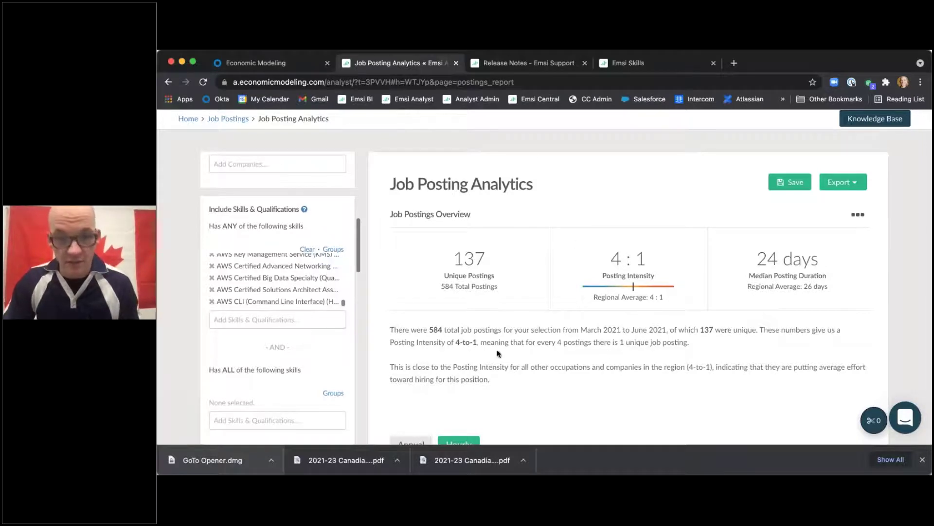
# - Review the report's posting intensity explanation, advertised salary and wage trend sections, and the regional breakdown by province
pyautogui.moveTo(480, 343); pyautogui.dragTo(690, 347)
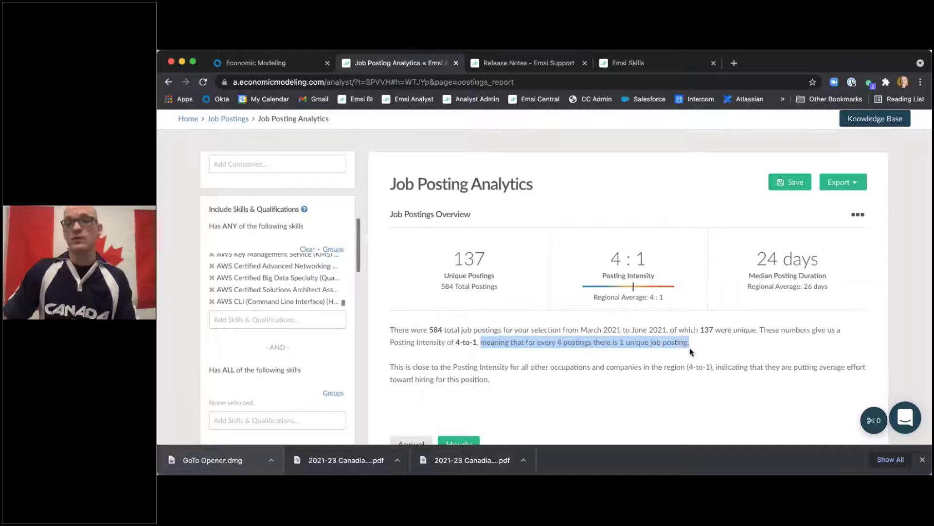
pyautogui.click(668, 359)
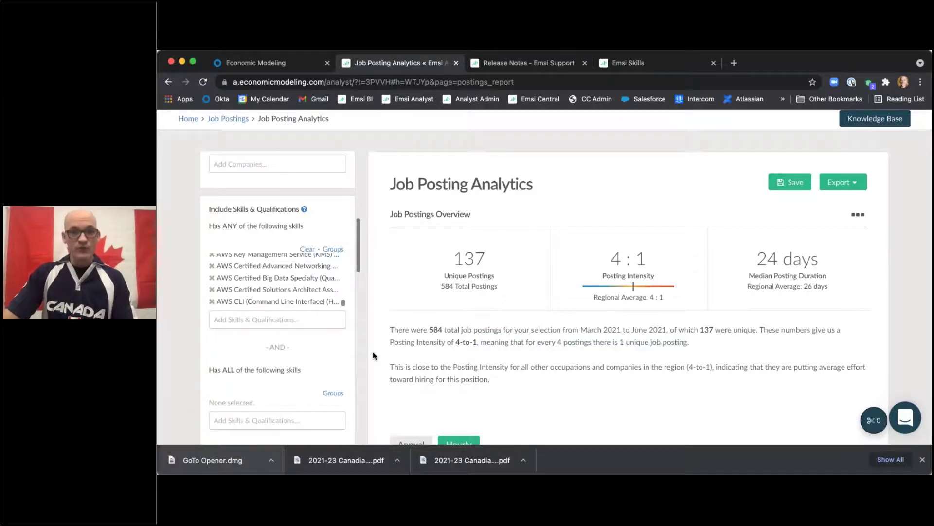
pyautogui.scroll(-5, 379, 349)
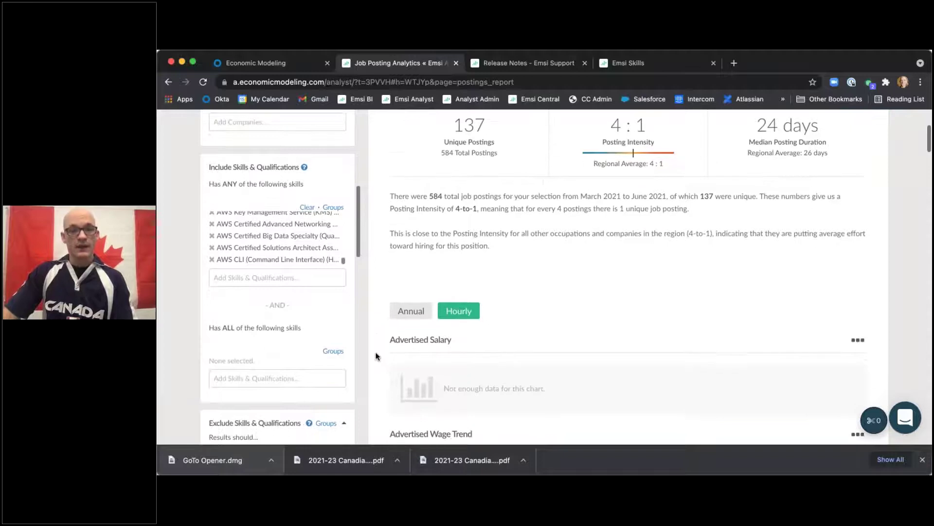
pyautogui.scroll(-3, 376, 355)
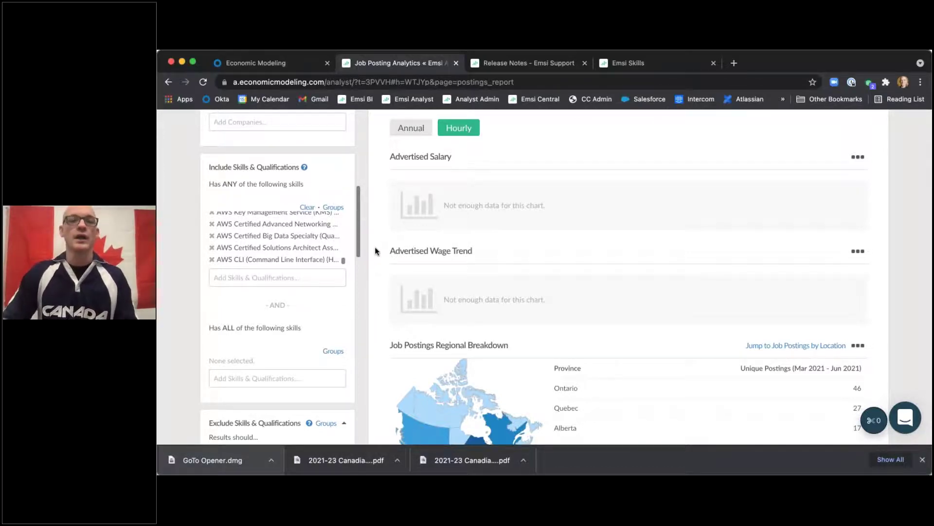
pyautogui.scroll(-4, 375, 251)
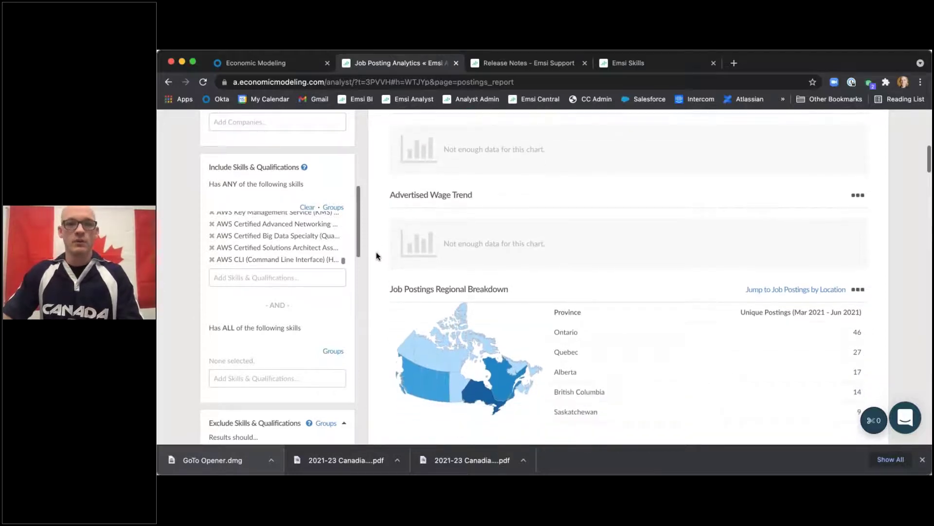
pyautogui.scroll(-4, 376, 257)
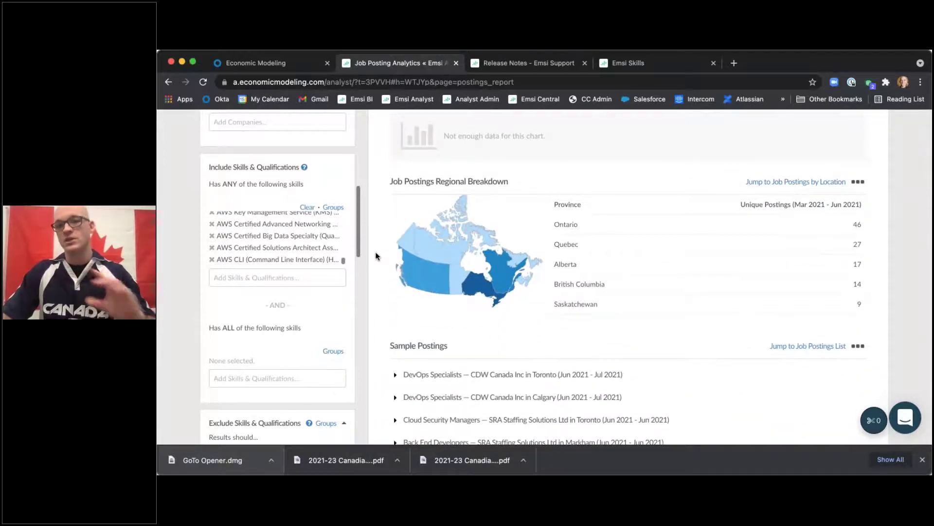
pyautogui.scroll(-2, 376, 257)
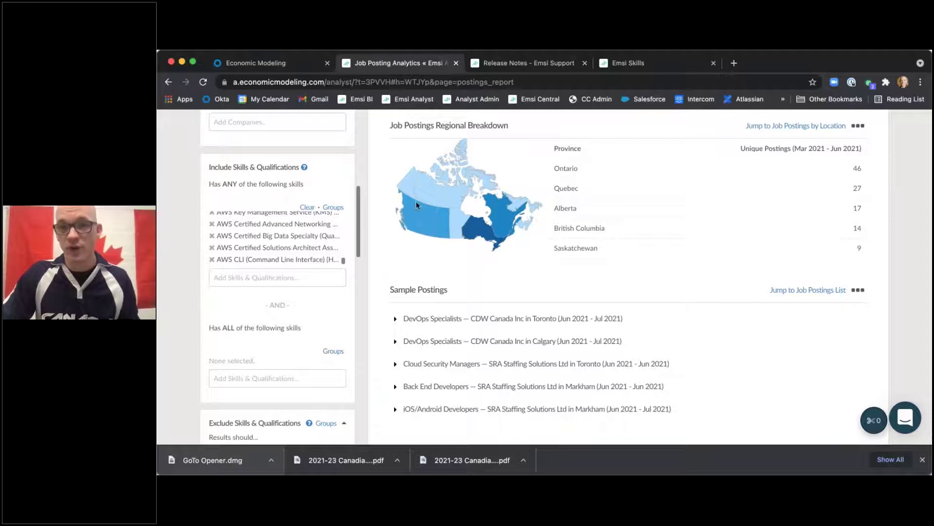
# - Expand the CDW Canada Inc DevOps Specialists sample posting in Toronto to view its details, and collapse it again
pyautogui.click(395, 321)
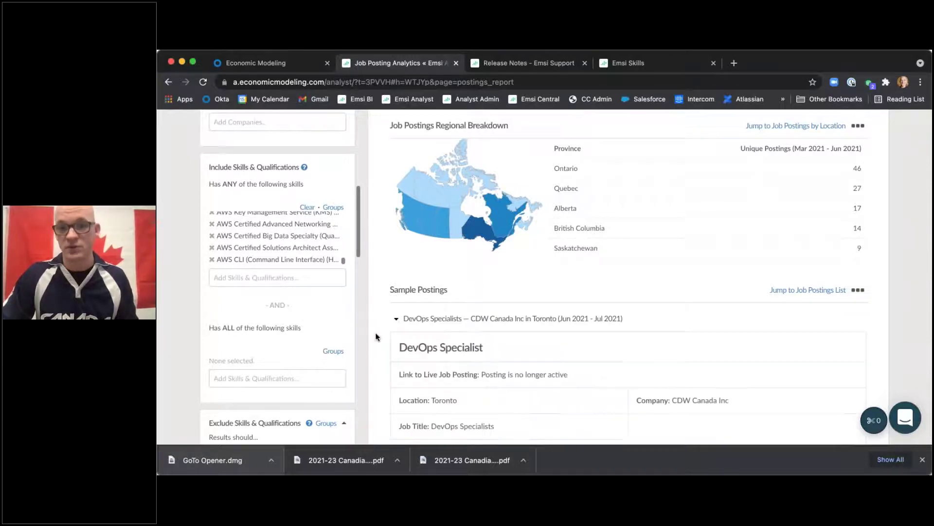
pyautogui.click(396, 319)
pyautogui.scroll(-3, 379, 331)
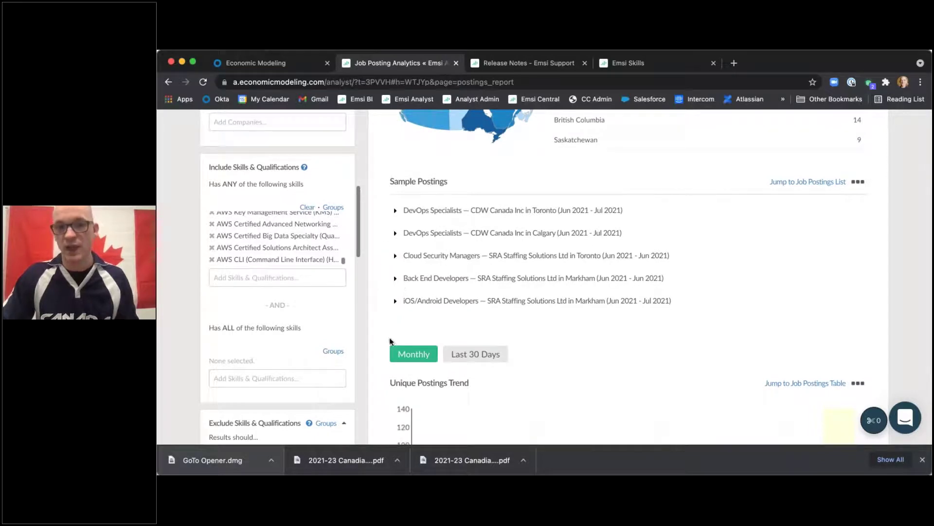
# - Inspect the June 2021 point on the monthly Unique Postings Trend and switch the chart to Last 30 Days
pyautogui.scroll(-5, 383, 340)
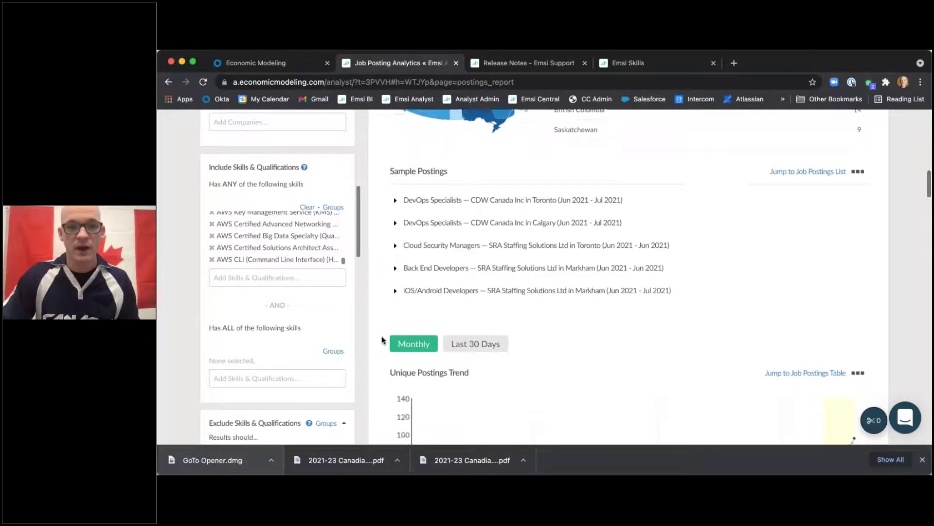
pyautogui.scroll(-1, 382, 343)
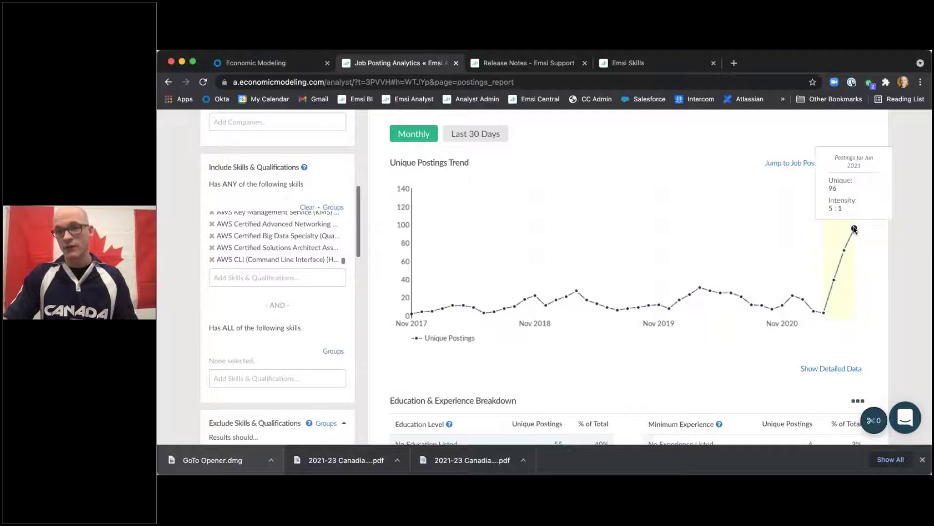
pyautogui.click(456, 136)
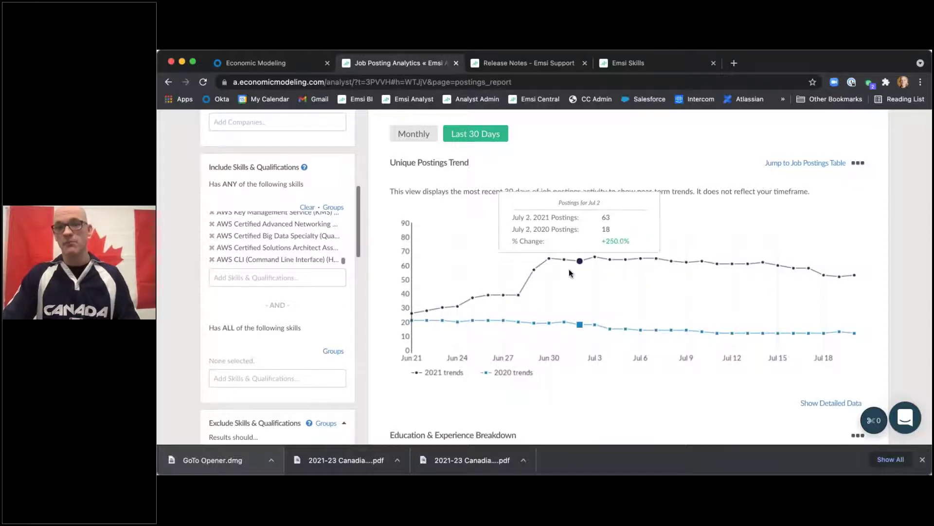
# - Show the detailed daily data behind the 30-day Unique Postings Trend, look through the year-over-year changes, and hide it again
pyautogui.scroll(-3, 397, 325)
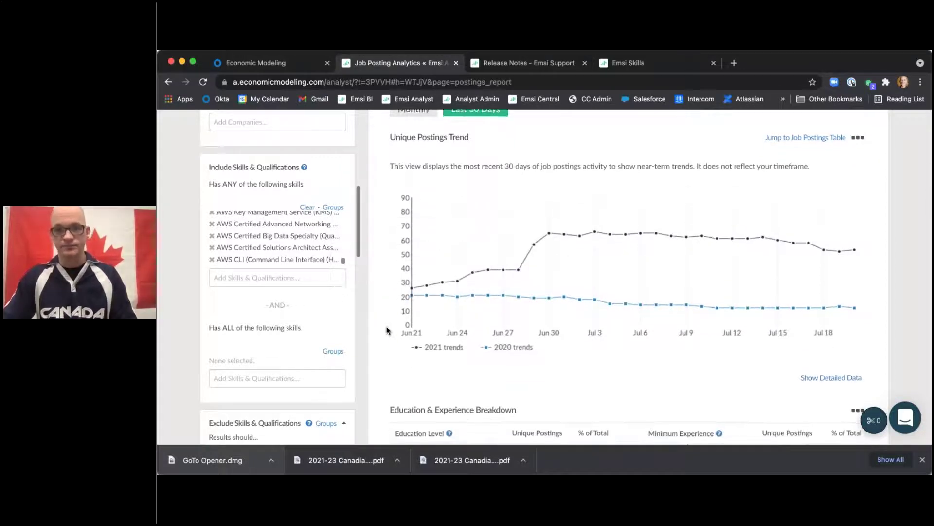
pyautogui.scroll(-3, 387, 327)
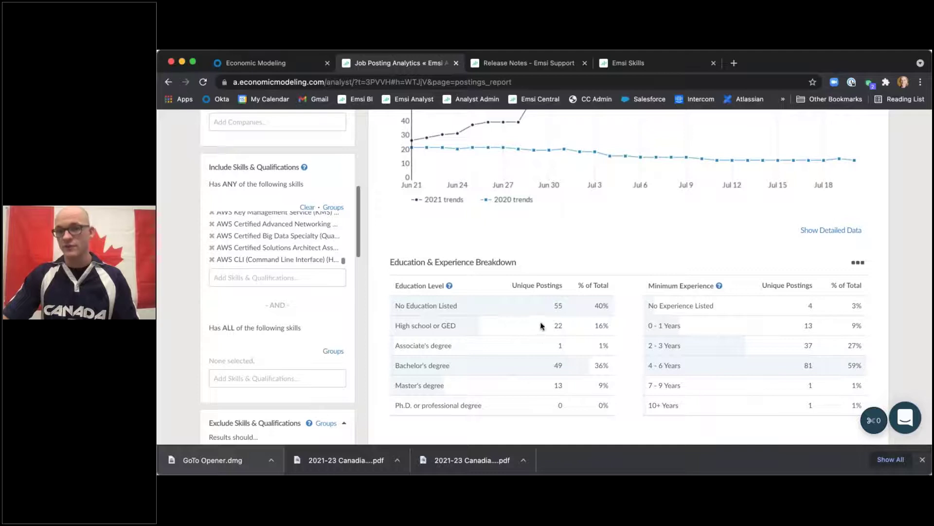
pyautogui.click(840, 232)
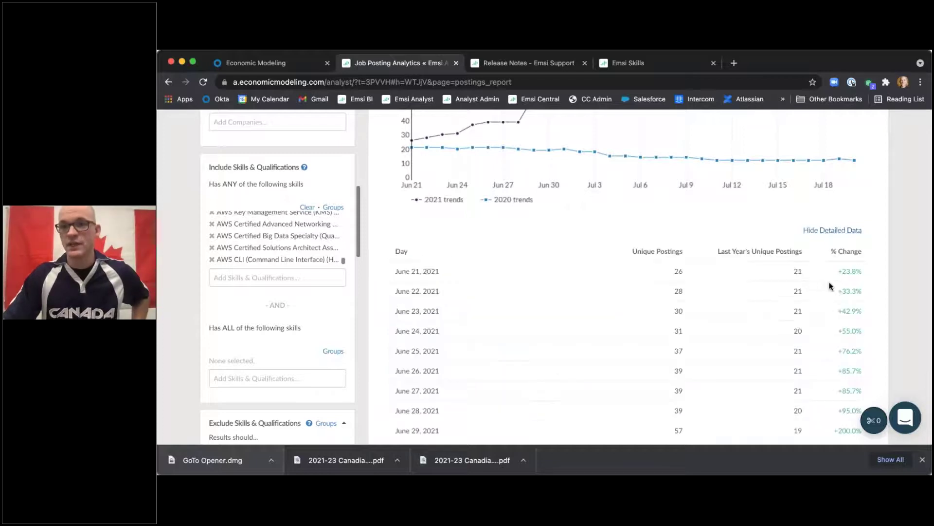
pyautogui.scroll(-5, 826, 306)
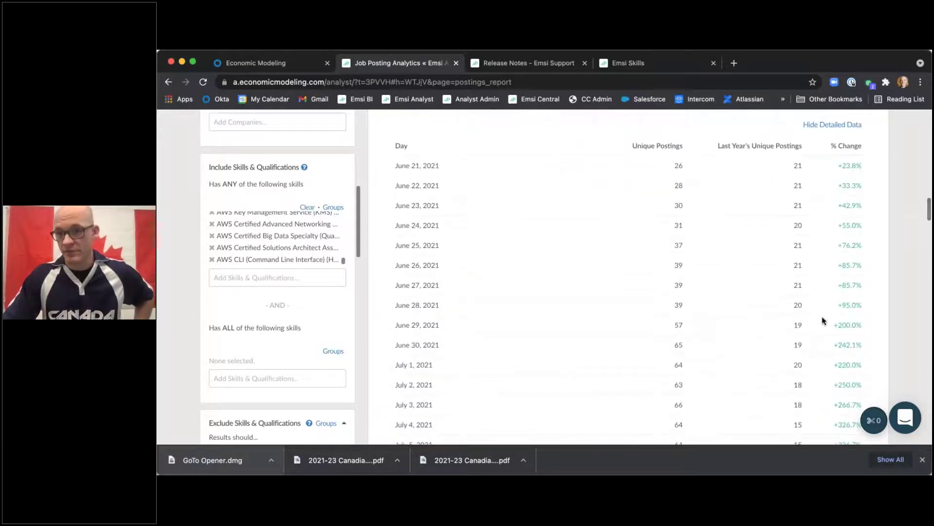
pyautogui.scroll(-2, 823, 317)
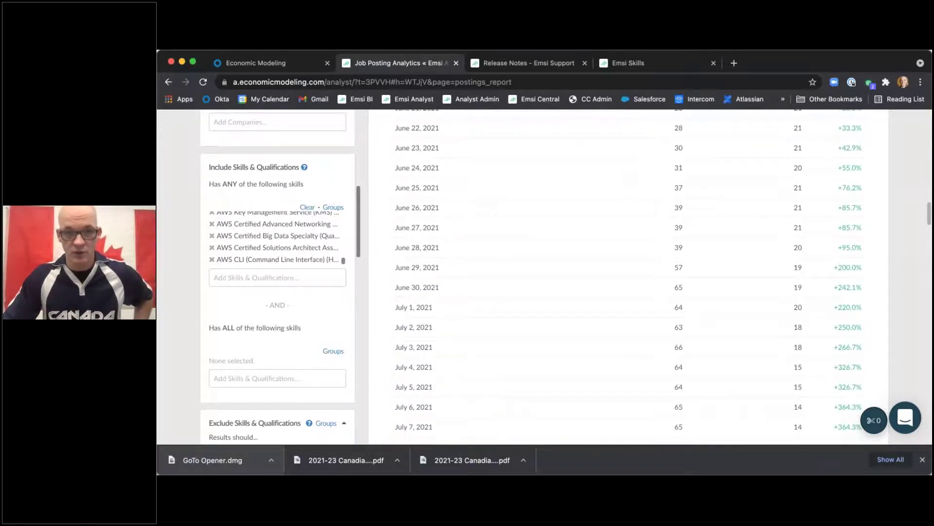
pyautogui.scroll(5, 816, 268)
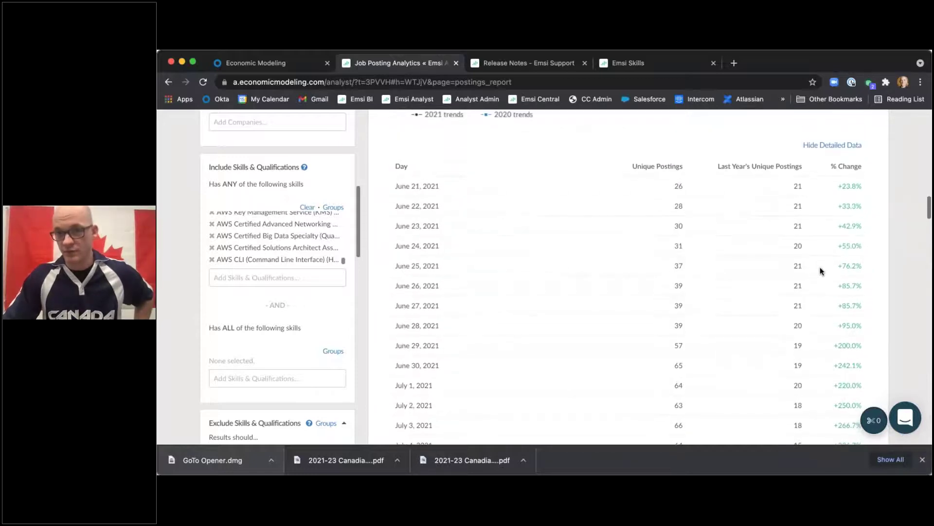
pyautogui.click(847, 180)
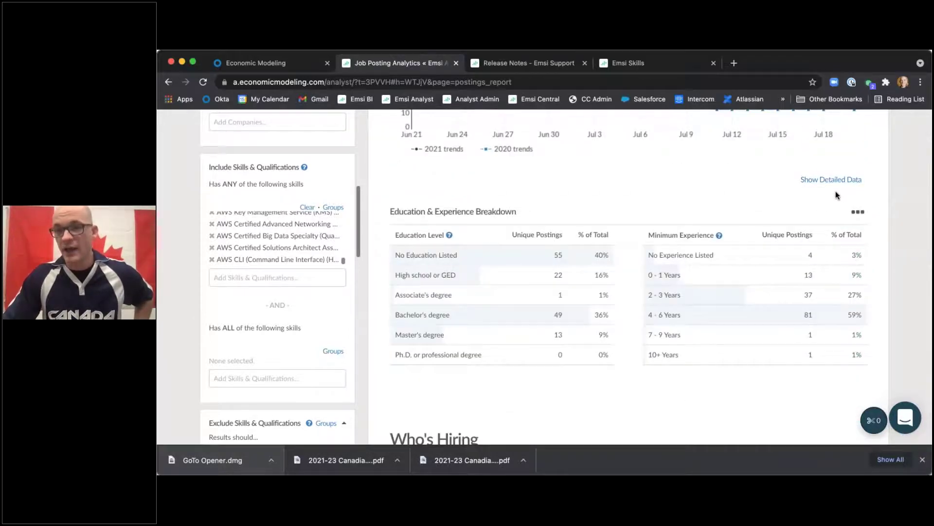
# - Examine the Top Companies Posting and Top Cities Posting tables in the Who's Hiring section
pyautogui.scroll(-3, 372, 343)
pyautogui.scroll(-5, 372, 338)
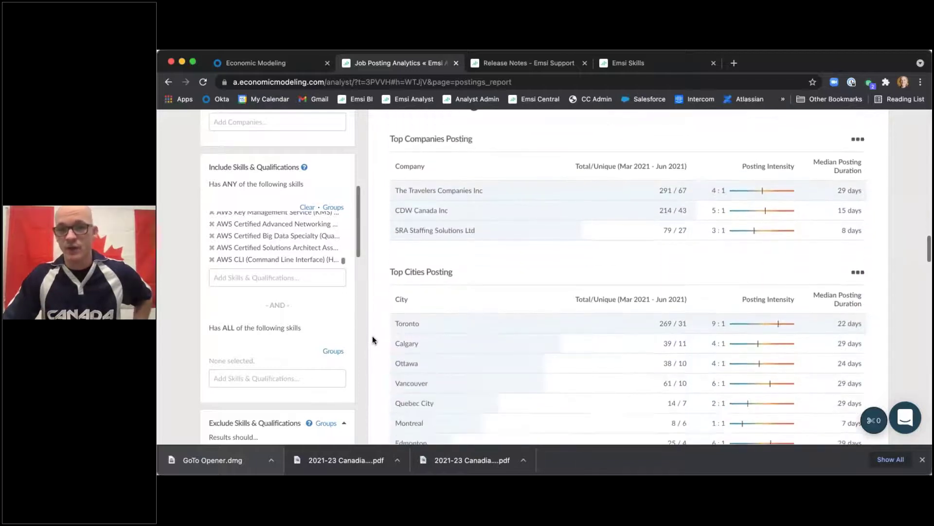
pyautogui.scroll(1, 373, 339)
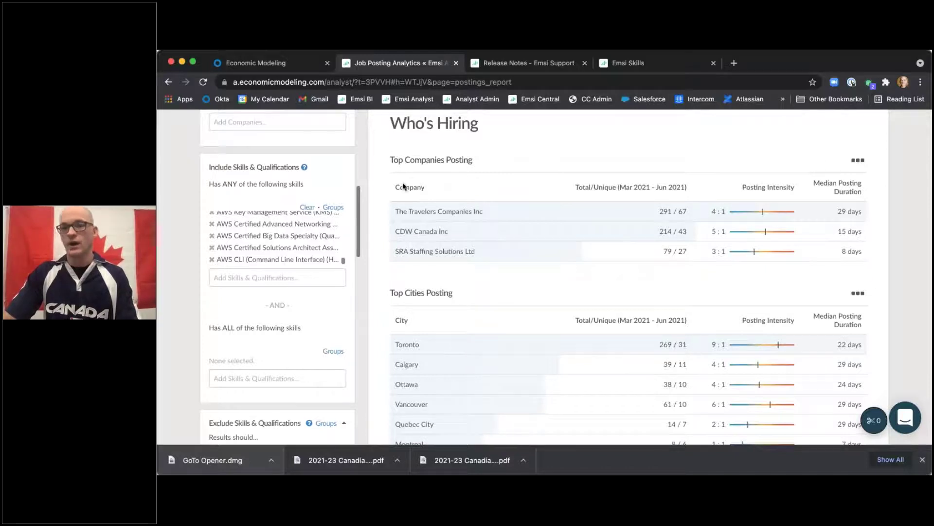
pyautogui.moveTo(379, 249)
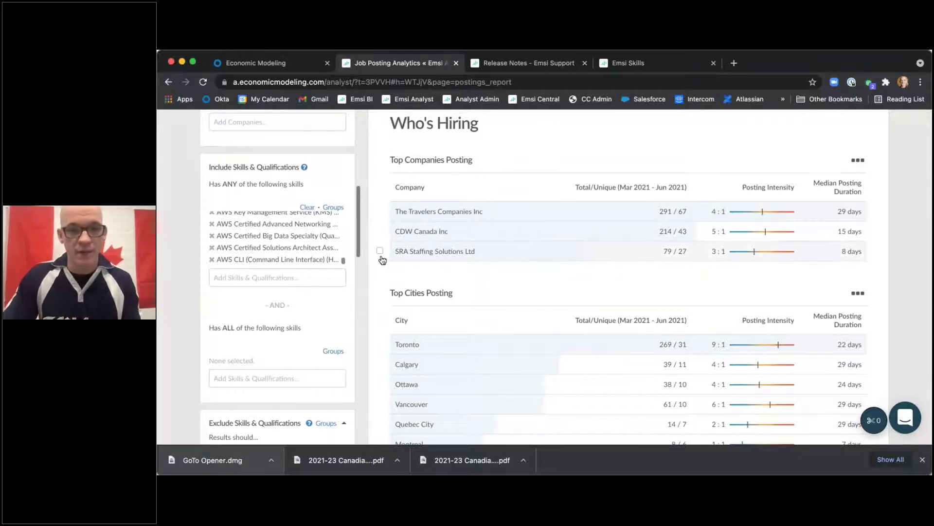
# - Remove The Travelers Companies Inc, SRA Staffing Solutions Ltd and CDW Canada Inc from the report's company filter
pyautogui.scroll(3, 379, 258)
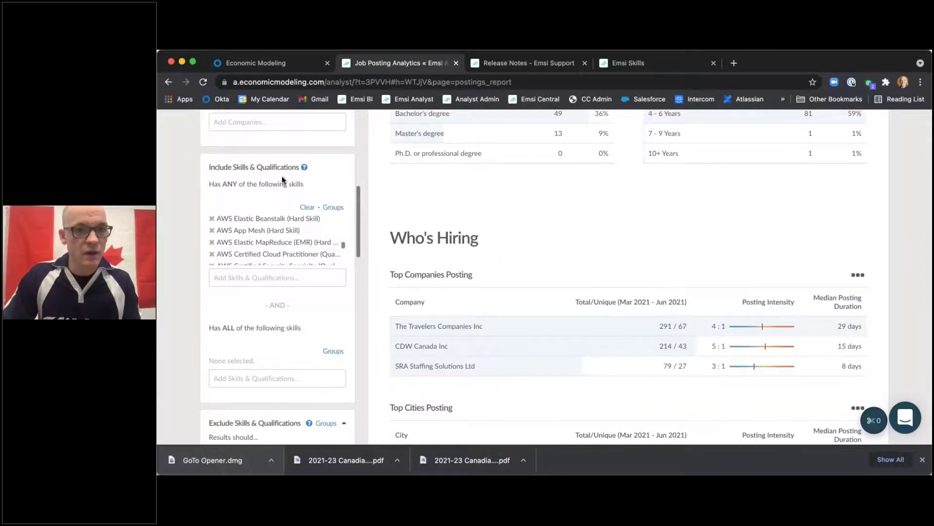
pyautogui.scroll(5, 282, 176)
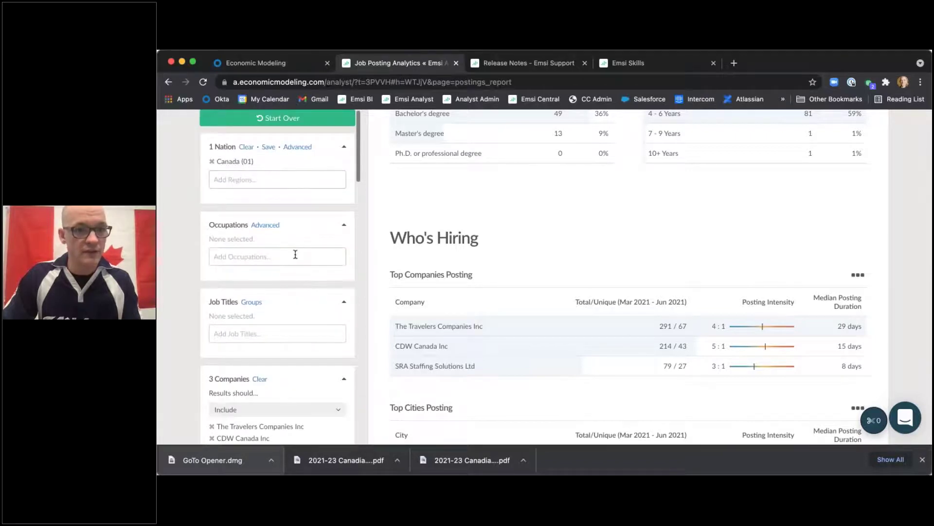
pyautogui.scroll(-2, 294, 255)
pyautogui.scroll(-4, 288, 263)
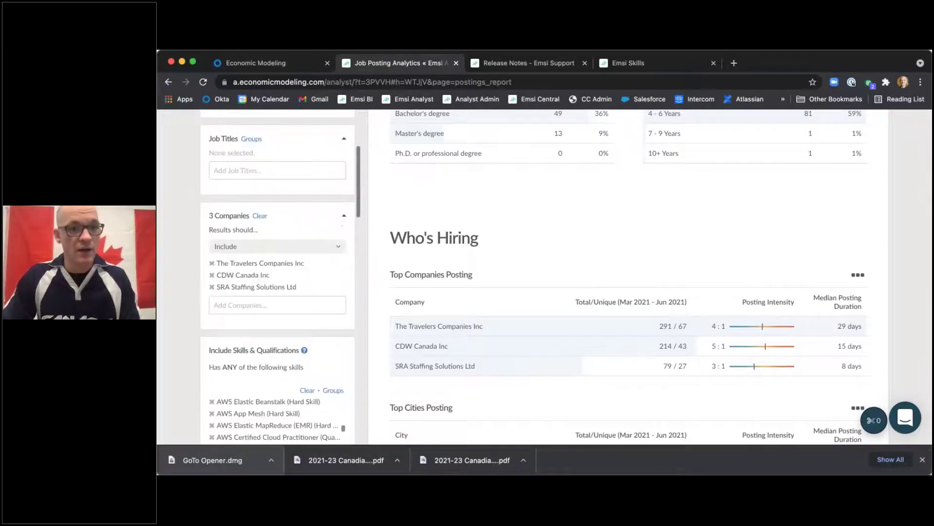
pyautogui.click(212, 263)
pyautogui.click(211, 275)
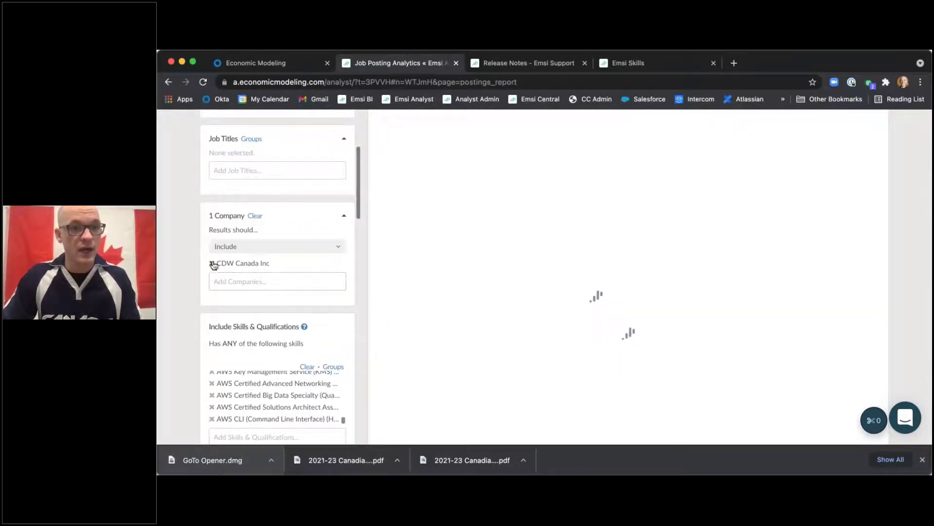
pyautogui.click(211, 263)
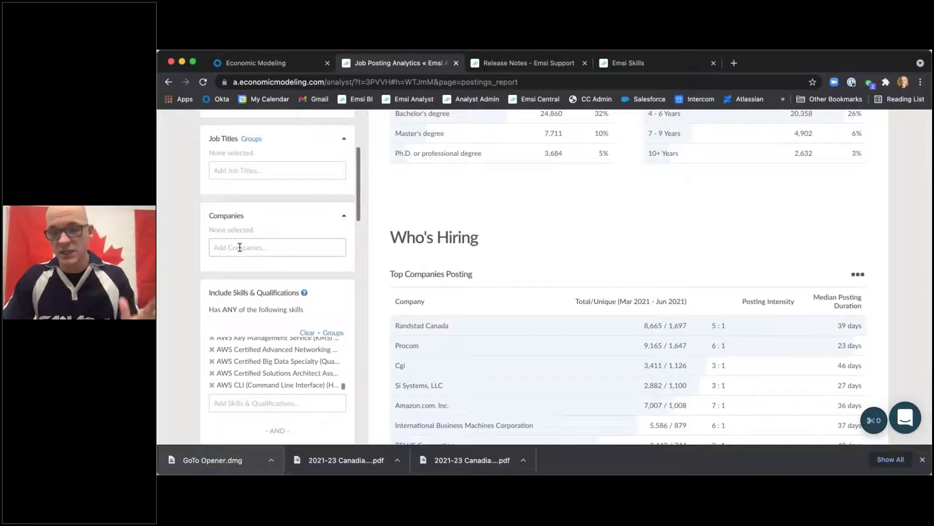
# - Review the 30-day trend, education and experience breakdown, and top posting companies without the company filter
pyautogui.scroll(5, 383, 232)
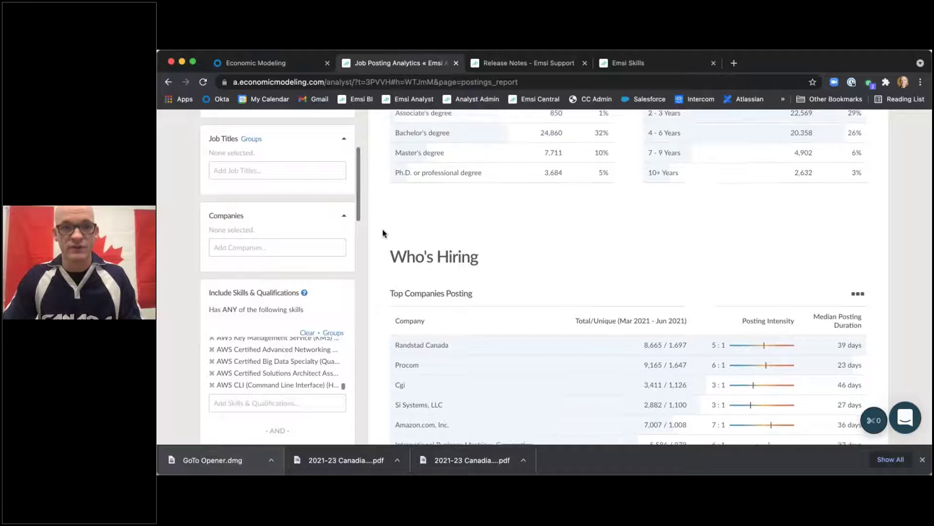
pyautogui.scroll(2, 383, 233)
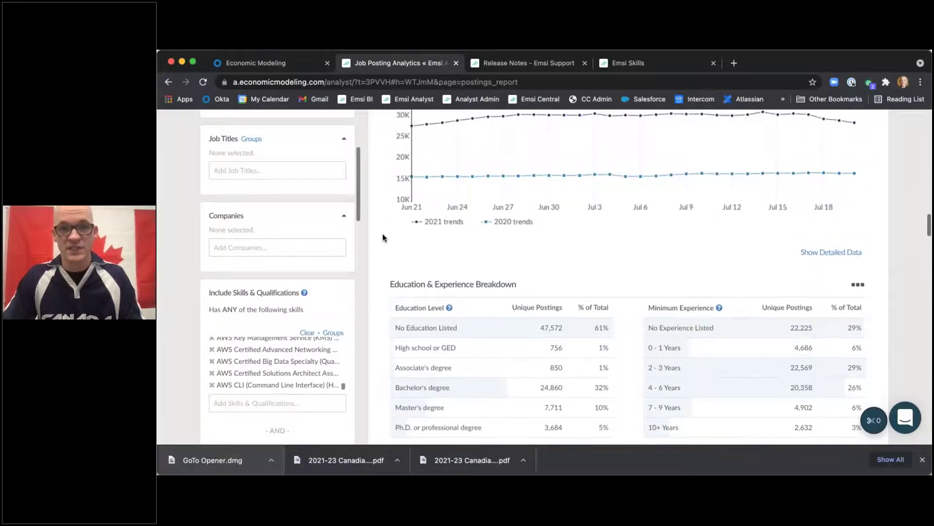
pyautogui.scroll(-5, 378, 231)
pyautogui.scroll(-5, 375, 240)
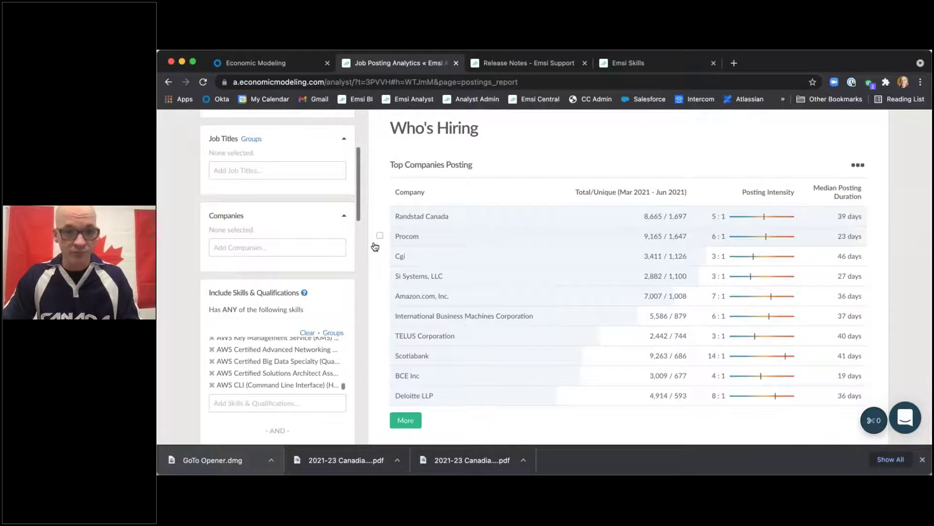
pyautogui.scroll(-1, 374, 244)
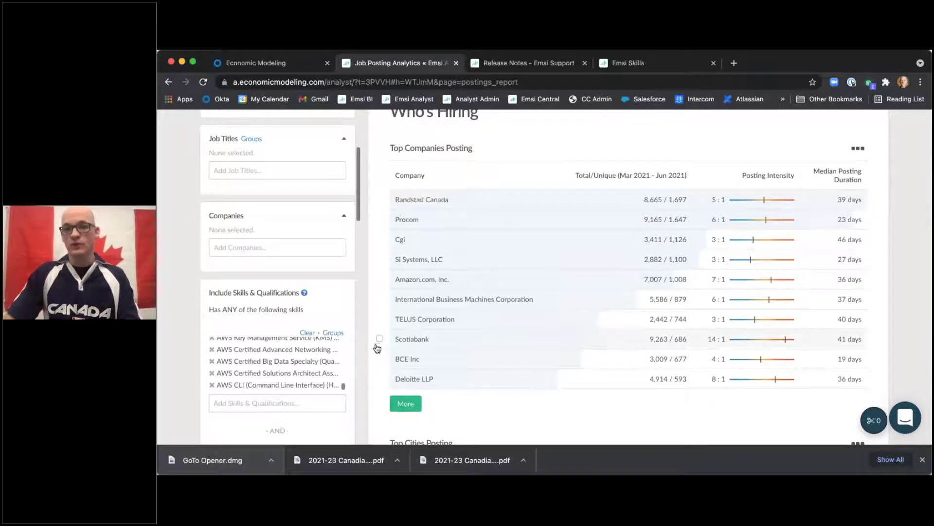
pyautogui.scroll(-3, 474, 407)
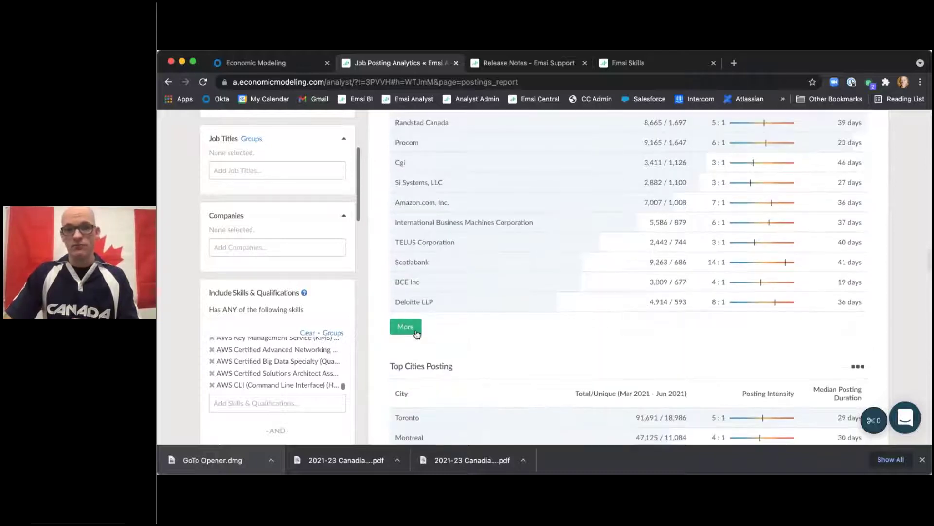
# - Expand the Top Companies Posting table to show more companies, look through them, and reduce the list again
pyautogui.click(416, 331)
pyautogui.scroll(-5, 382, 350)
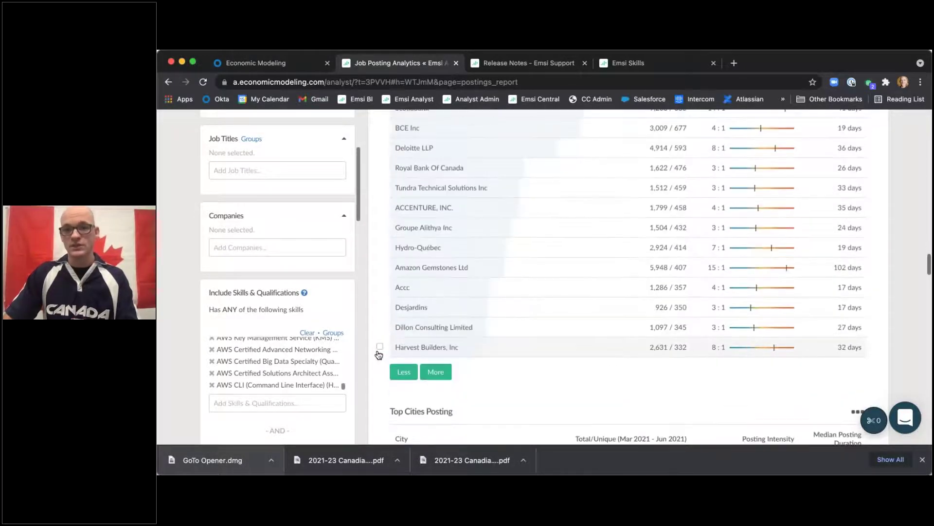
pyautogui.scroll(3, 379, 355)
pyautogui.scroll(-2, 384, 407)
pyautogui.click(404, 384)
# - Examine the Top Cities Posting and Top Posted Occupations tables for all companies
pyautogui.scroll(-4, 382, 400)
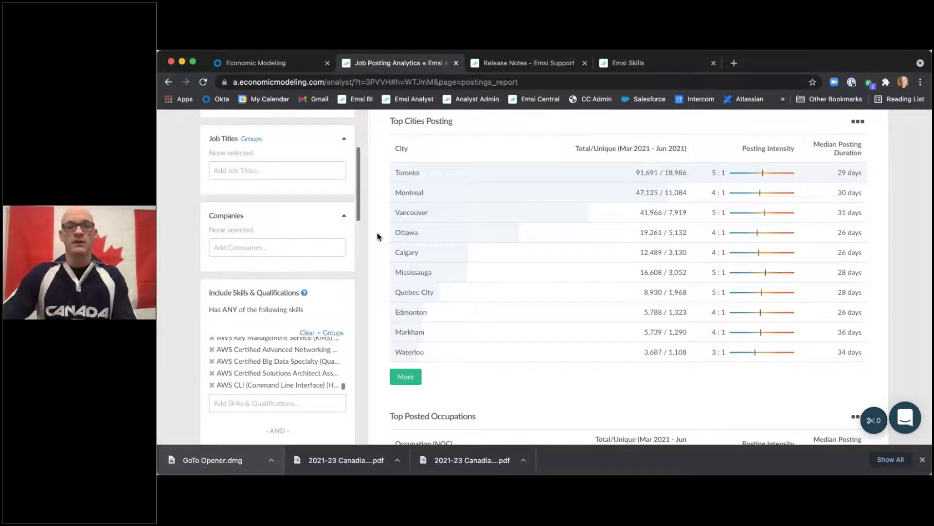
pyautogui.scroll(-4, 374, 242)
pyautogui.scroll(-5, 374, 243)
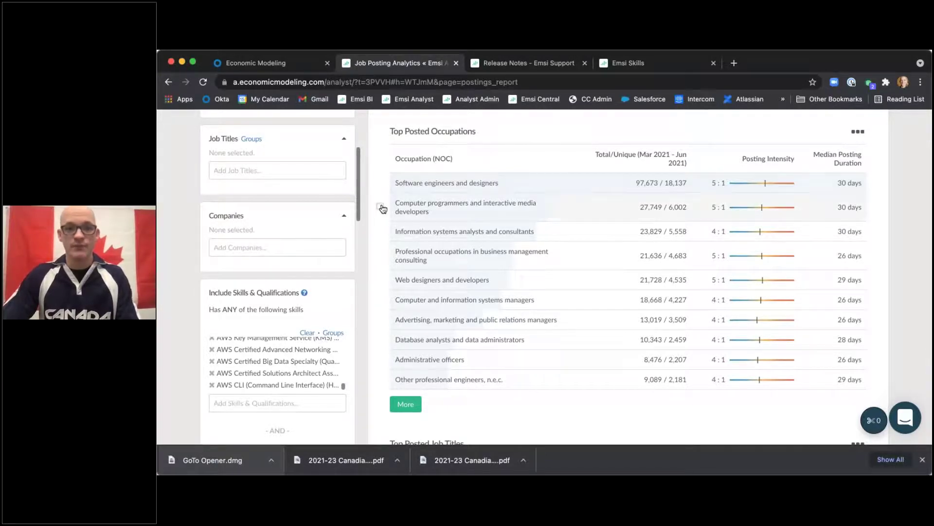
# - Examine the top posted occupations, job titles and industries in the job posting report
pyautogui.scroll(-5, 383, 209)
pyautogui.scroll(-3, 380, 194)
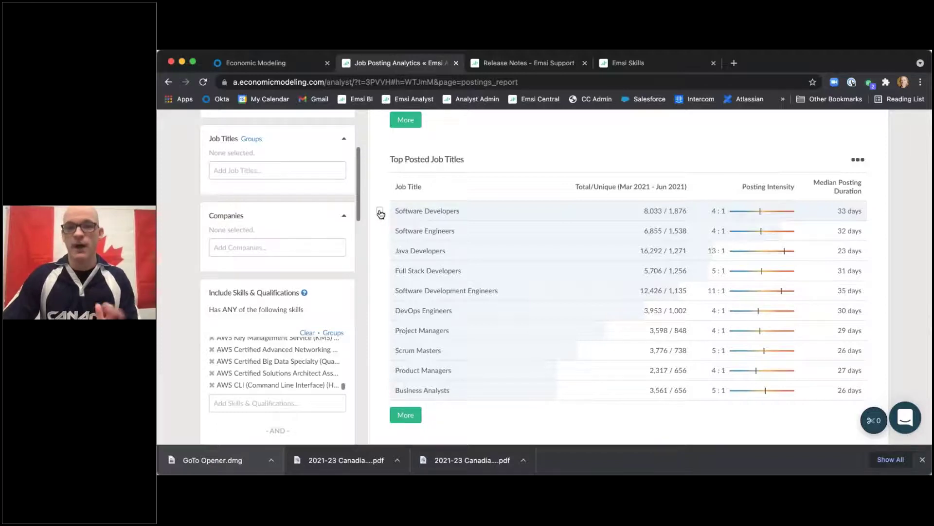
pyautogui.scroll(-4, 381, 220)
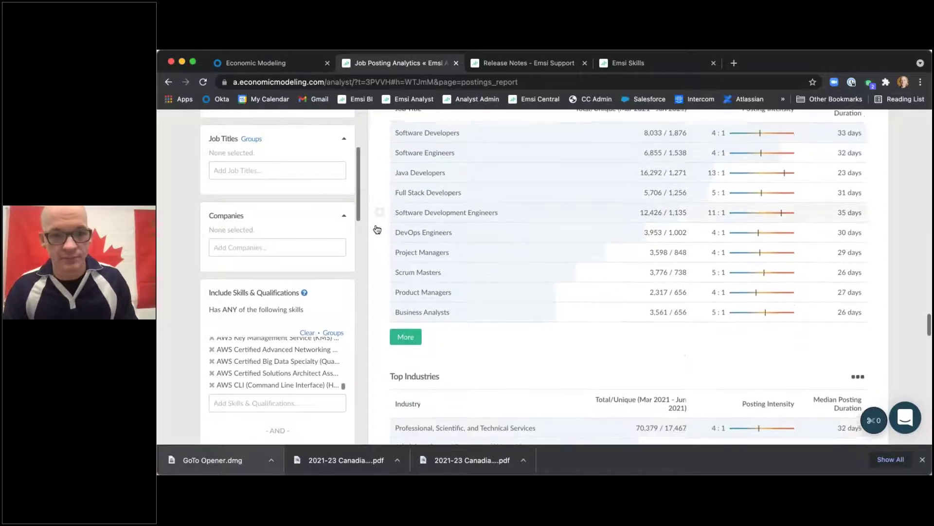
pyautogui.scroll(-6, 379, 232)
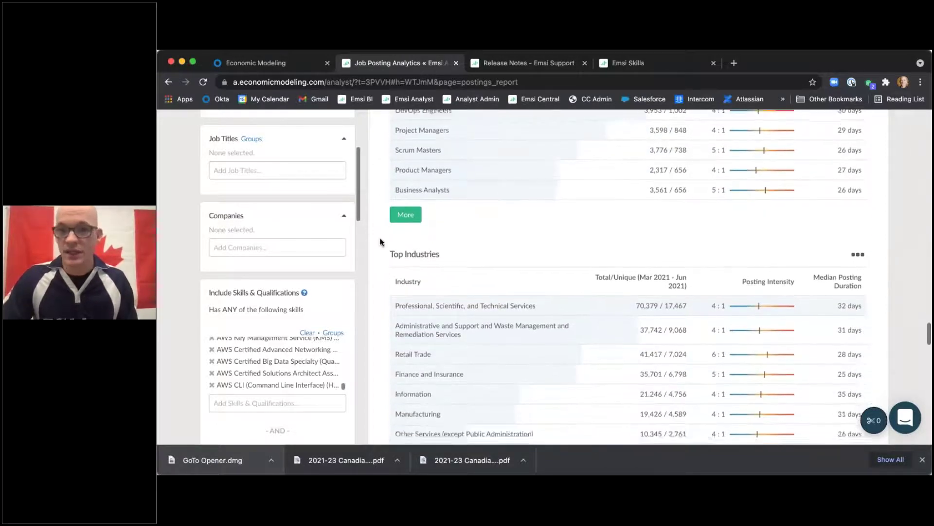
pyautogui.scroll(1, 383, 238)
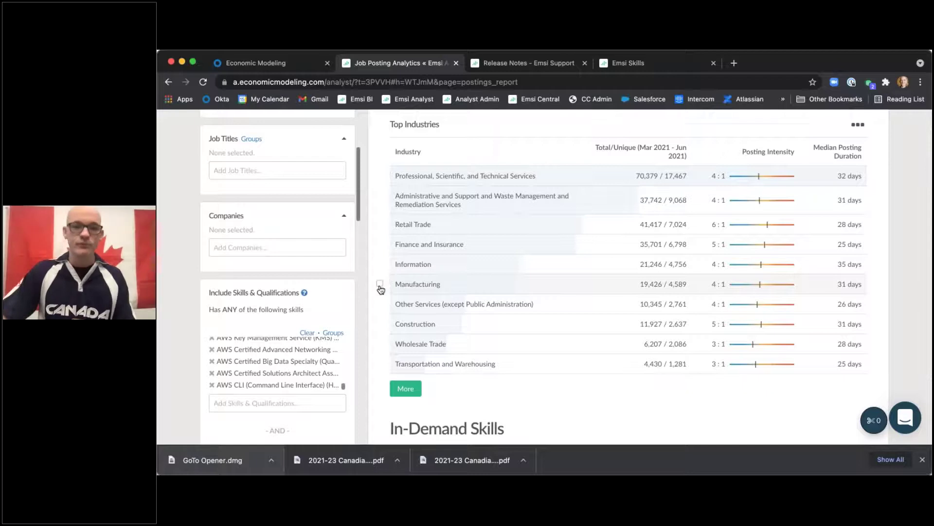
pyautogui.scroll(-5, 382, 286)
pyautogui.scroll(-5, 380, 288)
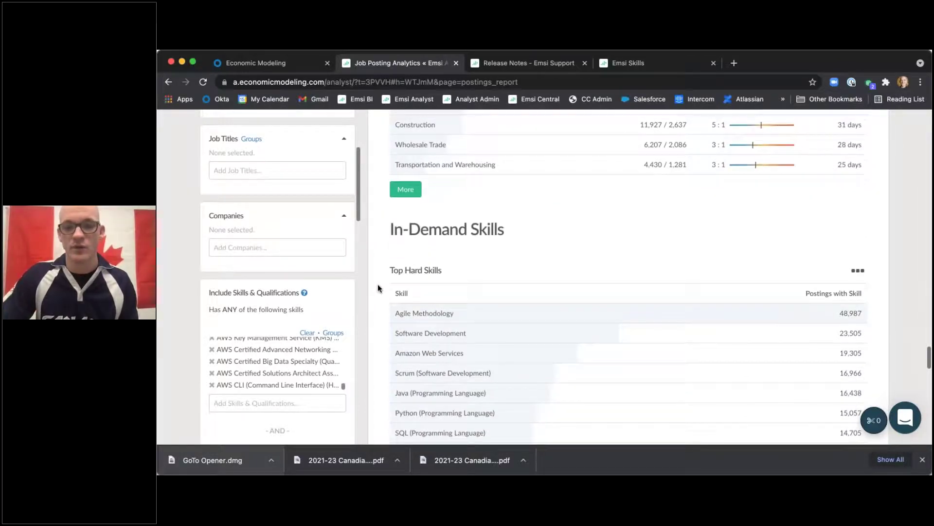
# - Examine the in-demand hard skills, common skills and qualifications, and the top posting sources in the report
pyautogui.scroll(-4, 380, 294)
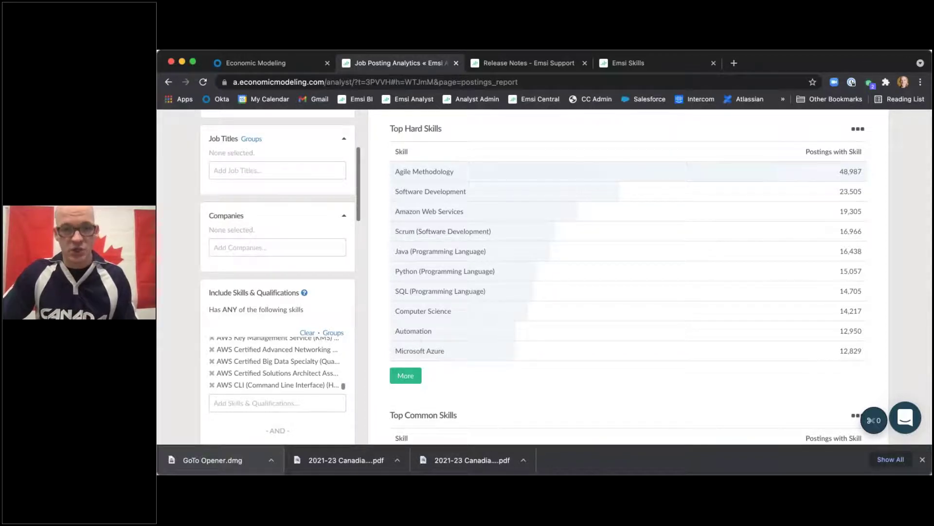
pyautogui.scroll(-2, 379, 293)
pyautogui.scroll(-3, 378, 300)
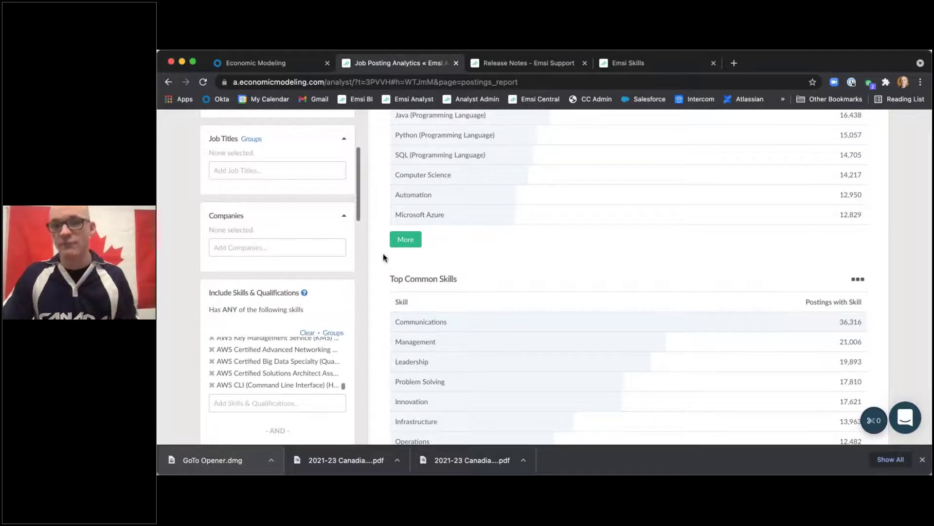
pyautogui.scroll(-5, 378, 261)
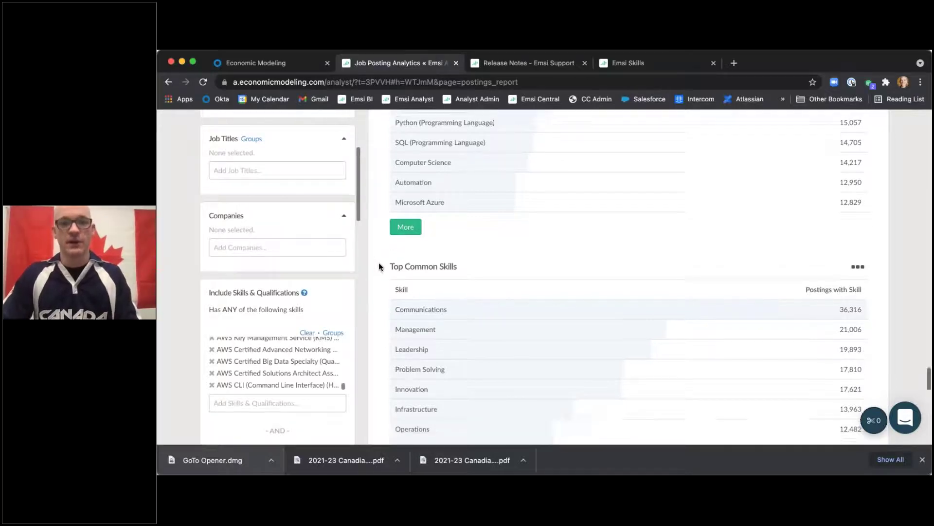
pyautogui.scroll(-2, 377, 265)
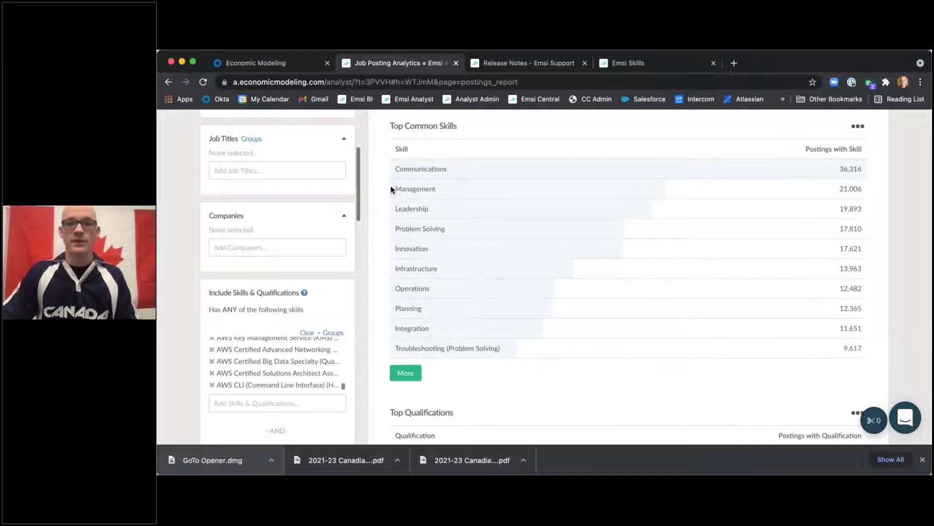
pyautogui.moveTo(393, 166); pyautogui.dragTo(454, 170)
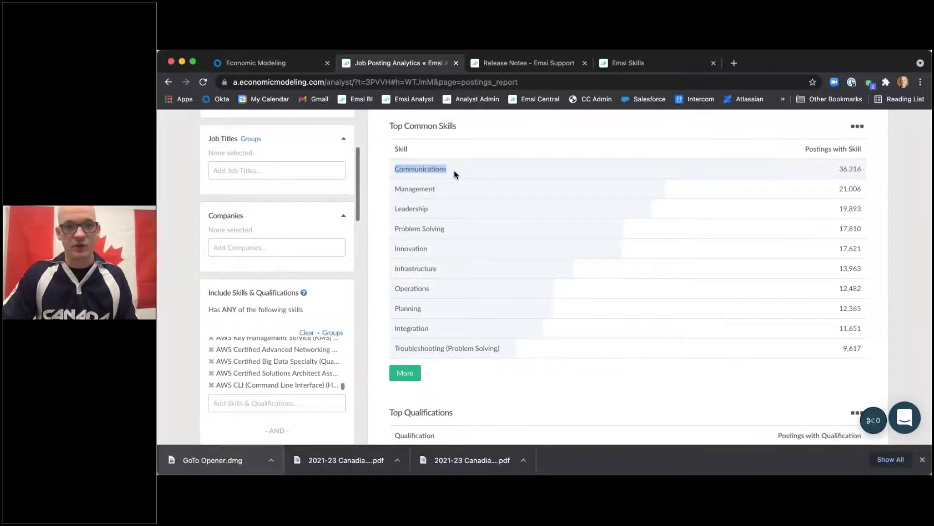
pyautogui.click(384, 227)
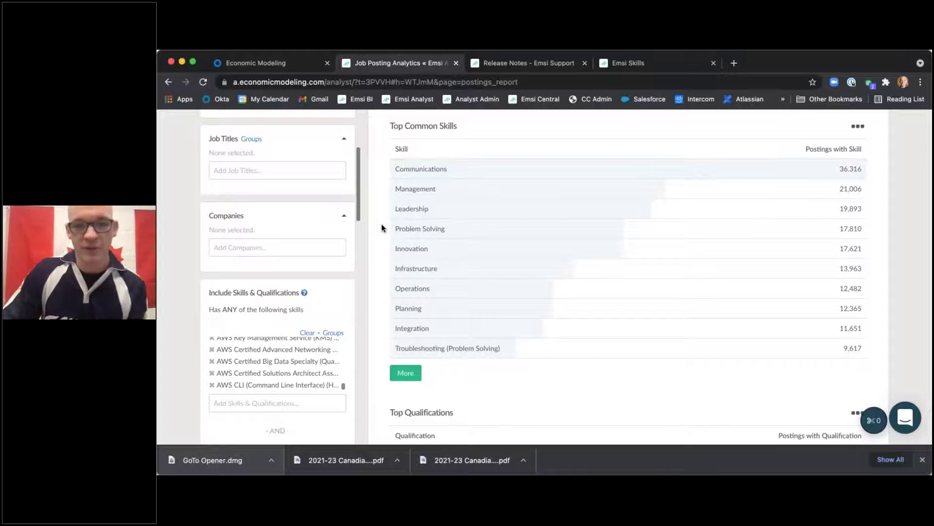
pyautogui.scroll(-3, 381, 240)
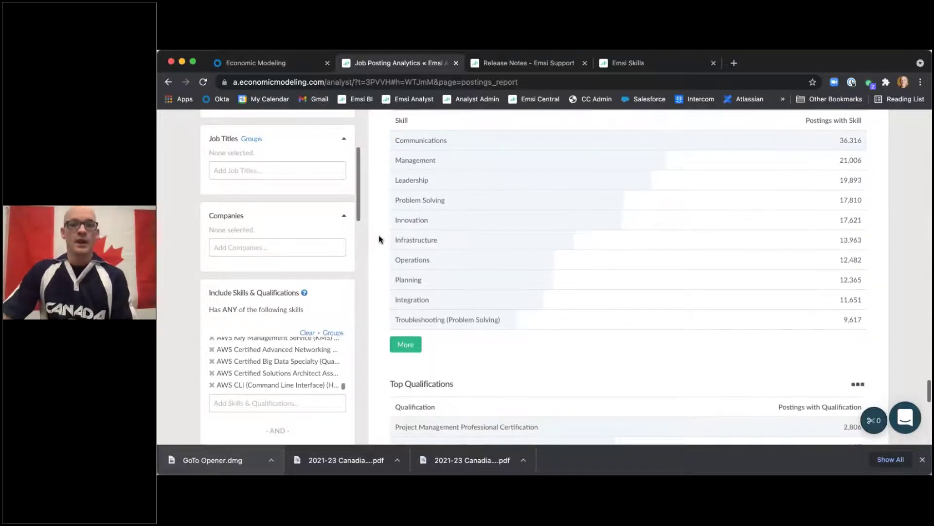
pyautogui.scroll(-3, 379, 240)
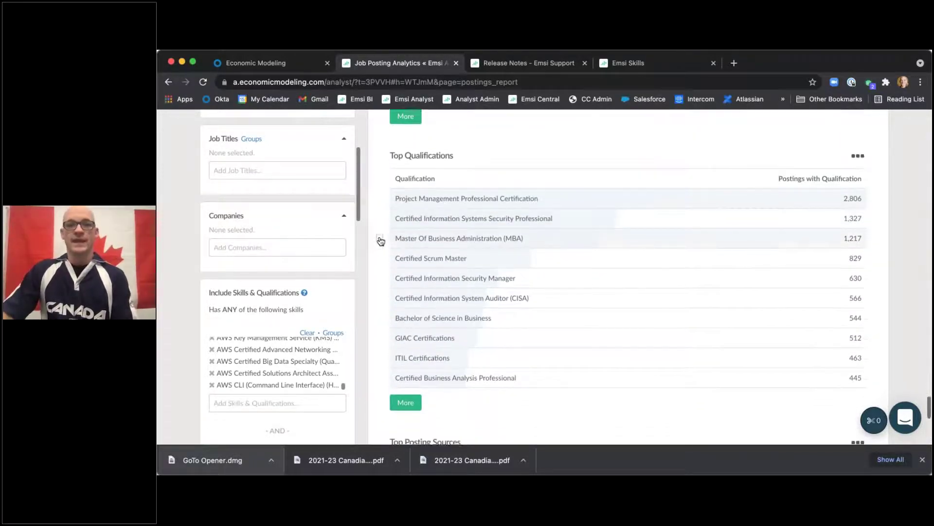
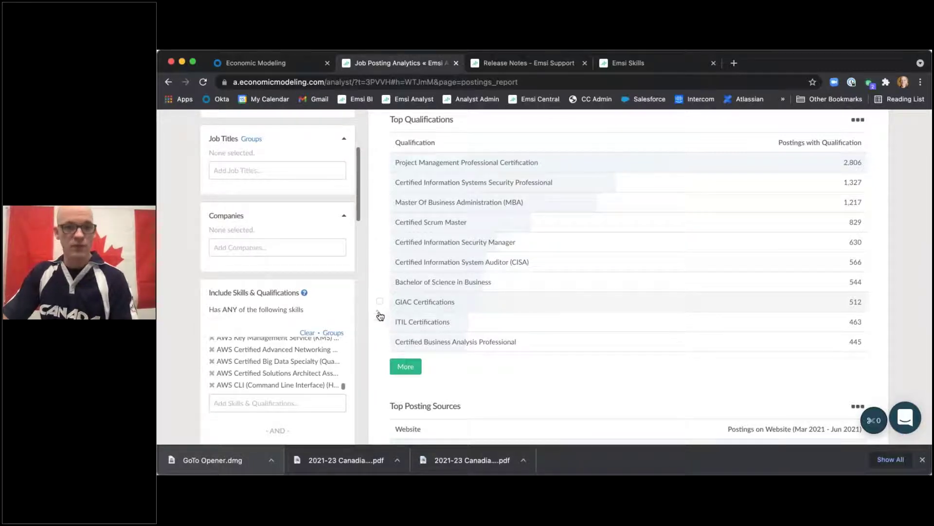
pyautogui.scroll(-1, 382, 322)
pyautogui.scroll(-5, 381, 322)
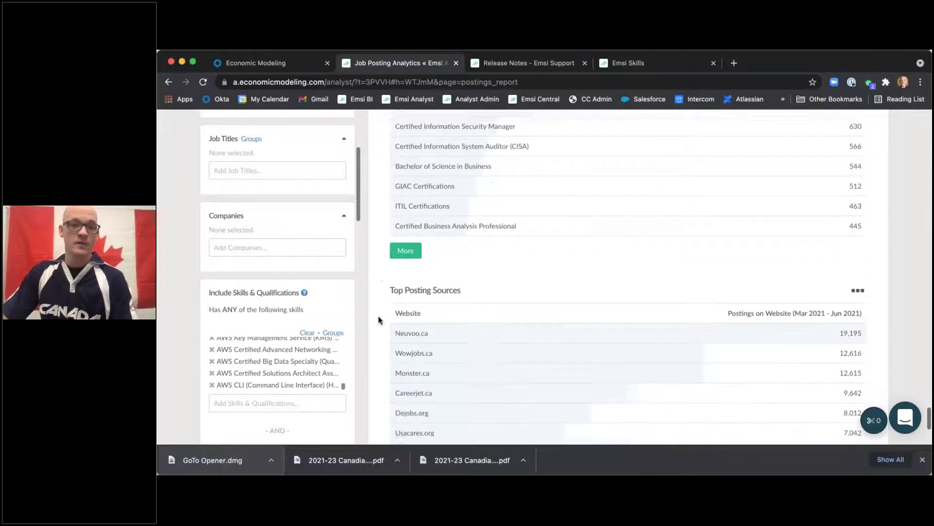
pyautogui.scroll(-2, 379, 317)
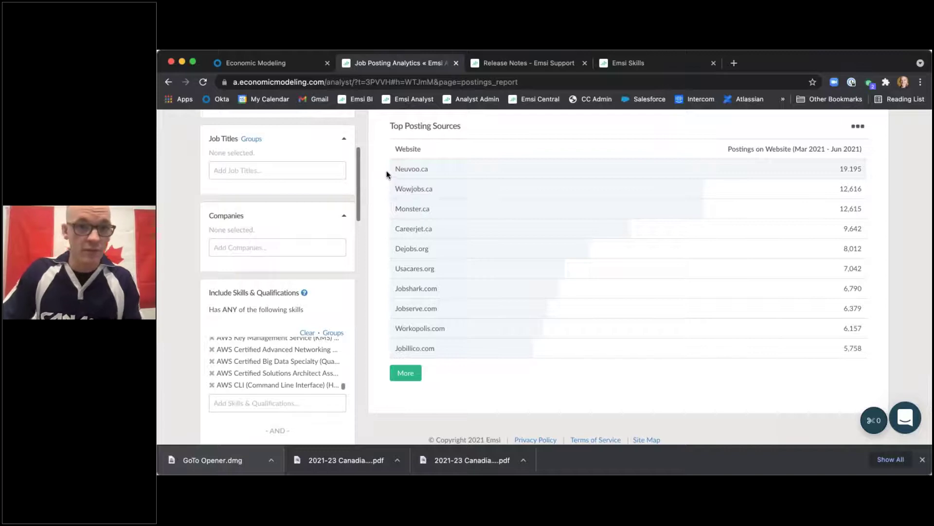
# - Clear all AWS-related skills from the "Has ANY of the following skills" filter
pyautogui.scroll(3, 388, 168)
pyautogui.scroll(10, 385, 171)
pyautogui.scroll(13, 382, 173)
pyautogui.scroll(-5, 382, 173)
pyautogui.scroll(7, 207, 262)
pyautogui.scroll(-8, 225, 227)
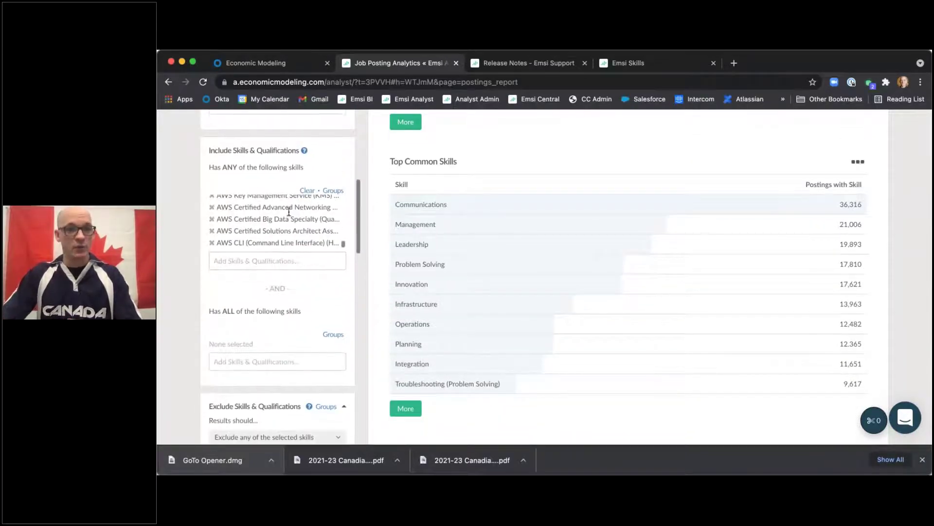
pyautogui.click(308, 191)
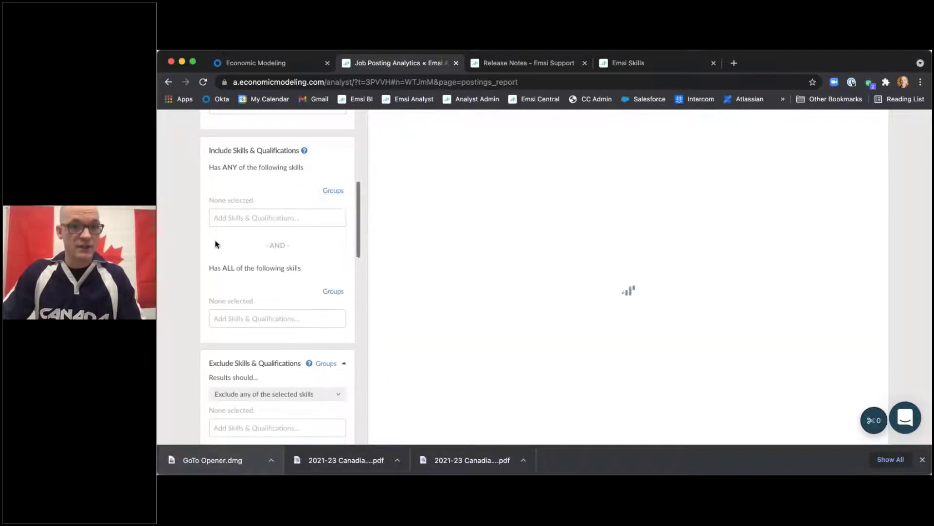
pyautogui.click(252, 317)
pyautogui.write('MSk')
pyautogui.press('BackSpace')
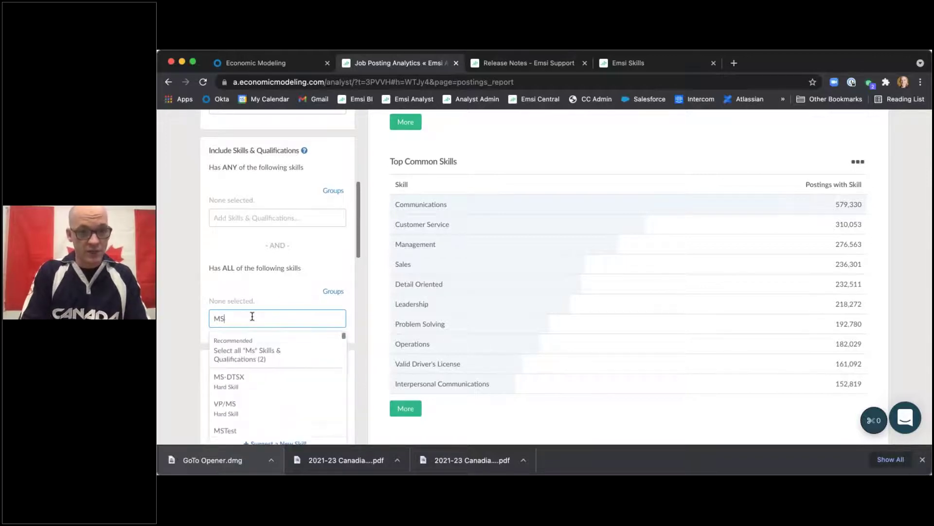
pyautogui.write('Azzur')
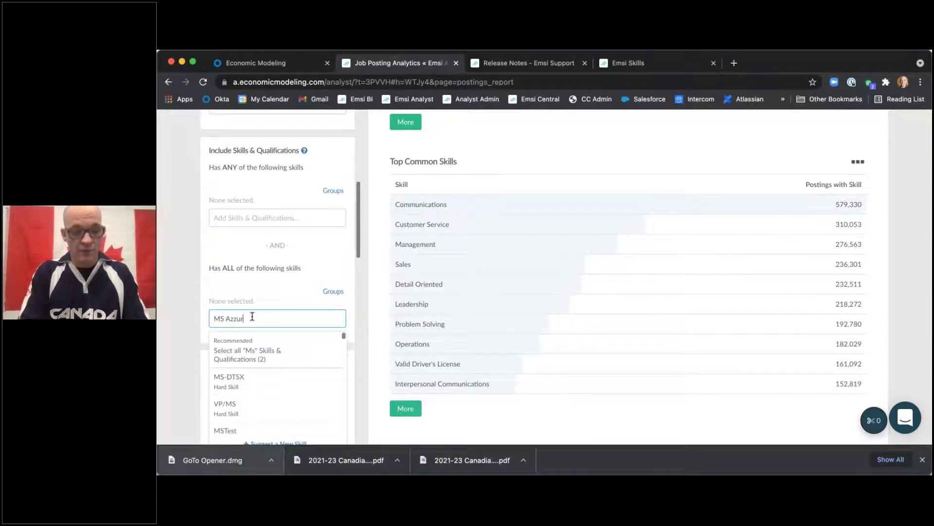
pyautogui.write('e')
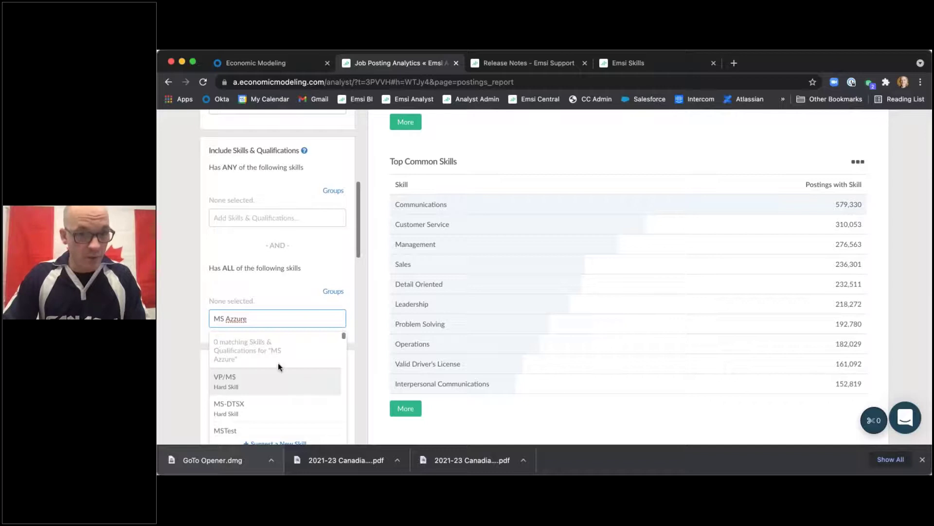
pyautogui.press('BackSpace')
pyautogui.press('BackSpace')
pyautogui.press('BackSpace')
pyautogui.press('BackSpace')
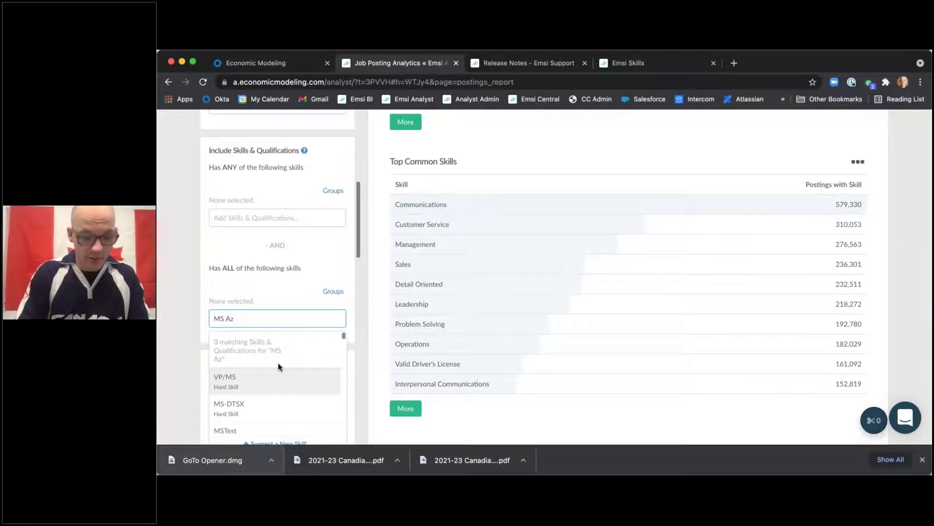
pyautogui.write('ure')
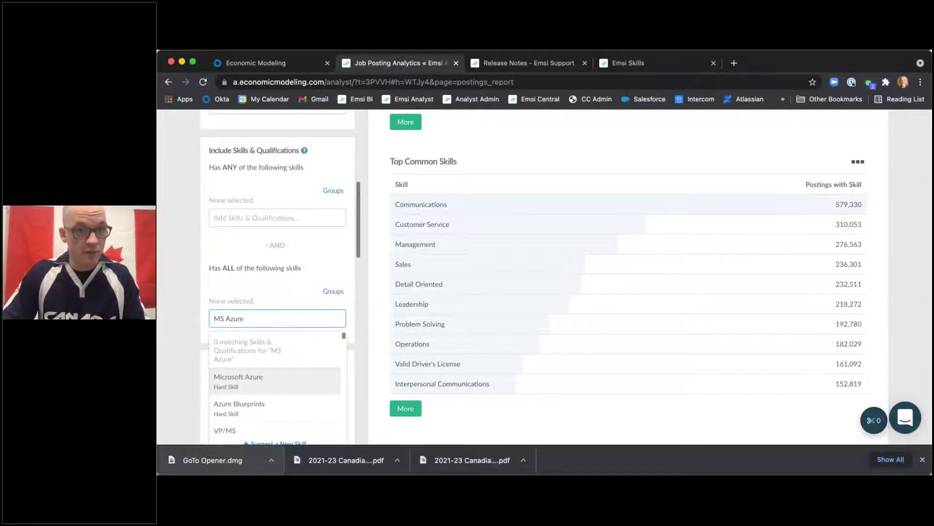
# - Search for "Ms azure" in the "Has ANY" skills filter and add the Microsoft Azure hard skill
pyautogui.click(231, 215)
pyautogui.write('M')
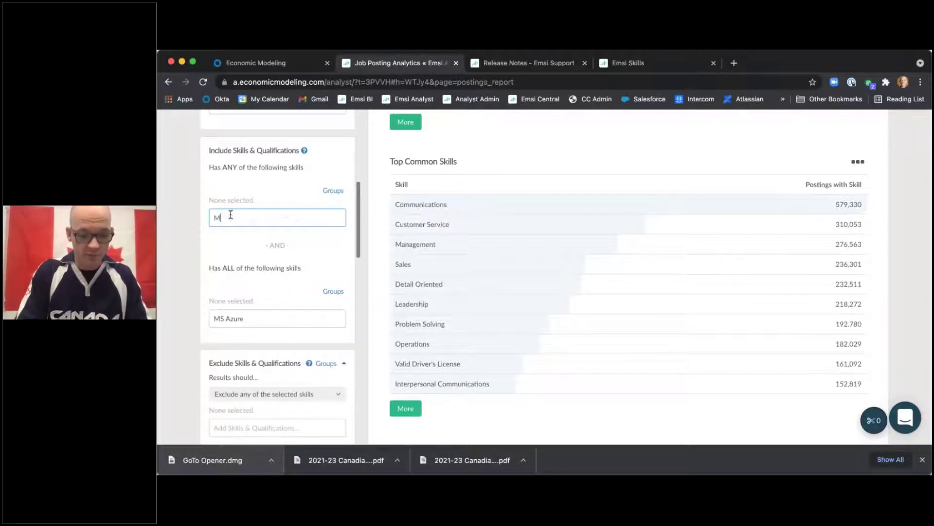
pyautogui.write('s azu')
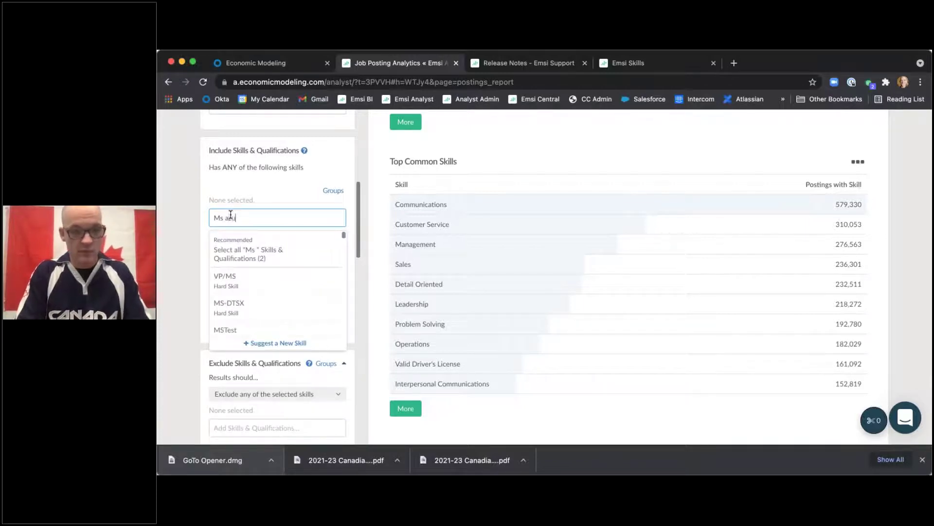
pyautogui.write('re')
pyautogui.press('Return')
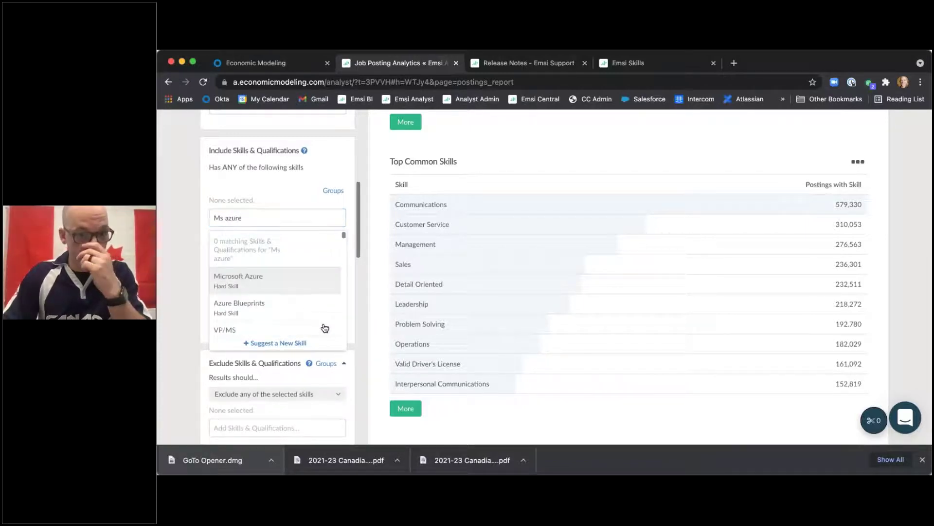
pyautogui.tripleClick(248, 319)
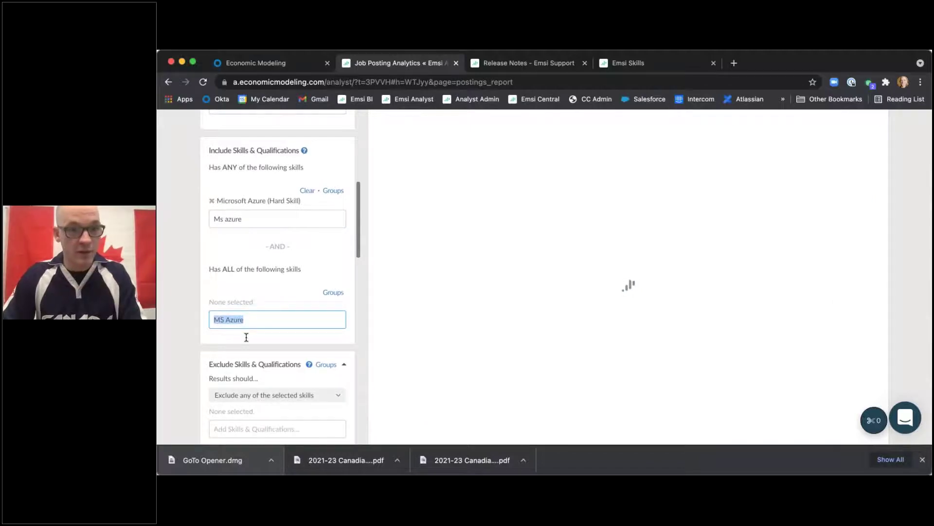
# - Search for "python" in the "Has ANY" skills filter and add all matching skills and qualifications
pyautogui.tripleClick(261, 219)
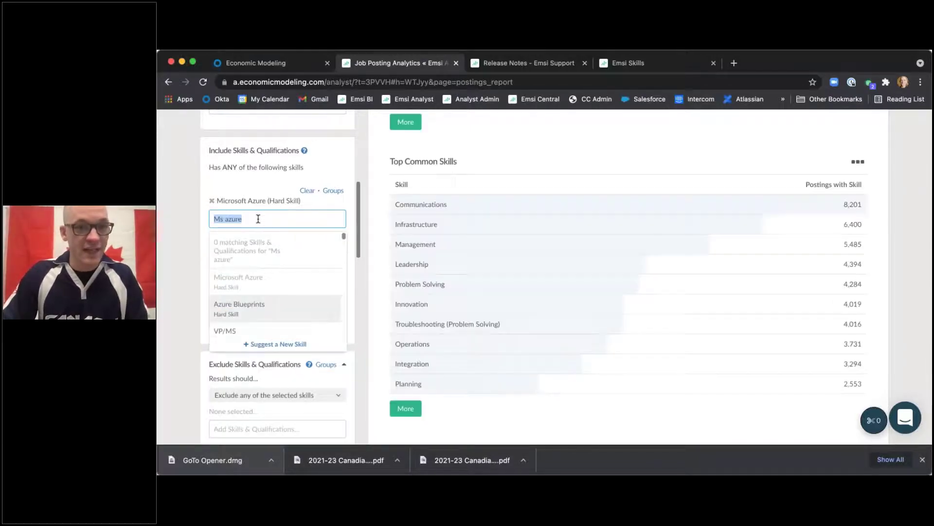
pyautogui.write('p')
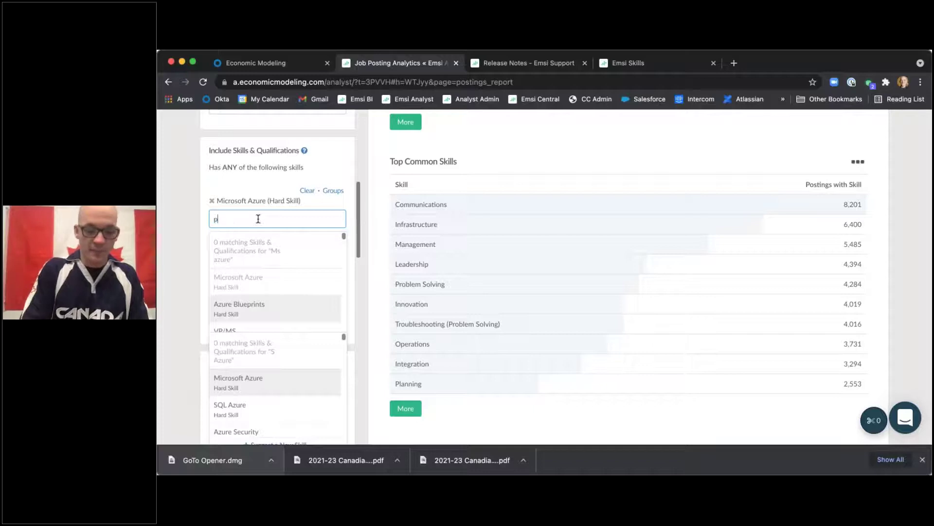
pyautogui.write('yth')
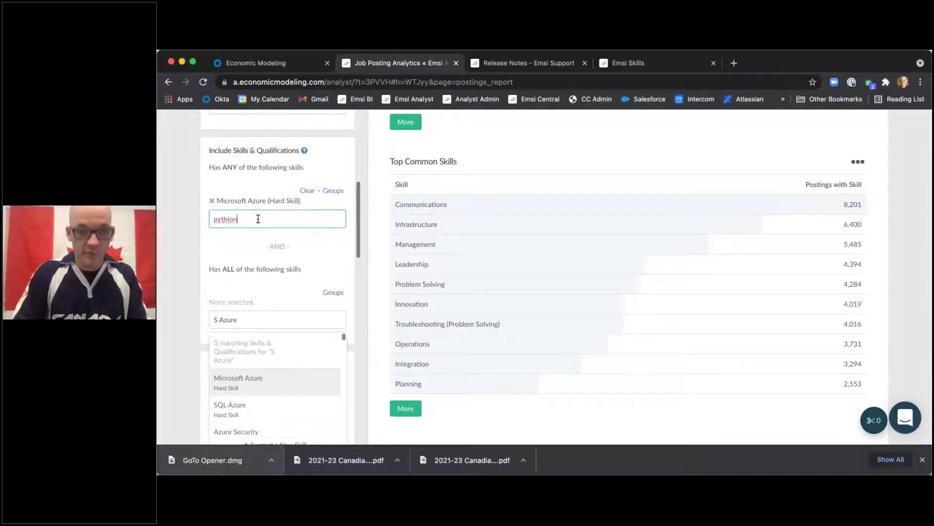
pyautogui.write('on')
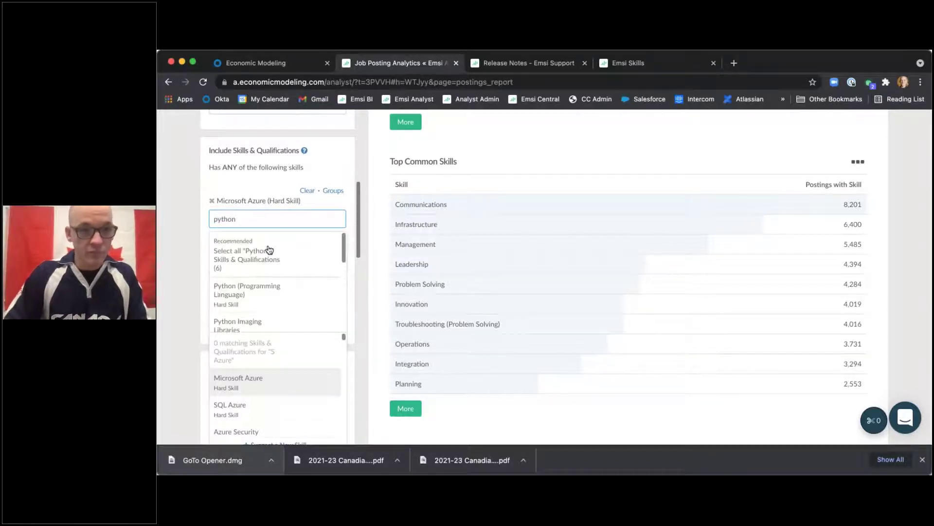
pyautogui.click(280, 250)
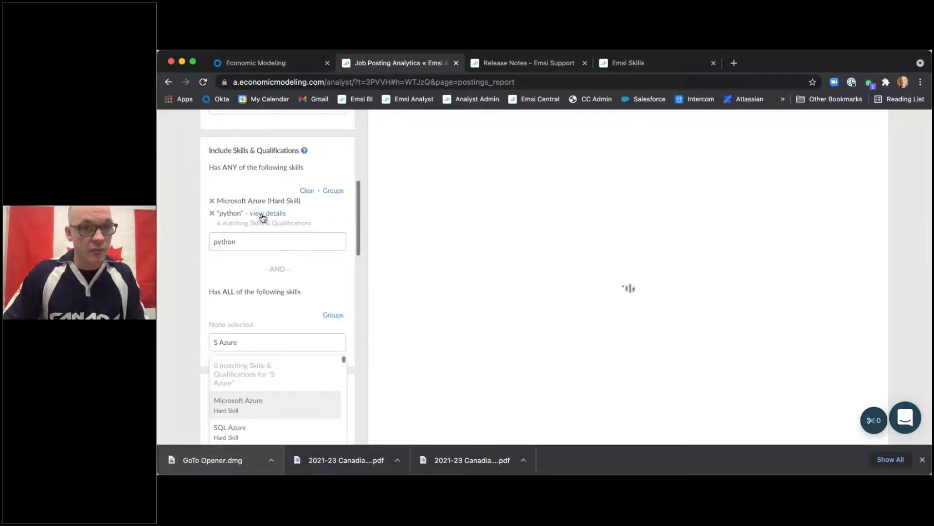
# - Review the details of the "python" skill selection and accept it with every listed skill kept
pyautogui.click(268, 213)
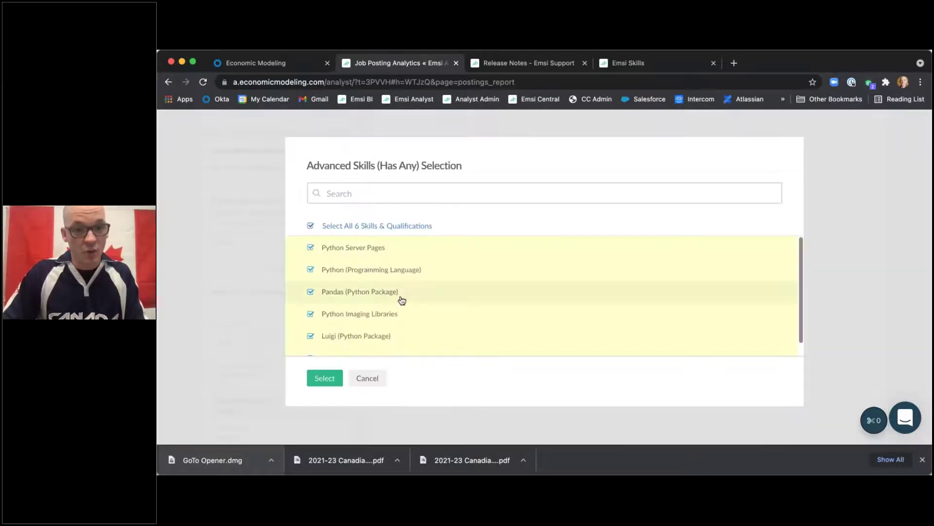
pyautogui.scroll(-1, 402, 301)
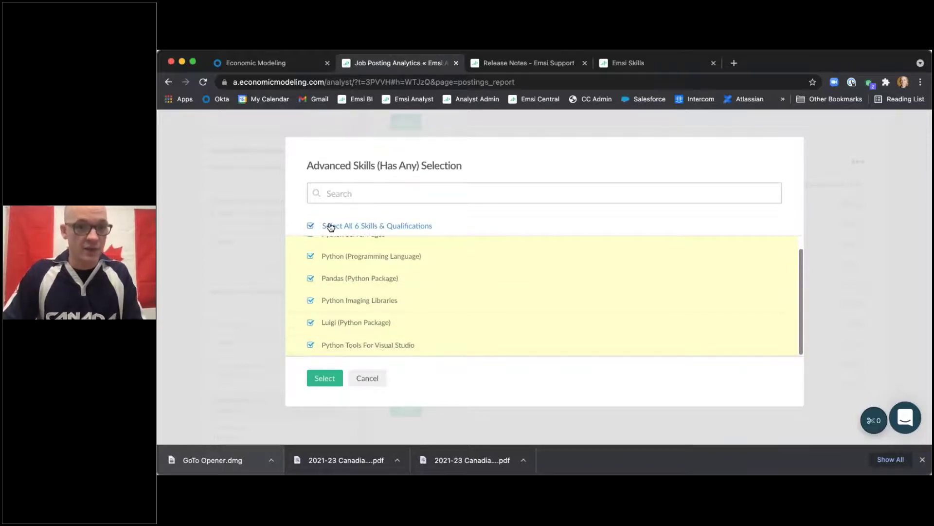
pyautogui.click(325, 379)
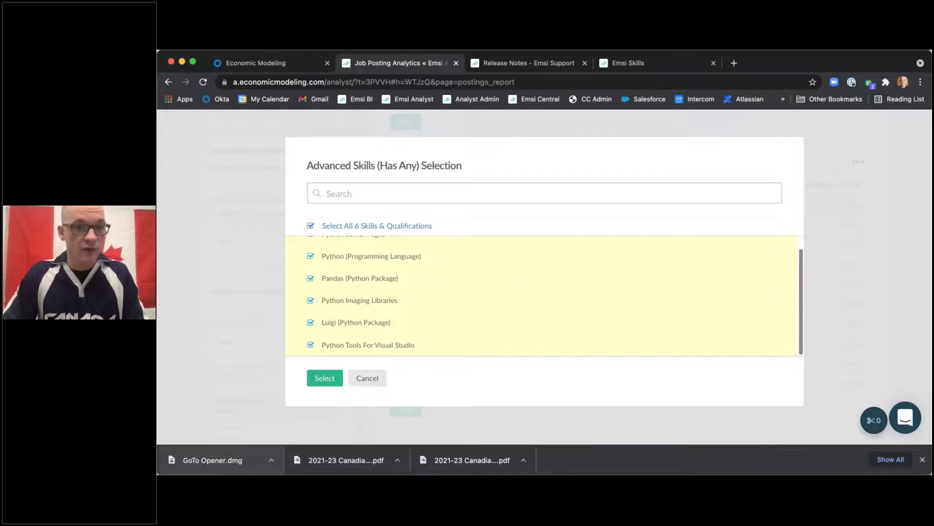
# - Search for "SQl" in the "Has ANY" skills filter and add all matching skills and qualifications
pyautogui.click(247, 239)
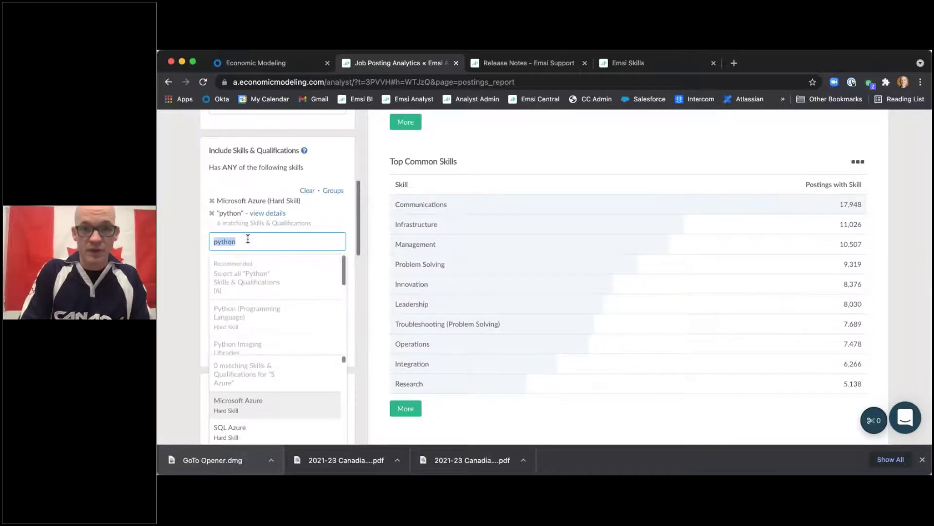
pyautogui.scroll(5, 413, 234)
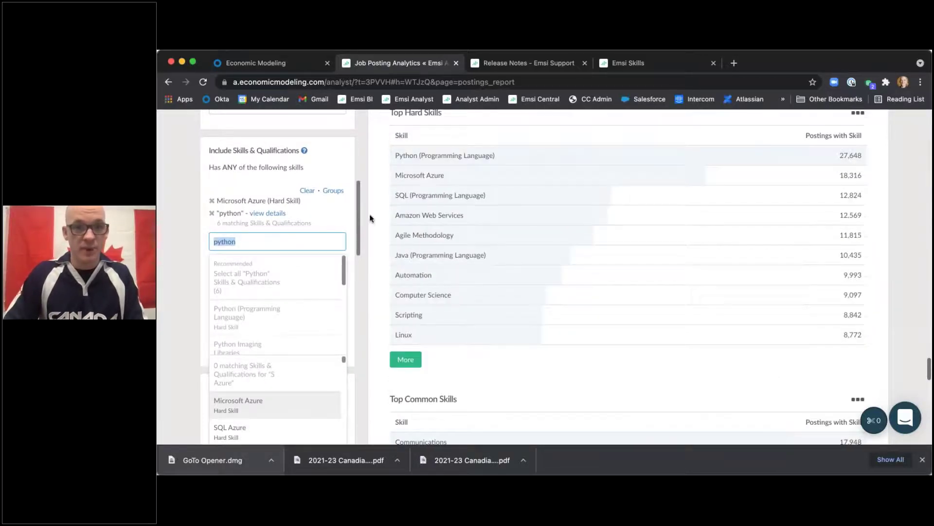
pyautogui.write('SQl')
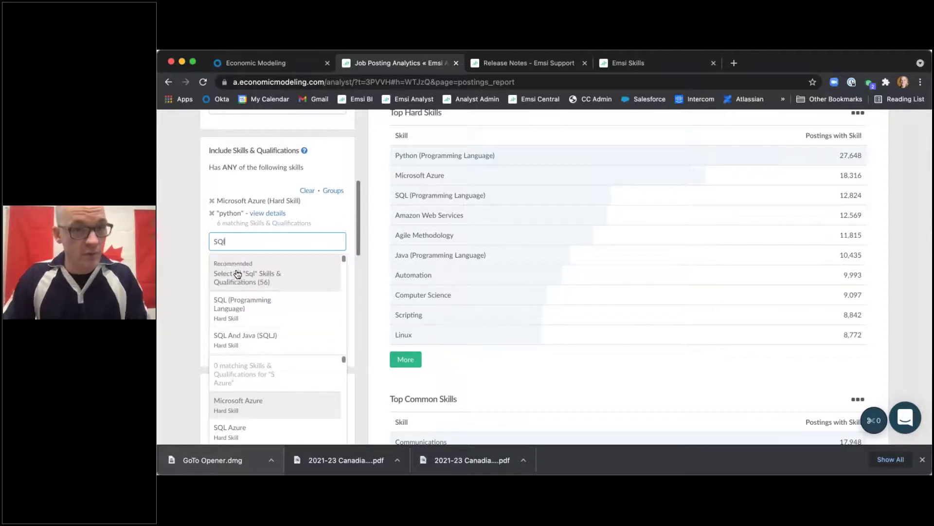
pyautogui.click(281, 287)
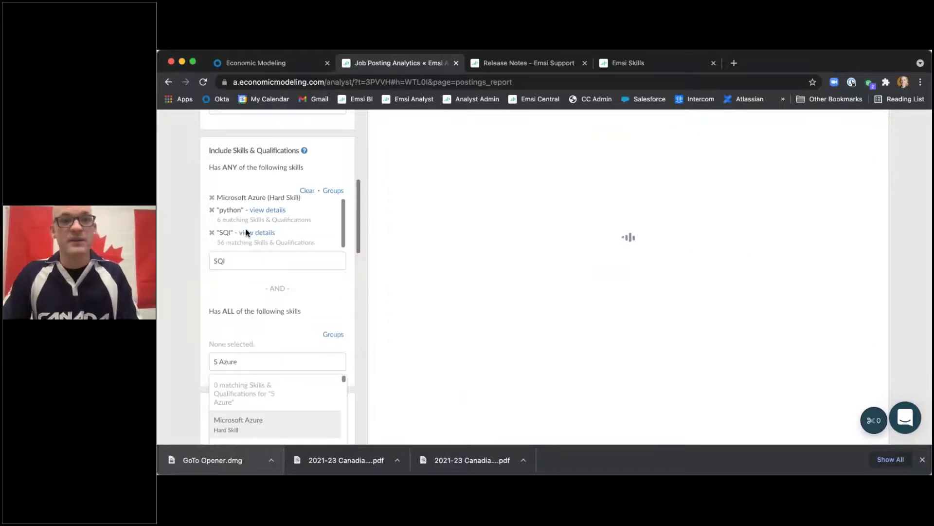
# - Review the refiltered report's job postings overview, advertised salary distribution and advertised wage trend
pyautogui.scroll(5, 296, 191)
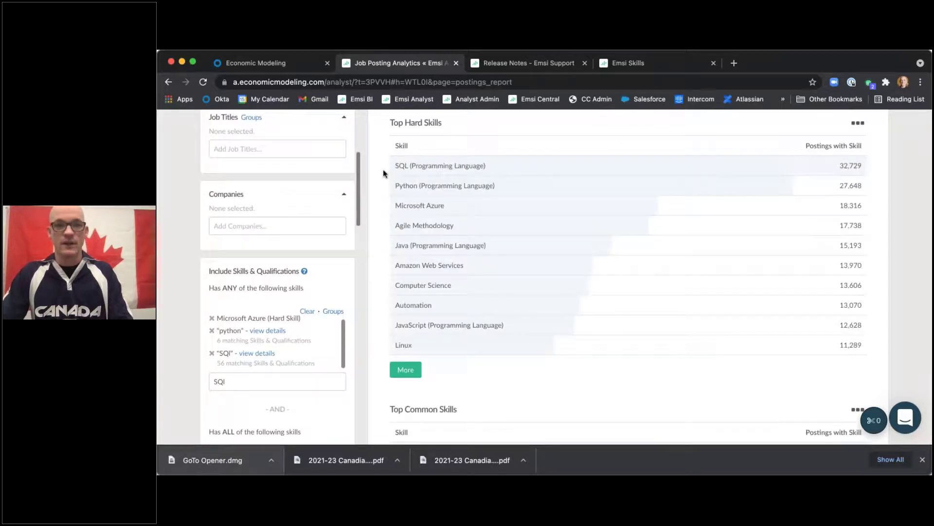
pyautogui.scroll(5, 382, 175)
pyautogui.scroll(10, 380, 185)
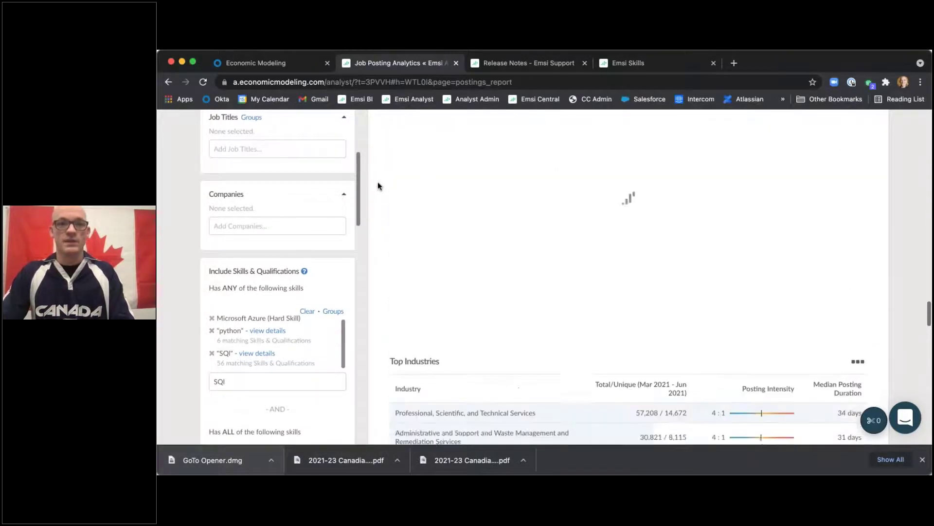
pyautogui.scroll(10, 380, 187)
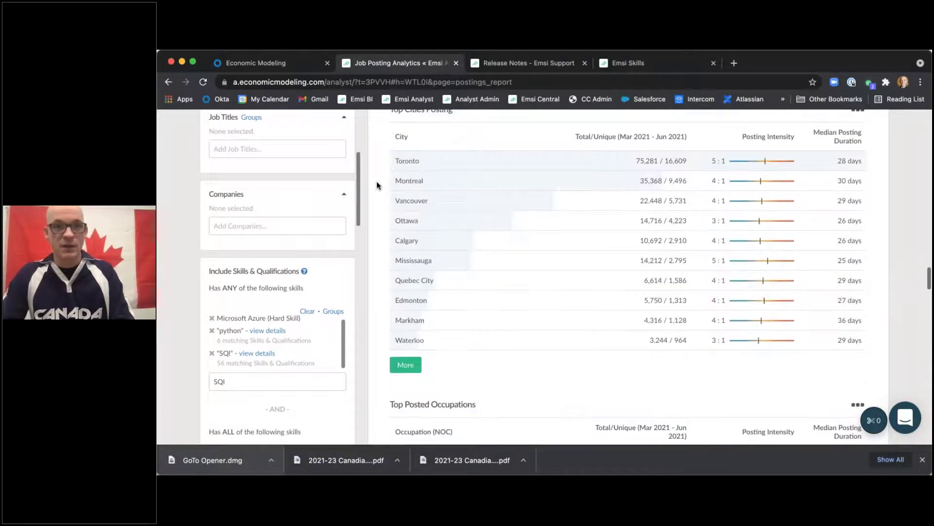
pyautogui.scroll(10, 375, 183)
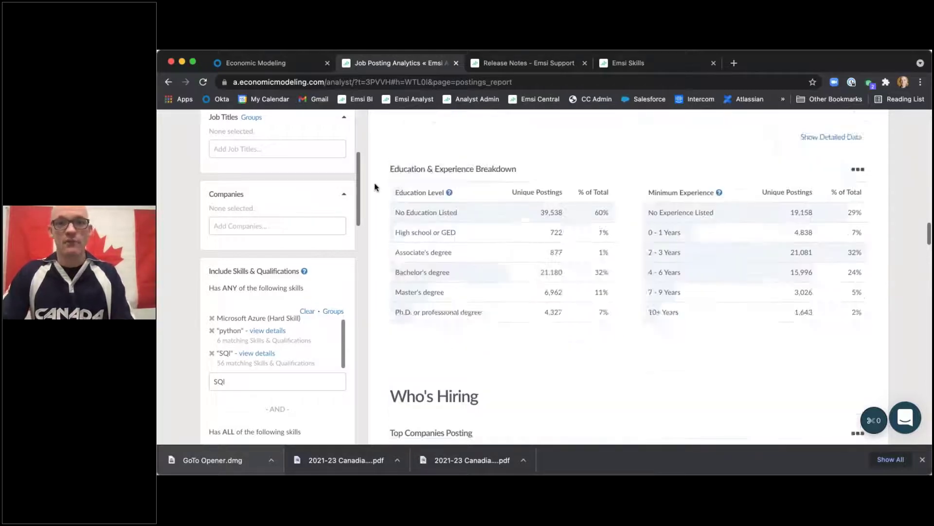
pyautogui.scroll(10, 376, 189)
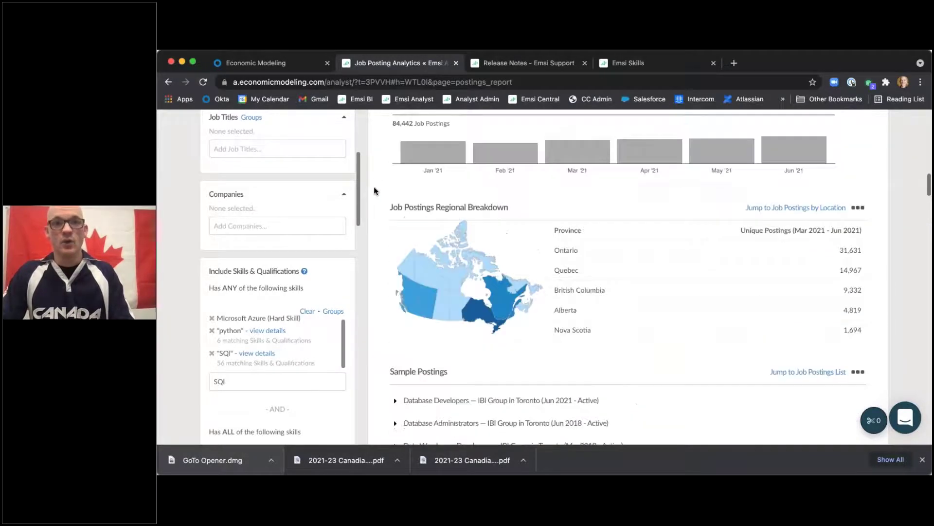
pyautogui.scroll(10, 375, 190)
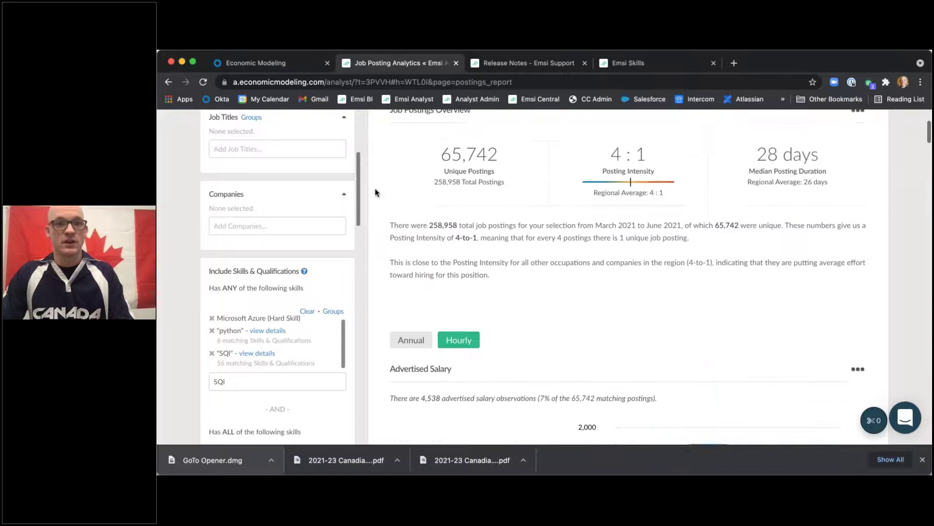
pyautogui.scroll(-1, 375, 191)
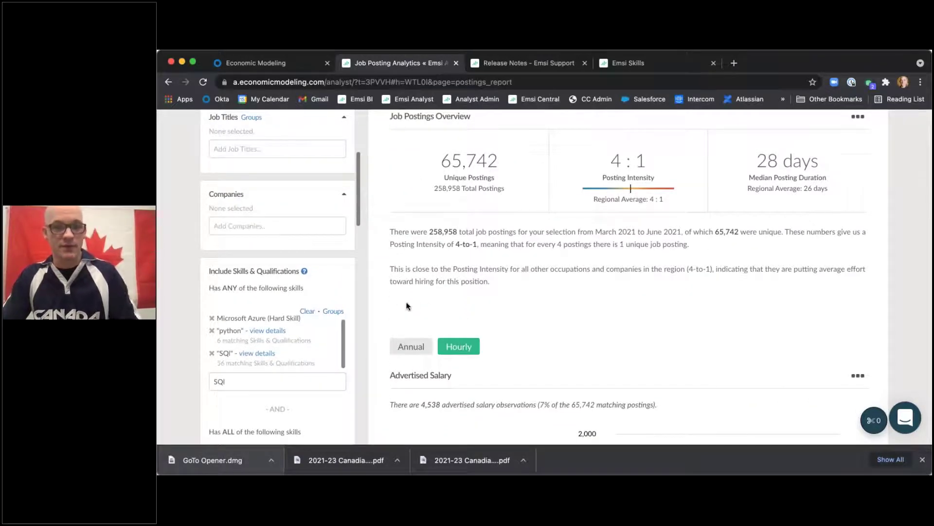
pyautogui.scroll(-1, 378, 310)
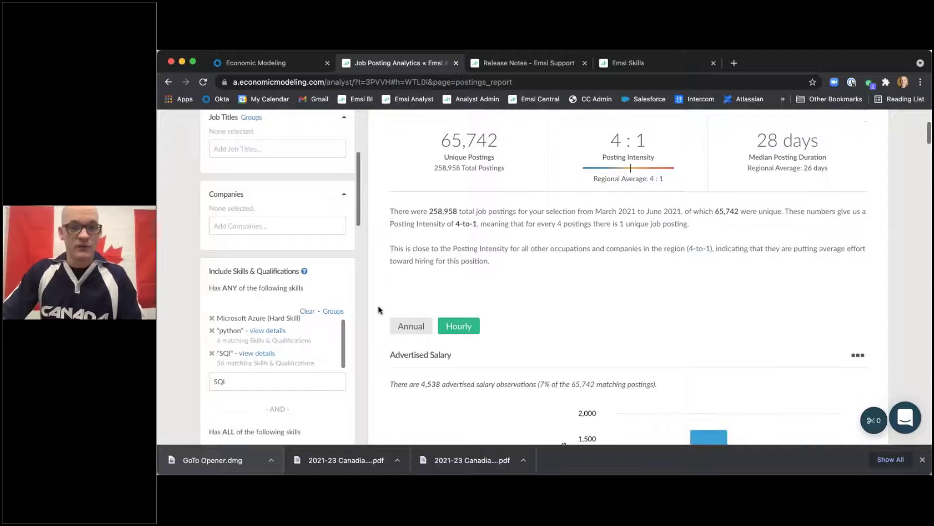
pyautogui.scroll(-5, 378, 310)
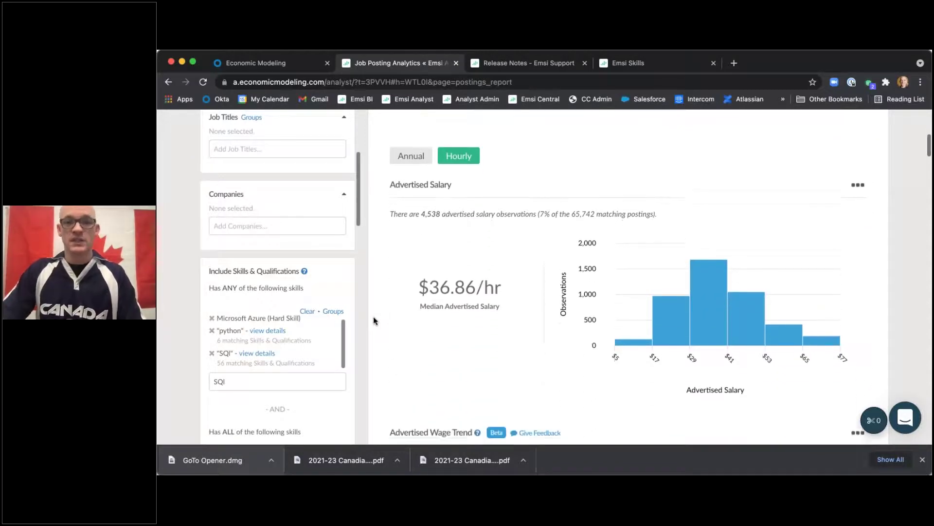
pyautogui.scroll(-1, 374, 320)
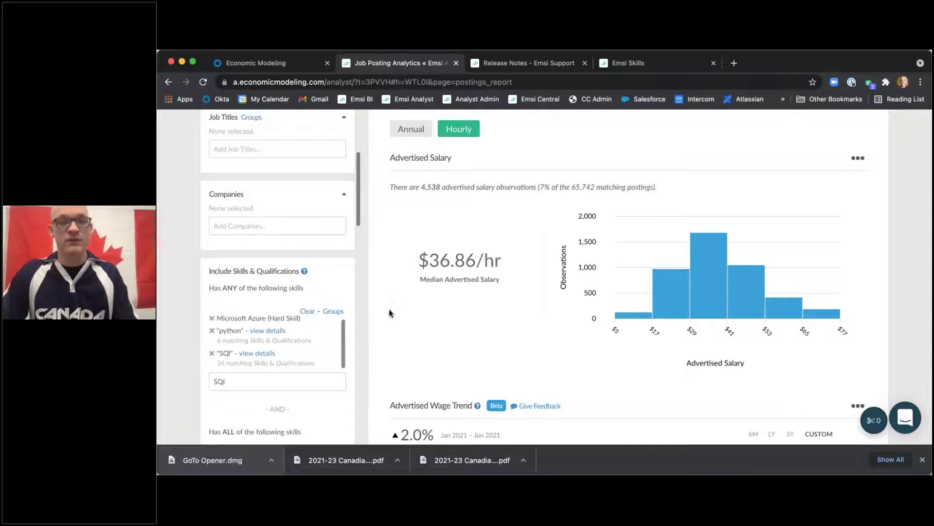
pyautogui.scroll(-5, 385, 315)
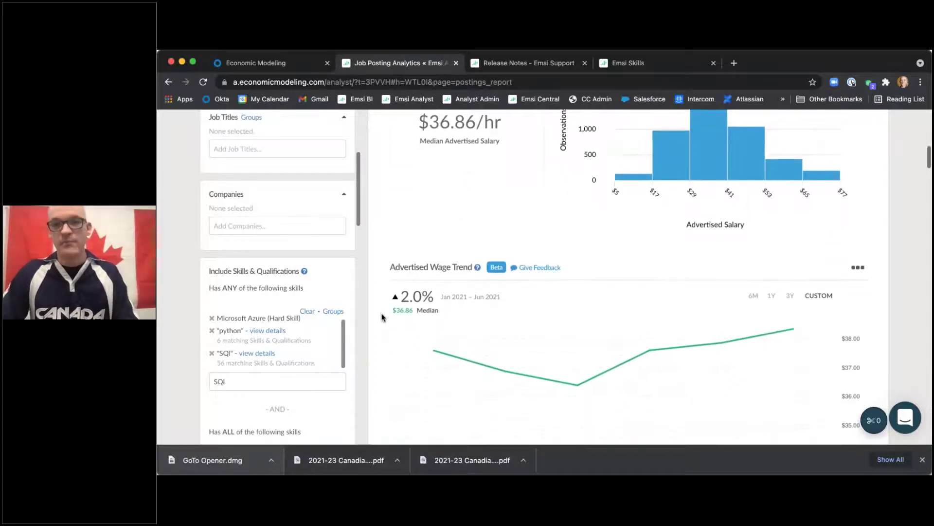
pyautogui.scroll(-2, 379, 312)
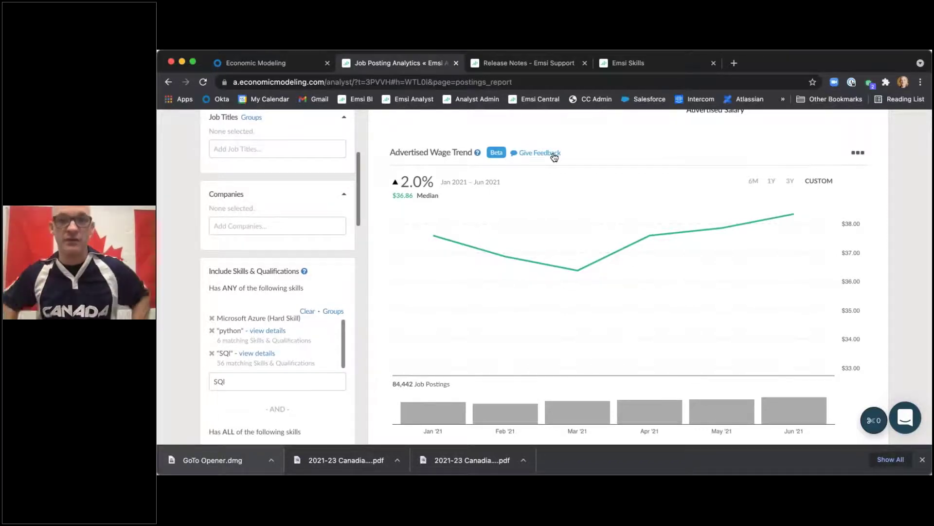
# - Expand the Database Developers sample posting from IBI Group in Toronto and read its job description for the filtered skills
pyautogui.scroll(-5, 382, 256)
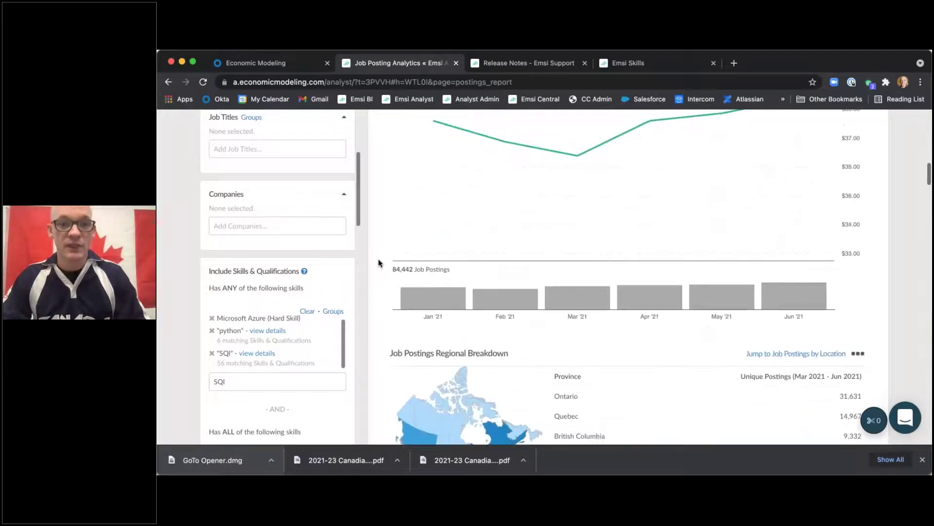
pyautogui.scroll(-3, 378, 262)
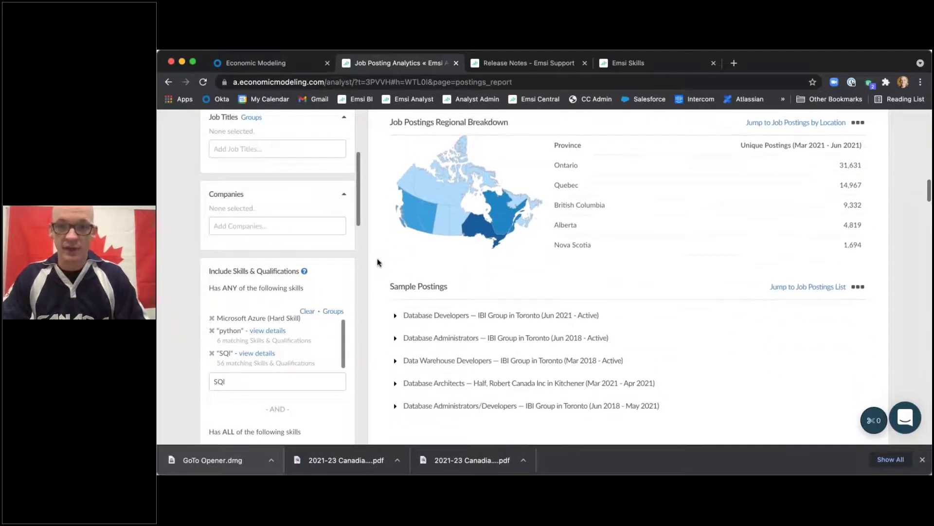
pyautogui.scroll(-1, 378, 261)
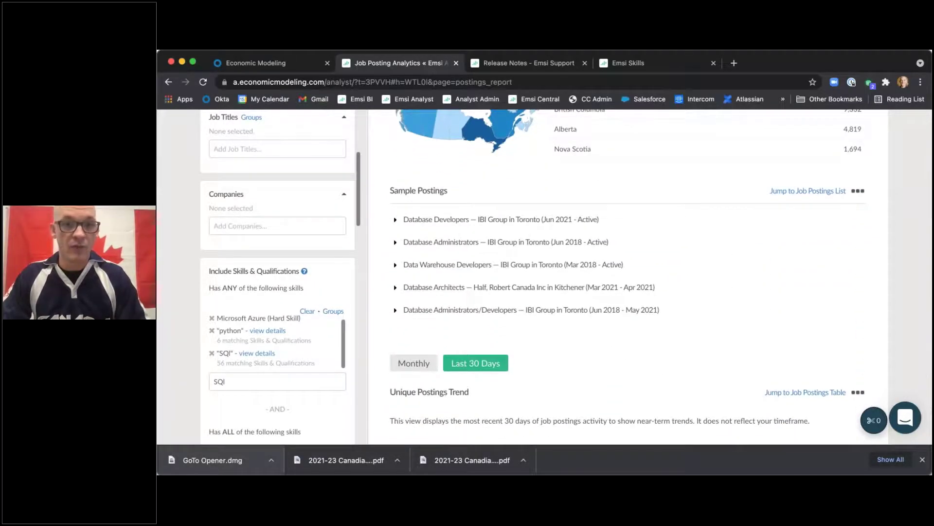
pyautogui.click(396, 219)
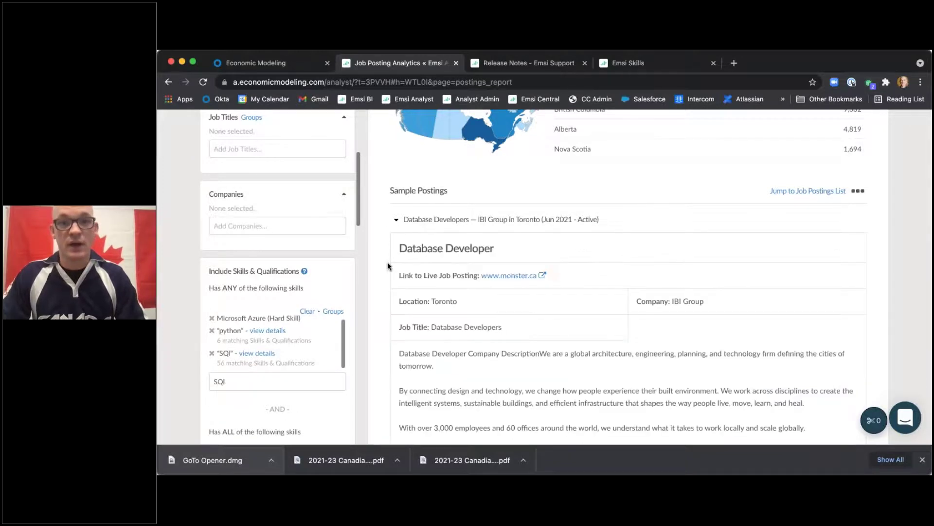
pyautogui.scroll(-5, 382, 262)
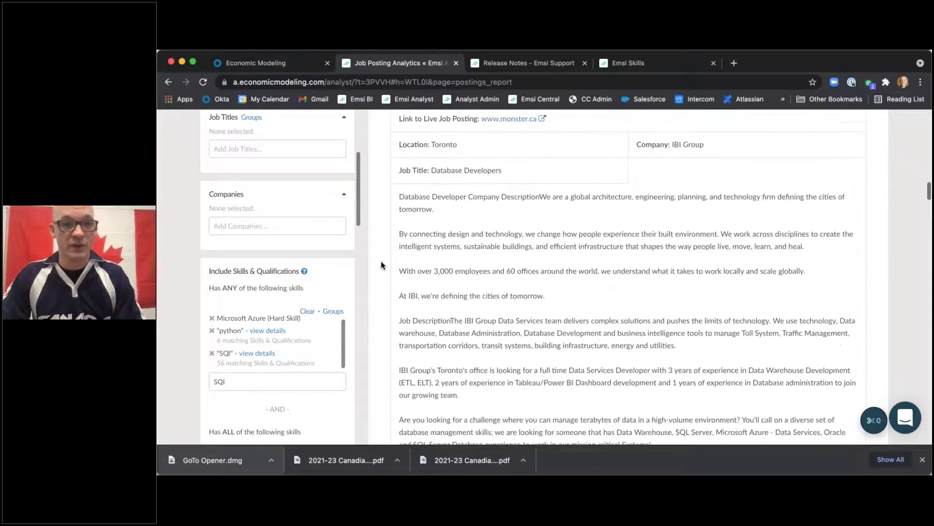
pyautogui.scroll(-1, 378, 267)
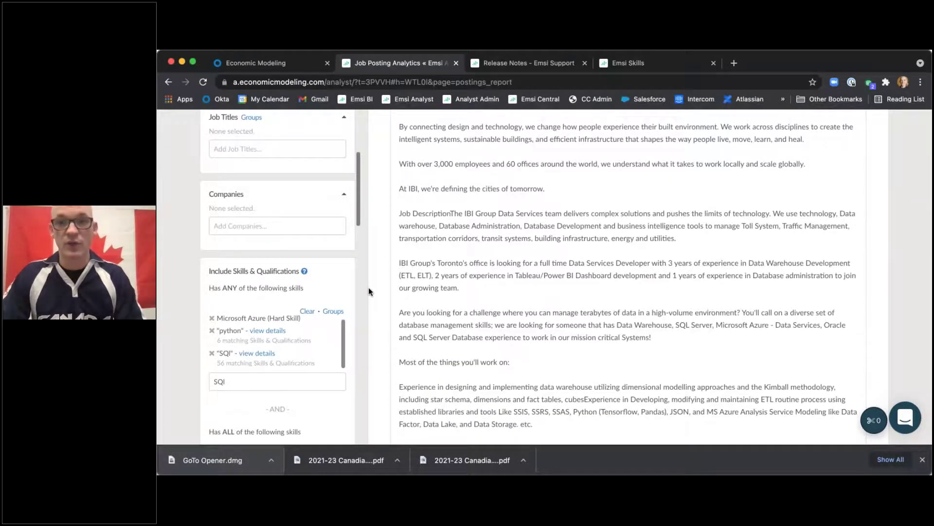
pyautogui.scroll(-2, 369, 287)
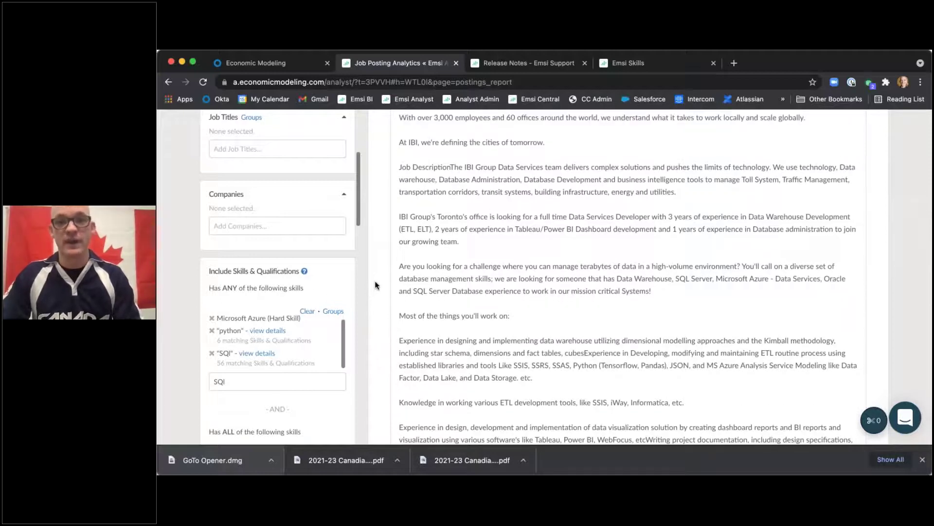
pyautogui.scroll(-2, 257, 372)
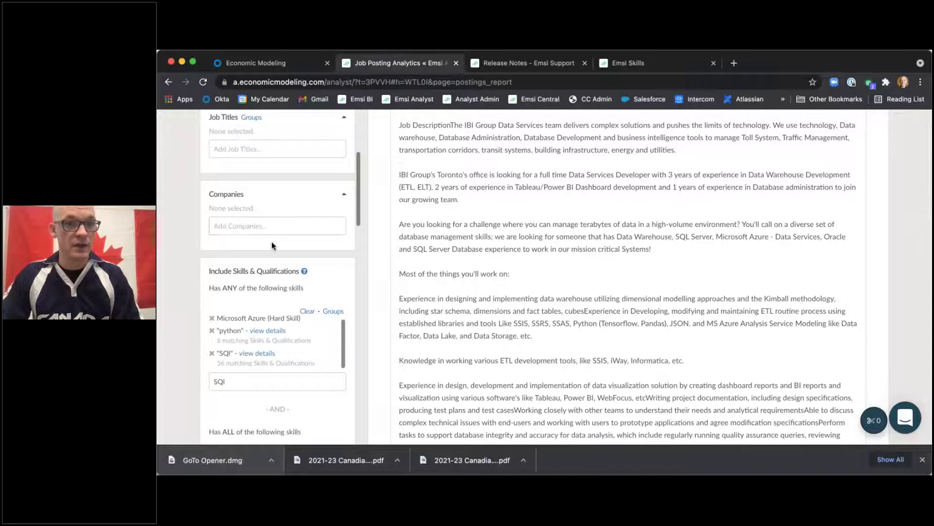
# - Run a keyword search for "MS Azure" to narrow the report's job postings
pyautogui.scroll(-10, 271, 244)
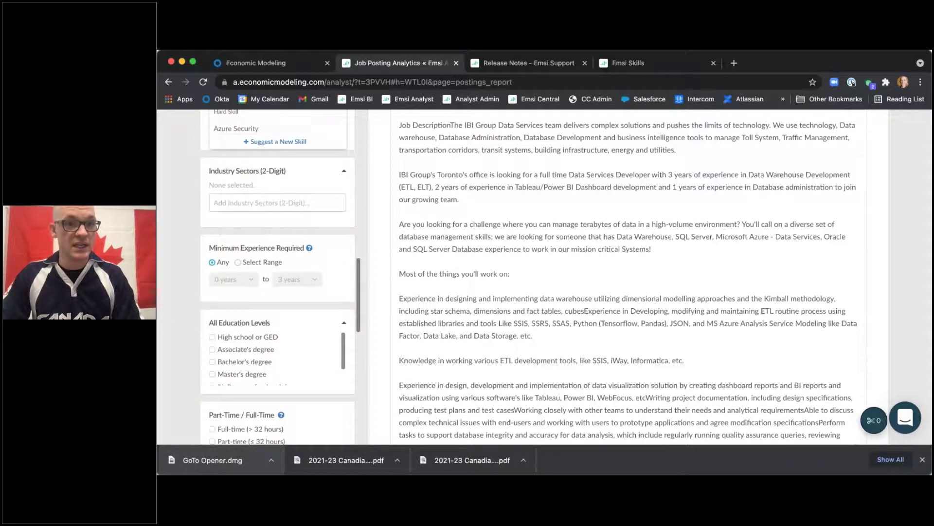
pyautogui.scroll(-7, 263, 258)
pyautogui.scroll(-2, 267, 241)
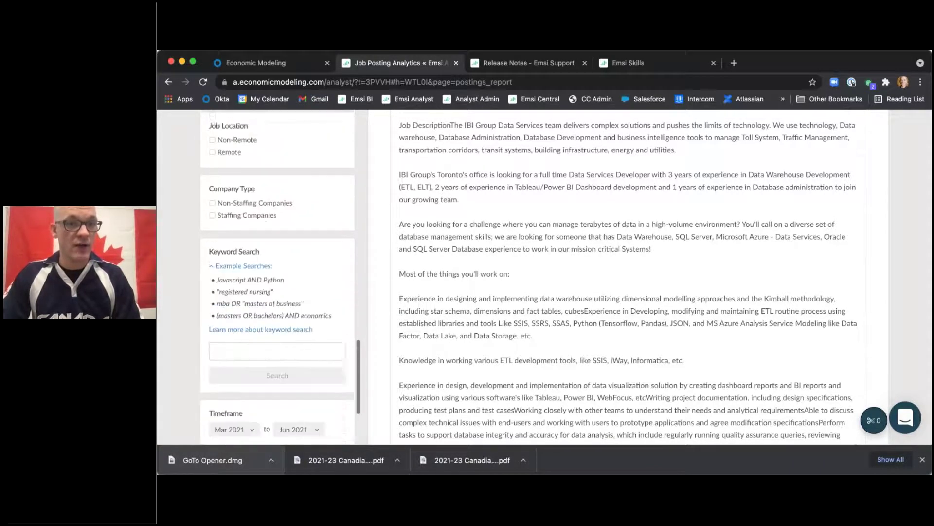
pyautogui.click(245, 338)
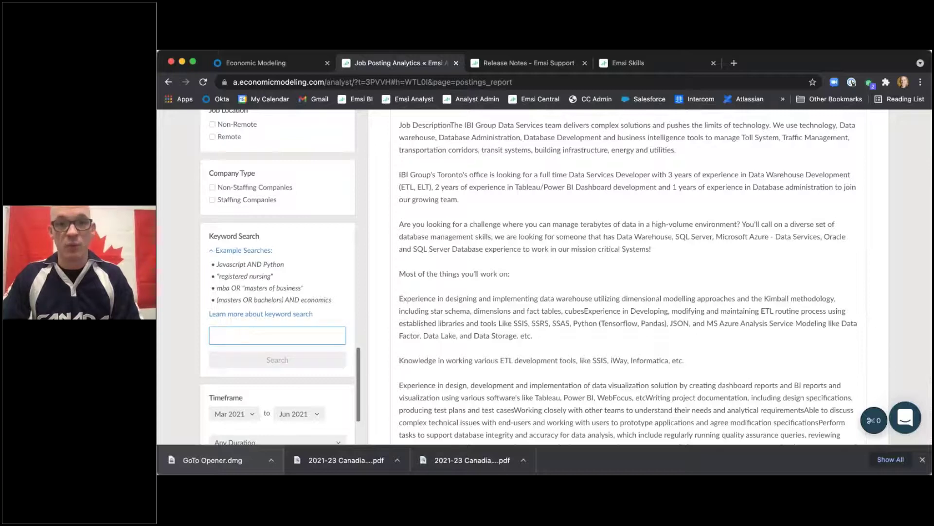
pyautogui.write('MS')
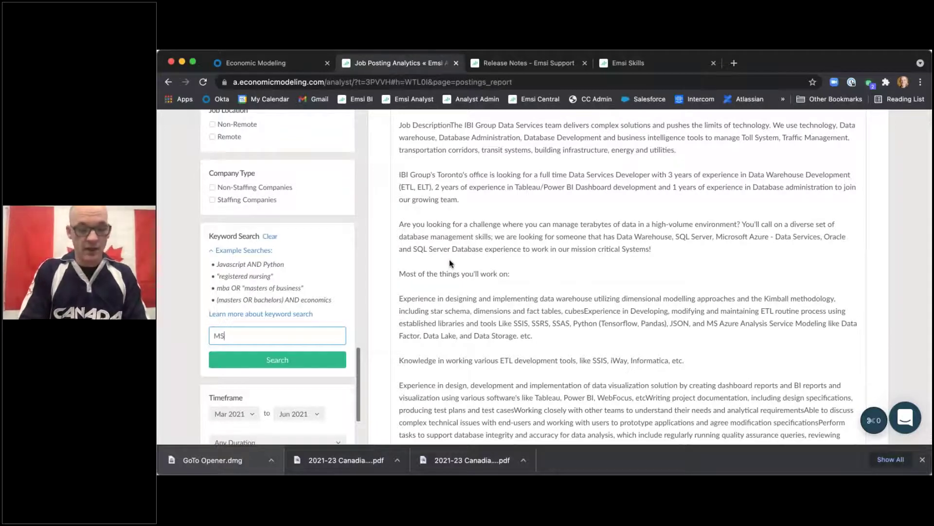
pyautogui.write(' Azure')
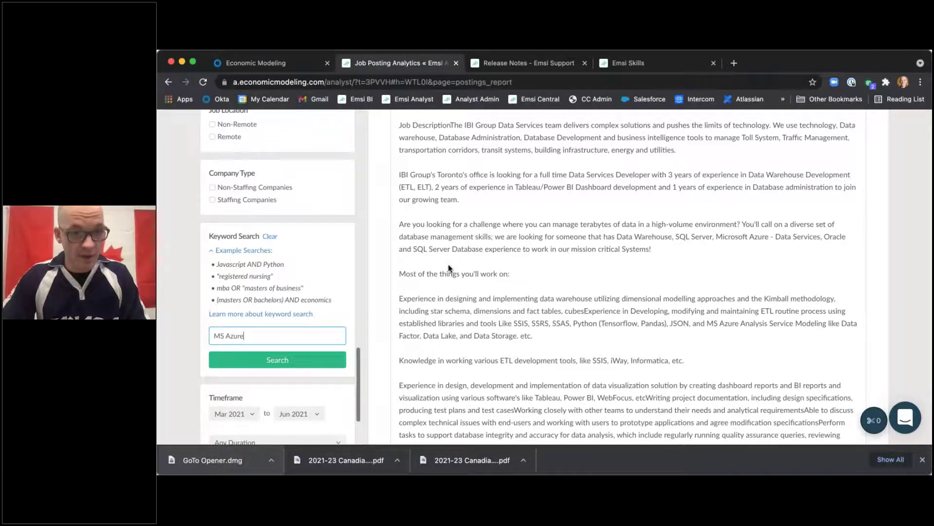
pyautogui.press('Return')
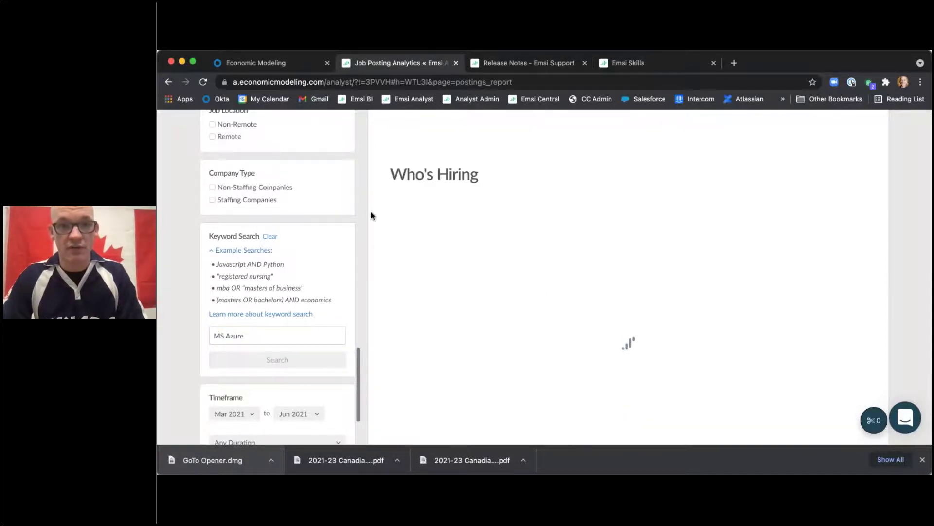
# - Expand the Database Developers sample posting in the narrowed report and examine where the keywords occur in its description
pyautogui.scroll(3, 378, 222)
pyautogui.scroll(10, 379, 217)
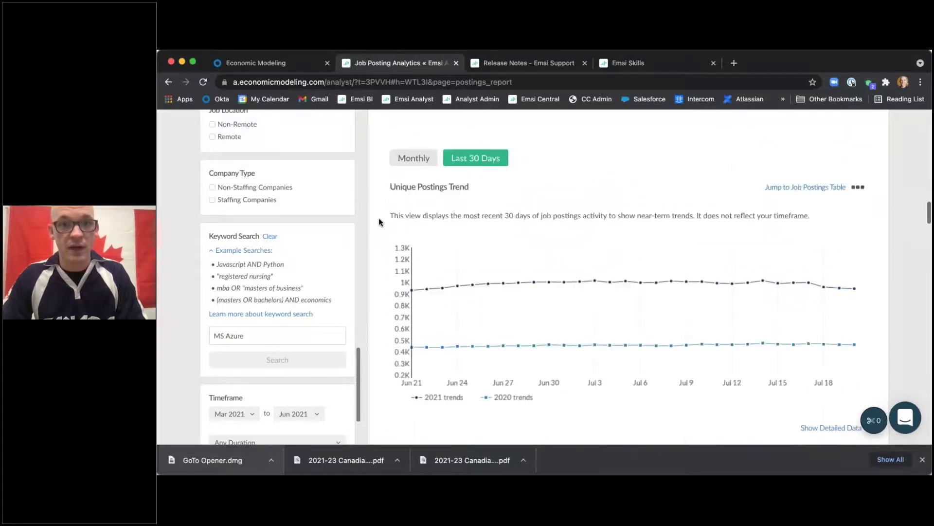
pyautogui.scroll(-4, 384, 185)
pyautogui.click(395, 138)
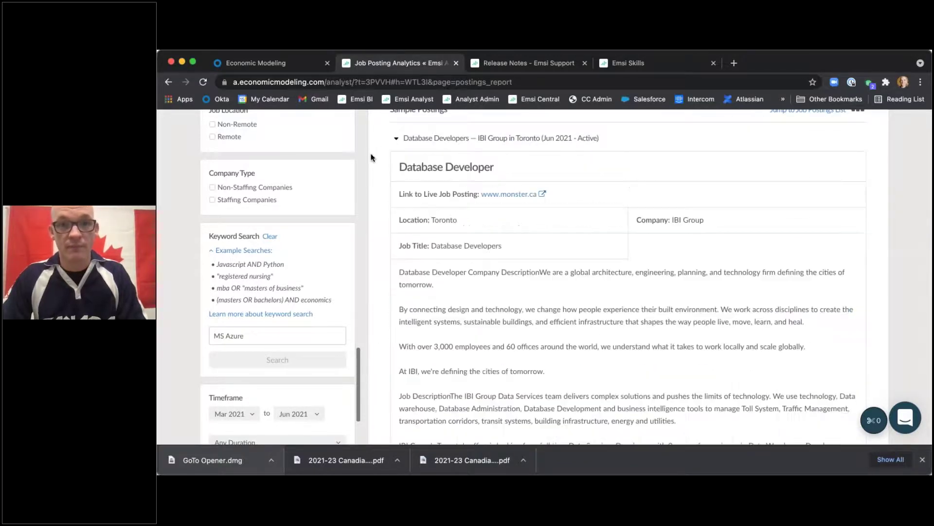
pyautogui.scroll(-5, 409, 238)
pyautogui.scroll(6, 421, 225)
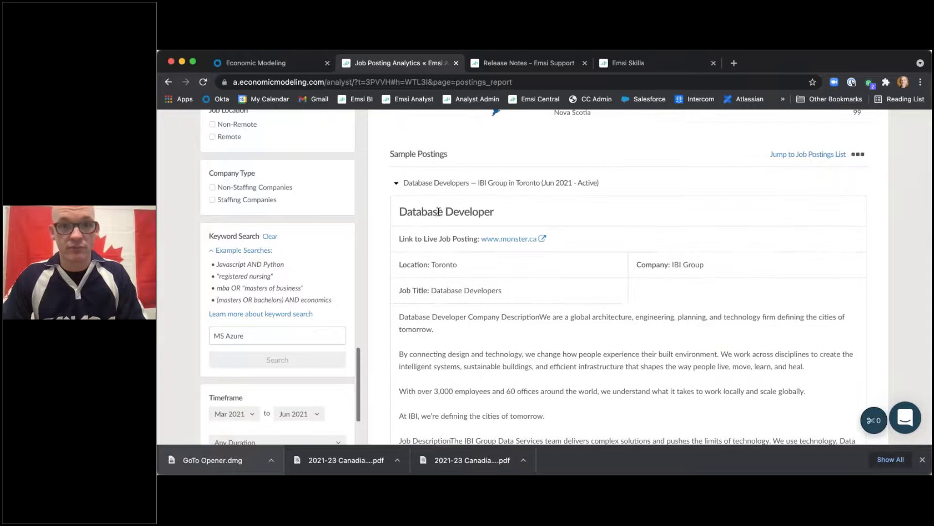
pyautogui.scroll(-10, 442, 241)
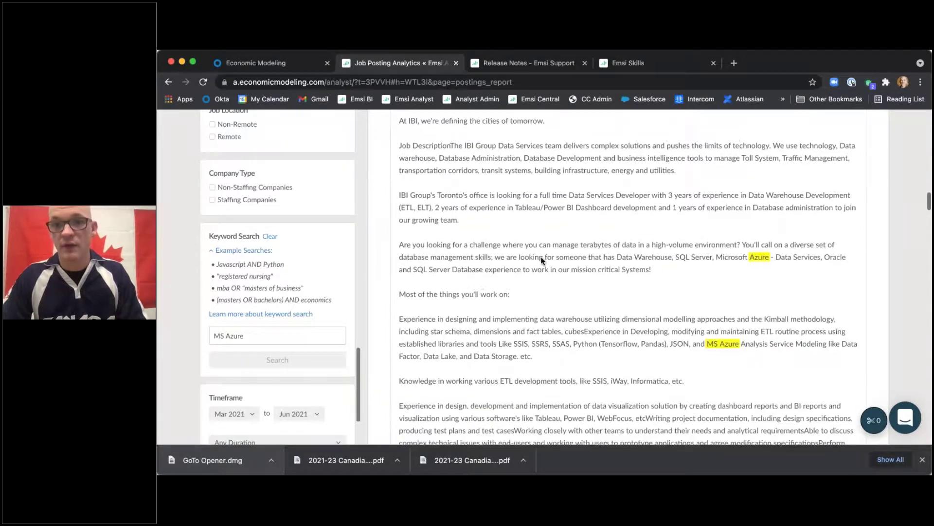
pyautogui.scroll(-1, 633, 278)
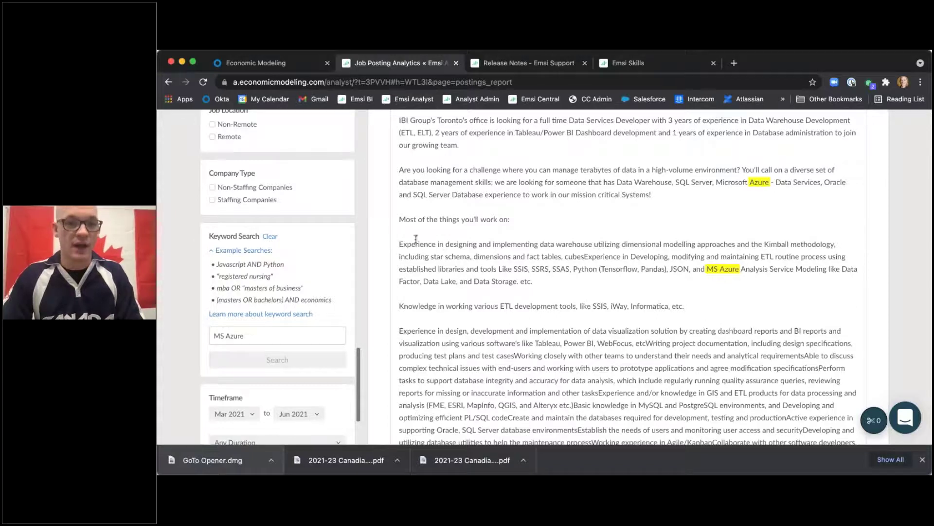
# - Clear the "MS Azure" keyword search text and collapse the Database Developers sample posting from IBI Group
pyautogui.scroll(2, 375, 246)
pyautogui.moveTo(248, 336); pyautogui.dragTo(198, 336)
pyautogui.press('BackSpace')
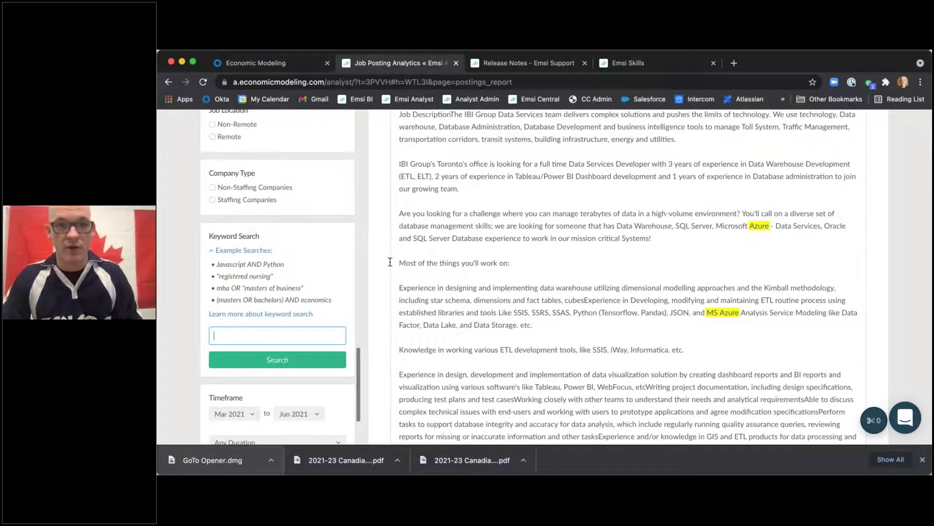
pyautogui.scroll(10, 374, 262)
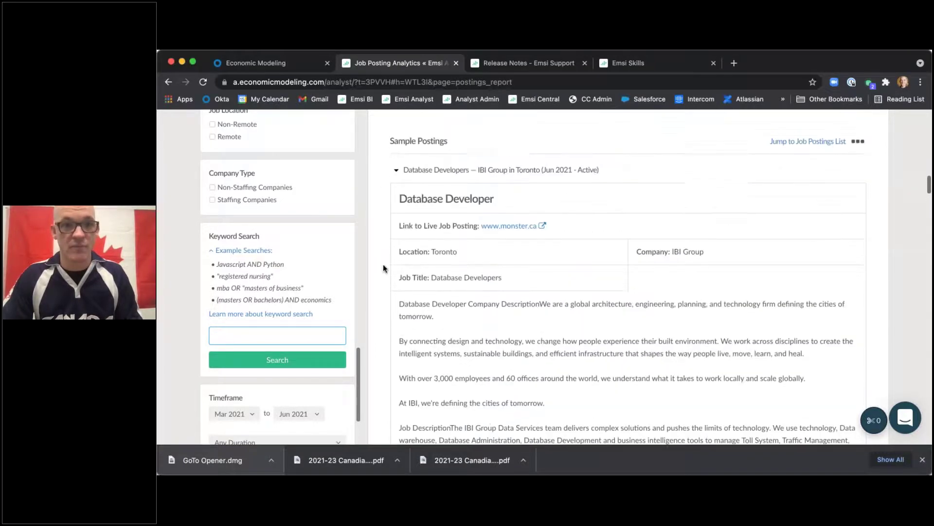
pyautogui.click(397, 204)
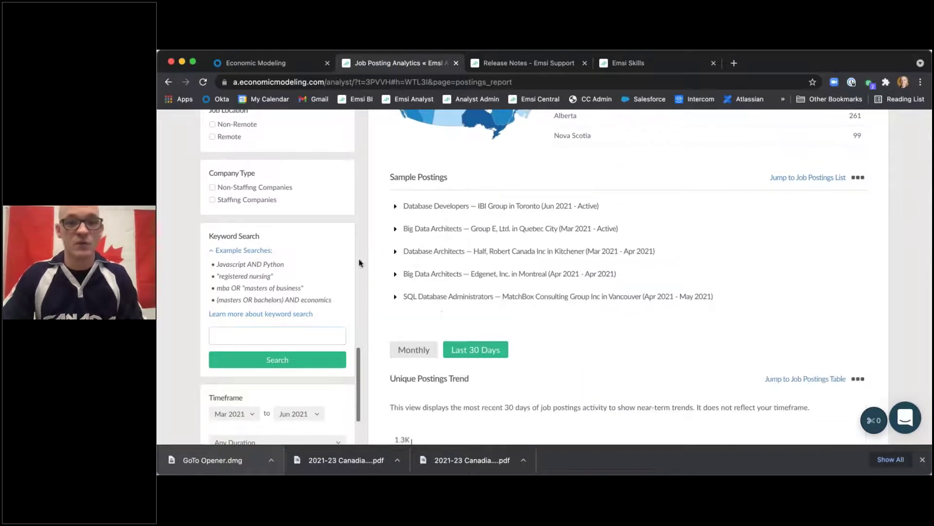
# - Switch the Unique Postings Trend chart to the monthly view
pyautogui.scroll(-2, 385, 273)
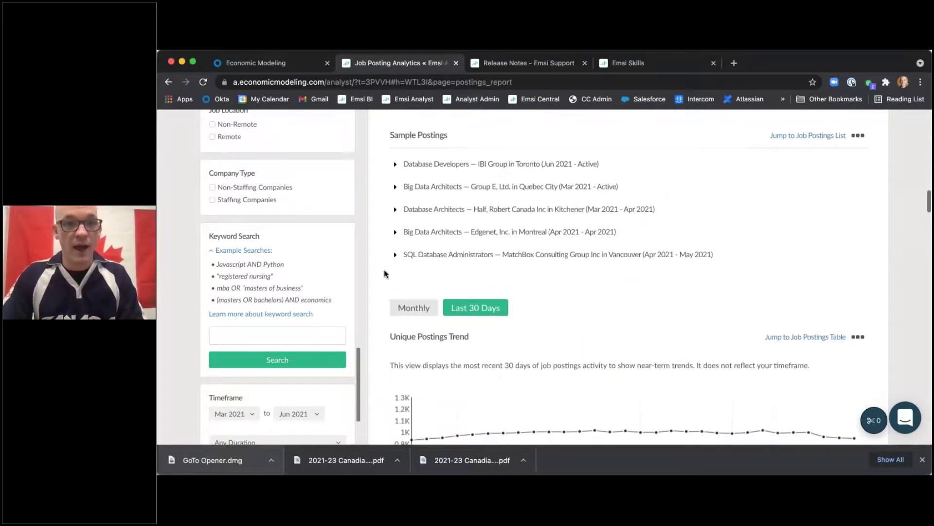
pyautogui.scroll(3, 295, 249)
pyautogui.scroll(-5, 381, 251)
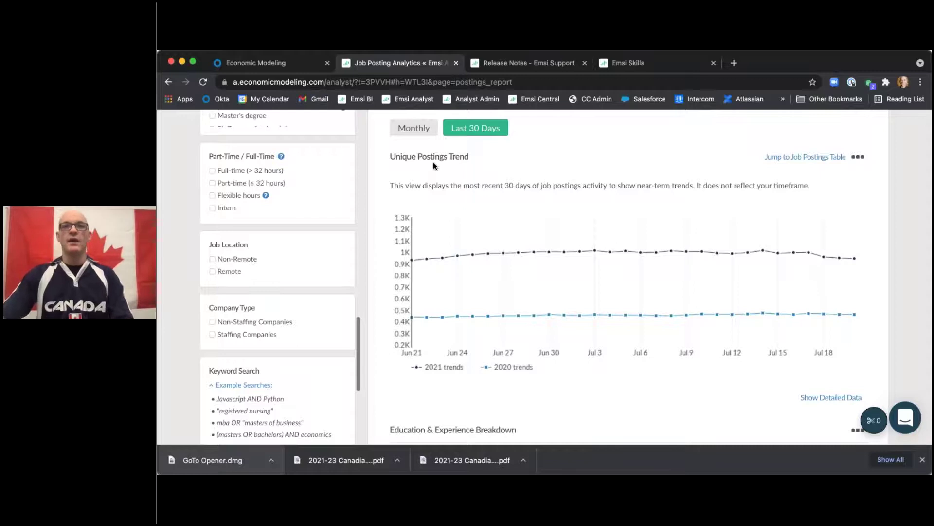
pyautogui.click(420, 131)
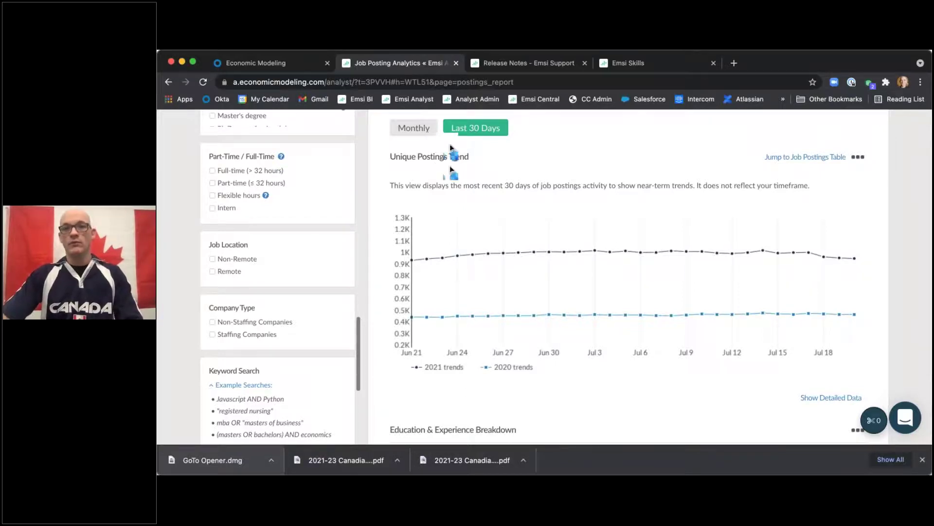
pyautogui.moveTo(770, 257)
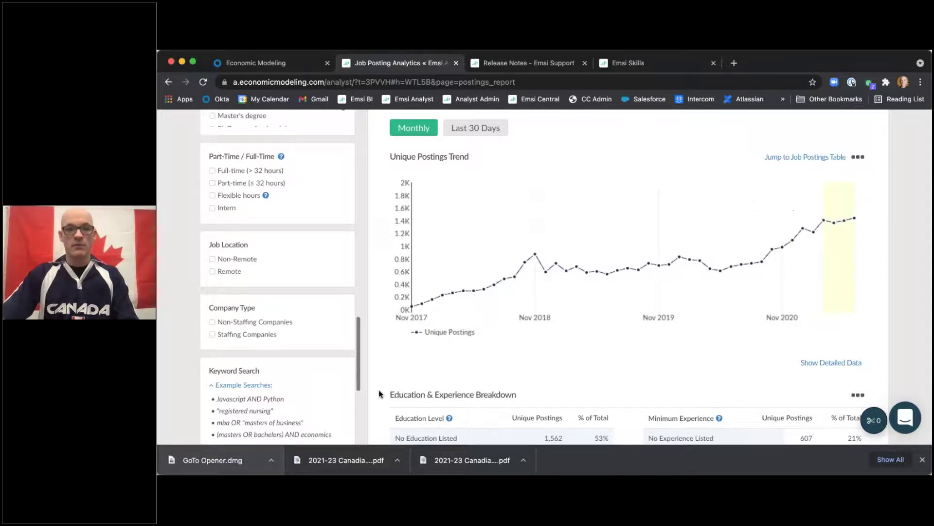
# - Review the report's education and experience breakdown and its top posting companies and cities
pyautogui.scroll(-5, 383, 390)
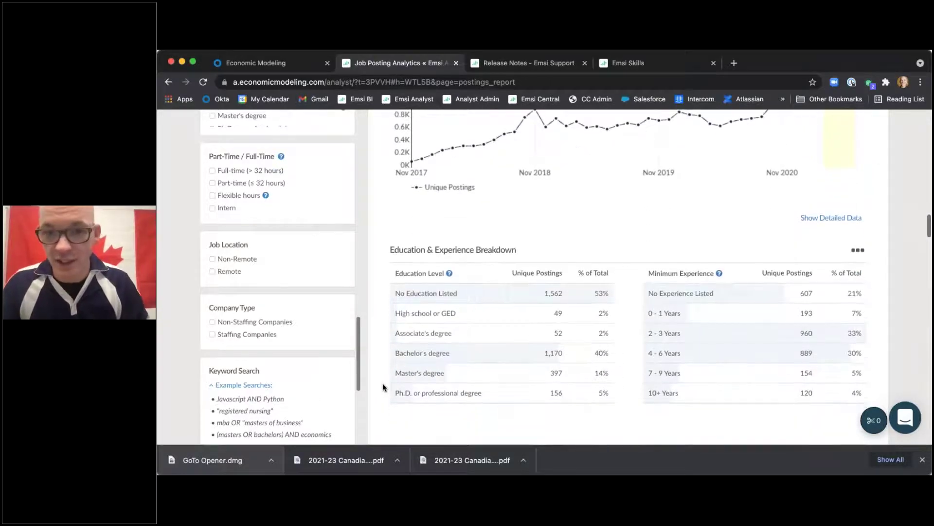
pyautogui.scroll(-1, 382, 387)
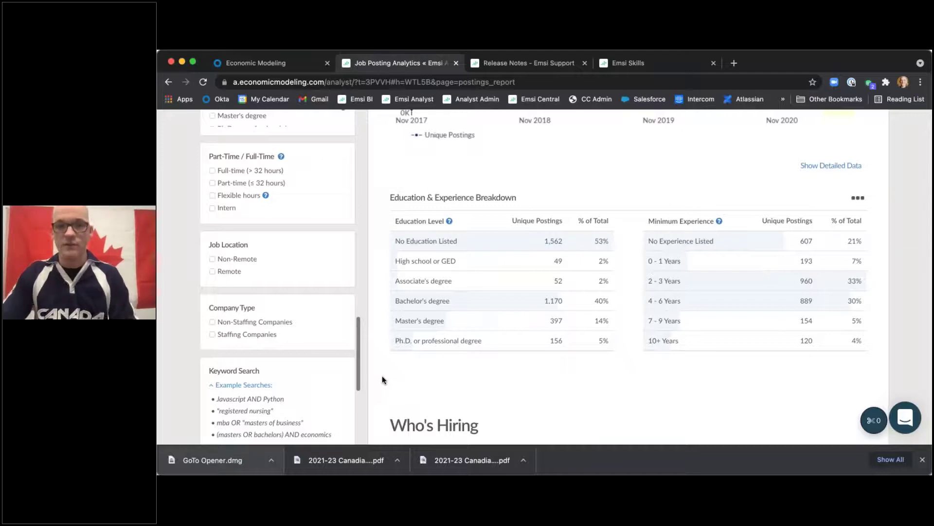
pyautogui.scroll(-8, 378, 376)
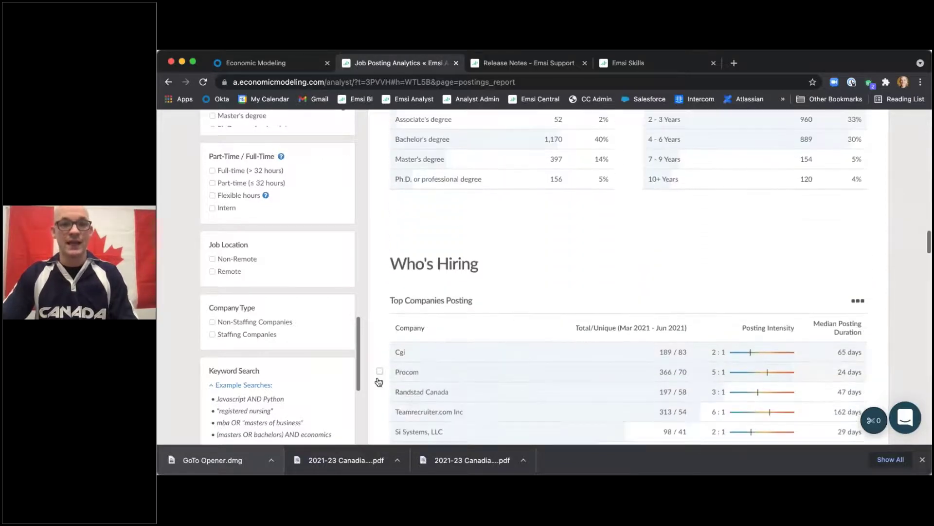
pyautogui.scroll(-2, 378, 381)
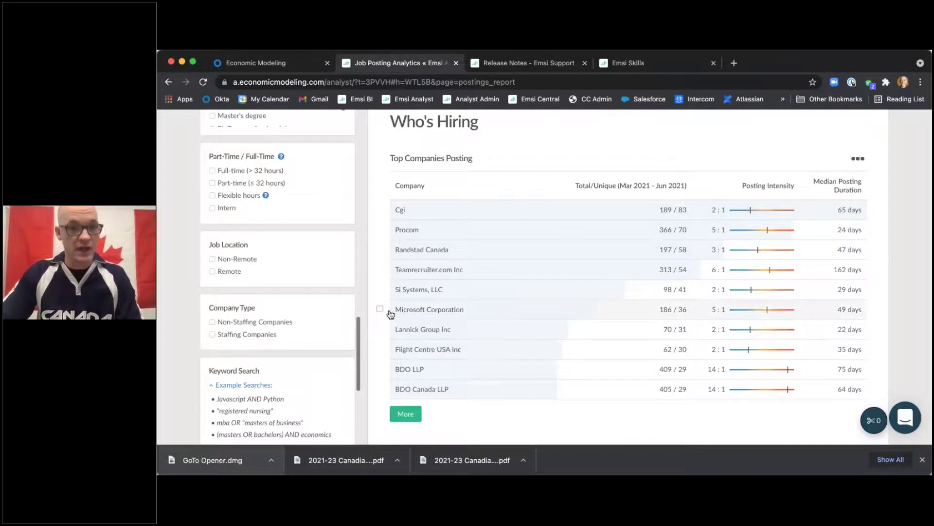
pyautogui.scroll(-10, 379, 344)
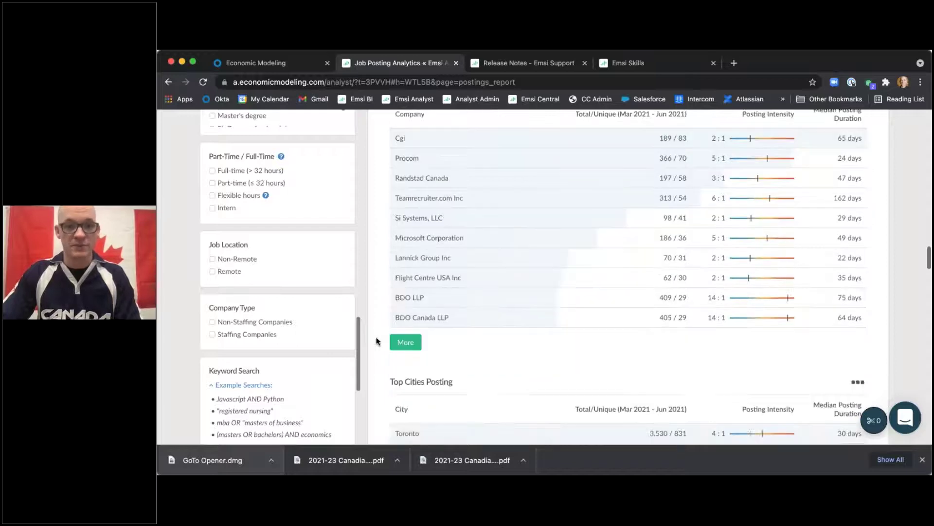
pyautogui.scroll(-3, 378, 345)
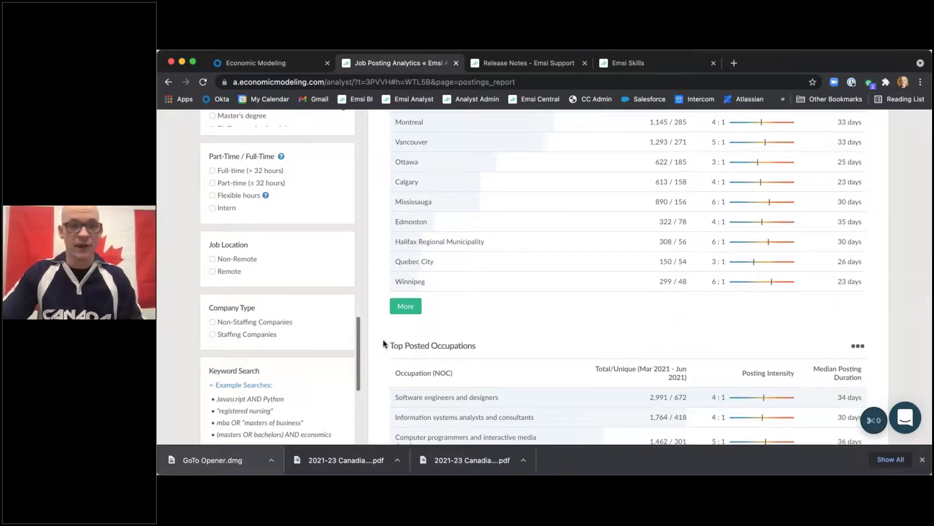
pyautogui.scroll(-8, 380, 346)
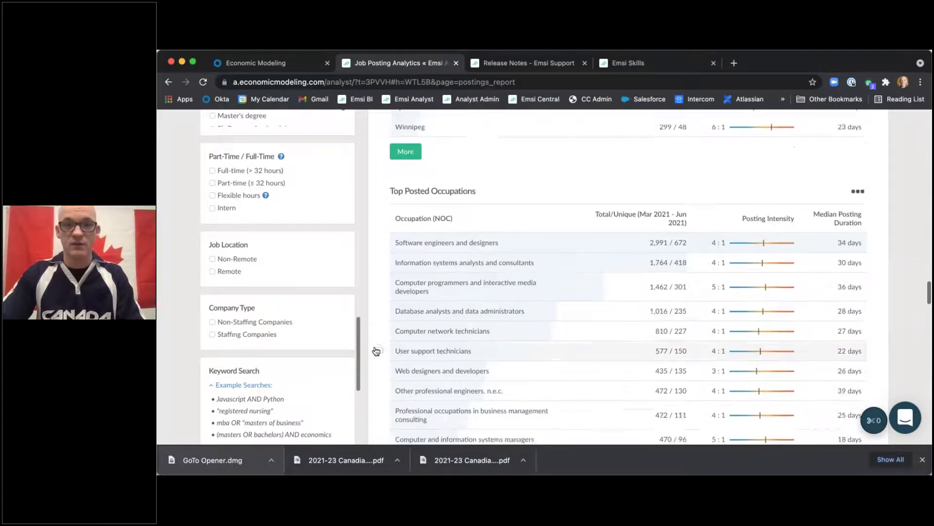
# - Select software engineers and designers, information systems analysts and consultants, computer programmers and interactive media developers, and database analysts and data administrators among the top posted occupations
pyautogui.scroll(-2, 378, 351)
pyautogui.scroll(-2, 380, 351)
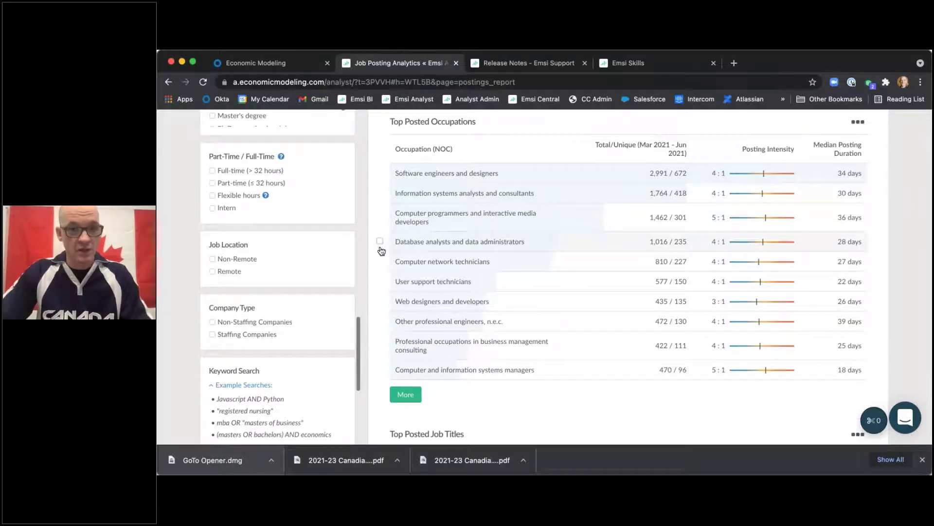
pyautogui.scroll(-1, 382, 256)
pyautogui.click(381, 206)
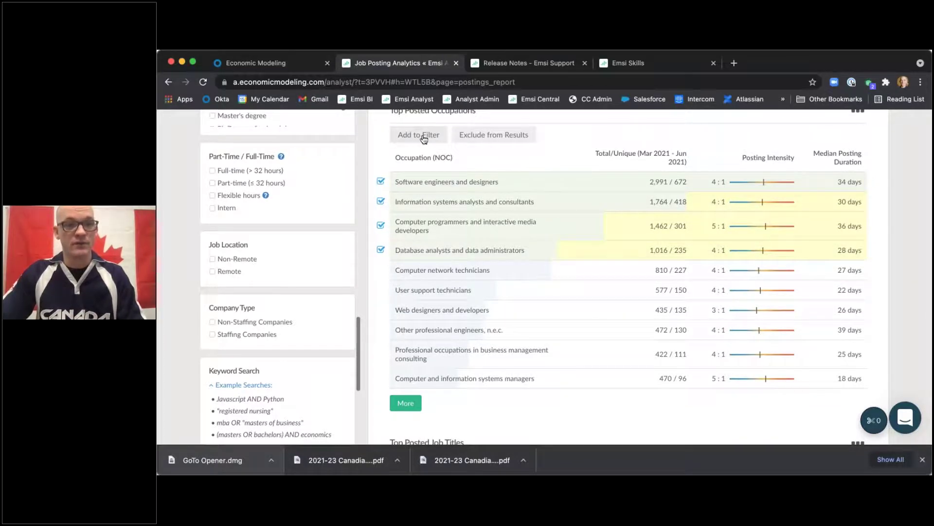
# - Review the report's top job titles, industries, hard skills, common skills and qualifications
pyautogui.scroll(-5, 374, 288)
pyautogui.scroll(-8, 375, 288)
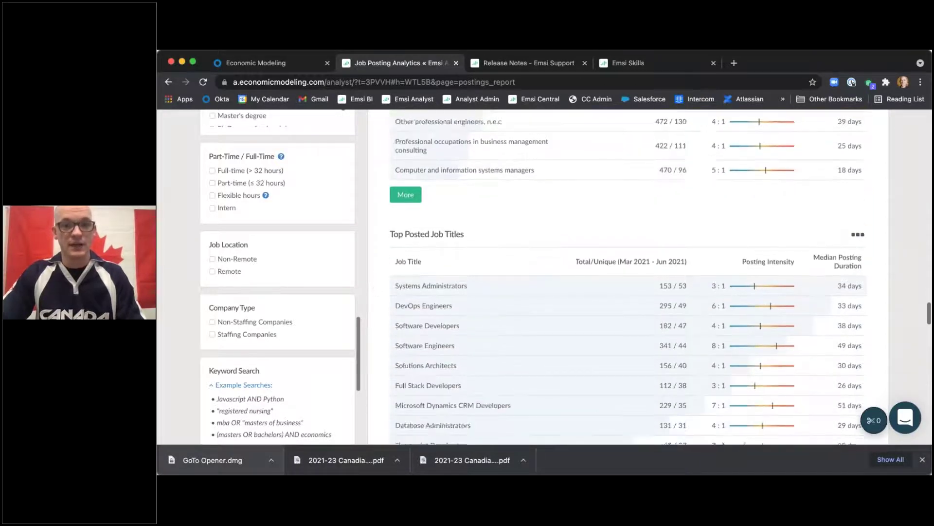
pyautogui.scroll(-9, 379, 287)
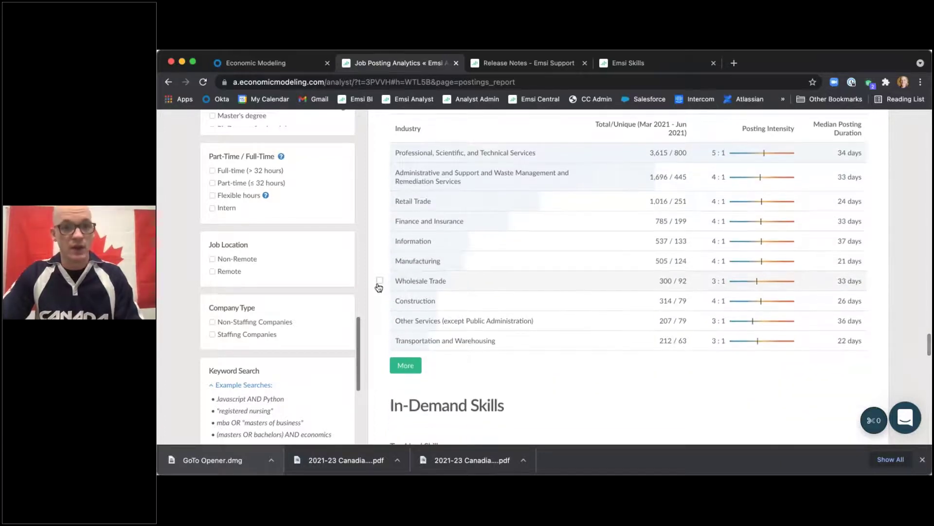
pyautogui.scroll(-8, 379, 287)
pyautogui.scroll(-4, 379, 287)
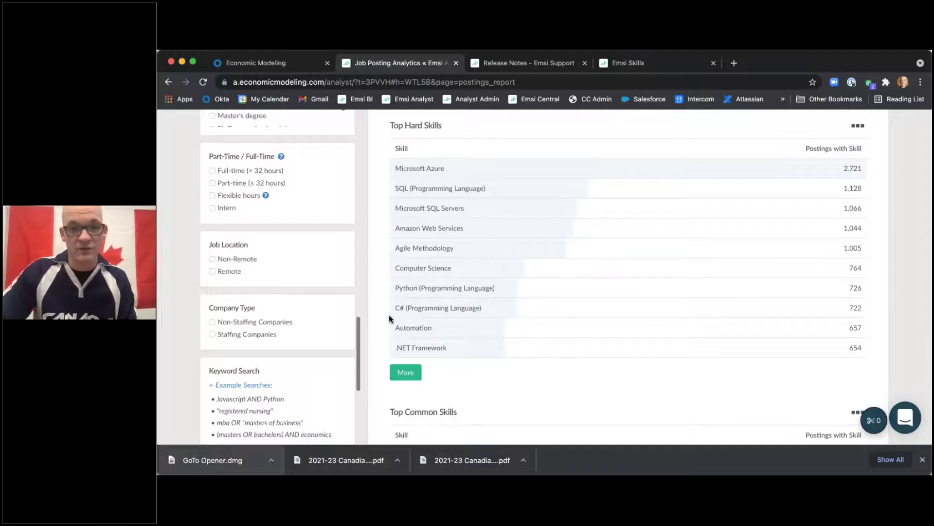
pyautogui.scroll(-7, 380, 321)
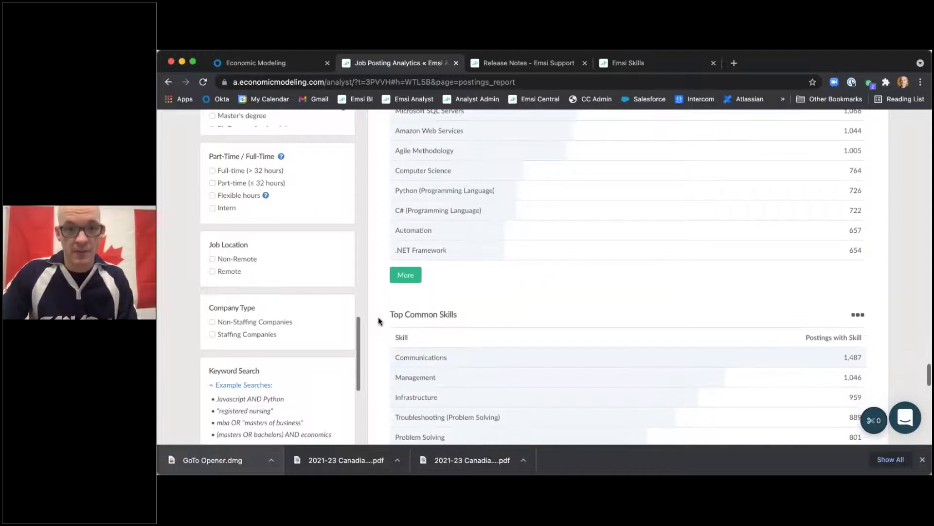
pyautogui.scroll(-3, 380, 320)
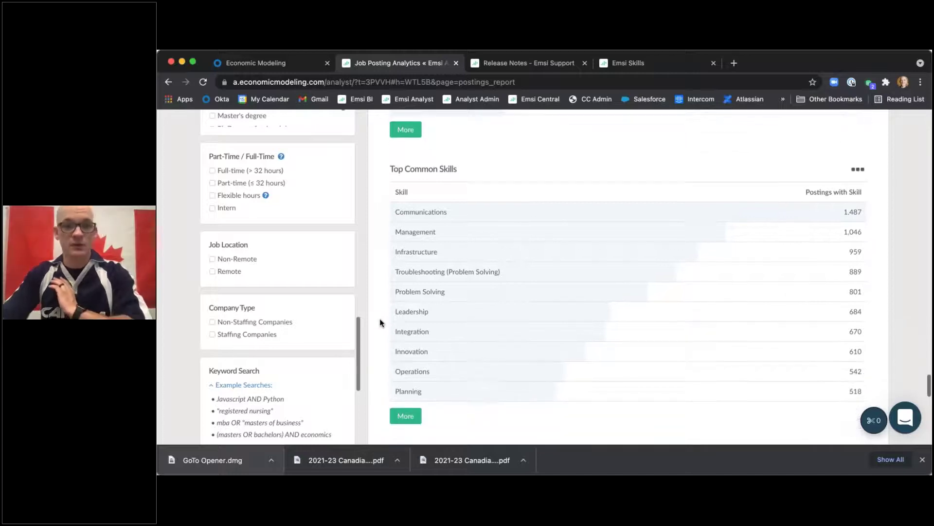
pyautogui.scroll(-8, 379, 319)
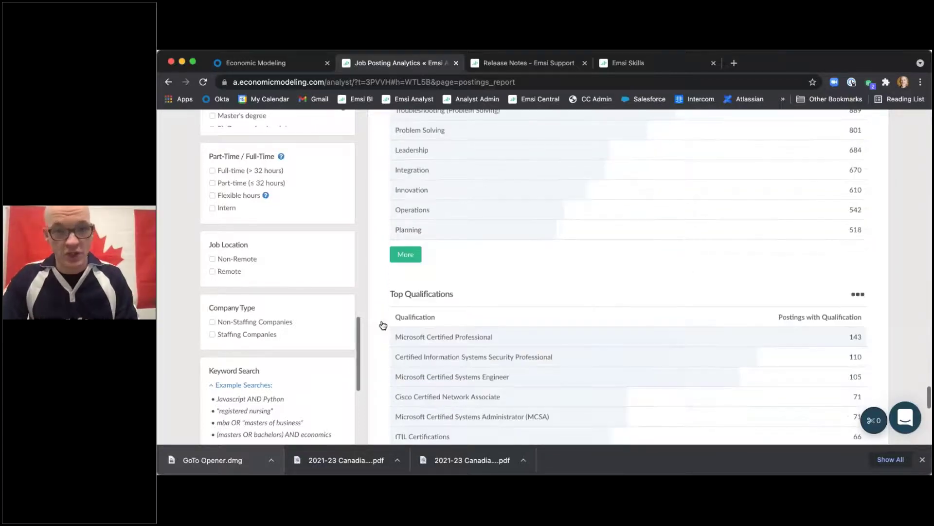
pyautogui.scroll(-1, 382, 322)
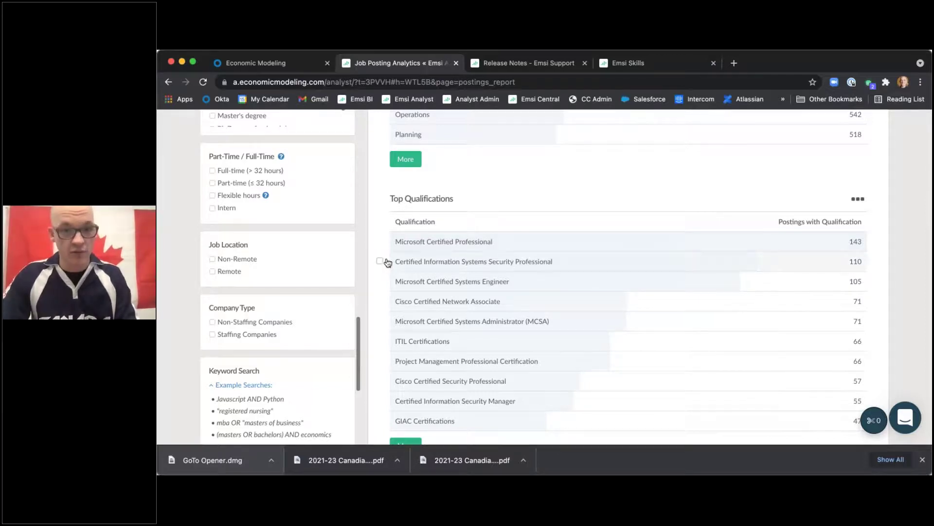
pyautogui.scroll(-1, 382, 272)
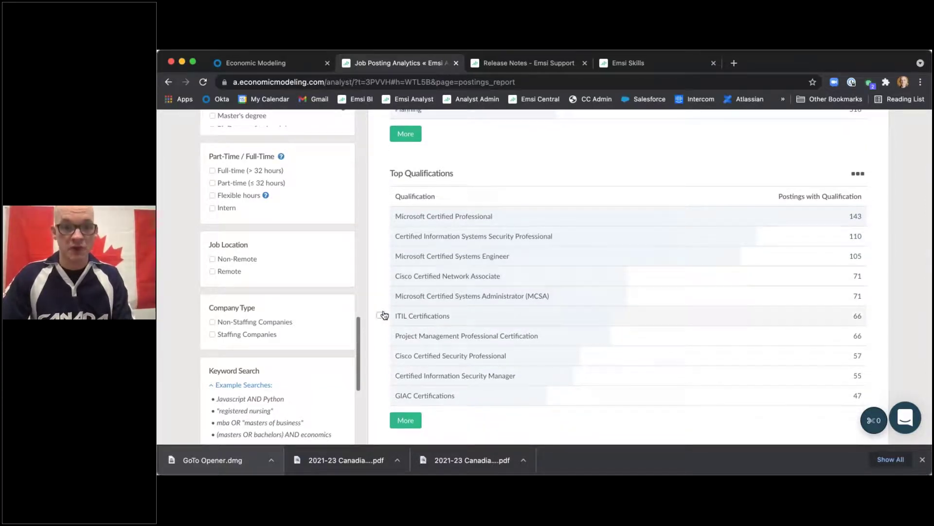
pyautogui.scroll(-15, 374, 158)
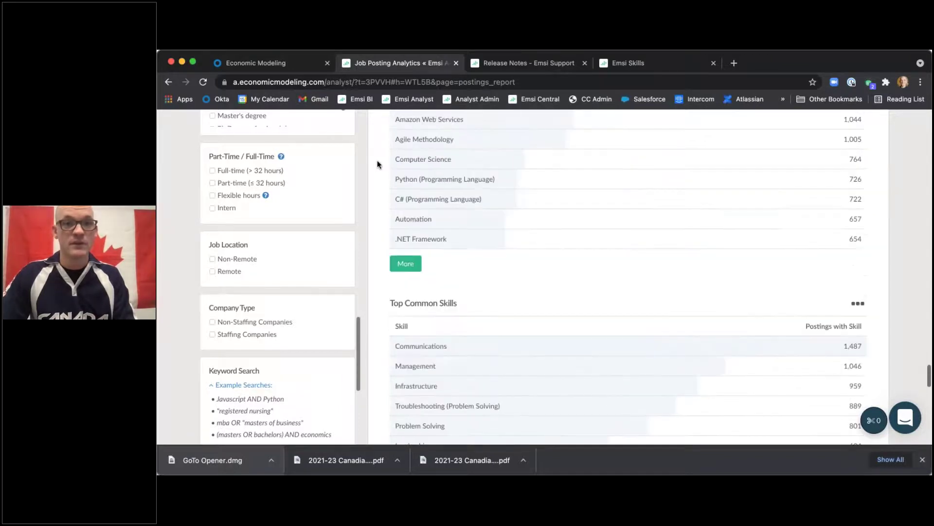
# - Add the four selected occupations in the Top Posted Occupations table to the report's filter
pyautogui.scroll(10, 378, 161)
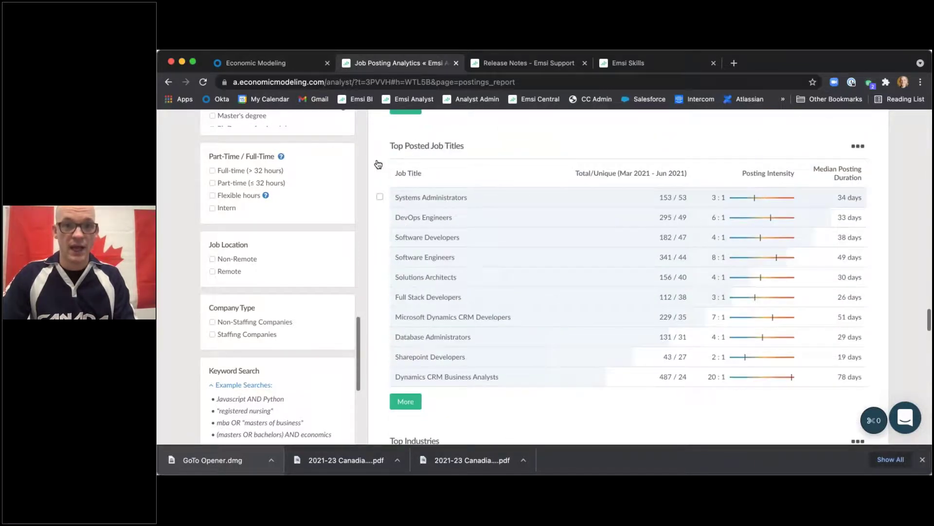
pyautogui.scroll(1, 418, 160)
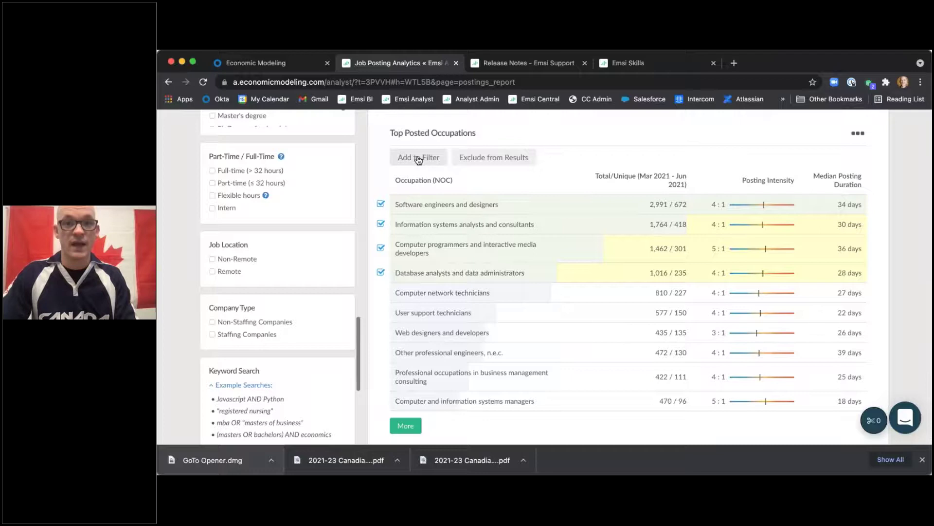
pyautogui.click(418, 159)
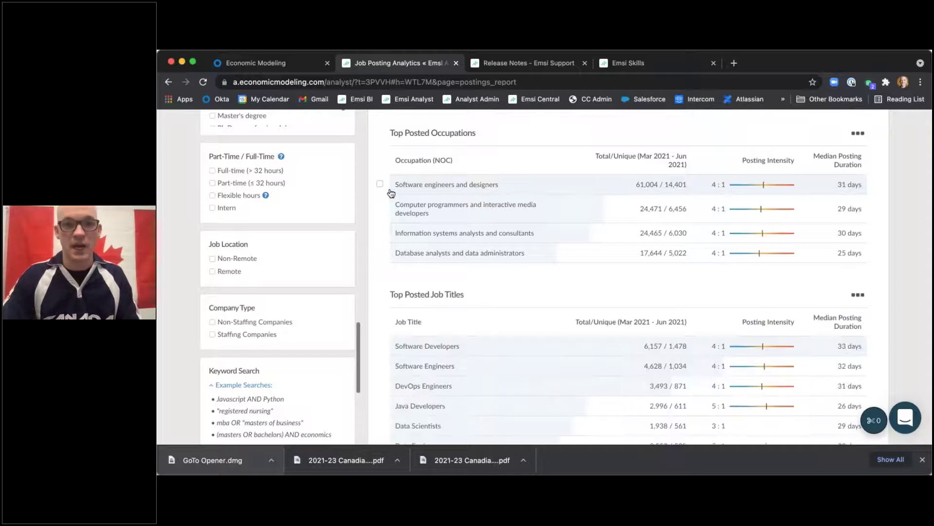
# - Review the occupation-filtered report's top posted occupations, top companies posting and top hard skills
pyautogui.scroll(6, 379, 172)
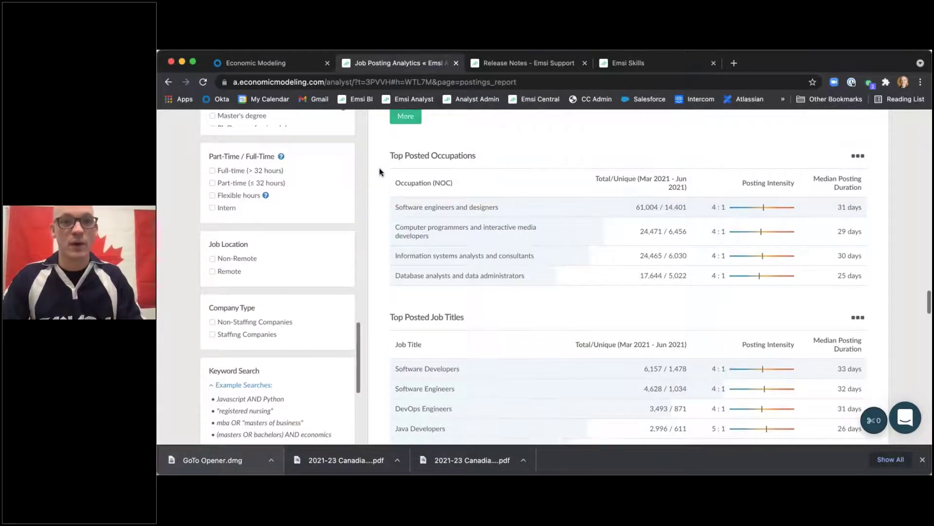
pyautogui.scroll(6, 376, 171)
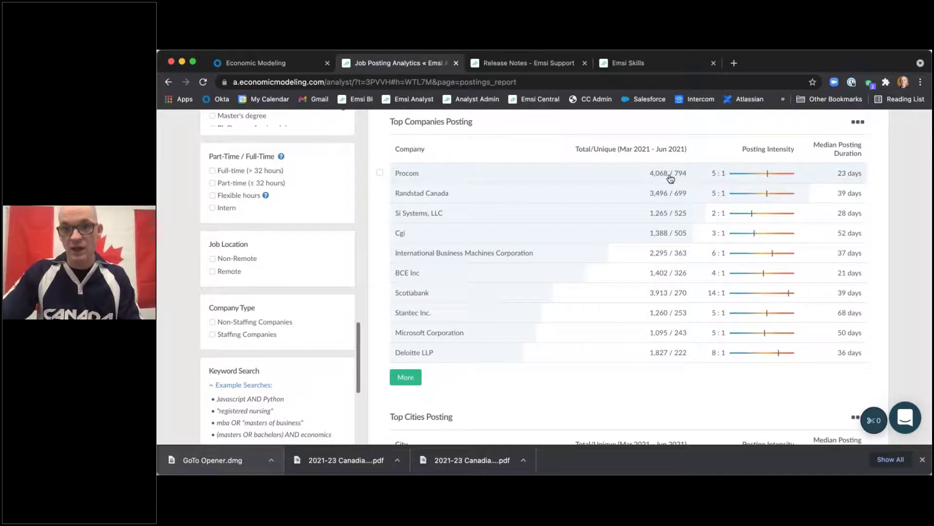
pyautogui.scroll(-3, 374, 267)
pyautogui.scroll(-9, 372, 263)
pyautogui.scroll(-7, 378, 267)
pyautogui.scroll(-4, 379, 275)
pyautogui.scroll(-6, 378, 276)
pyautogui.scroll(-2, 381, 282)
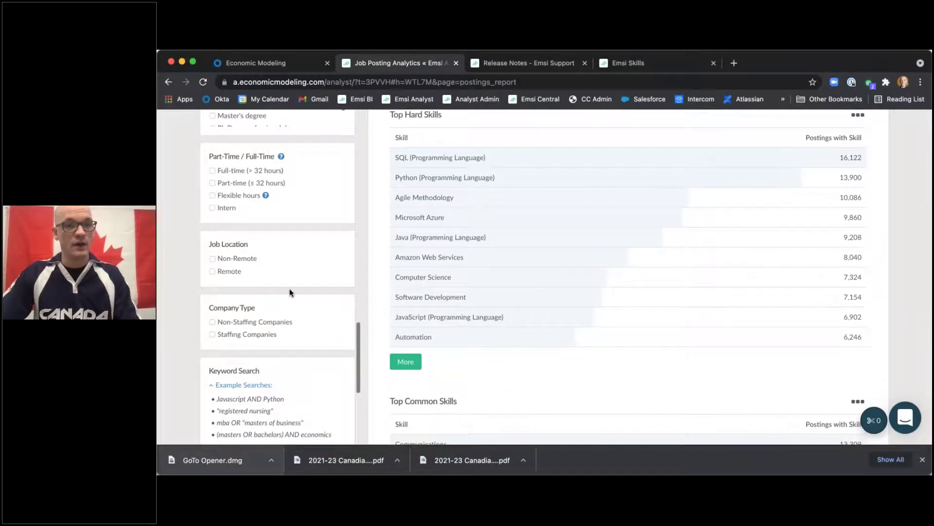
# - Clear the leftover "S Azure" text from the filter for postings that have all of the following skills
pyautogui.scroll(-2, 279, 284)
pyautogui.scroll(10, 280, 289)
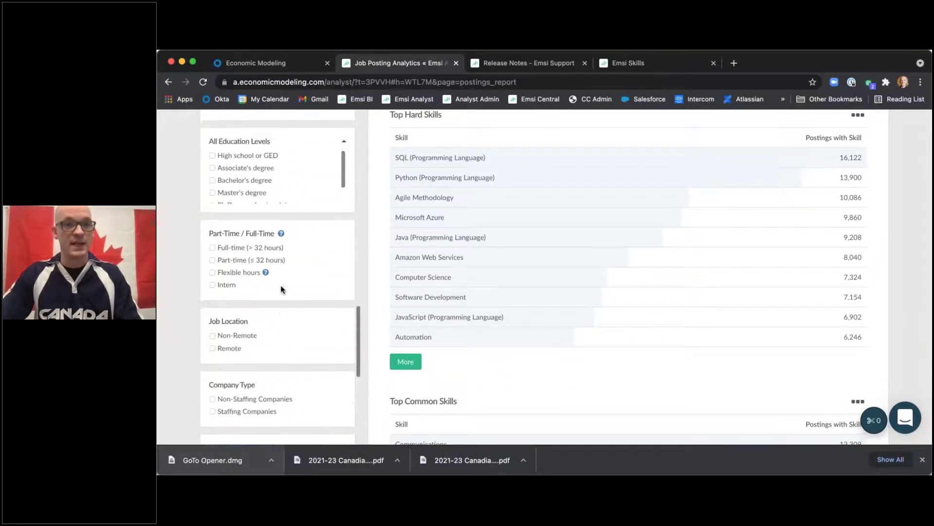
pyautogui.scroll(3, 282, 287)
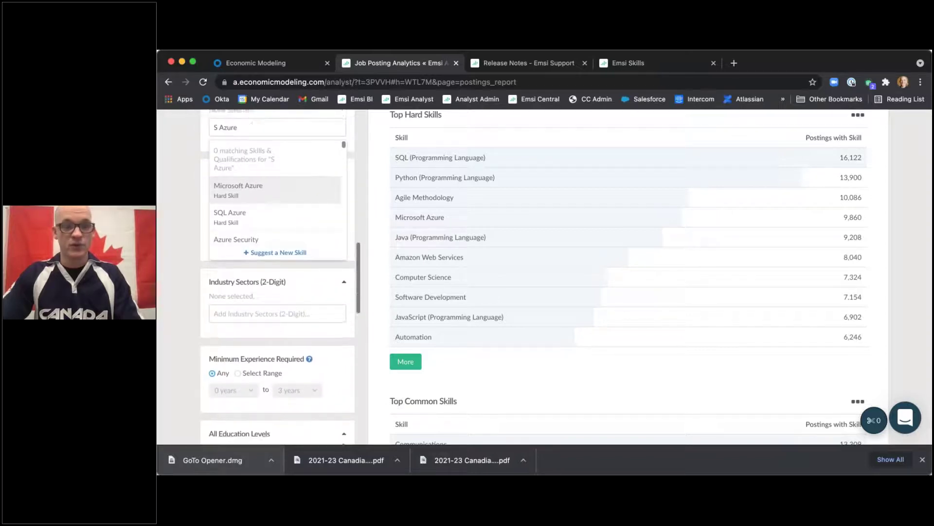
pyautogui.scroll(2, 281, 285)
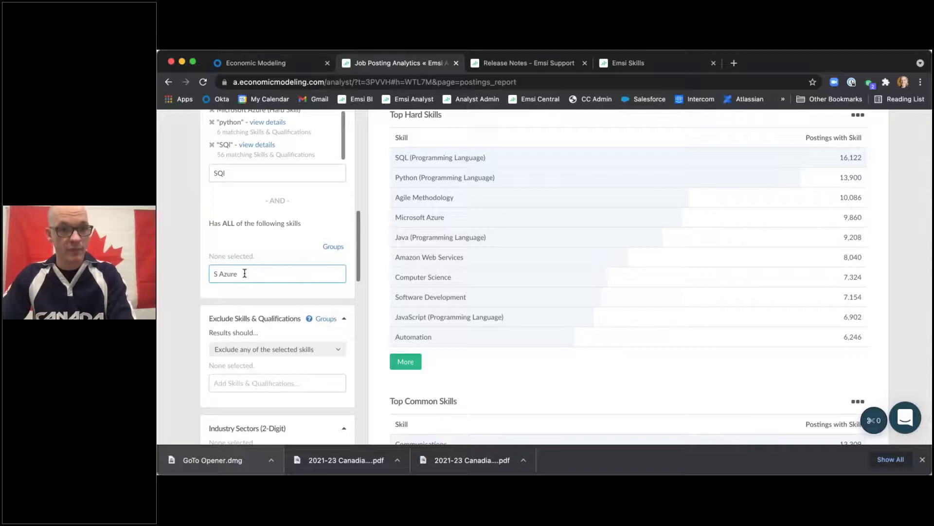
pyautogui.press('super+a')
pyautogui.press('BackSpace')
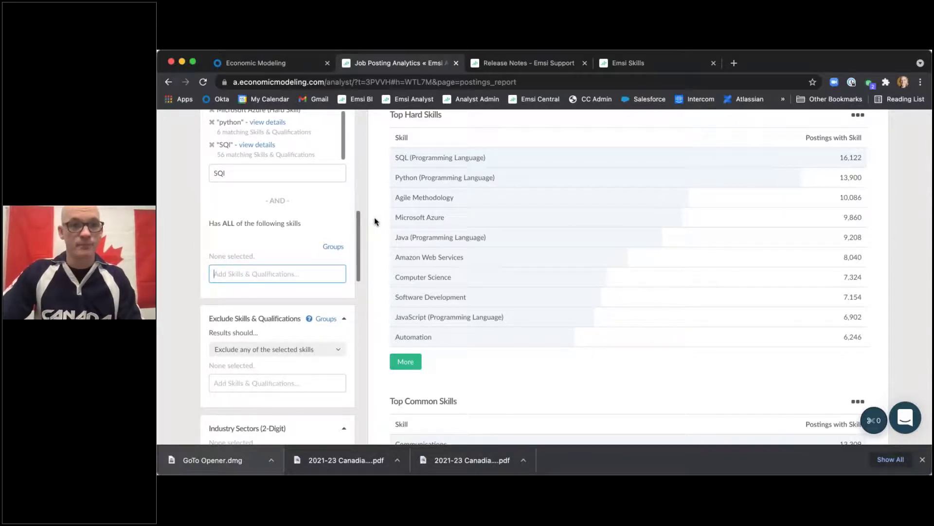
# - Remove the Microsoft Azure, "python" and "SQl" entries from the filter for postings that have any of the following skills
pyautogui.scroll(2, 281, 276)
pyautogui.click(212, 167)
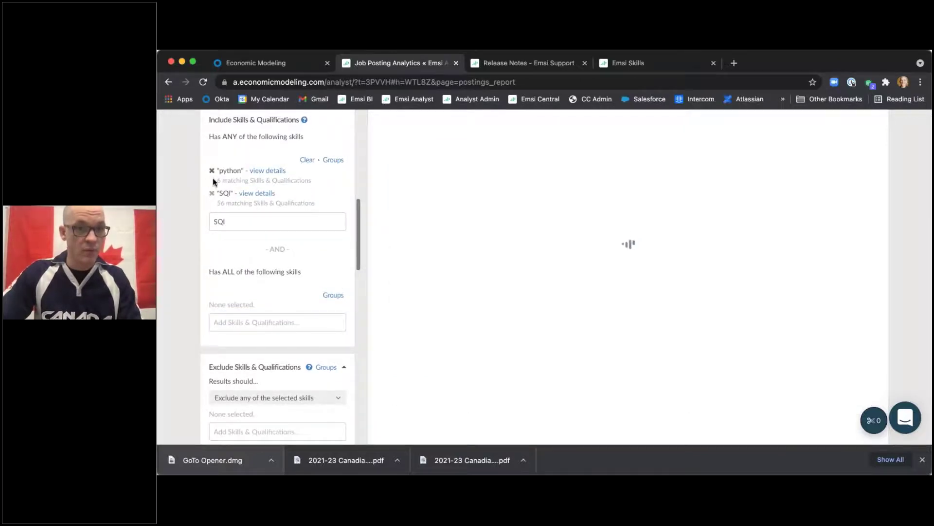
pyautogui.click(212, 171)
pyautogui.click(307, 159)
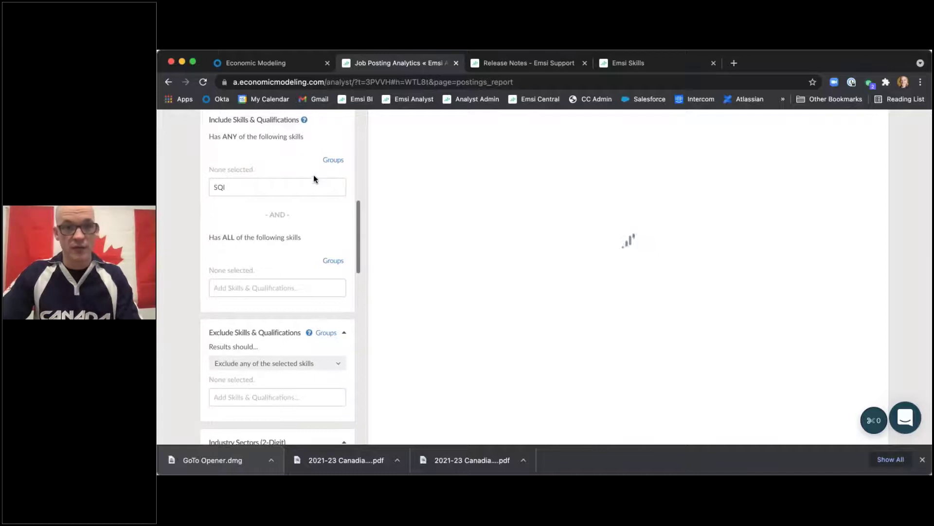
# - Review the top posted occupations, job titles, industries and hard skills for the four occupations without a skills filter
pyautogui.scroll(3, 336, 176)
pyautogui.scroll(5, 282, 165)
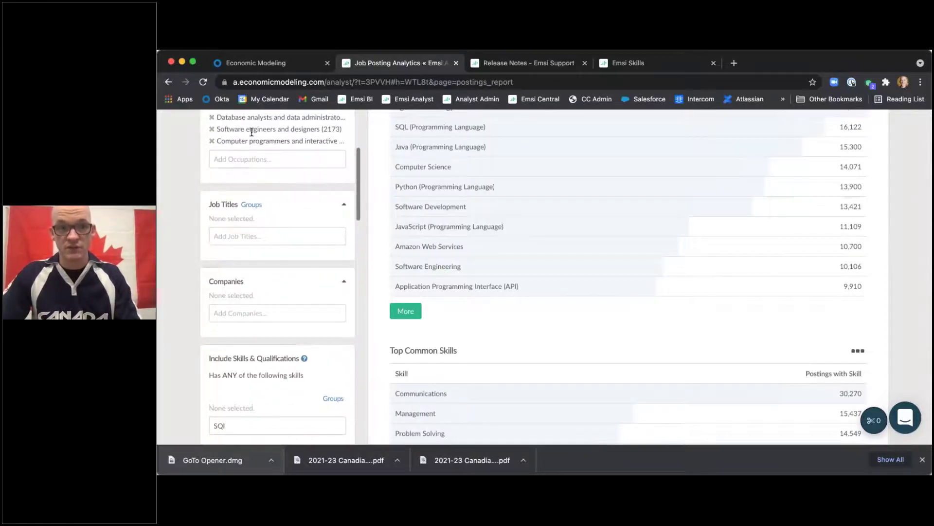
pyautogui.scroll(1, 252, 132)
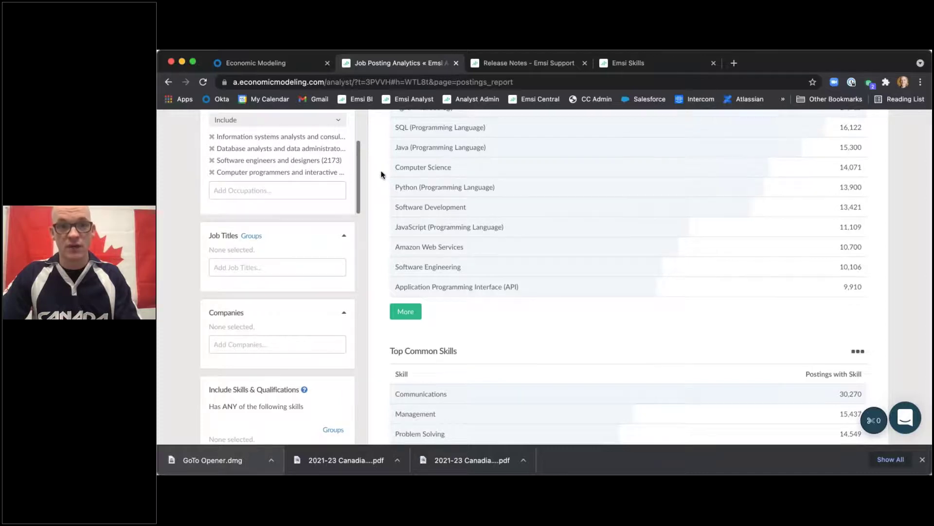
pyautogui.scroll(10, 379, 167)
pyautogui.scroll(10, 628, 278)
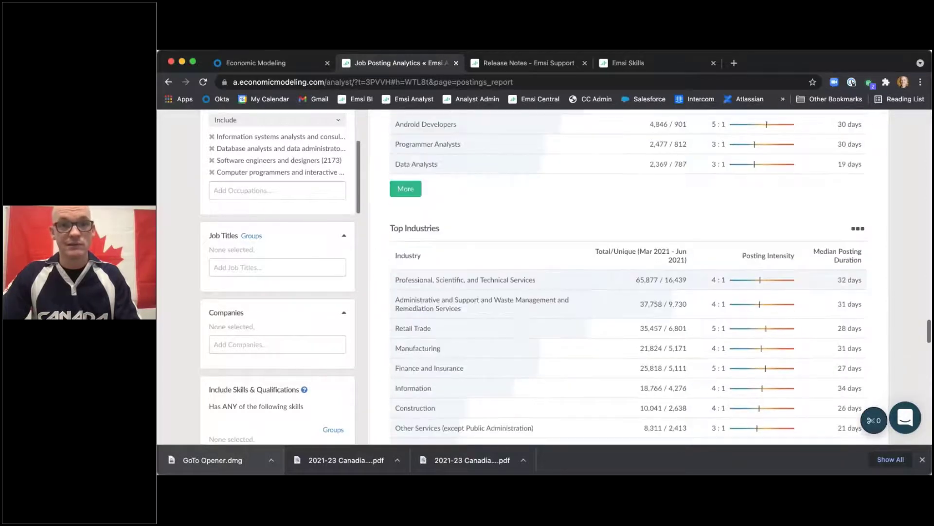
pyautogui.scroll(4, 382, 184)
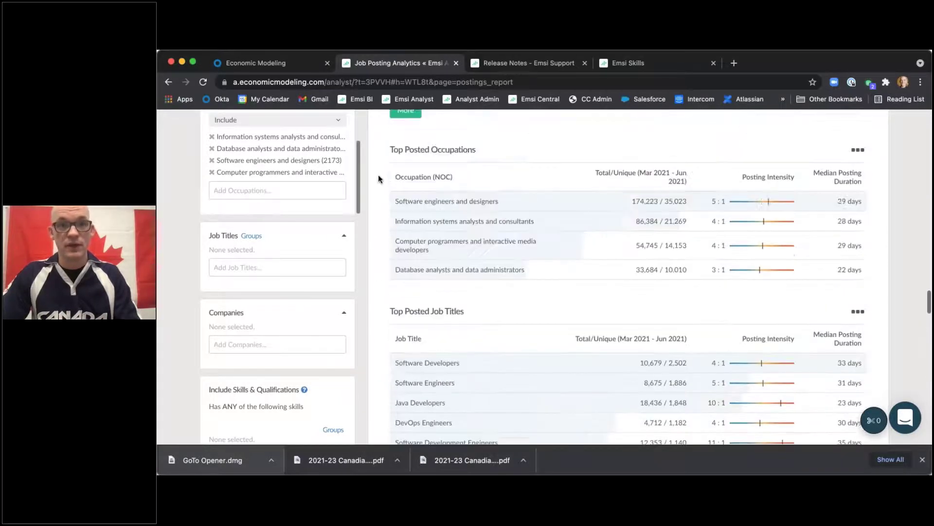
pyautogui.scroll(-5, 382, 184)
pyautogui.scroll(-3, 374, 188)
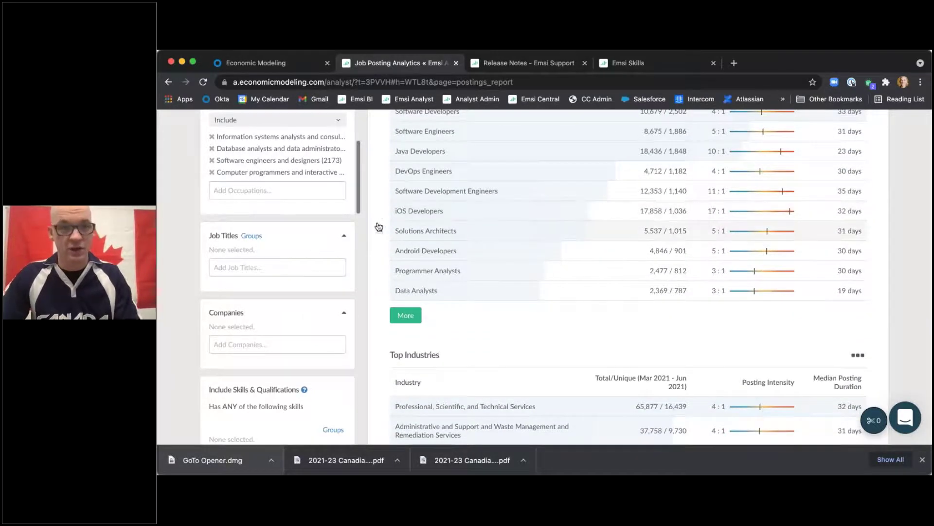
pyautogui.scroll(-12, 379, 227)
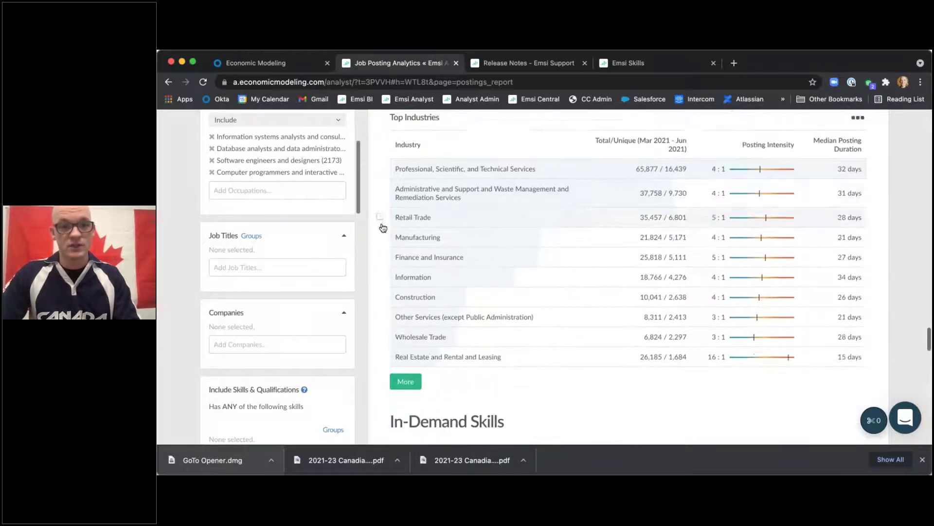
pyautogui.scroll(-9, 384, 227)
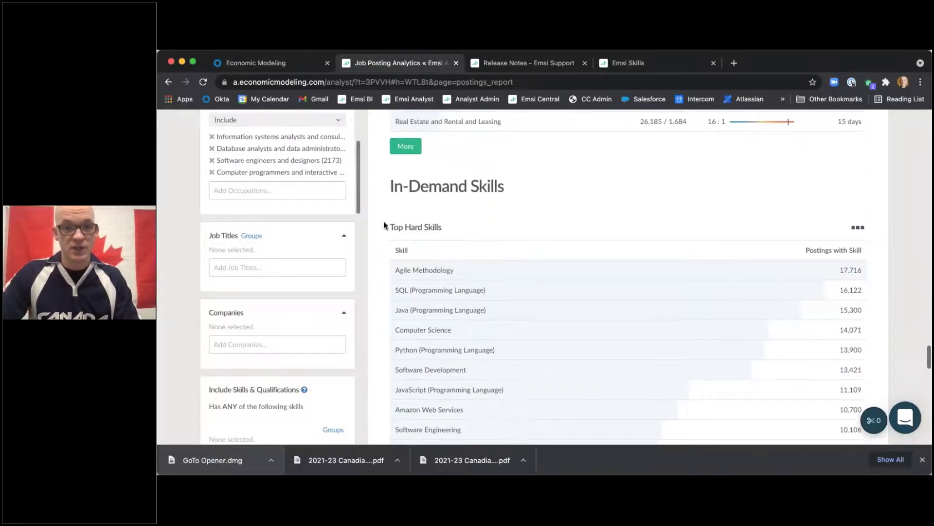
pyautogui.scroll(-1, 386, 223)
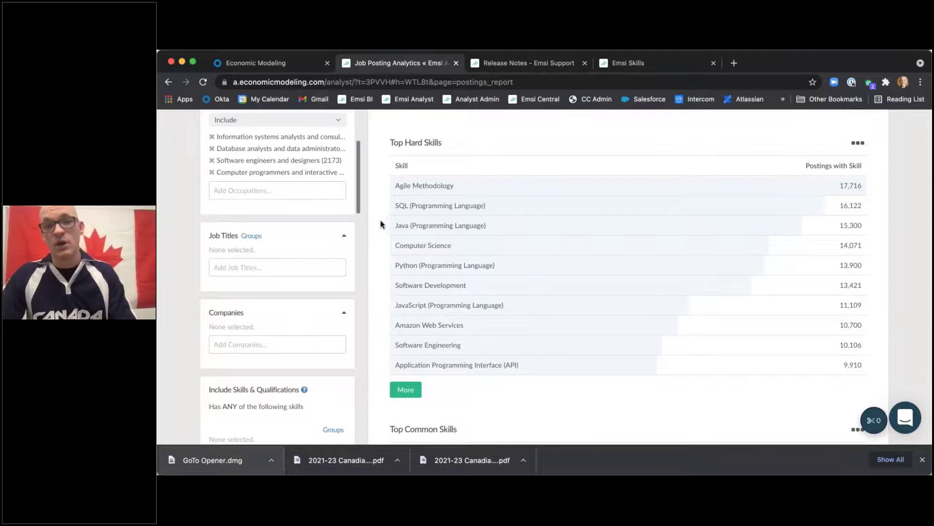
pyautogui.scroll(-1, 382, 223)
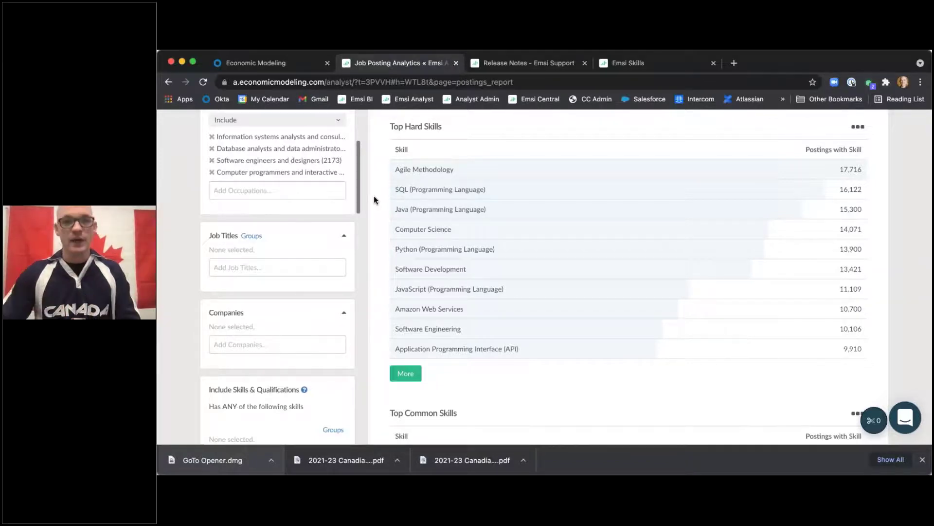
# - Review the report's top cities, education and experience breakdown, regional breakdown, advertised wage trend, advertised salary and job postings overview
pyautogui.scroll(2, 371, 179)
pyautogui.scroll(1, 371, 178)
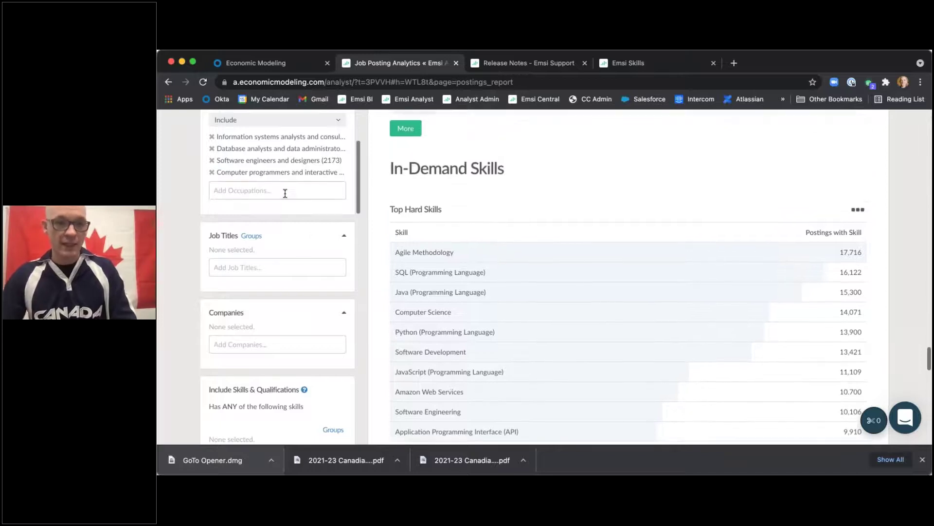
pyautogui.scroll(3, 284, 192)
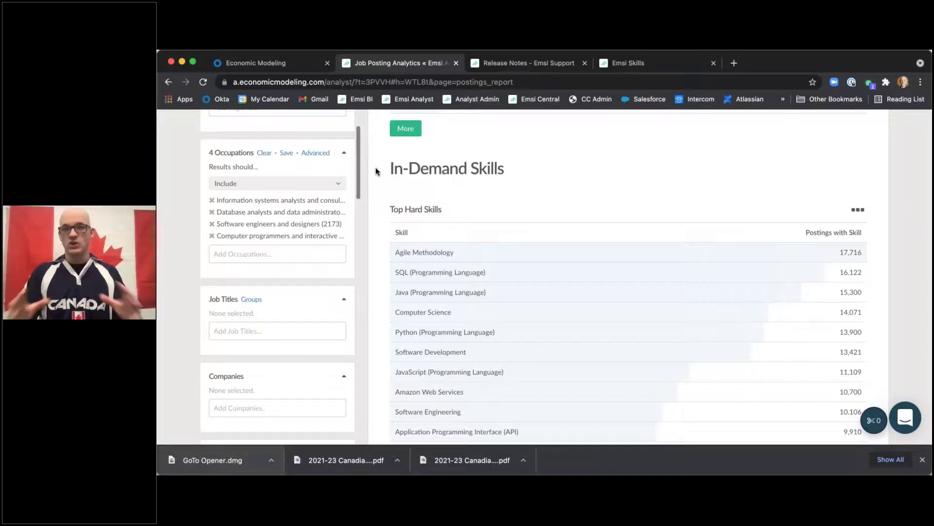
pyautogui.scroll(10, 375, 167)
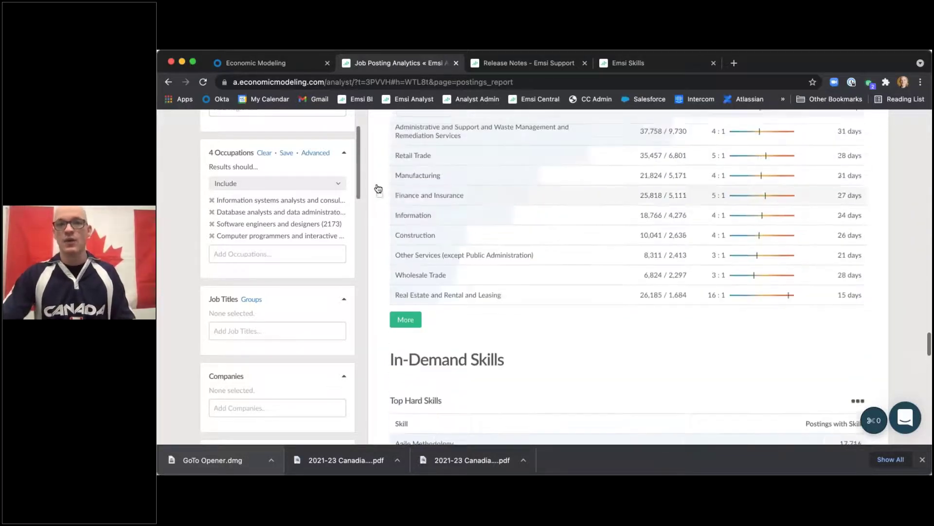
pyautogui.scroll(15, 628, 273)
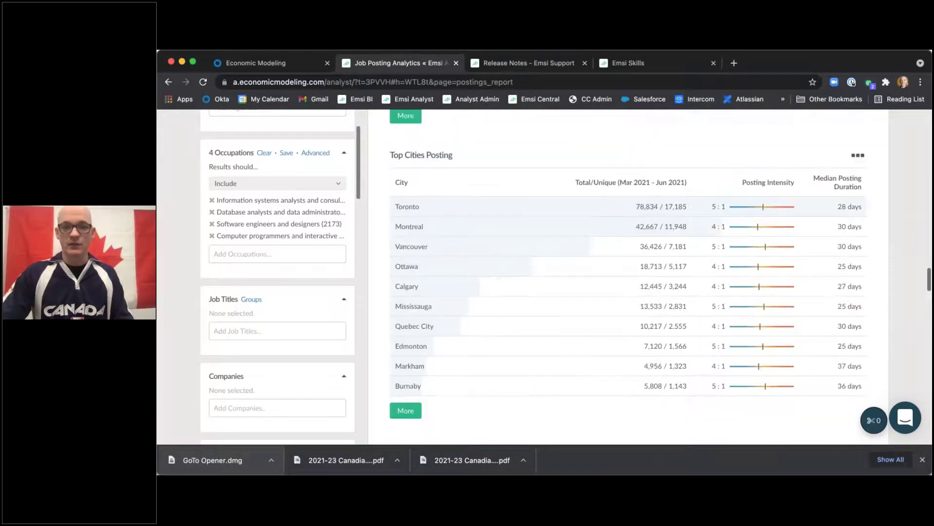
pyautogui.scroll(15, 377, 190)
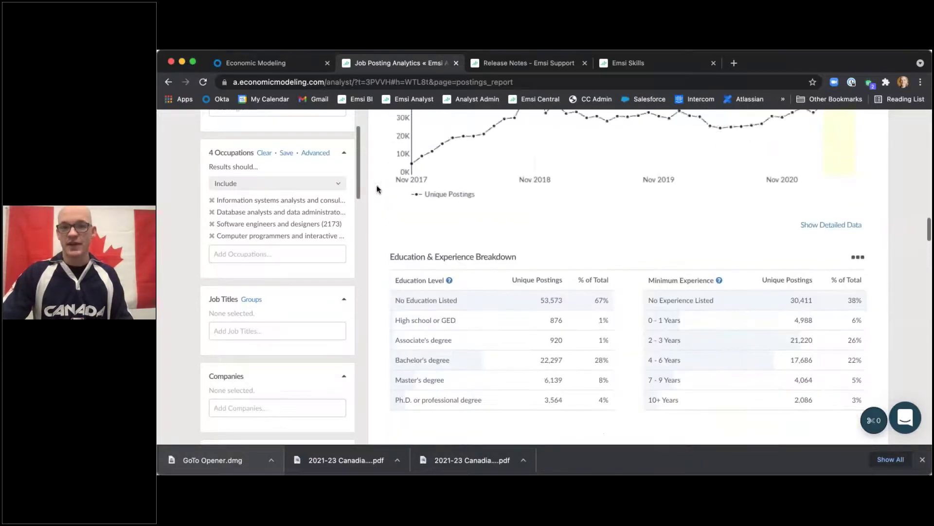
pyautogui.scroll(15, 377, 190)
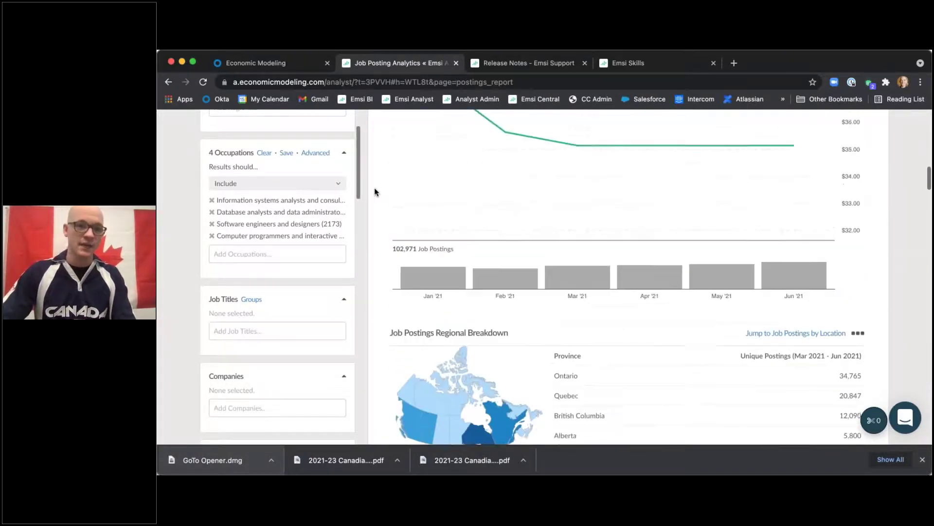
pyautogui.scroll(15, 377, 189)
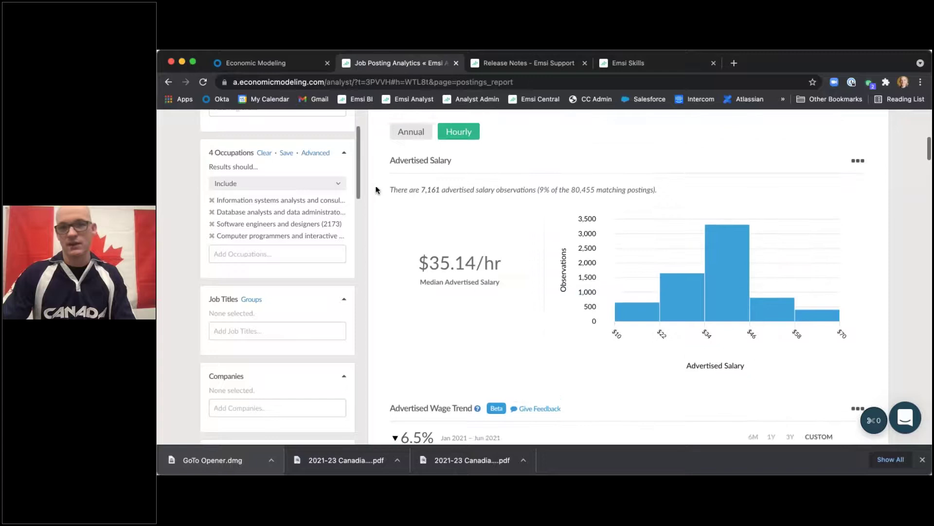
pyautogui.scroll(10, 378, 190)
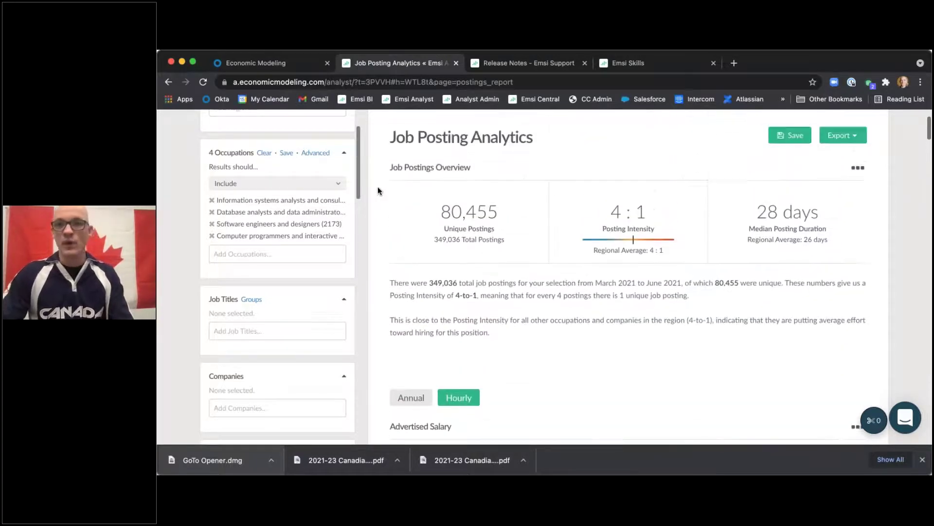
pyautogui.scroll(3, 275, 205)
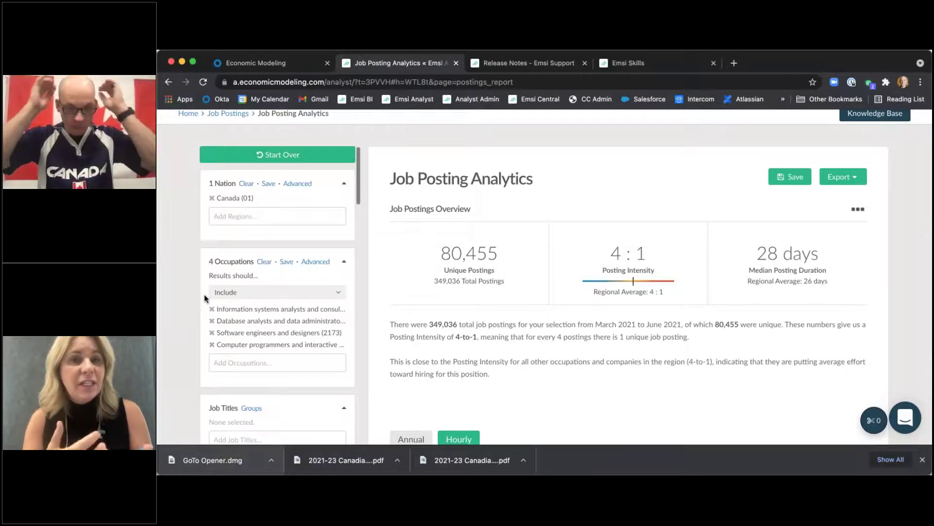
pyautogui.scroll(-3, 205, 298)
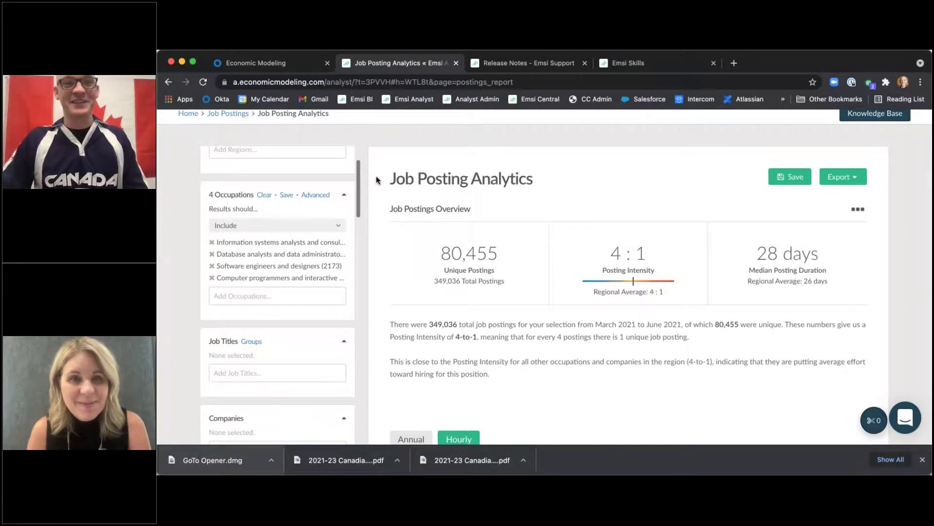
pyautogui.scroll(-1, 376, 180)
pyautogui.scroll(-2, 376, 180)
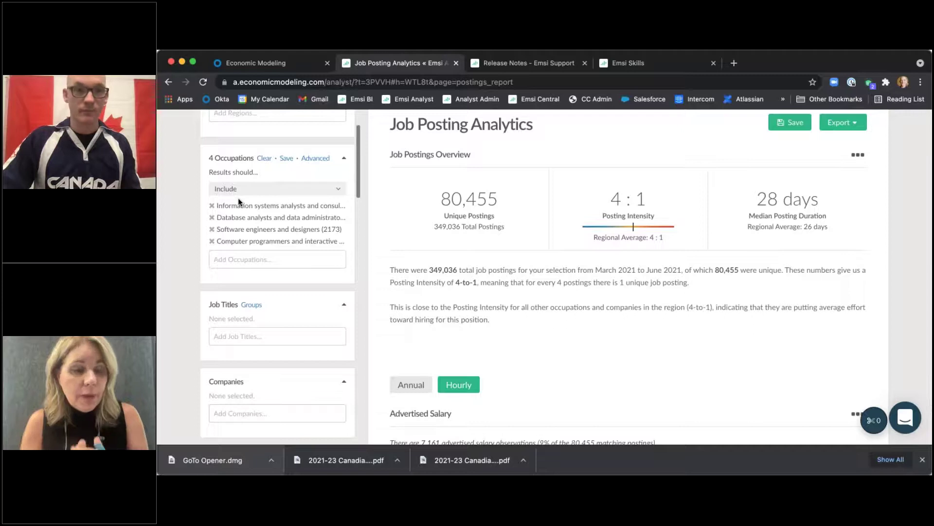
pyautogui.scroll(3, 212, 194)
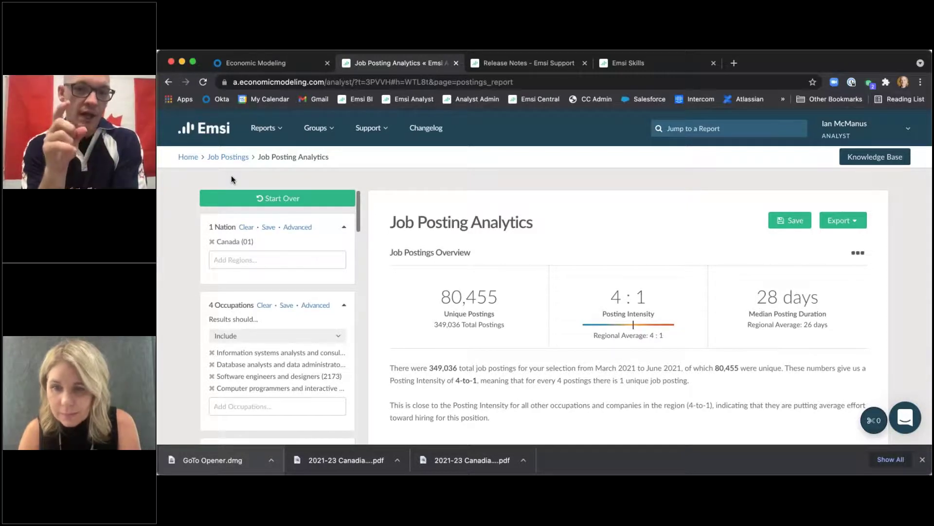
# - Leave the job posting report and show the popular program reports, including Program Overview
pyautogui.click(185, 158)
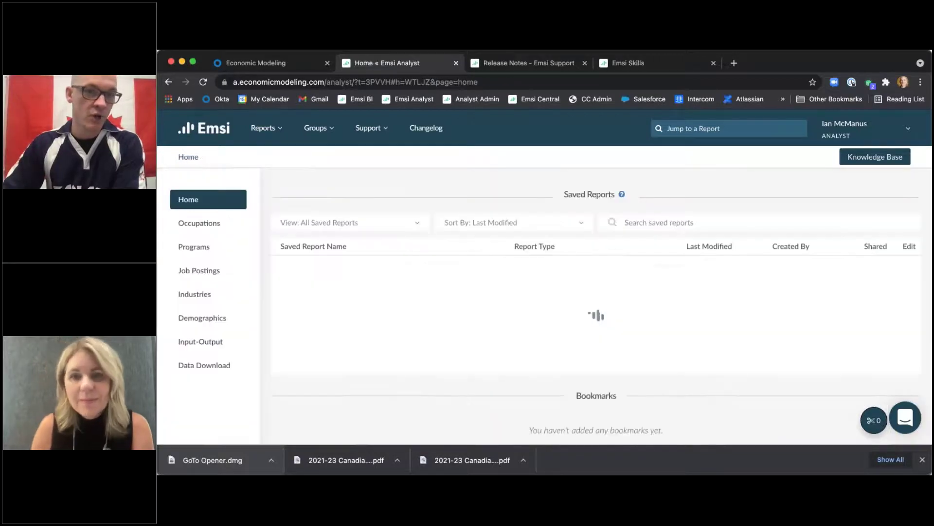
pyautogui.click(215, 247)
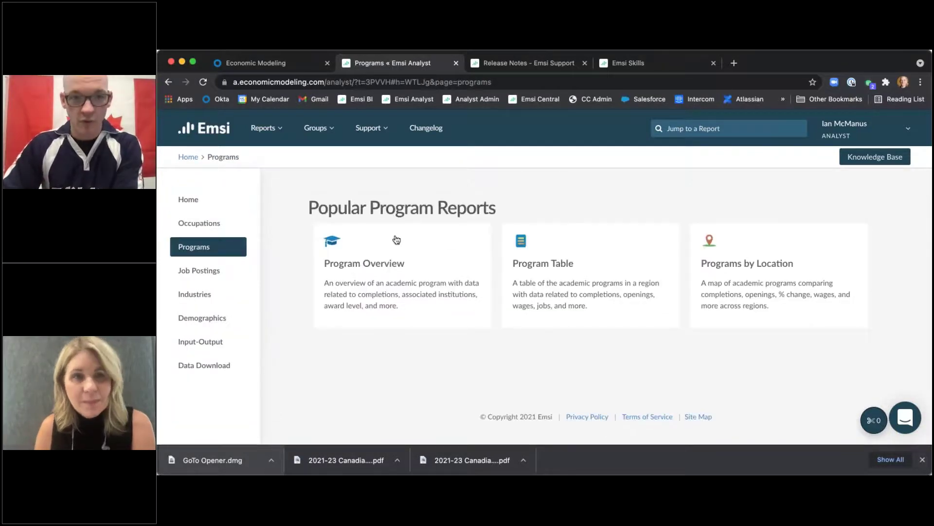
pyautogui.moveTo(395, 241)
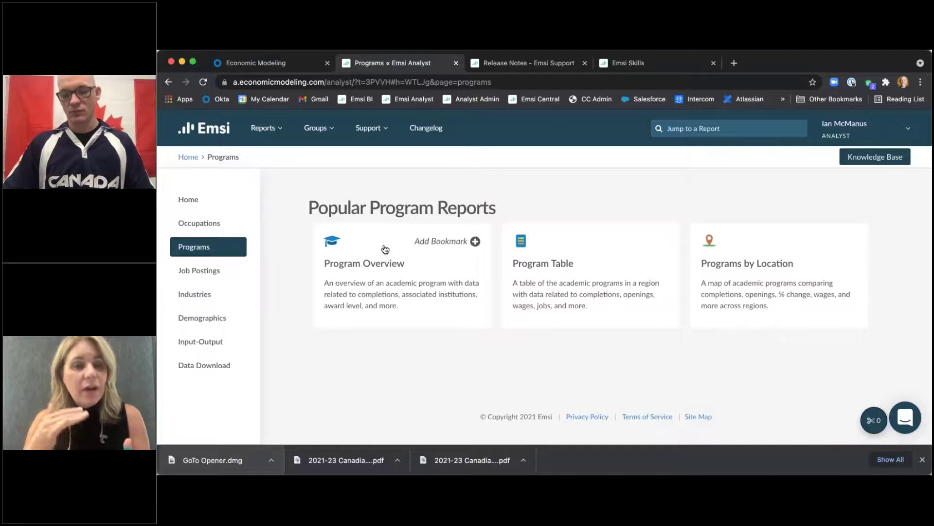
# - Open a new Job Posting Analytics report from the job postings reports
pyautogui.click(239, 206)
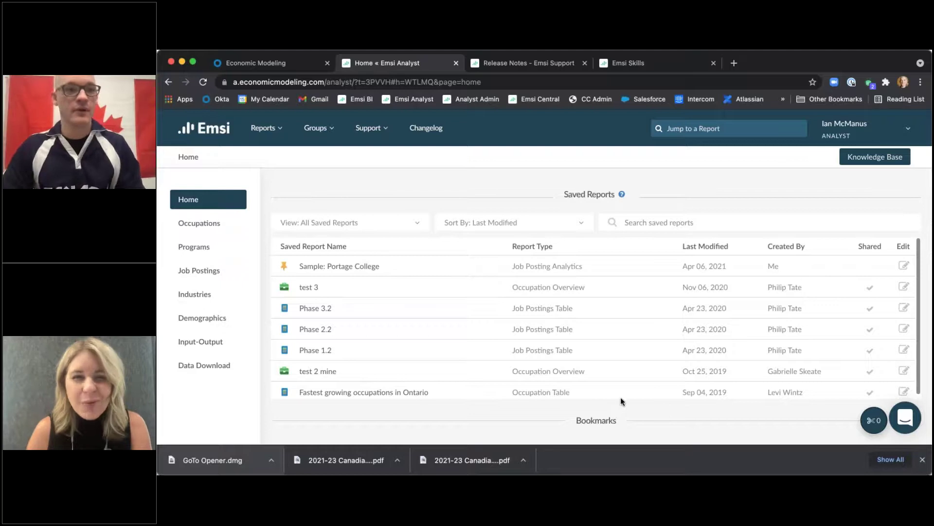
pyautogui.click(207, 276)
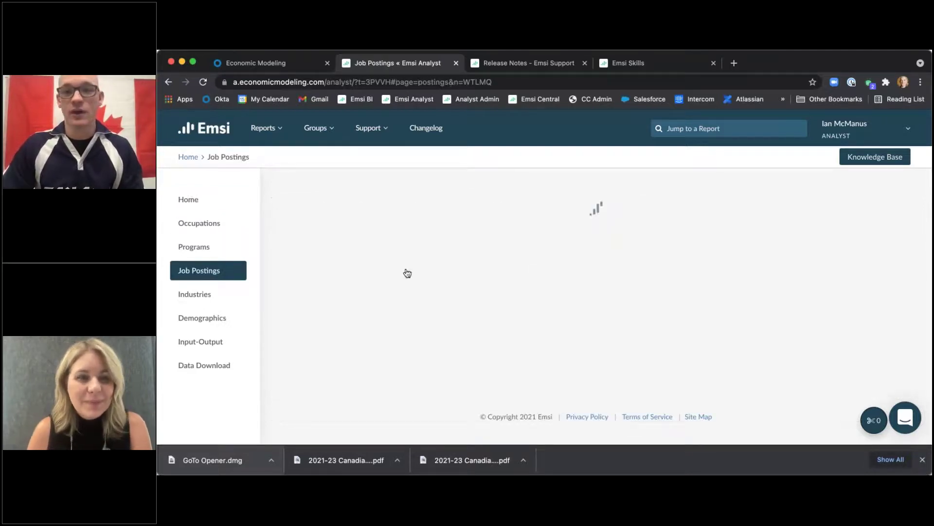
pyautogui.click(401, 253)
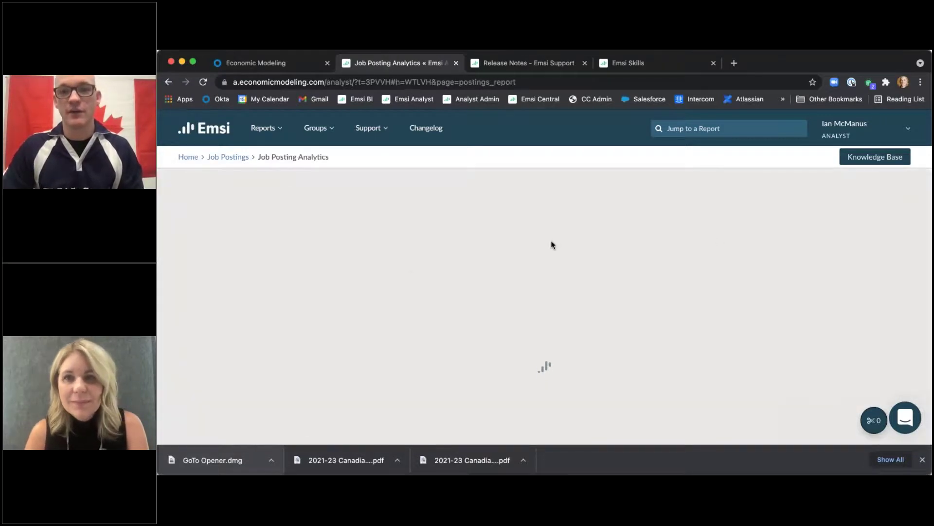
# - Run the report for Canada with the occupation Accounting technicians and bookkeepers, found by searching for "accoun"
pyautogui.click(356, 328)
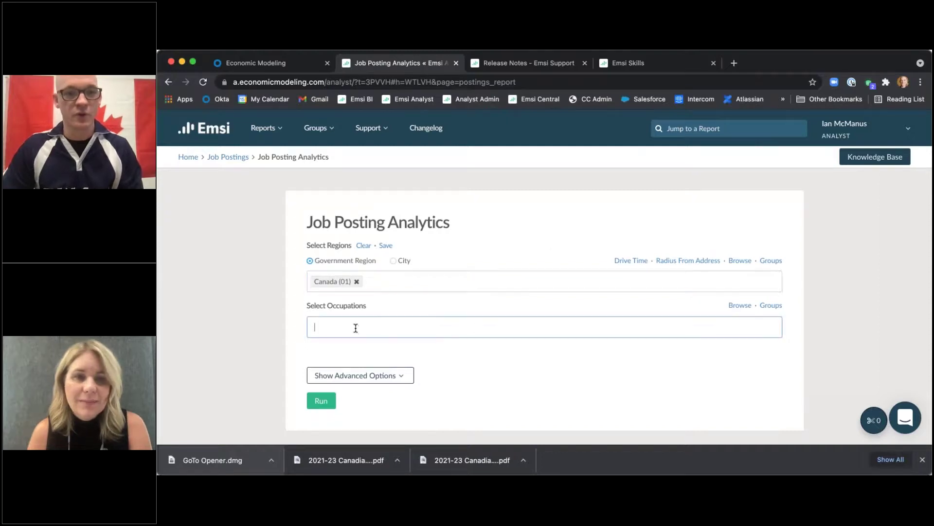
pyautogui.write('acconu')
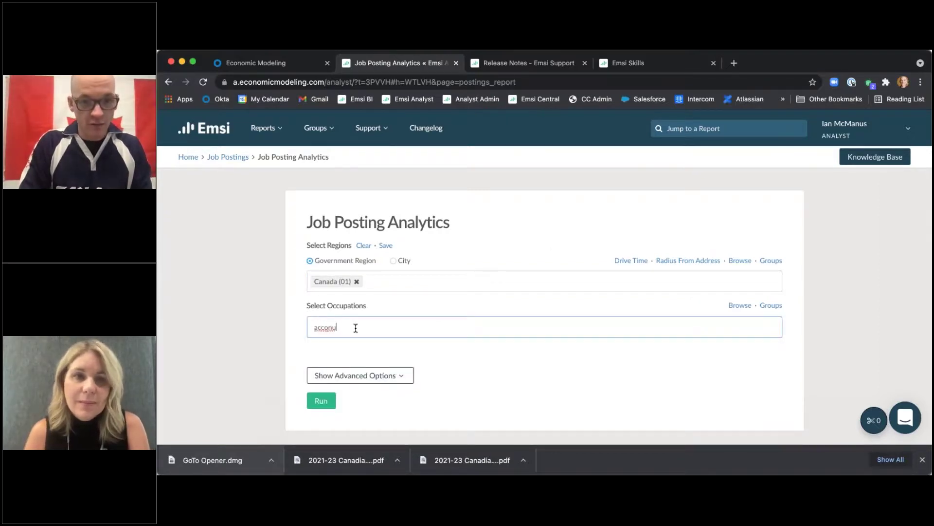
pyautogui.press('BackSpace')
pyautogui.press('BackSpace')
pyautogui.write('un')
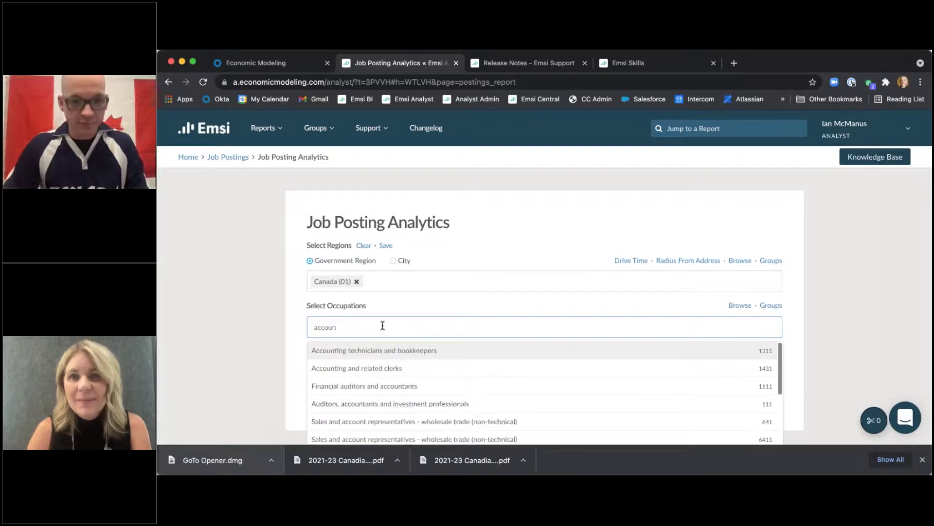
pyautogui.click(407, 351)
pyautogui.click(322, 400)
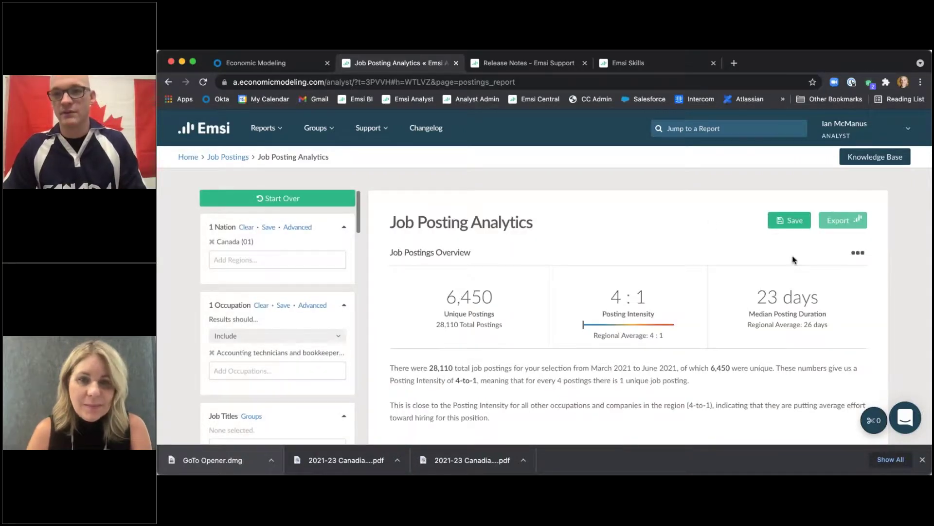
# - Clip the Job Postings Regional Breakdown section of the accounting technicians and bookkeepers report
pyautogui.scroll(-2, 793, 260)
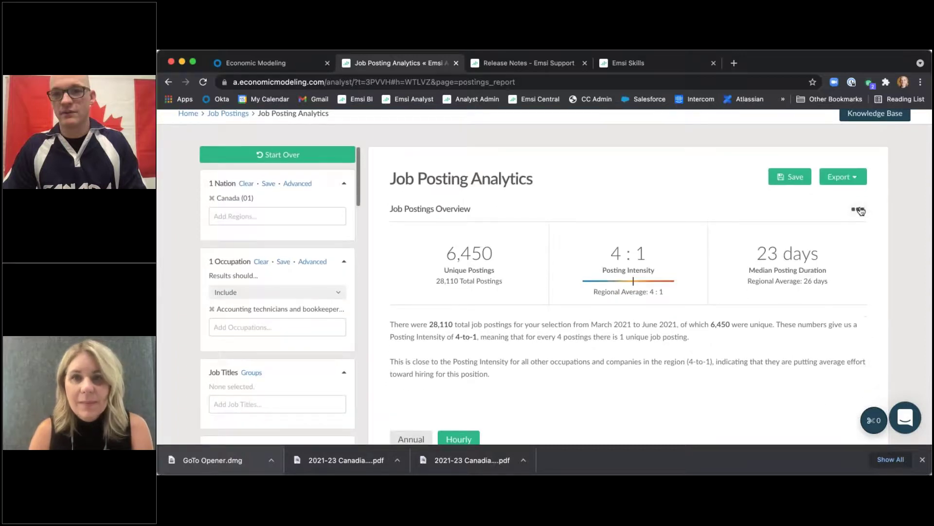
pyautogui.scroll(-6, 796, 296)
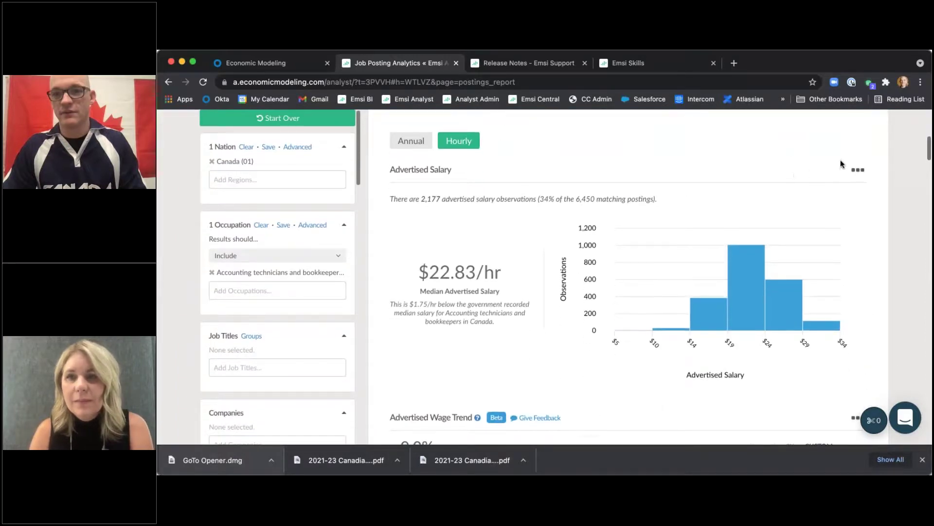
pyautogui.click(859, 171)
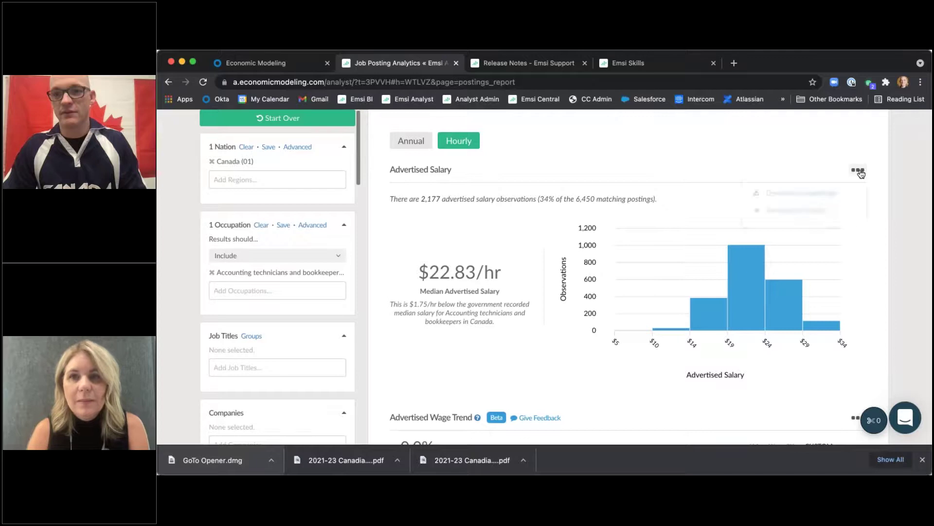
pyautogui.moveTo(806, 327)
pyautogui.scroll(-3, 806, 327)
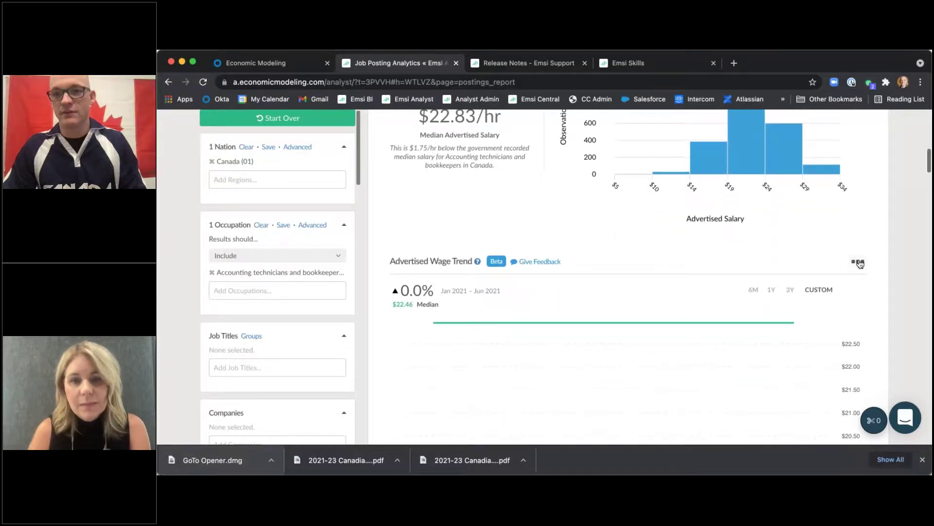
pyautogui.scroll(-10, 859, 263)
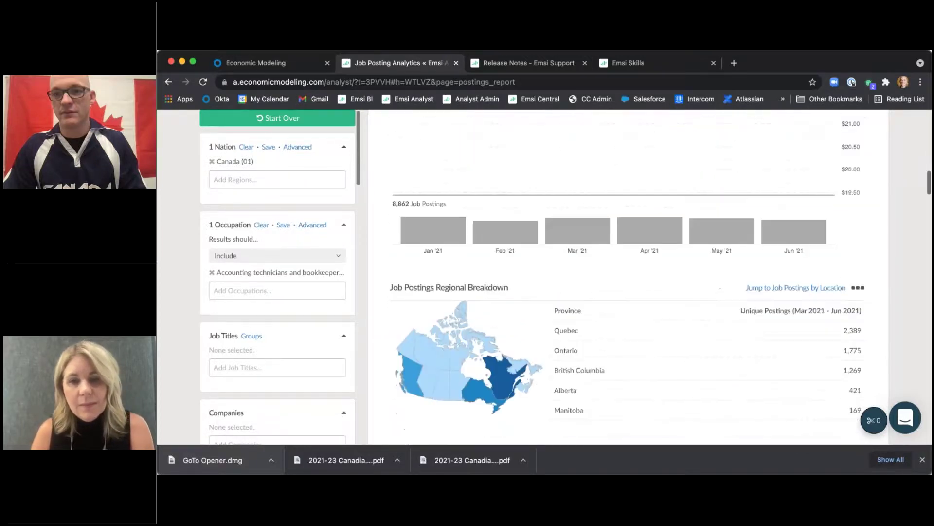
pyautogui.click(858, 180)
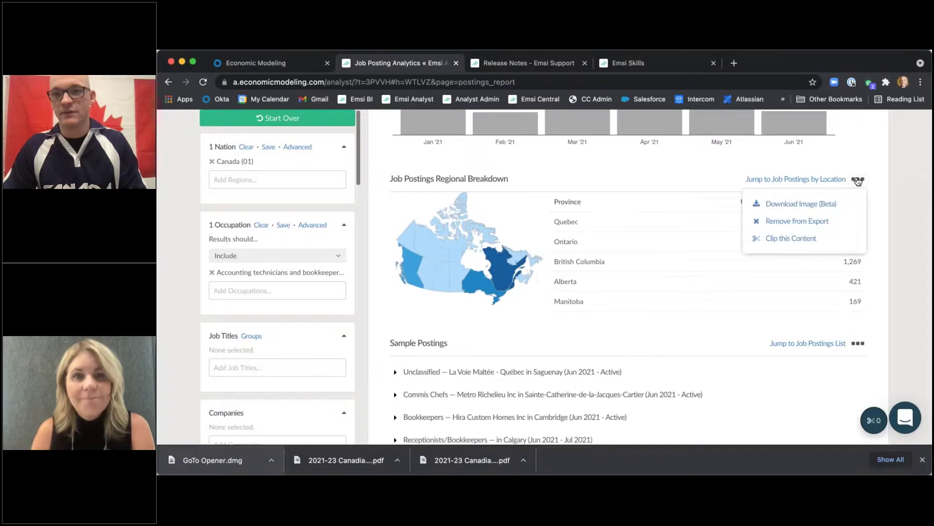
pyautogui.click(796, 239)
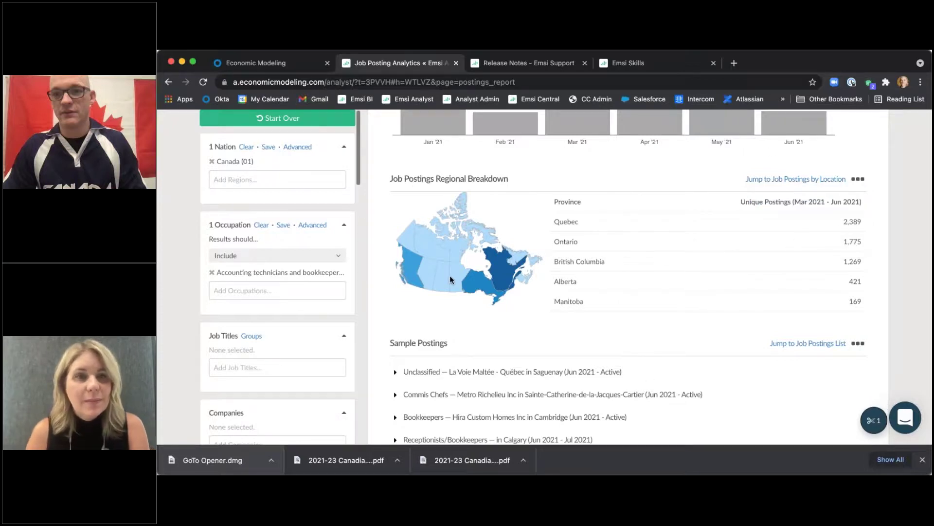
# - Check the collected clippings and their export settings, and collapse the list again
pyautogui.scroll(-2, 633, 285)
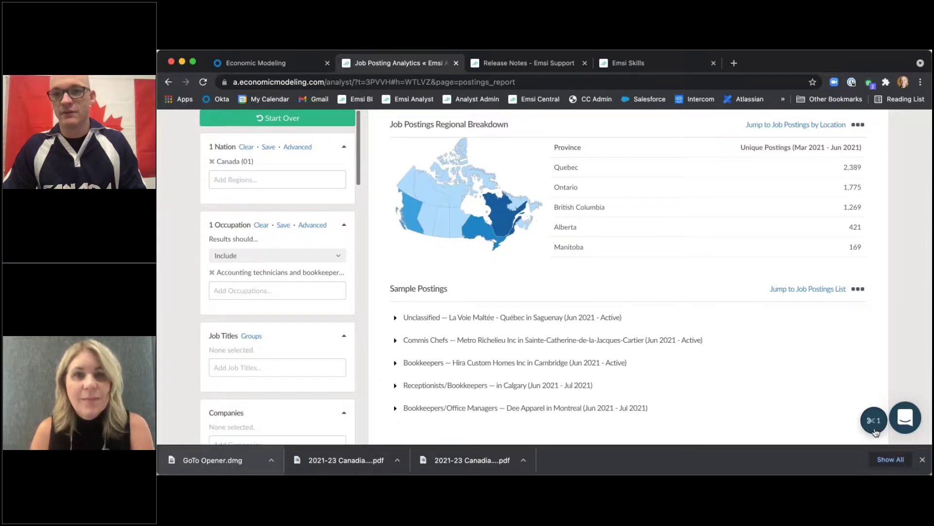
pyautogui.click(875, 421)
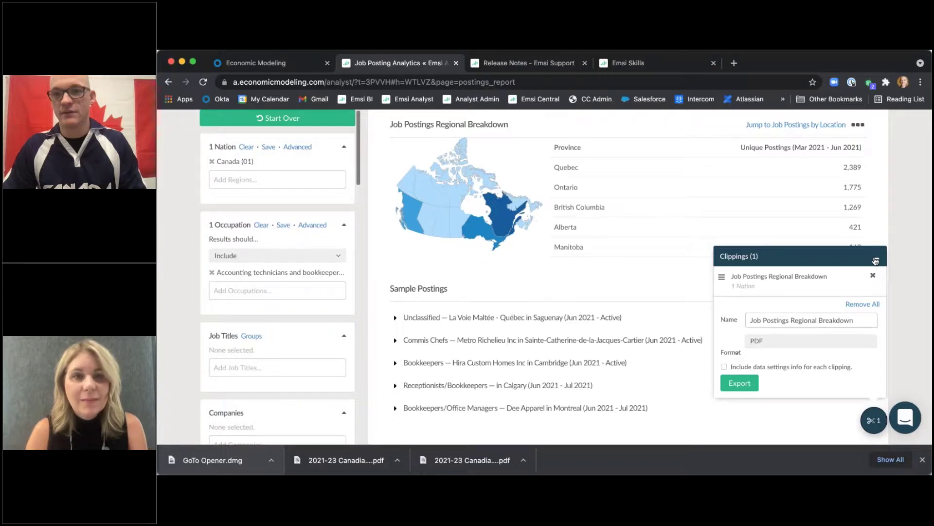
pyautogui.click(877, 260)
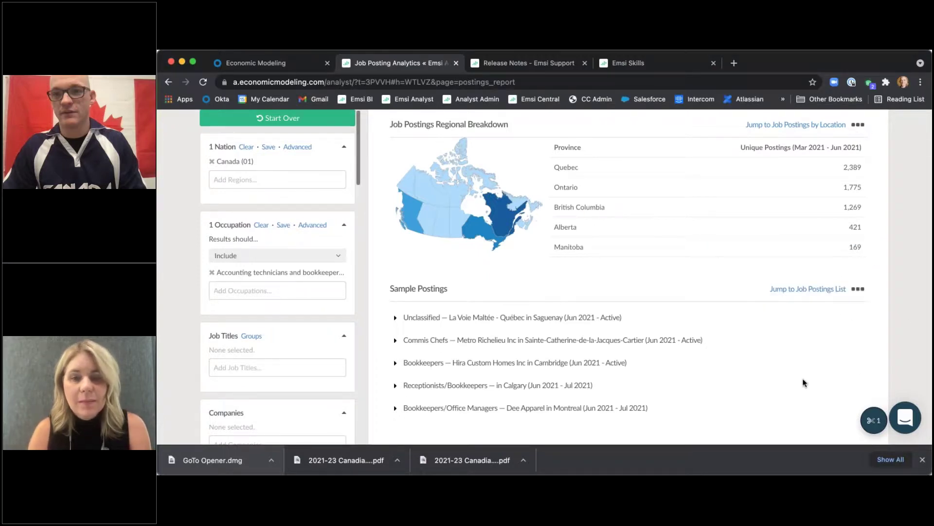
# - Clip the monthly Unique Postings Trend chart below the sample postings
pyautogui.scroll(-3, 756, 370)
pyautogui.scroll(-6, 740, 364)
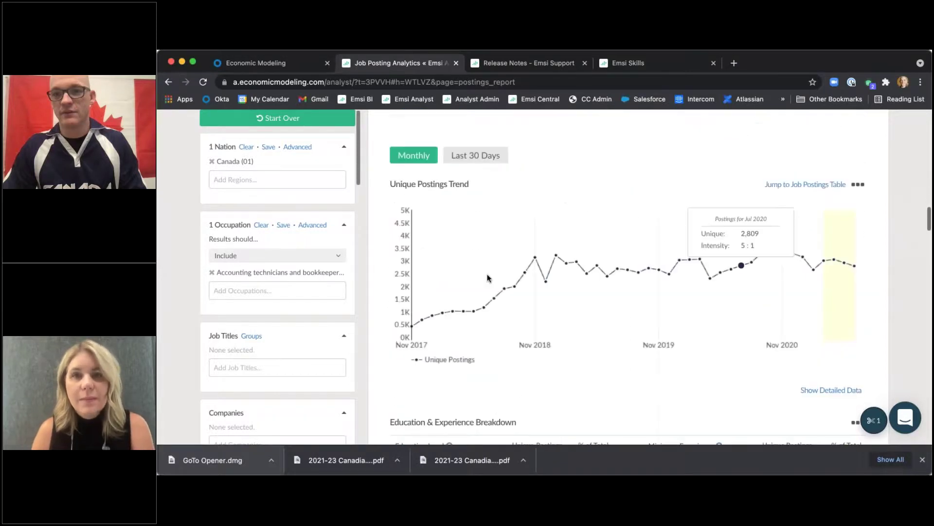
pyautogui.scroll(2, 633, 282)
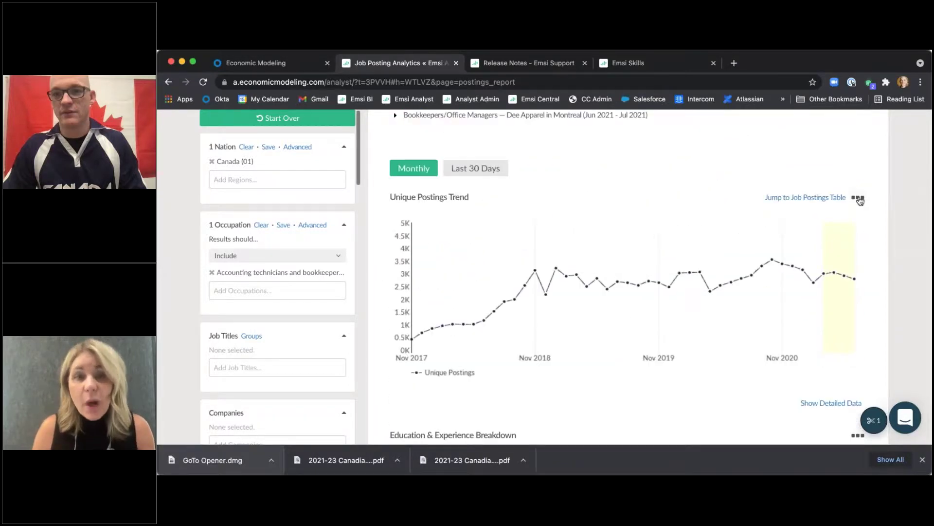
pyautogui.click(858, 198)
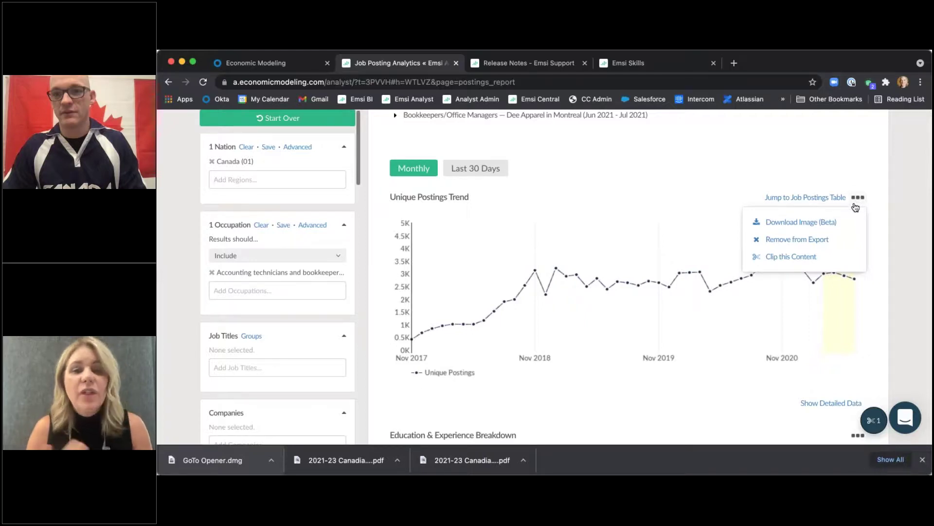
pyautogui.click(814, 257)
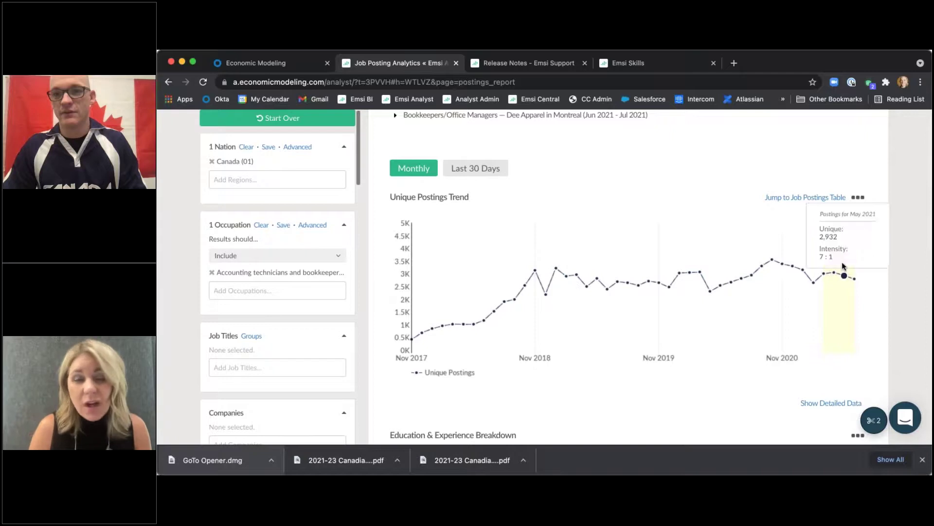
# - Clip the Education & Experience Breakdown section of the report as well
pyautogui.scroll(-4, 842, 263)
pyautogui.click(858, 267)
pyautogui.click(810, 331)
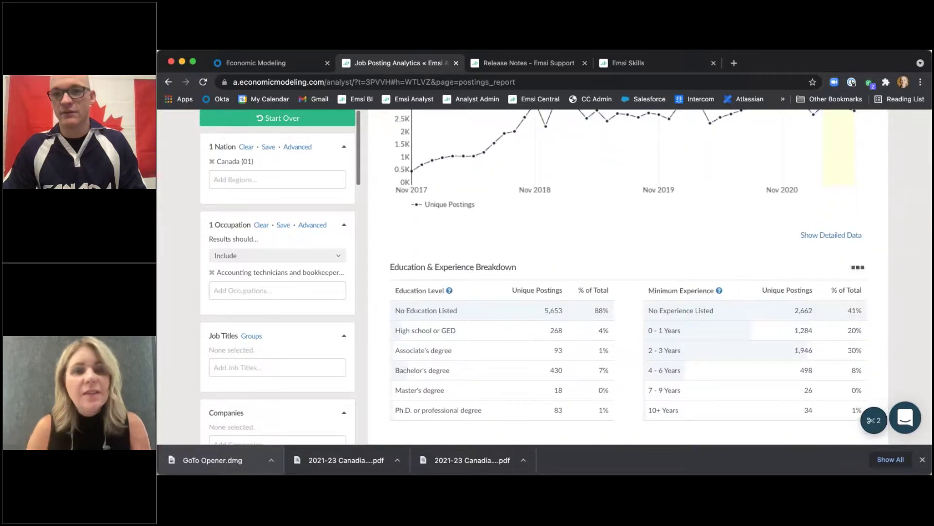
# - Remove the Education & Experience Breakdown from the collected clippings and collapse the list
pyautogui.click(881, 422)
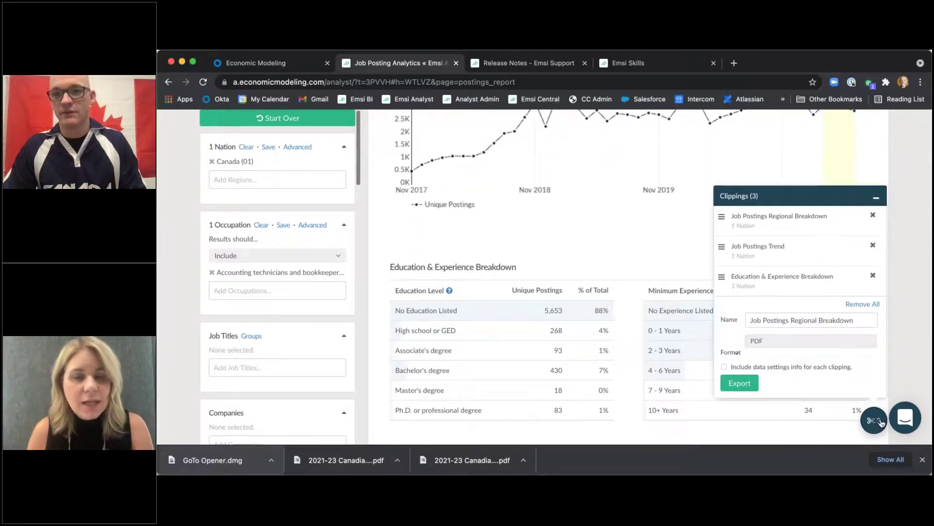
pyautogui.scroll(-1, 790, 271)
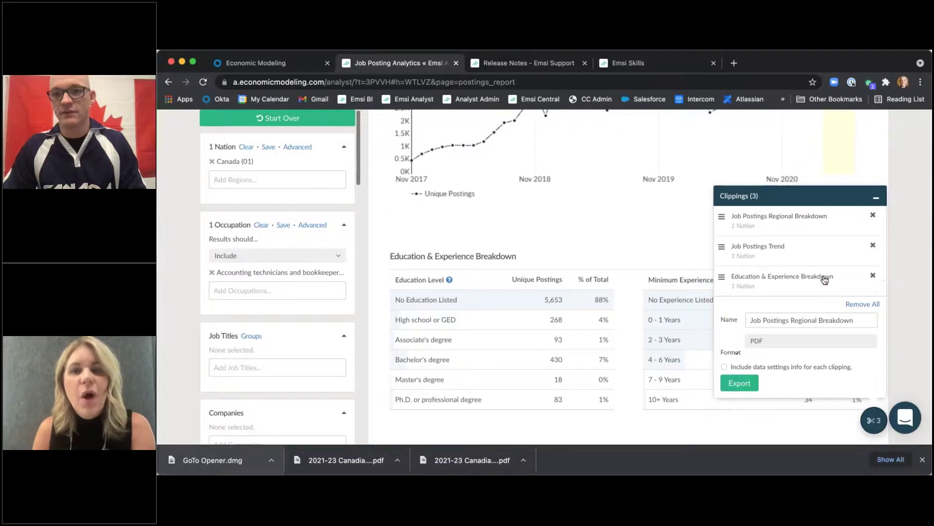
pyautogui.click(870, 274)
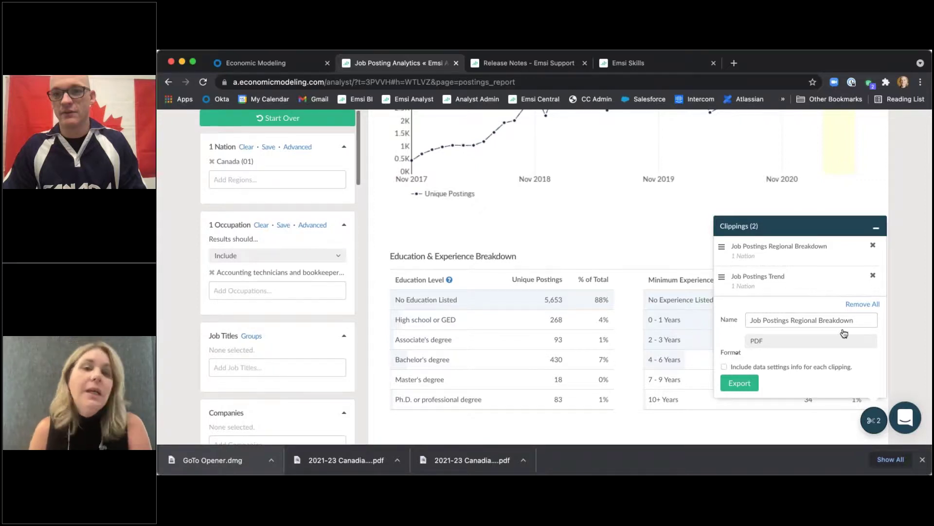
pyautogui.click(879, 229)
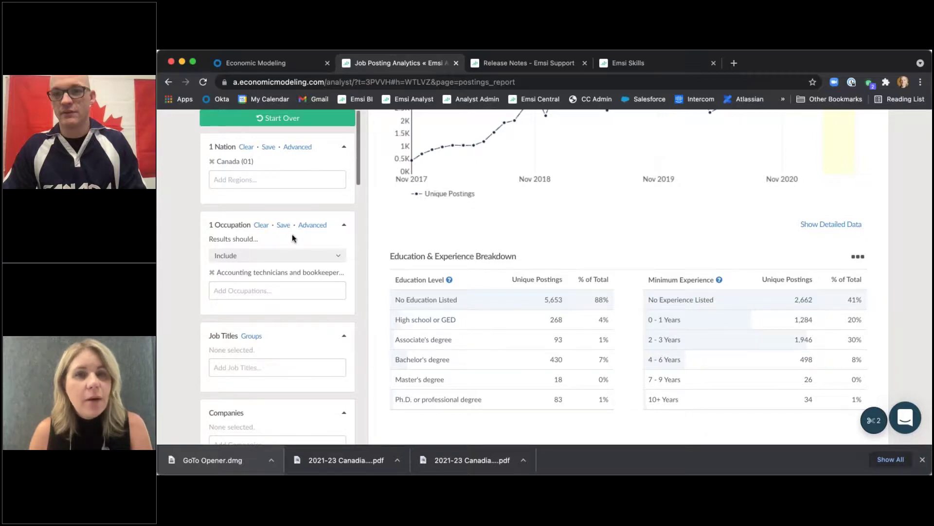
# - Start over from the current report and open a new Job Posting Analytics report by way of the home page's job postings reports
pyautogui.scroll(10, 292, 236)
pyautogui.scroll(3, 307, 126)
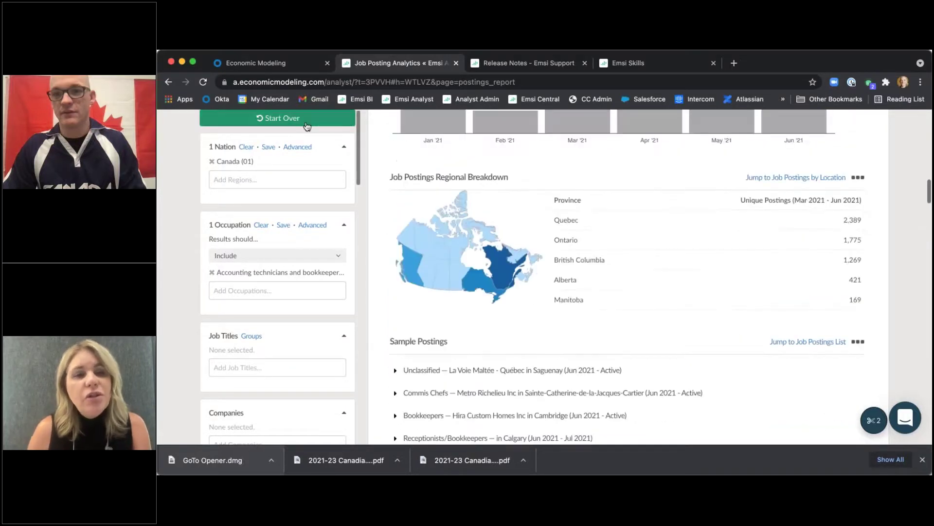
pyautogui.click(308, 126)
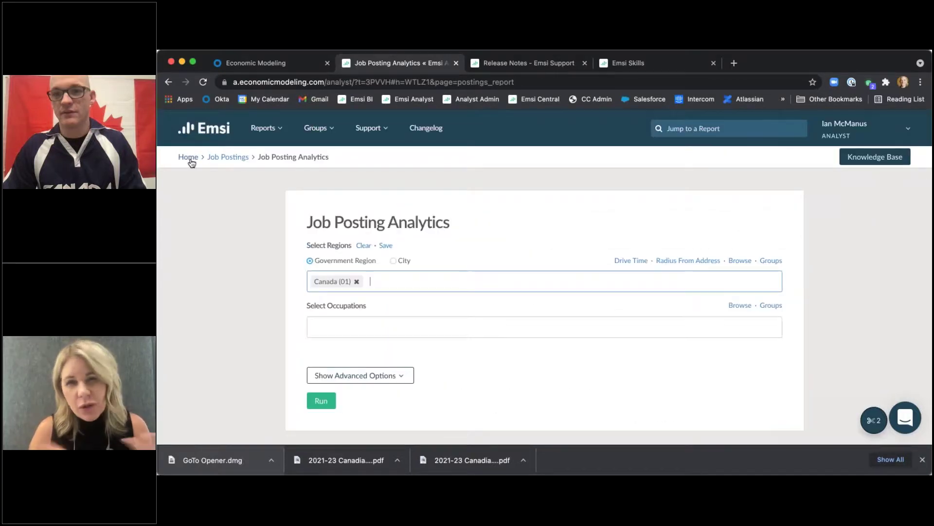
pyautogui.click(190, 158)
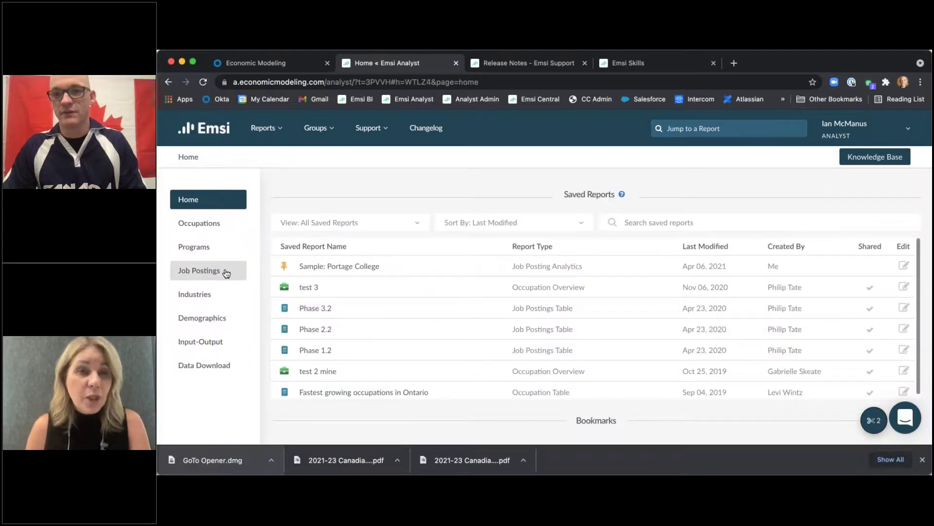
pyautogui.scroll(-1, 225, 272)
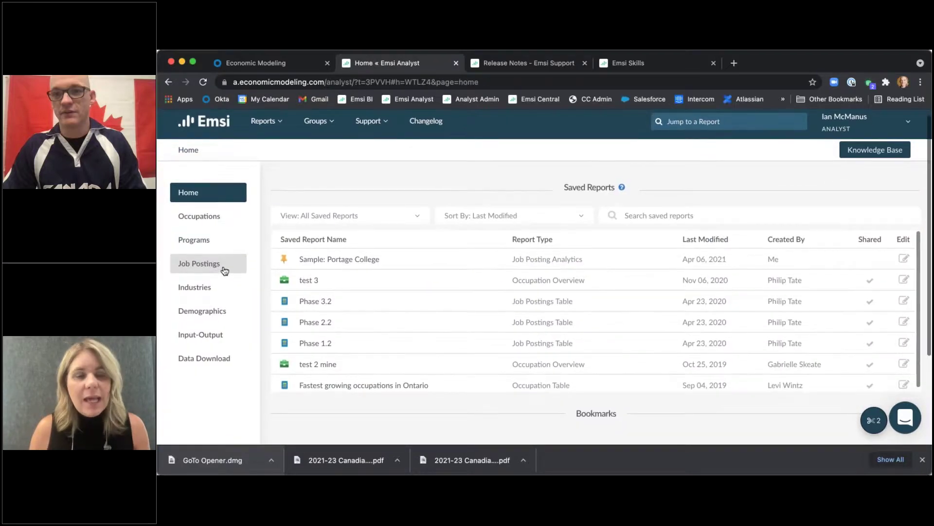
pyautogui.click(224, 271)
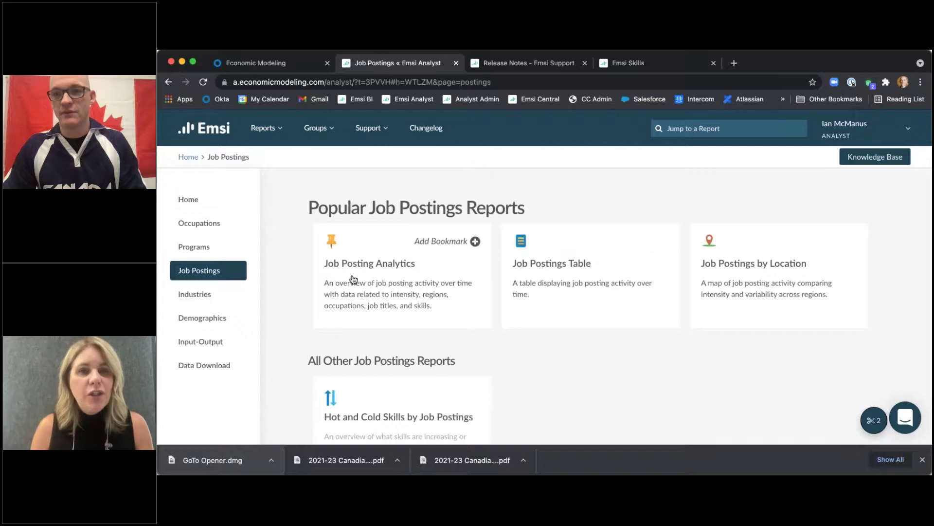
pyautogui.click(367, 243)
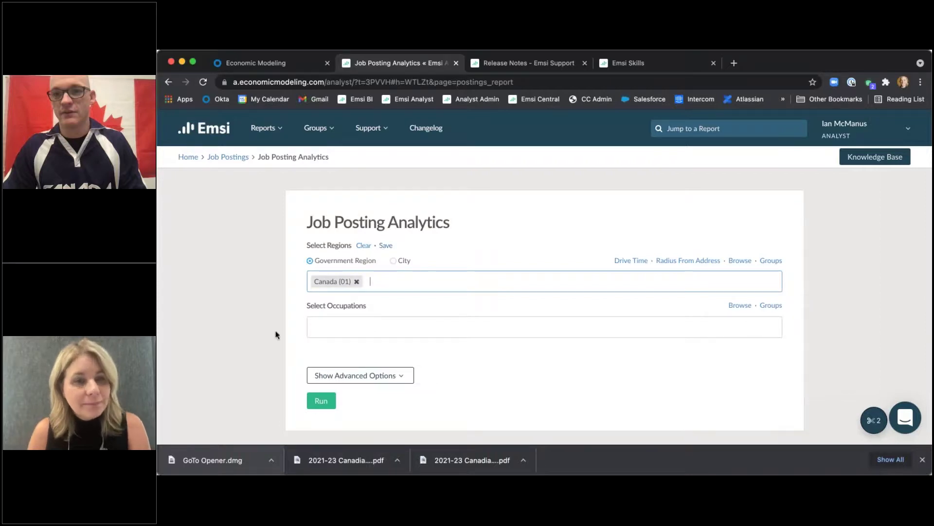
# - Show the advanced options of the new Job Posting Analytics report, down to Keyword Search
pyautogui.scroll(-2, 294, 324)
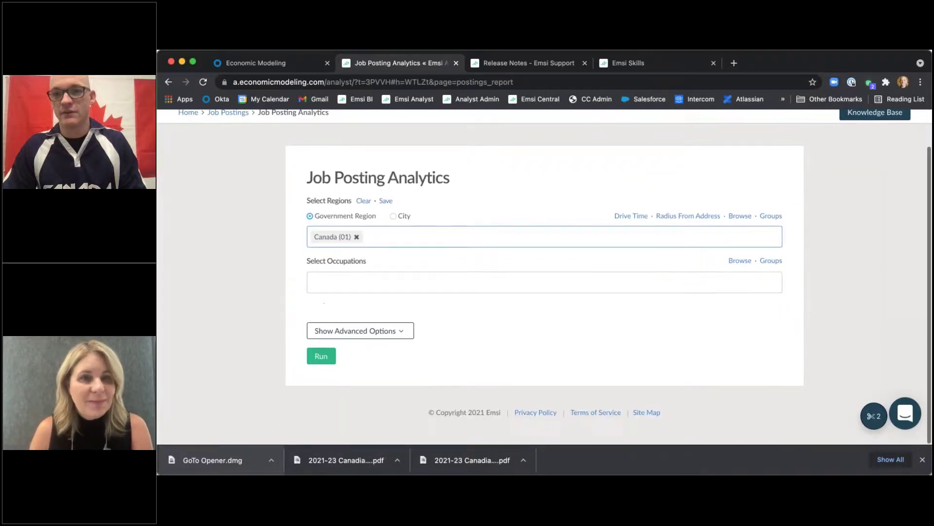
pyautogui.click(367, 334)
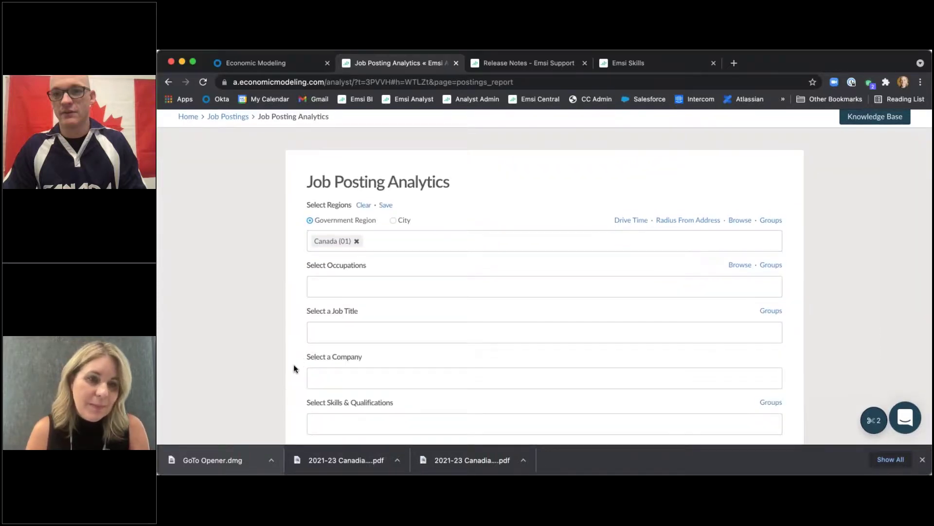
pyautogui.scroll(-4, 293, 364)
pyautogui.scroll(-10, 293, 366)
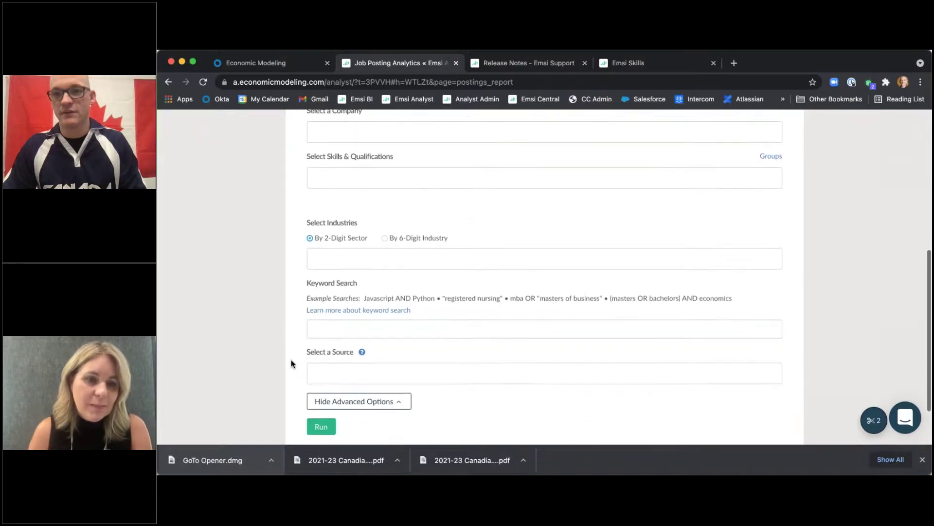
# - Enter "cannibis" in quotation marks as the report's keyword search
pyautogui.click(321, 263)
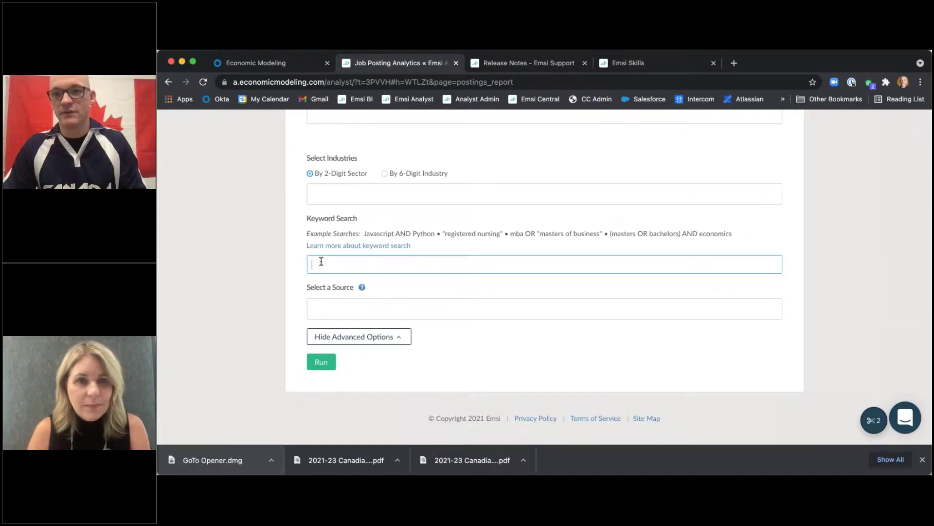
pyautogui.write('"')
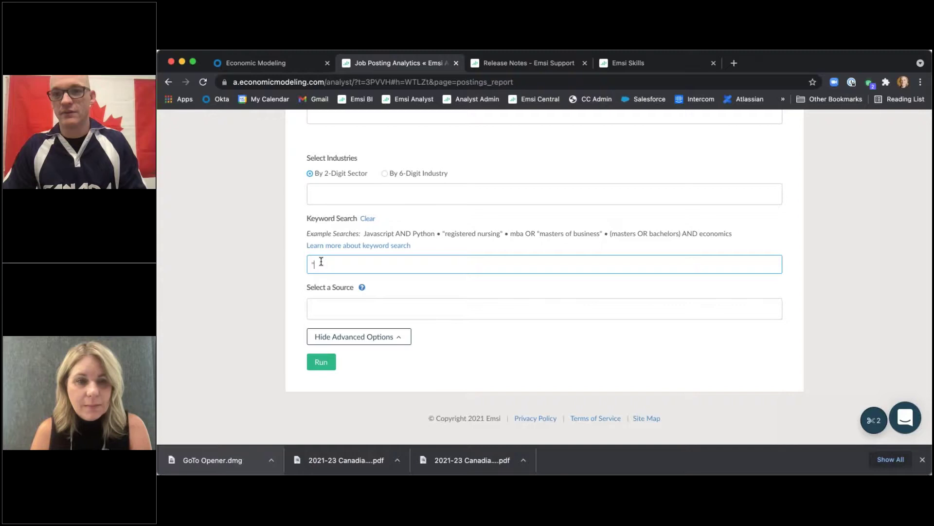
pyautogui.write('cannib')
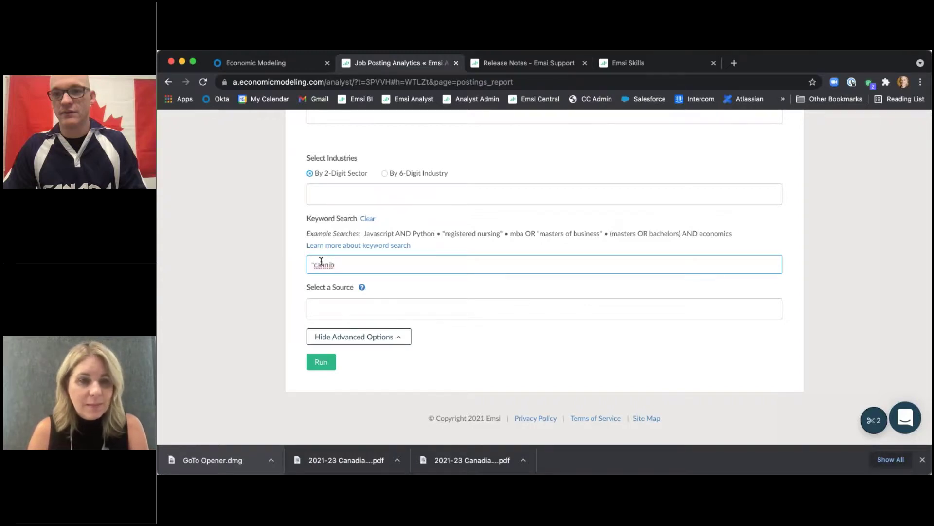
pyautogui.write('is')
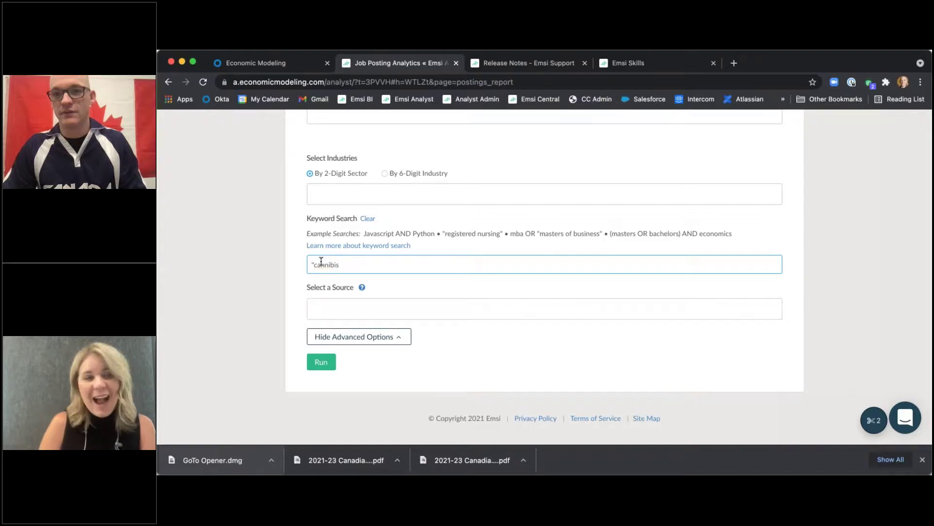
pyautogui.write('"')
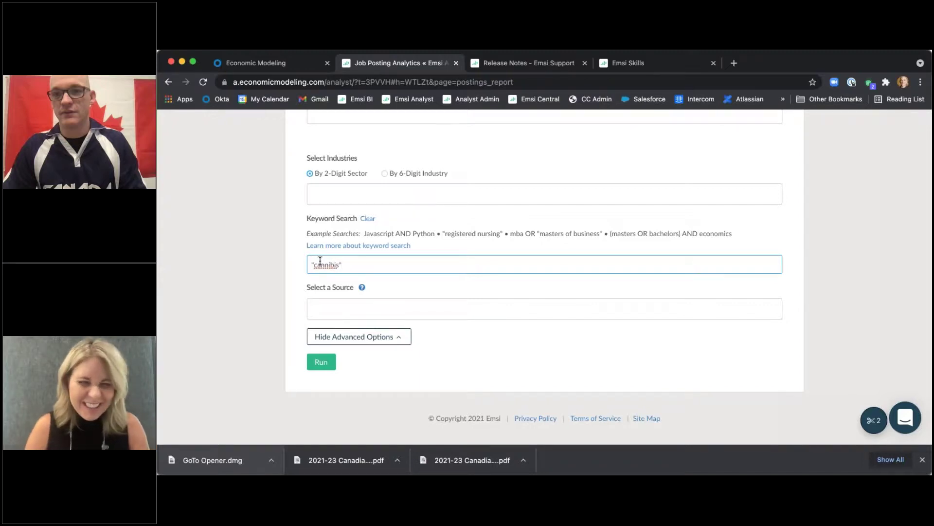
# - Correct the keyword search to "cannabis" in quotation marks and run the Canada-wide report
pyautogui.doubleClick(324, 265)
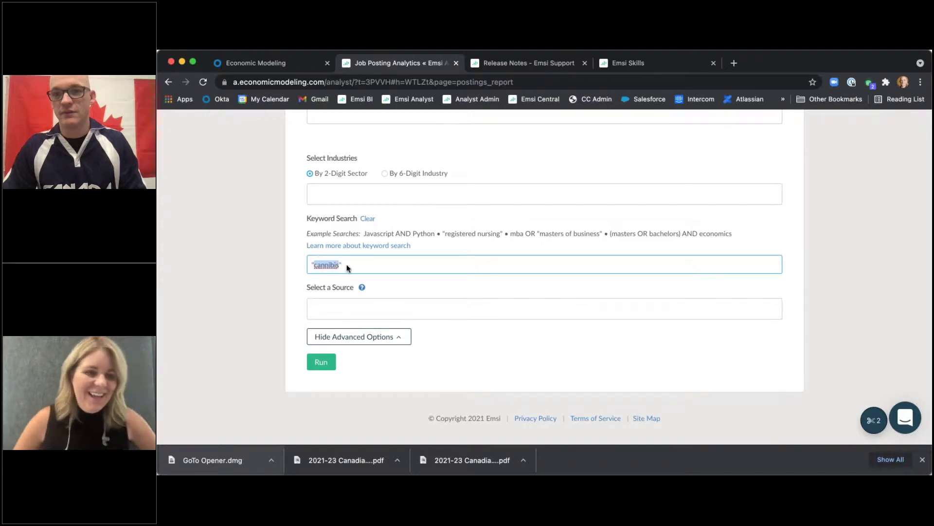
pyautogui.click(329, 266)
pyautogui.doubleClick(329, 267)
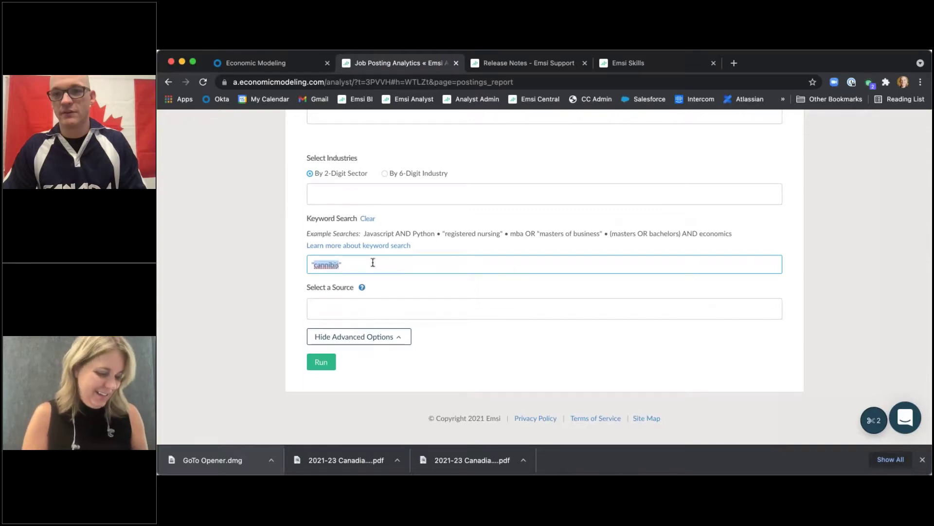
pyautogui.press('BackSpace')
pyautogui.write('ac')
pyautogui.press('BackSpace')
pyautogui.press('BackSpace')
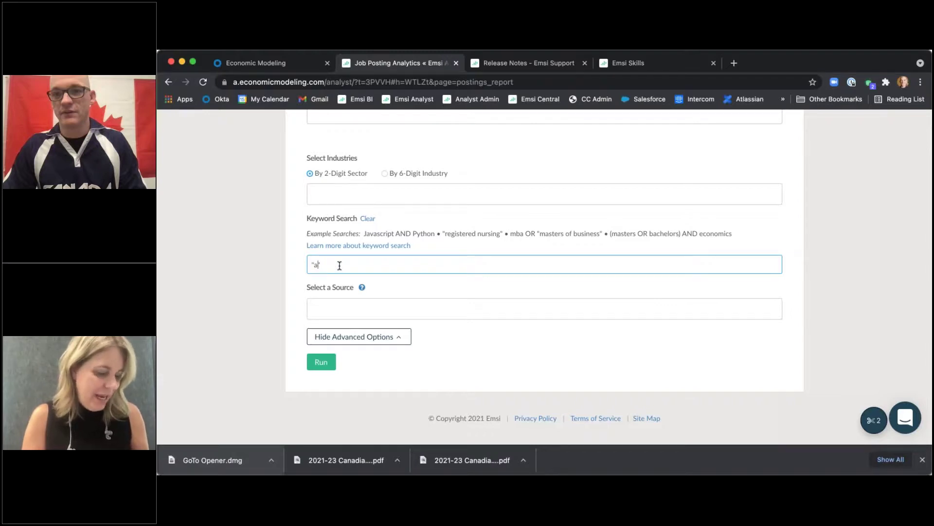
pyautogui.write('cannab')
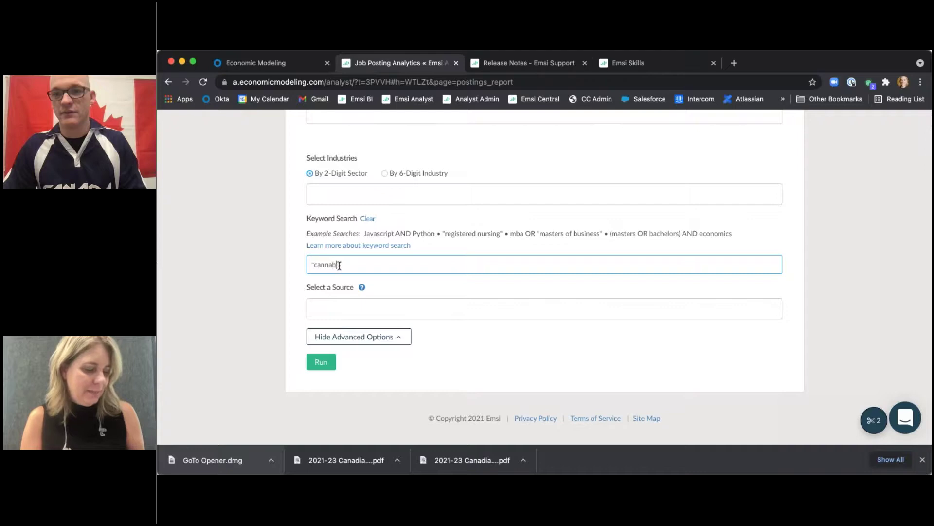
pyautogui.write('is"')
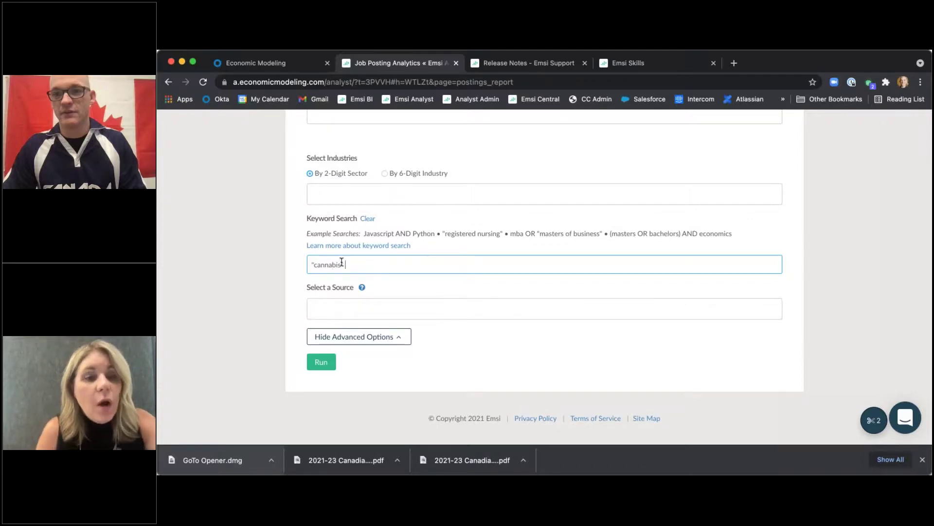
pyautogui.click(322, 364)
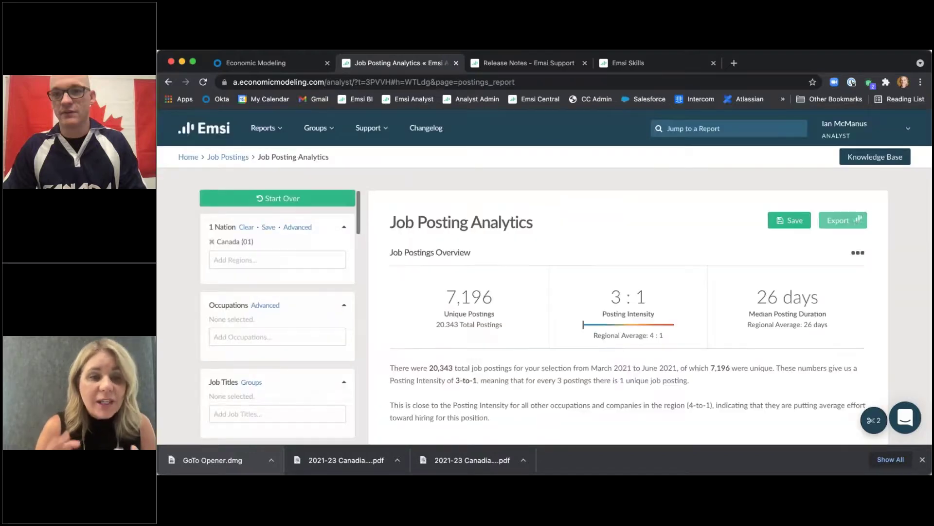
# - Extend the report's keyword search to "cannabis" or "bud tender" and rerun the search
pyautogui.scroll(-10, 272, 335)
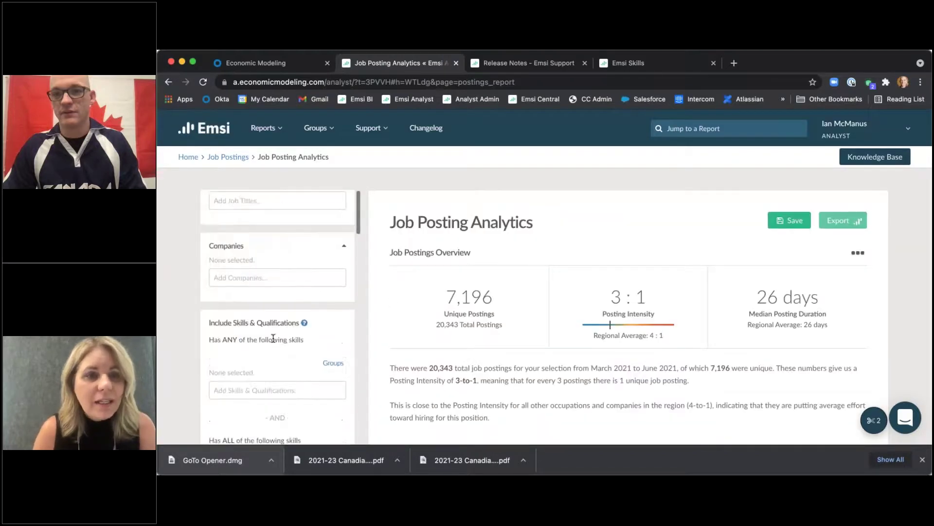
pyautogui.scroll(-10, 272, 332)
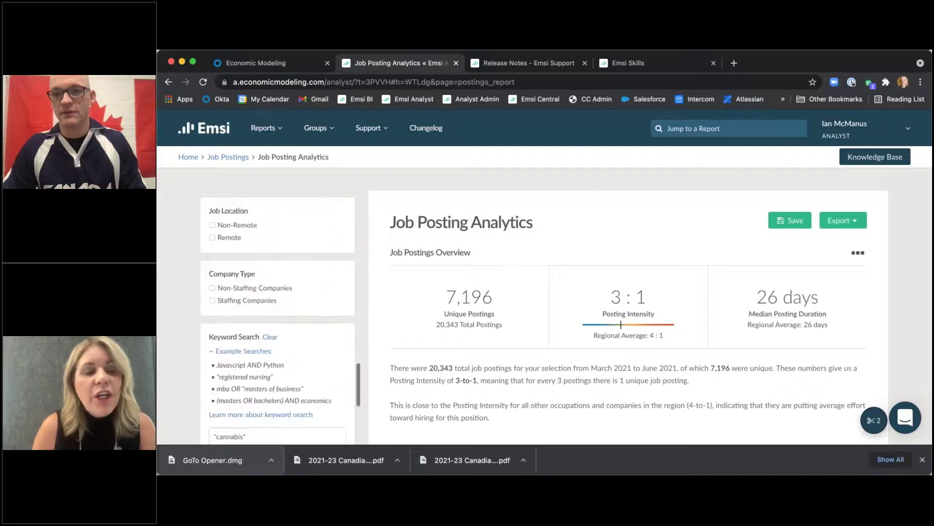
pyautogui.scroll(-4, 276, 337)
pyautogui.click(261, 249)
pyautogui.write('and')
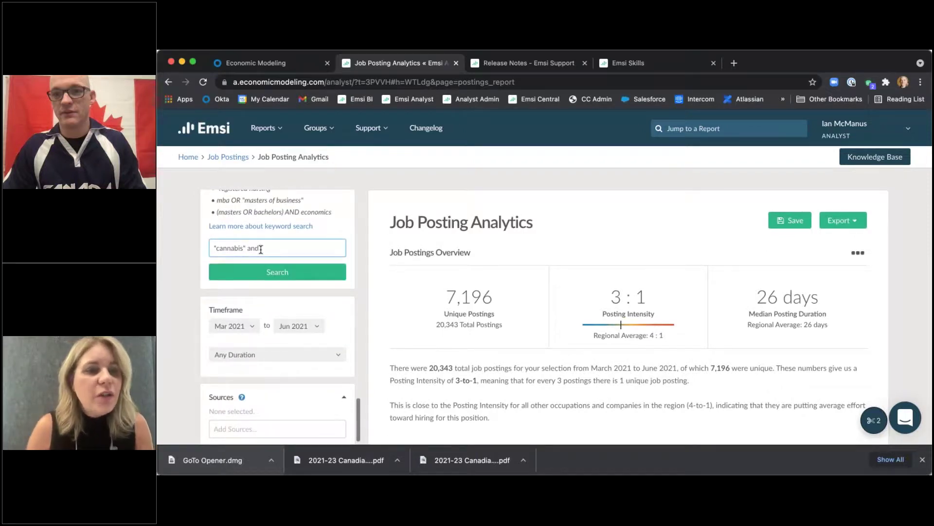
pyautogui.press('BackSpace')
pyautogui.press('BackSpace')
pyautogui.press('BackSpace')
pyautogui.write('or "')
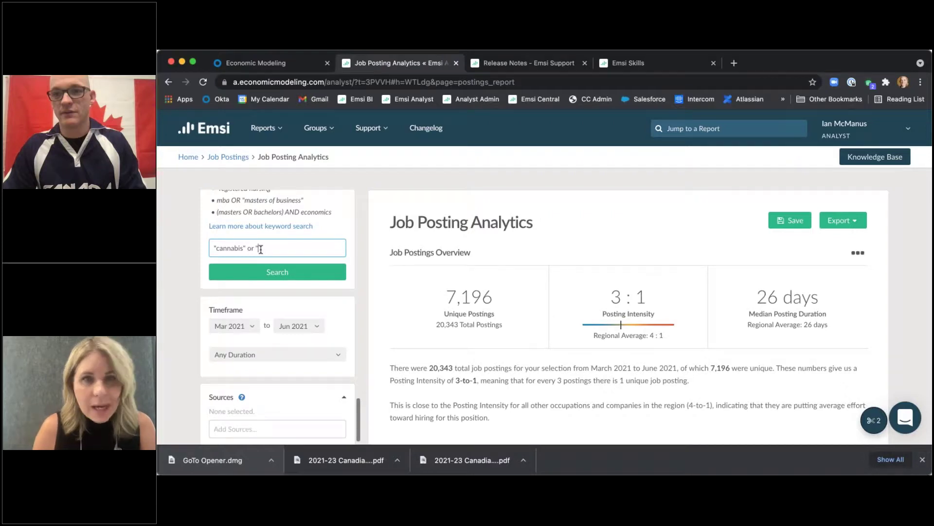
pyautogui.write('bu')
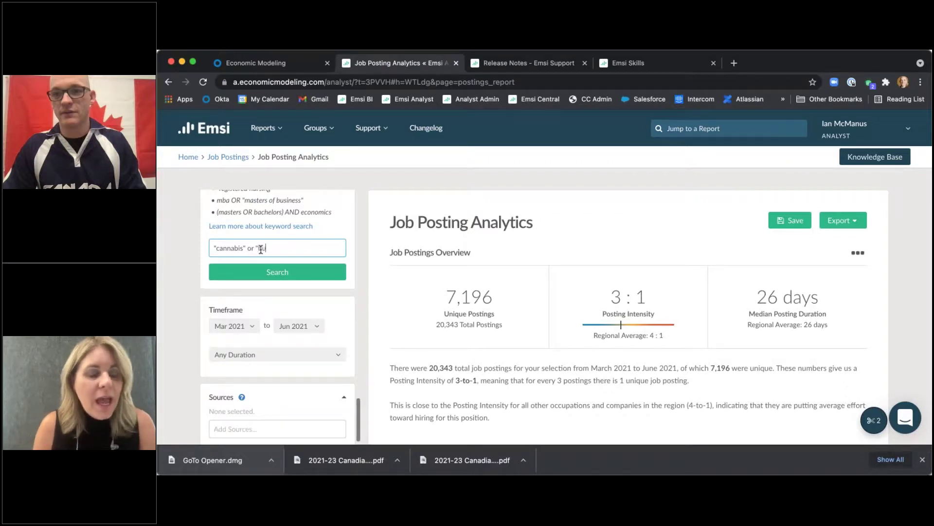
pyautogui.write('d tender')
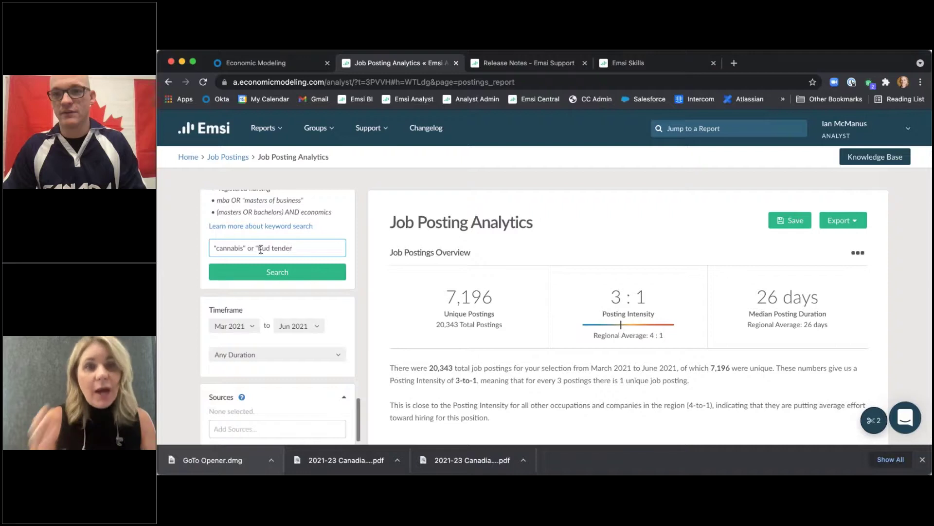
pyautogui.write('" a')
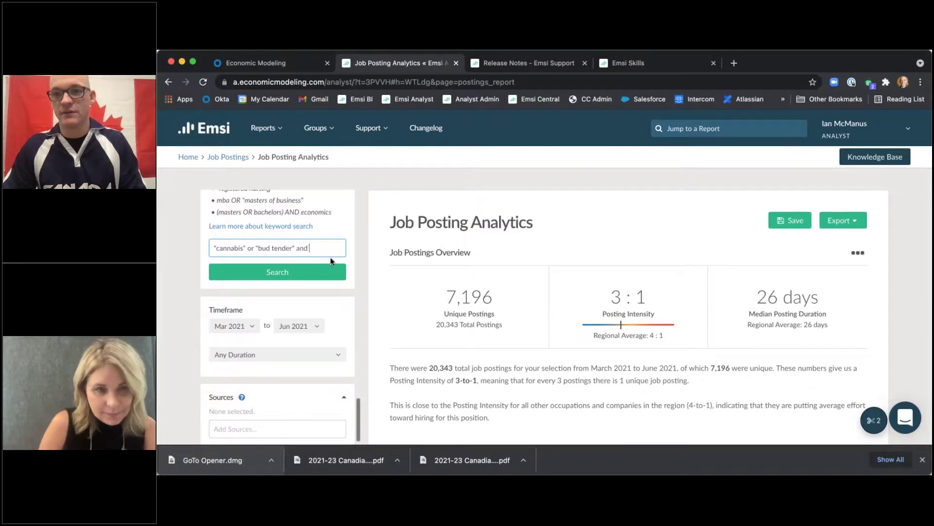
pyautogui.press('BackSpace')
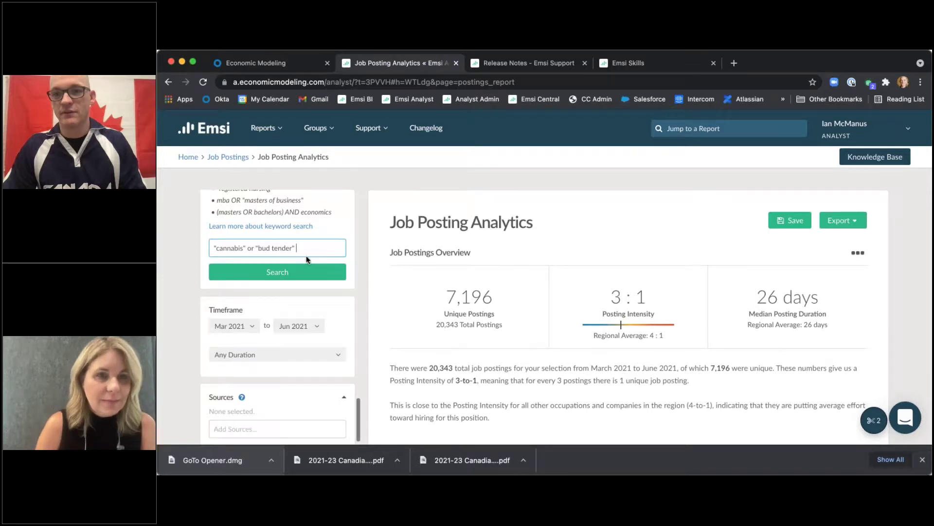
pyautogui.click(308, 277)
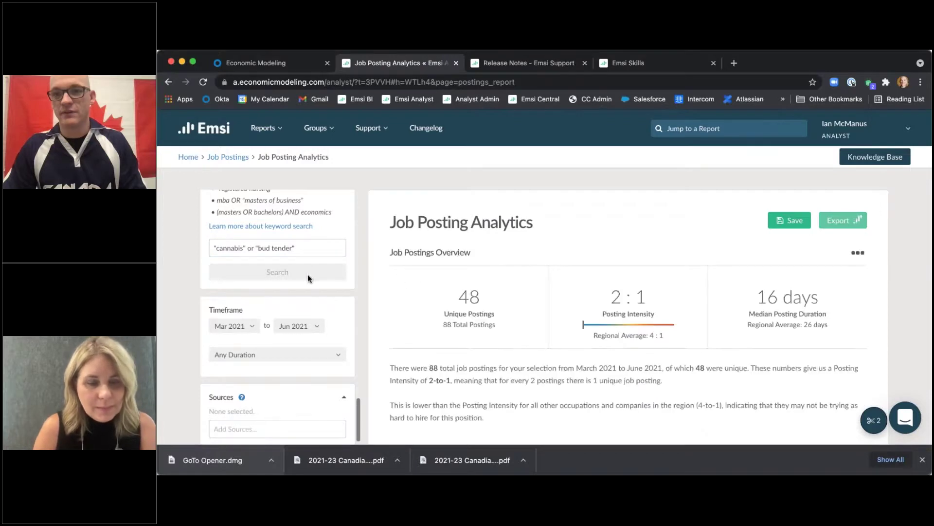
# - Examine the filters, job postings overview, advertised salary and wage trend of the updated report, down to the regional breakdown
pyautogui.scroll(-5, 315, 261)
pyautogui.scroll(3, 288, 263)
pyautogui.scroll(-10, 287, 262)
pyautogui.scroll(12, 288, 263)
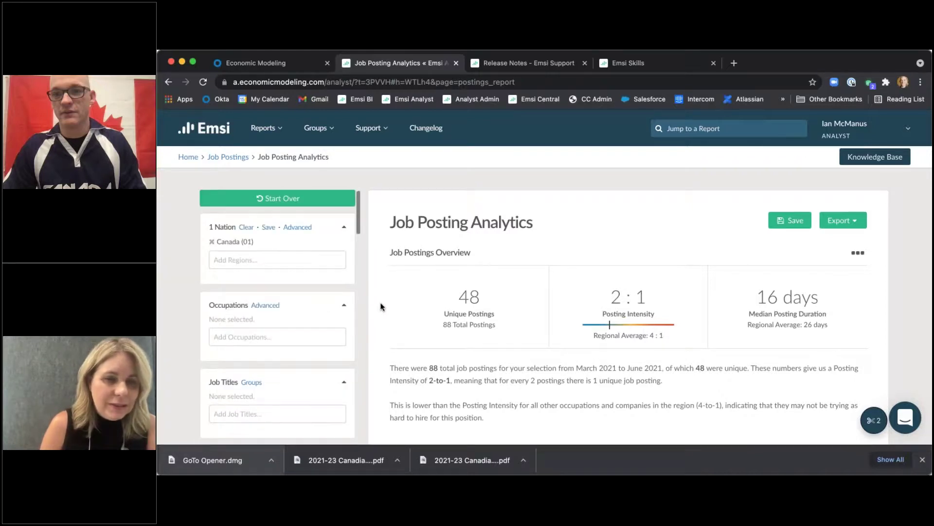
pyautogui.scroll(-3, 381, 303)
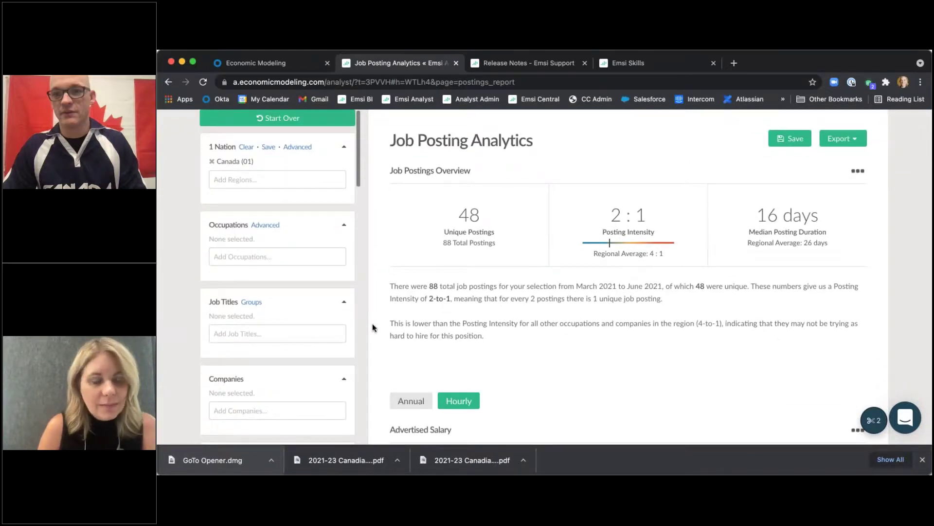
pyautogui.scroll(-2, 377, 328)
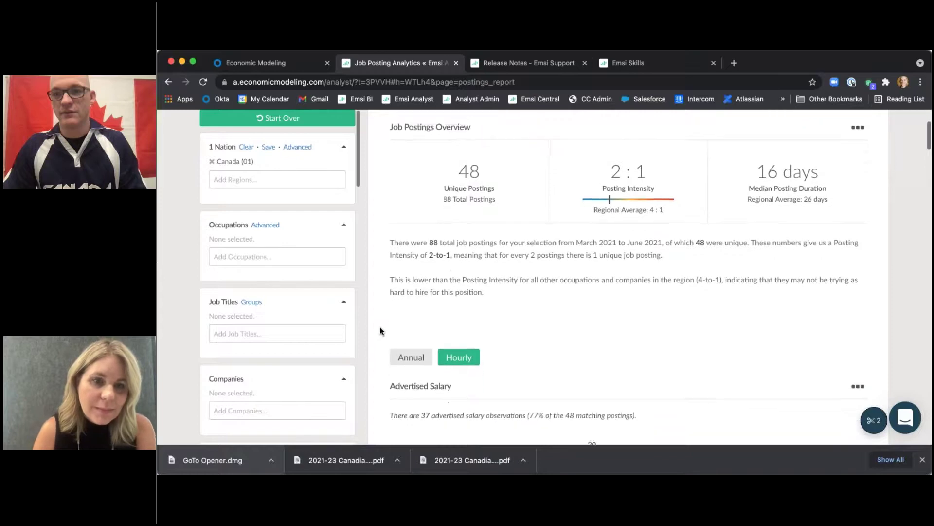
pyautogui.scroll(-5, 380, 330)
pyautogui.scroll(-4, 378, 328)
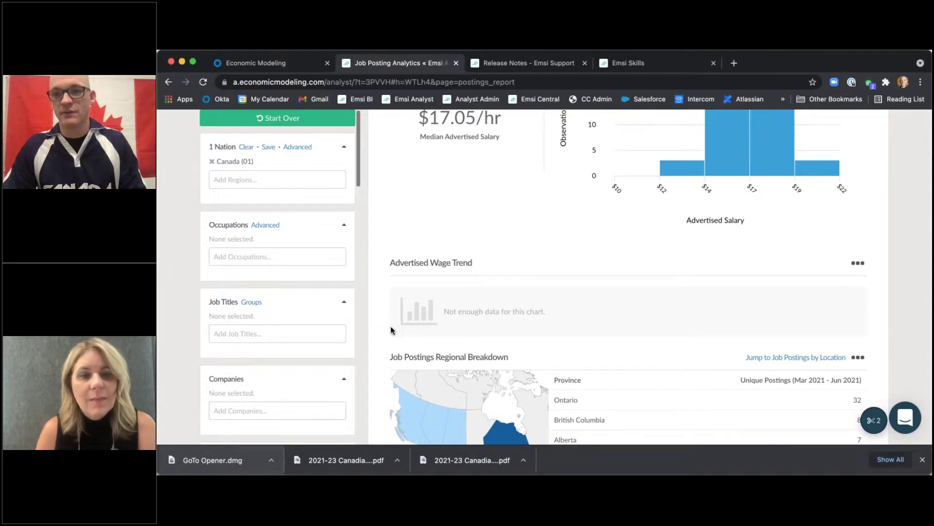
pyautogui.scroll(-2, 378, 336)
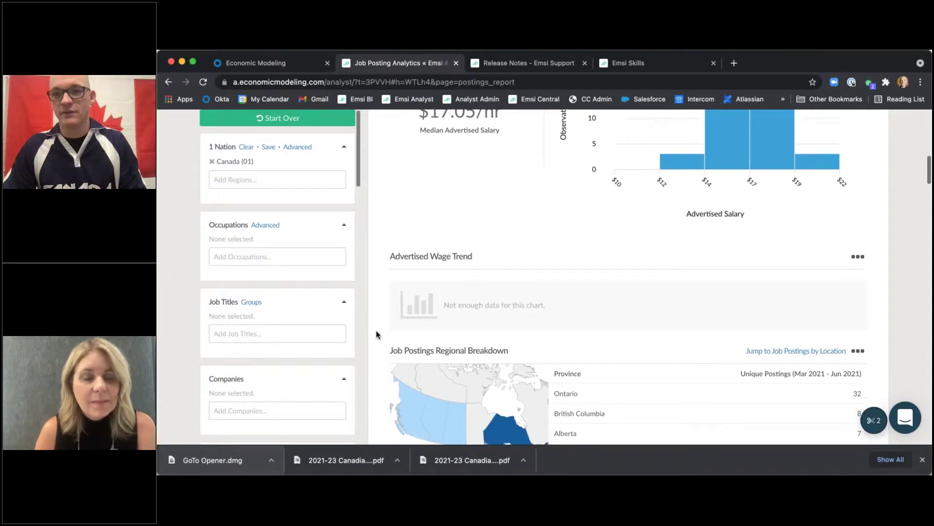
# - Expand the Budtenders in Orillia sample posting to read its highlighted keyword matches, and collapse it again
pyautogui.scroll(-6, 376, 338)
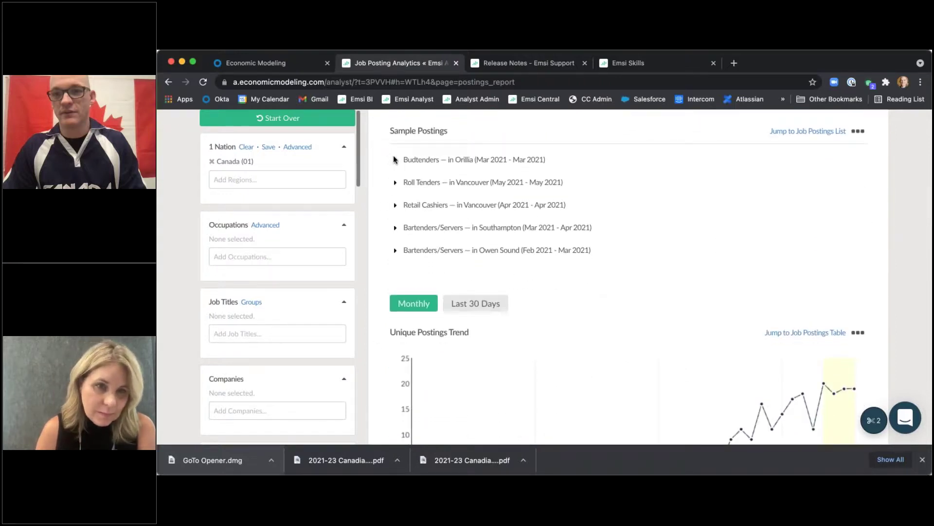
pyautogui.click(396, 161)
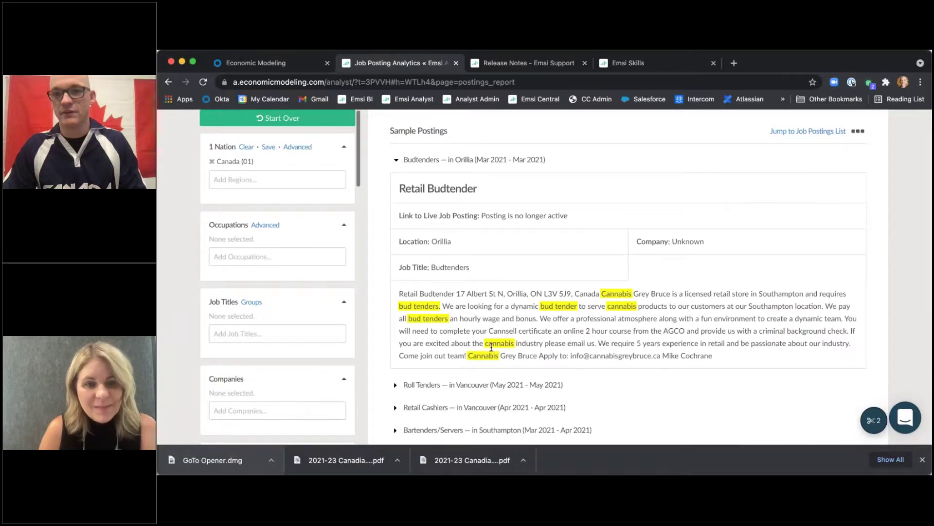
pyautogui.click(395, 160)
# - Examine the report from the Unique Postings Trend through companies, cities, occupations, job titles and industries to the Top Hard Skills
pyautogui.scroll(-6, 382, 249)
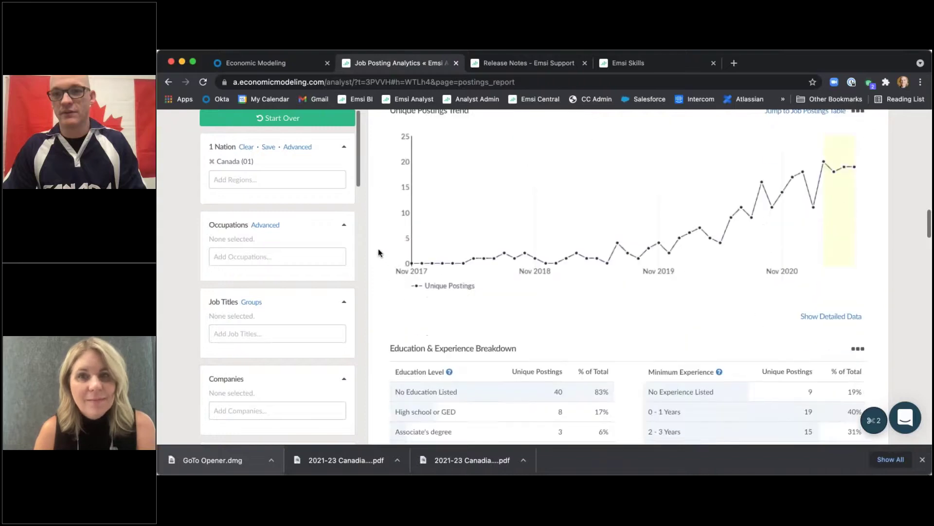
pyautogui.scroll(-8, 373, 251)
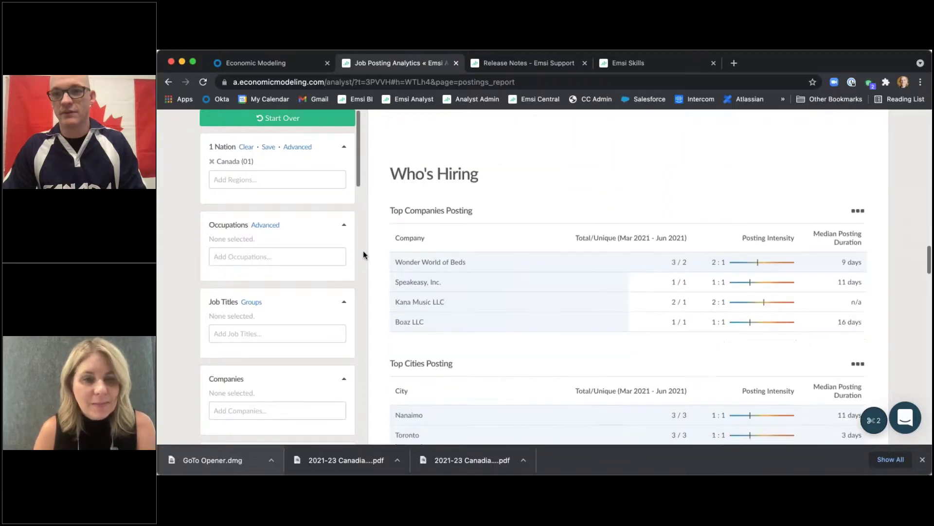
pyautogui.scroll(-8, 370, 251)
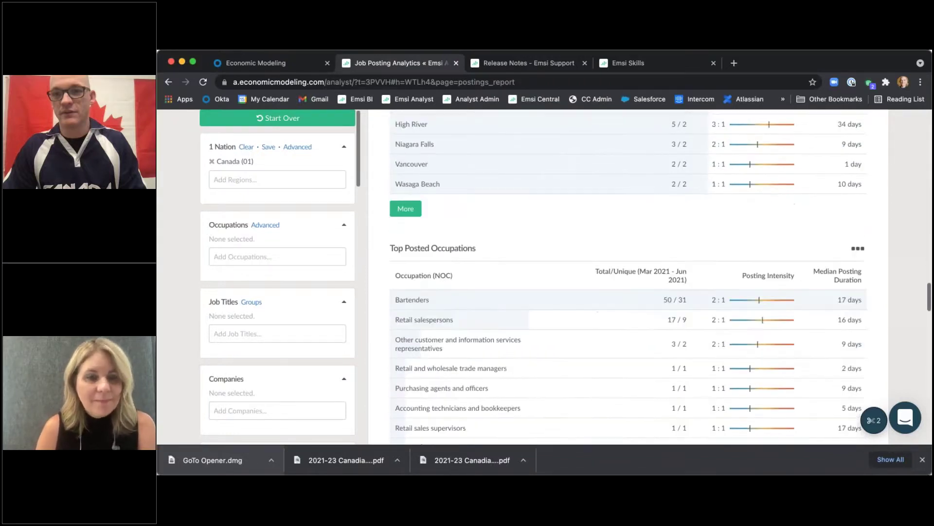
pyautogui.scroll(-5, 376, 249)
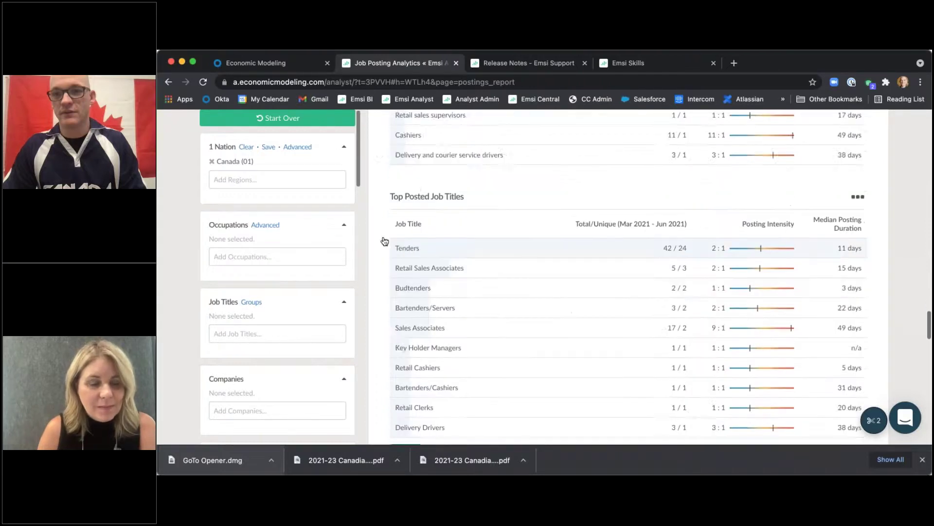
pyautogui.scroll(-6, 375, 248)
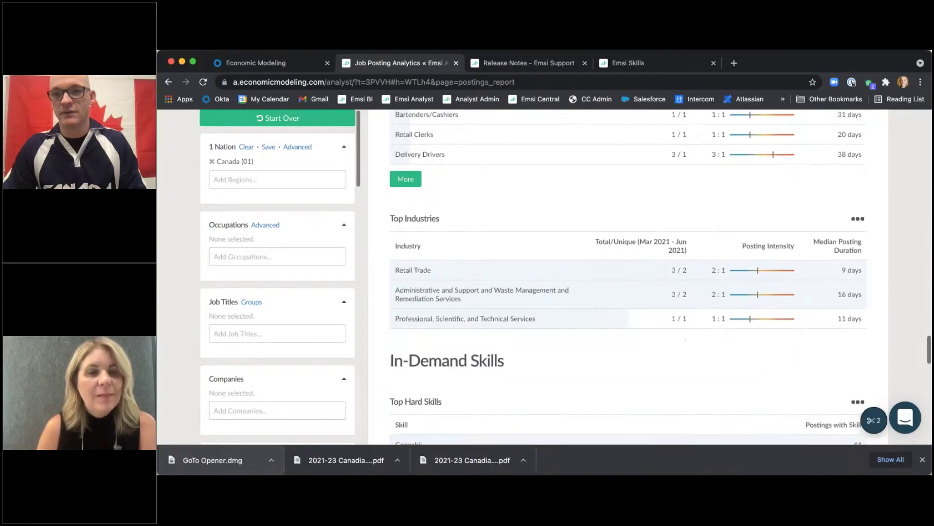
pyautogui.scroll(-3, 383, 241)
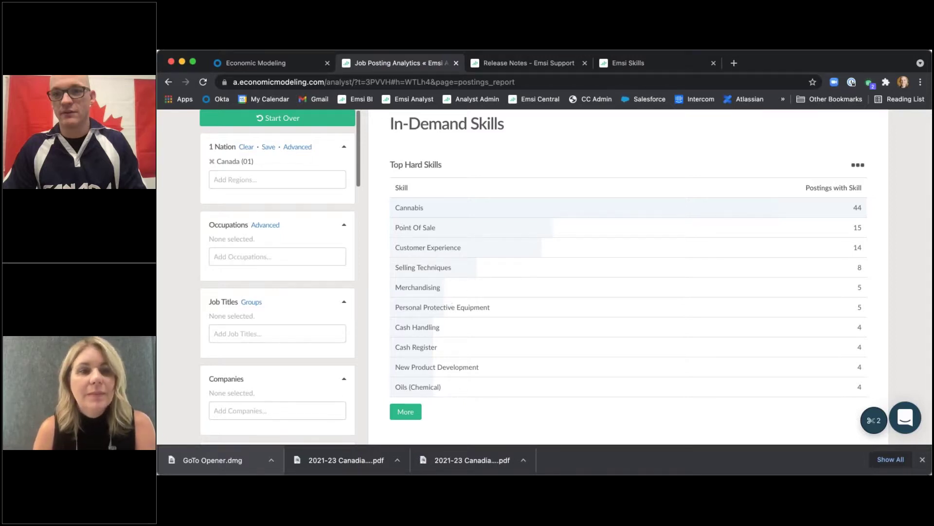
pyautogui.scroll(-5, 268, 326)
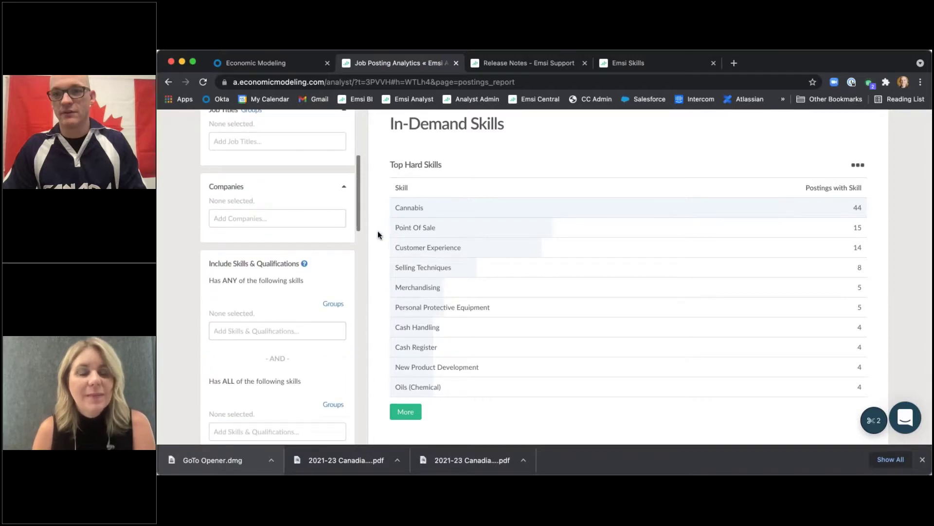
# - Go back through the job titles, occupations and cities tables to review Top Companies Posting under Who's Hiring
pyautogui.scroll(8, 374, 234)
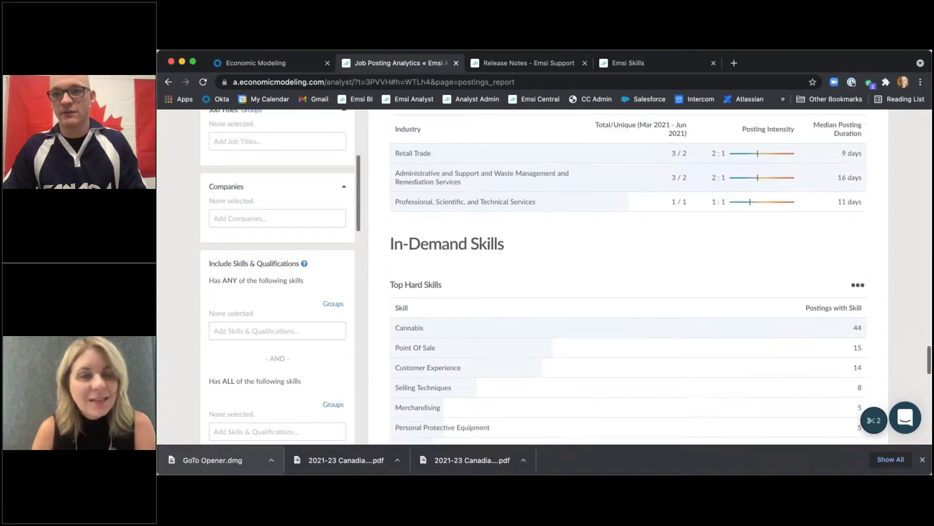
pyautogui.scroll(5, 627, 278)
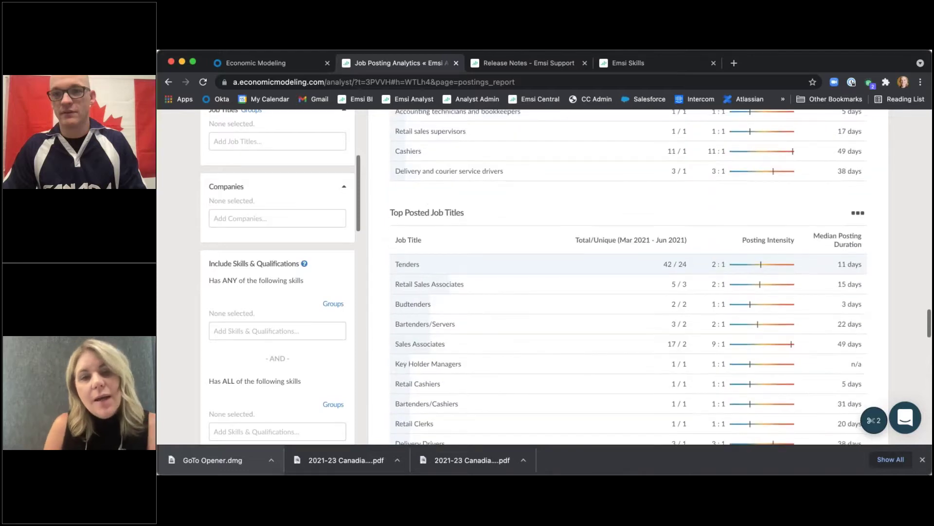
pyautogui.scroll(7, 628, 292)
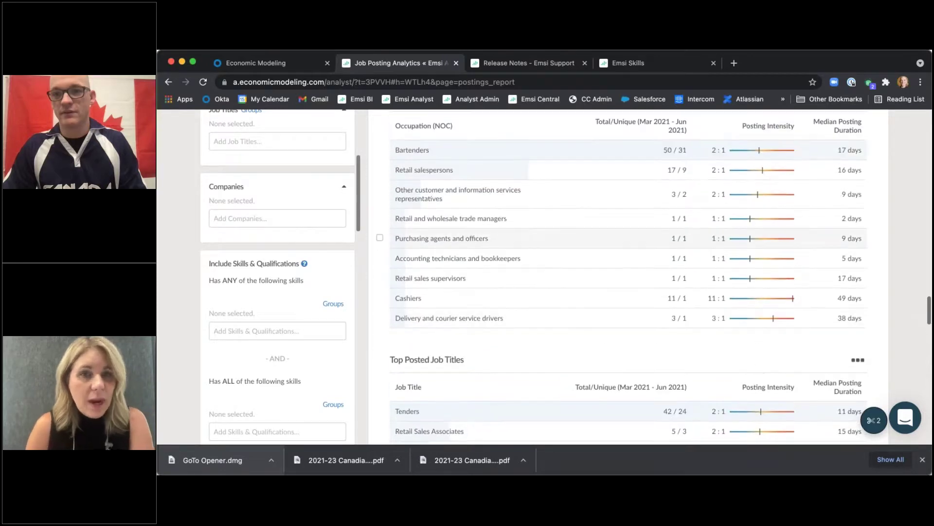
pyautogui.scroll(8, 627, 277)
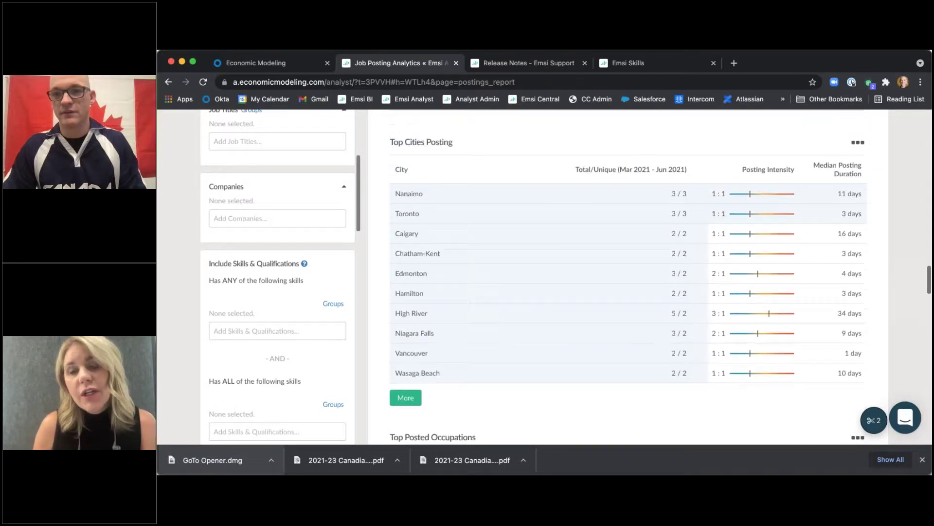
pyautogui.scroll(7, 628, 278)
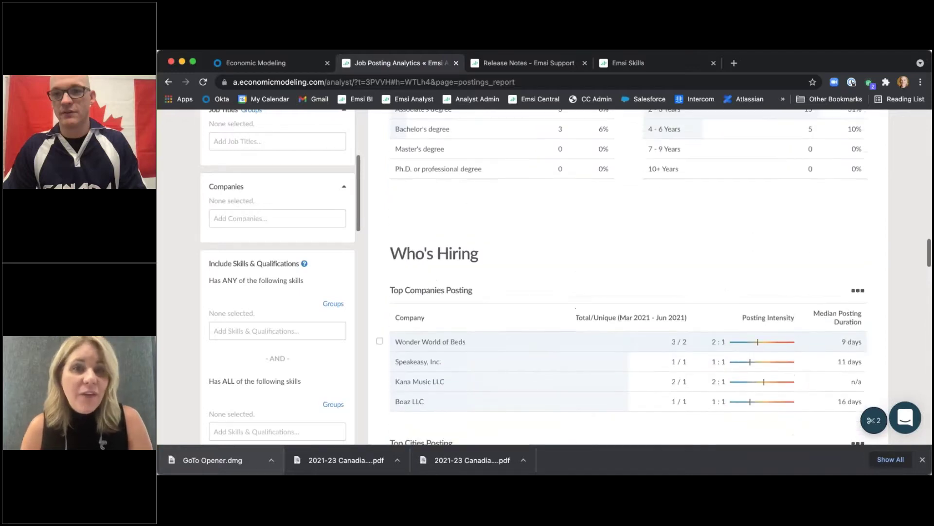
pyautogui.scroll(-4, 628, 277)
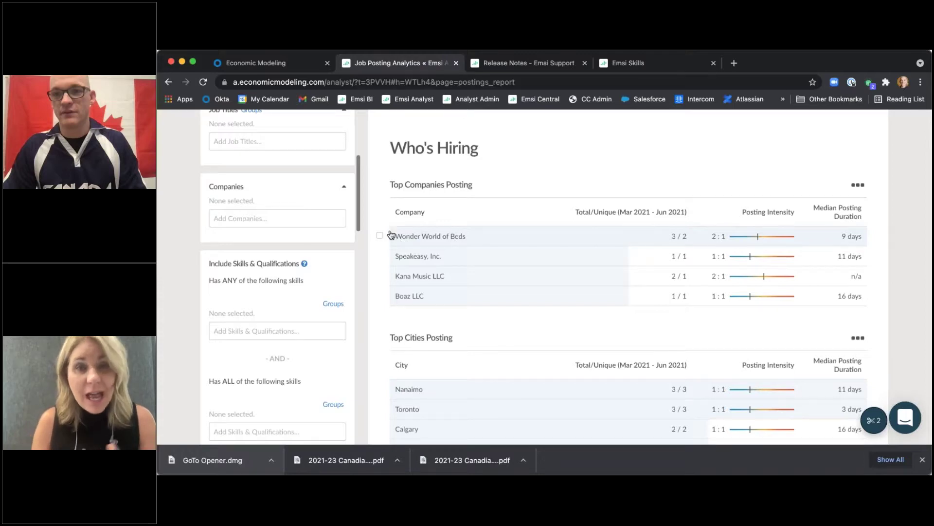
# - Return to the Unique Postings Trend, switch it to the last 30 days and back to monthly, and review the chart
pyautogui.scroll(4, 382, 230)
pyautogui.scroll(10, 385, 234)
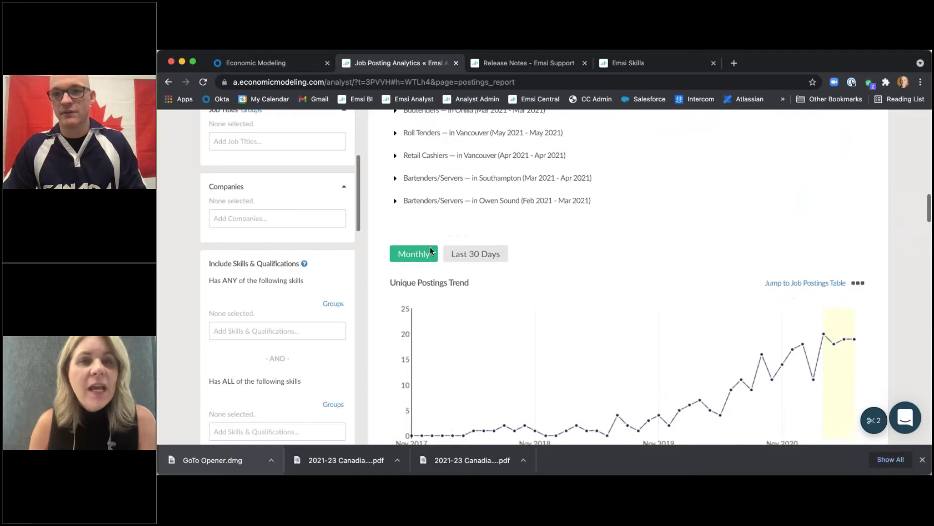
pyautogui.click(474, 256)
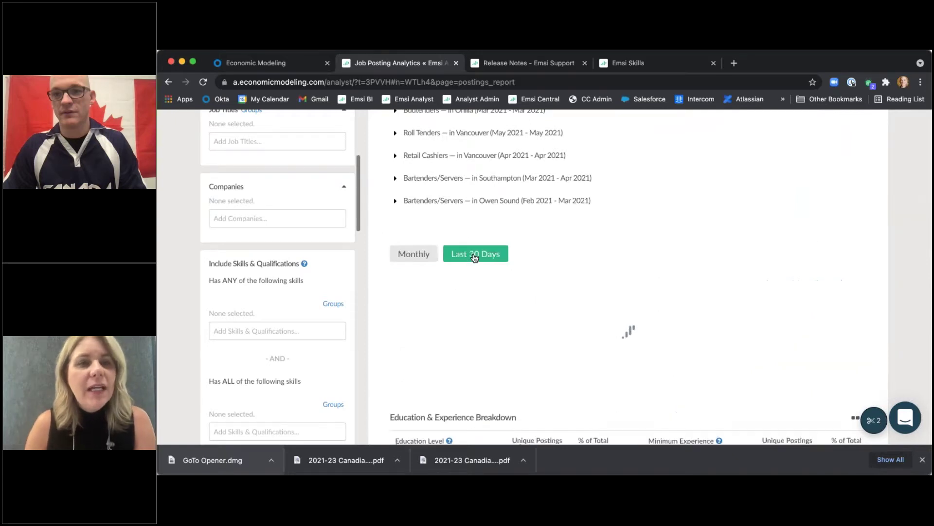
pyautogui.click(405, 260)
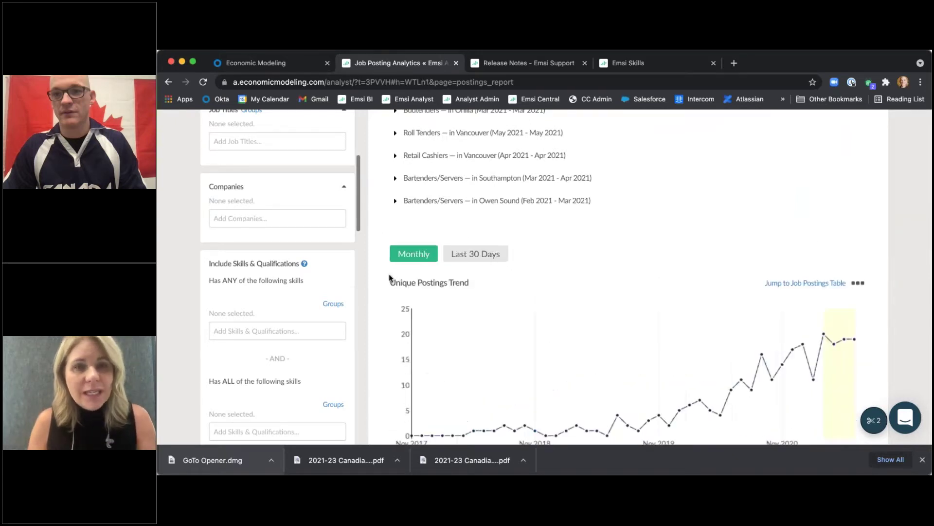
pyautogui.scroll(-2, 389, 273)
pyautogui.moveTo(863, 279)
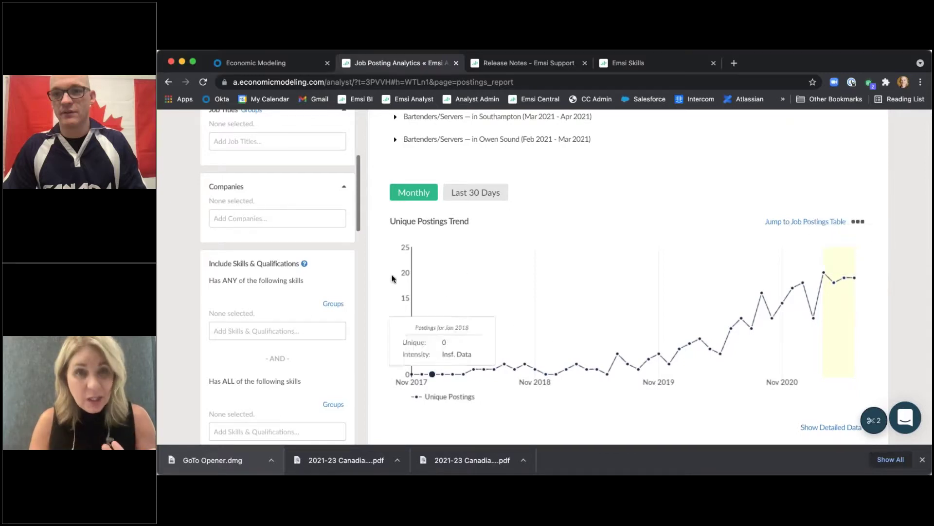
# - Start the Job Posting Analytics search over from the report's filters
pyautogui.scroll(10, 385, 271)
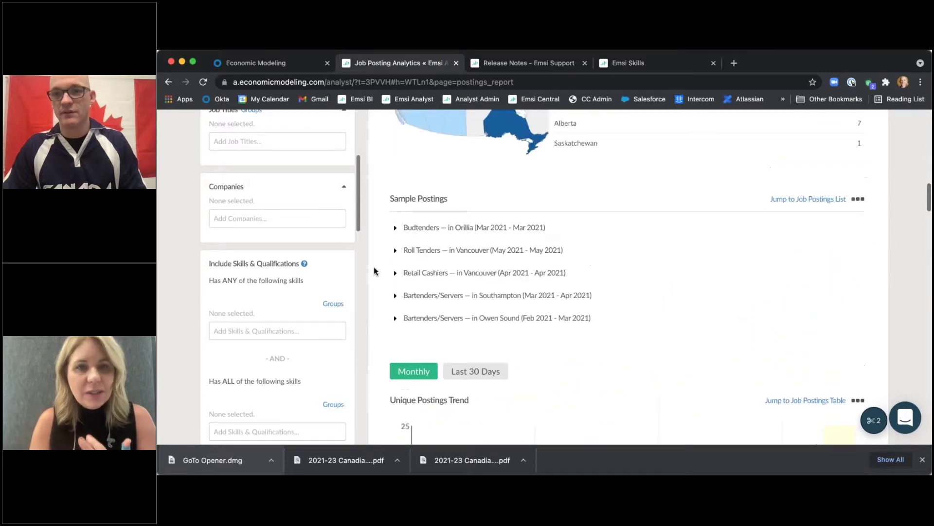
pyautogui.scroll(4, 373, 267)
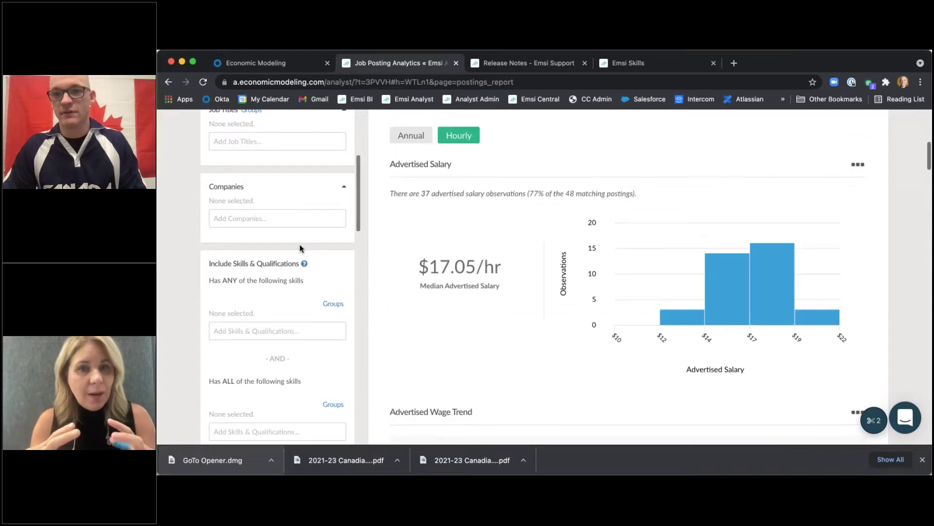
pyautogui.scroll(5, 273, 238)
pyautogui.scroll(3, 272, 237)
pyautogui.click(278, 200)
pyautogui.scroll(-3, 489, 257)
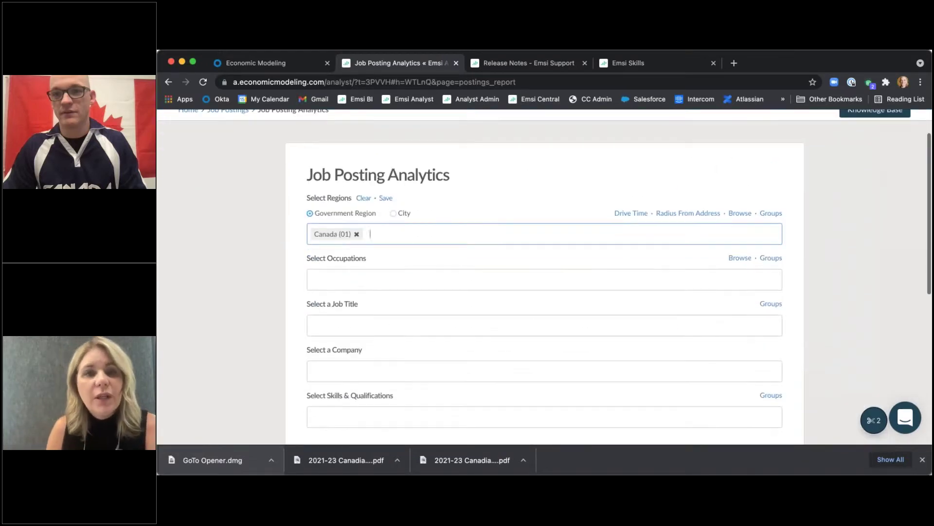
pyautogui.scroll(-1, 293, 322)
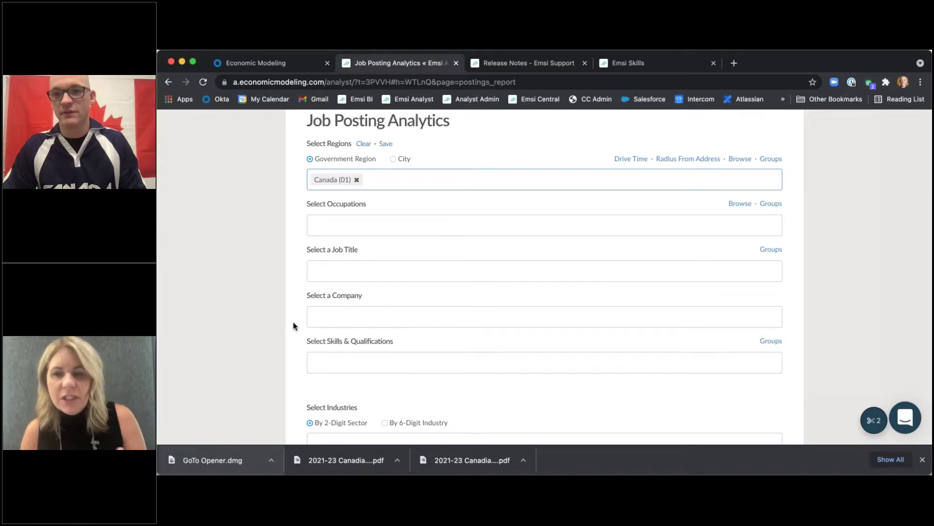
pyautogui.scroll(-3, 293, 323)
pyautogui.click(322, 356)
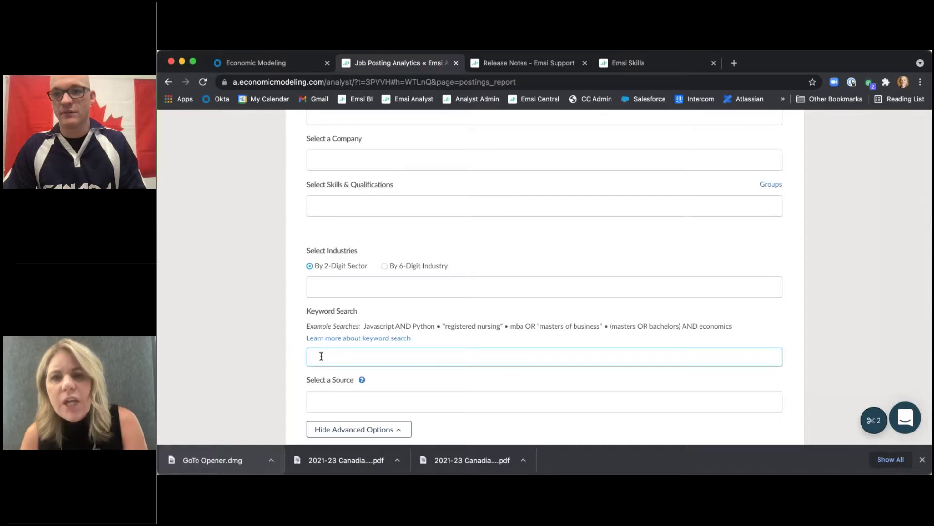
pyautogui.write('"')
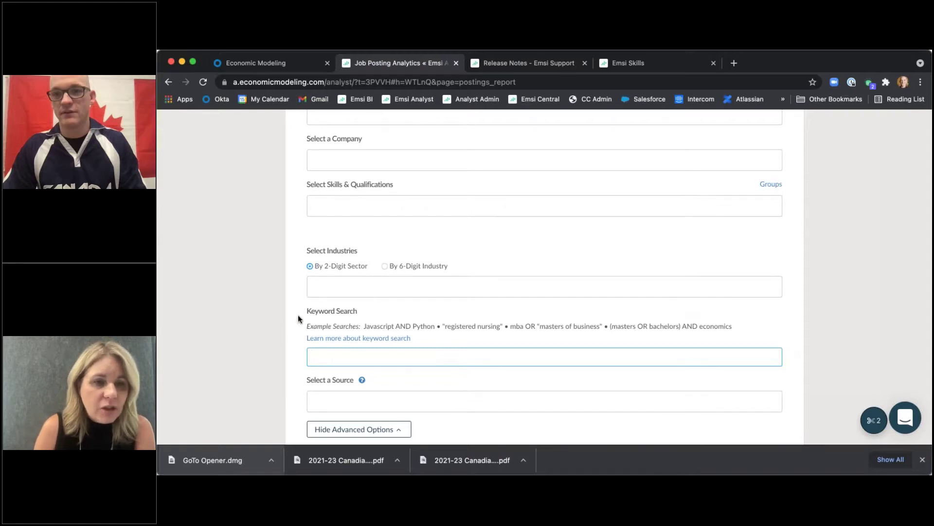
# - Search the job titles for "Software", look through the suggested titles, and clear the entry
pyautogui.scroll(5, 307, 292)
pyautogui.click(327, 247)
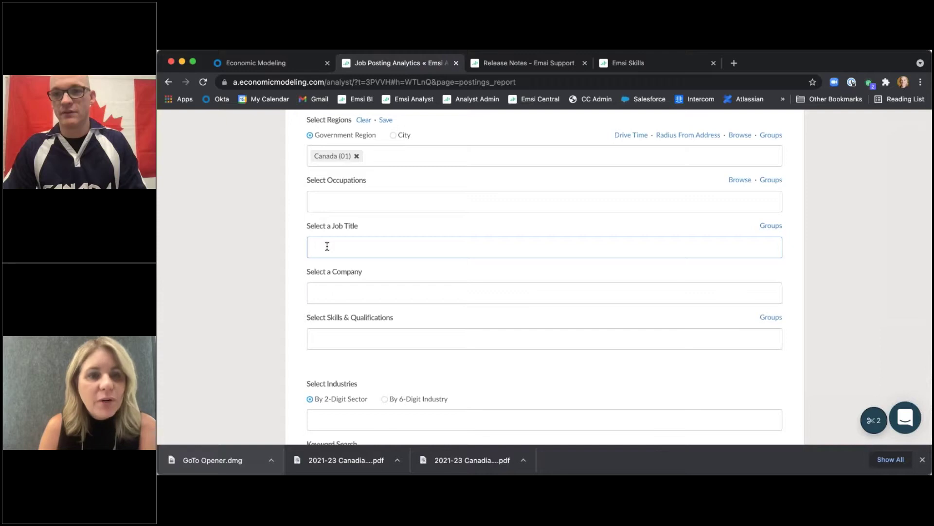
pyautogui.write('Software')
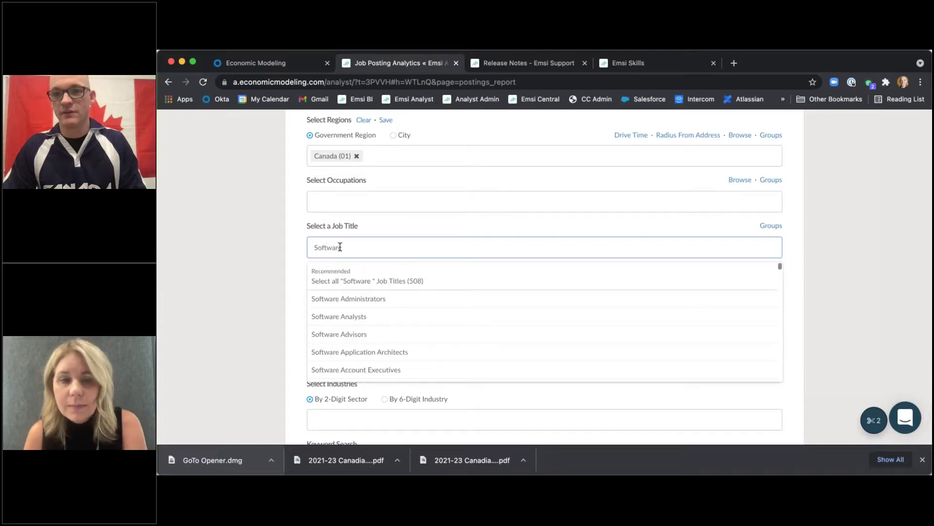
pyautogui.scroll(-3, 428, 369)
pyautogui.scroll(-2, 429, 368)
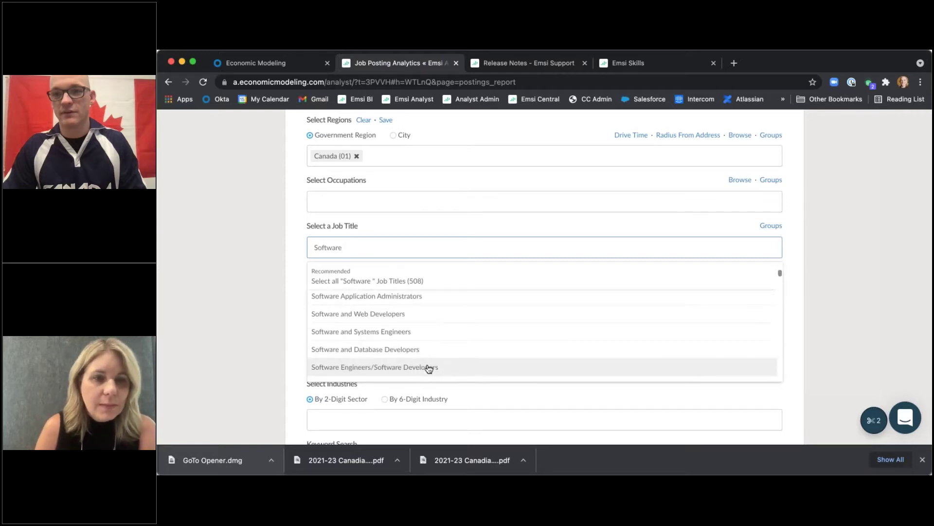
pyautogui.scroll(-5, 437, 367)
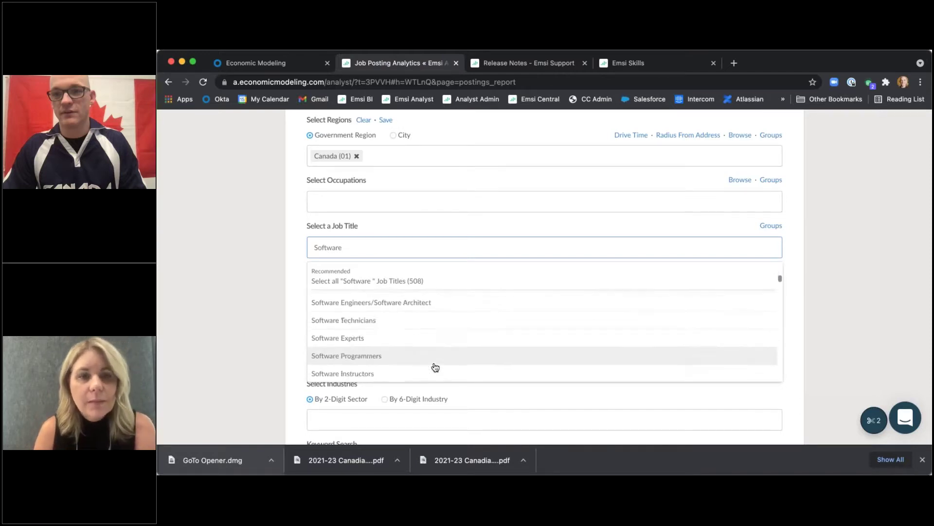
pyautogui.scroll(10, 437, 368)
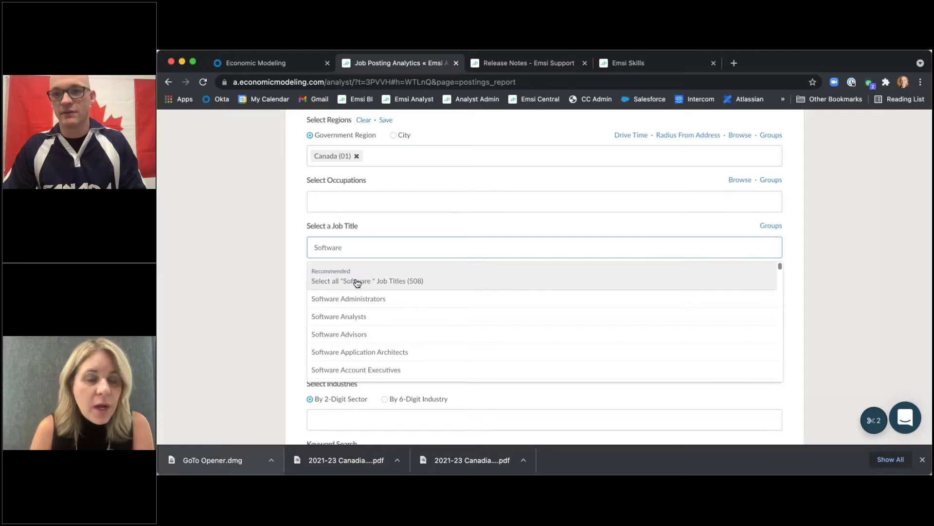
pyautogui.doubleClick(320, 247)
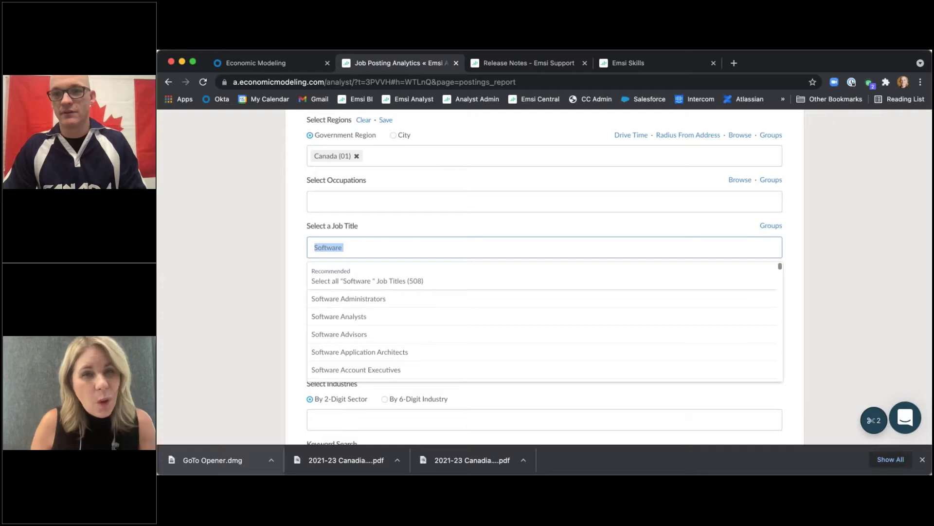
pyautogui.press('BackSpace')
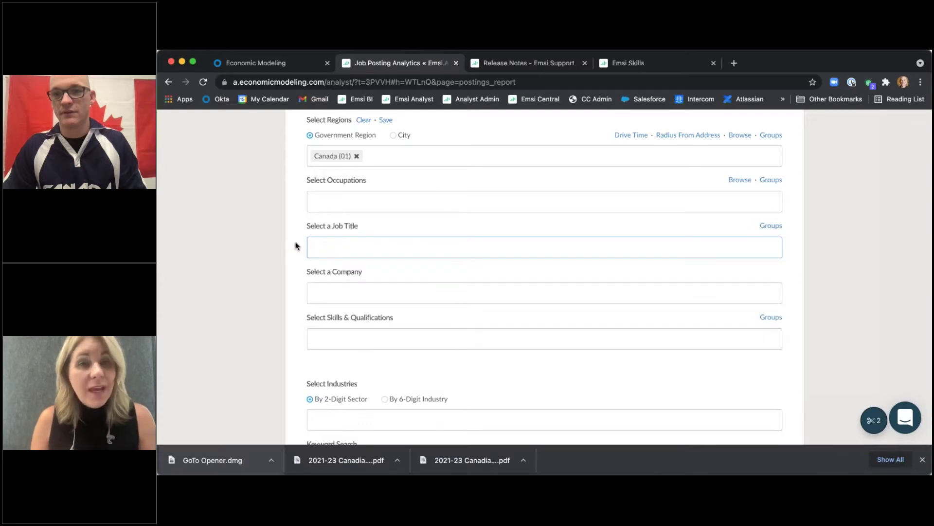
# - Add all "software" job titles to the Canada-wide search and run the report
pyautogui.scroll(3, 295, 245)
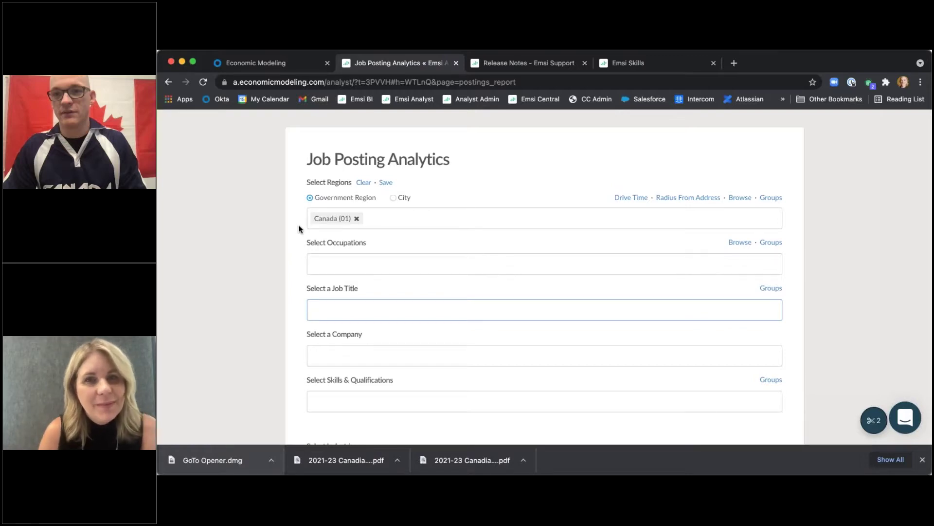
pyautogui.scroll(-3, 299, 229)
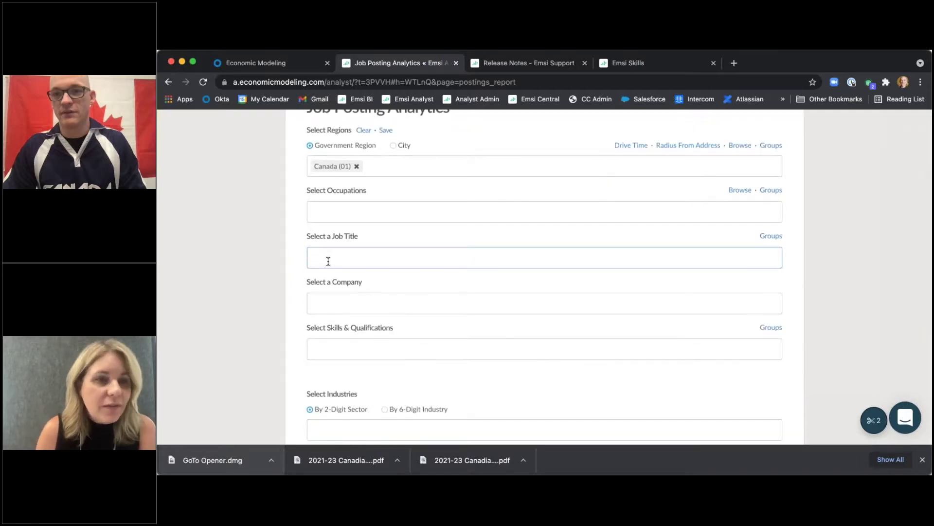
pyautogui.write('software')
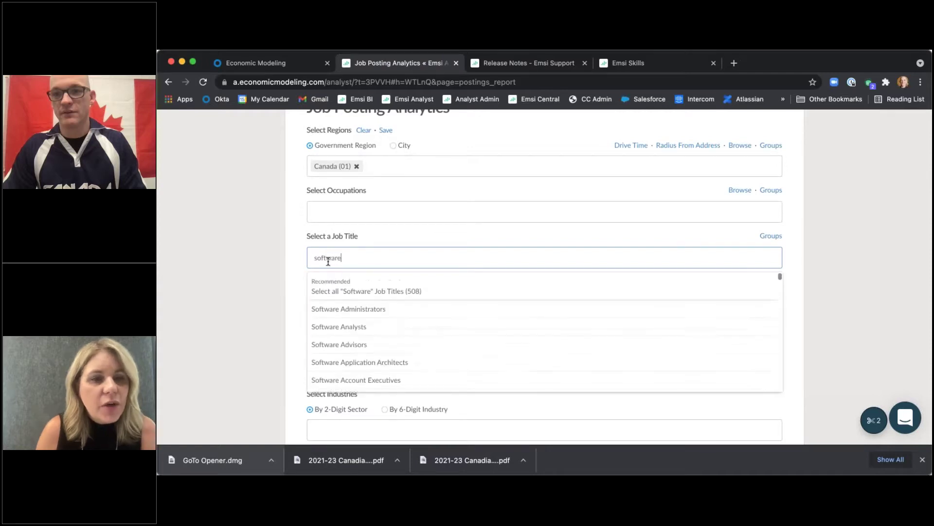
pyautogui.click(380, 291)
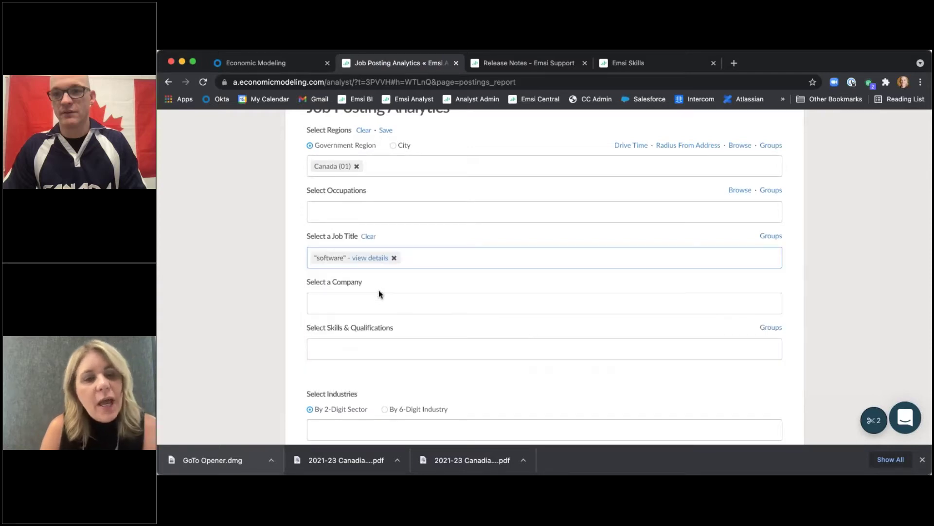
pyautogui.scroll(-5, 287, 312)
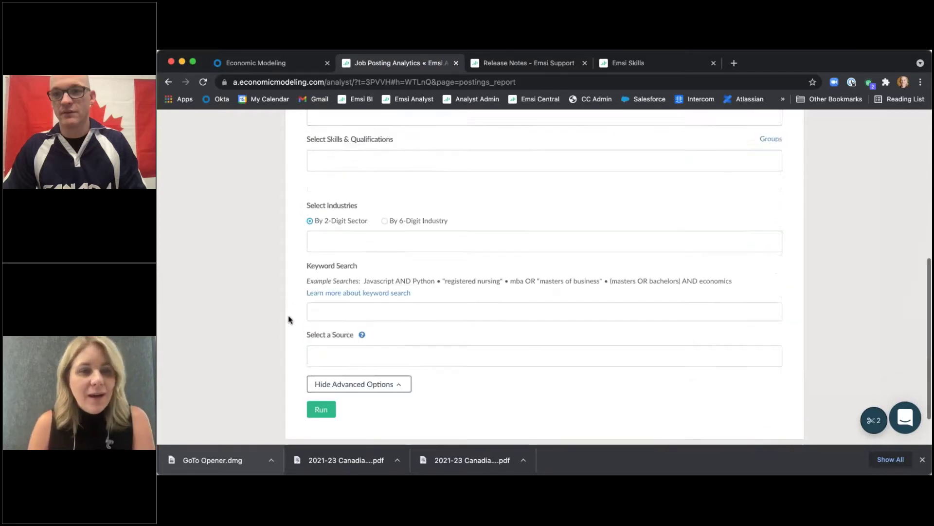
pyautogui.click(322, 359)
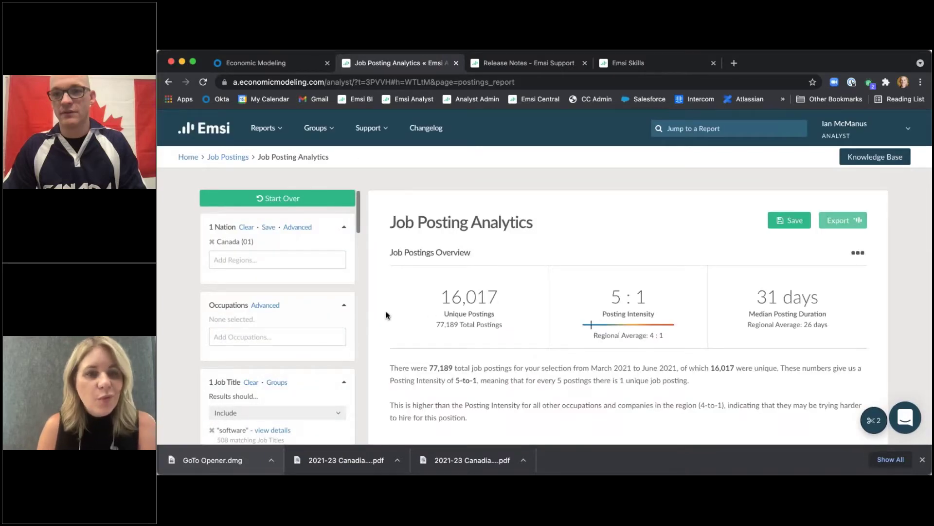
# - Examine the hourly Advertised Salary figures and histogram bars, and highlight the share of matching postings that have salary observations
pyautogui.scroll(-5, 382, 315)
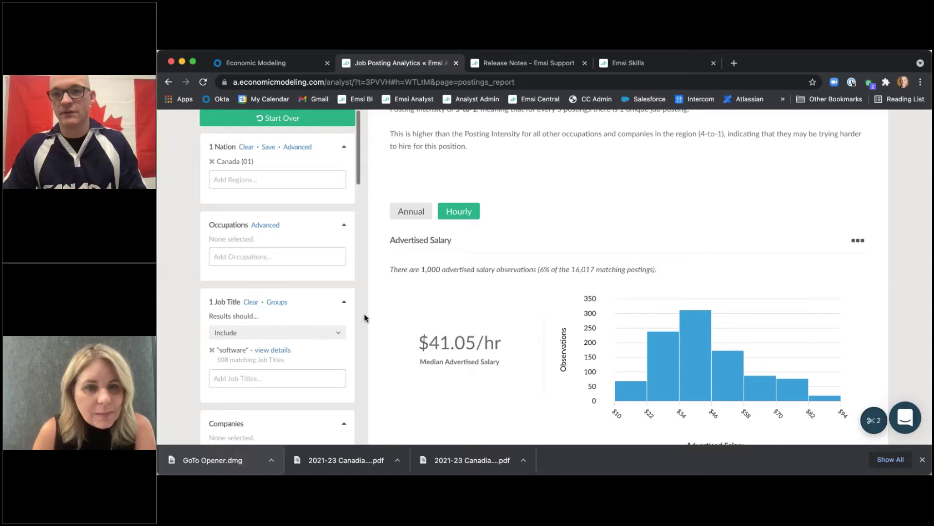
pyautogui.scroll(-3, 375, 314)
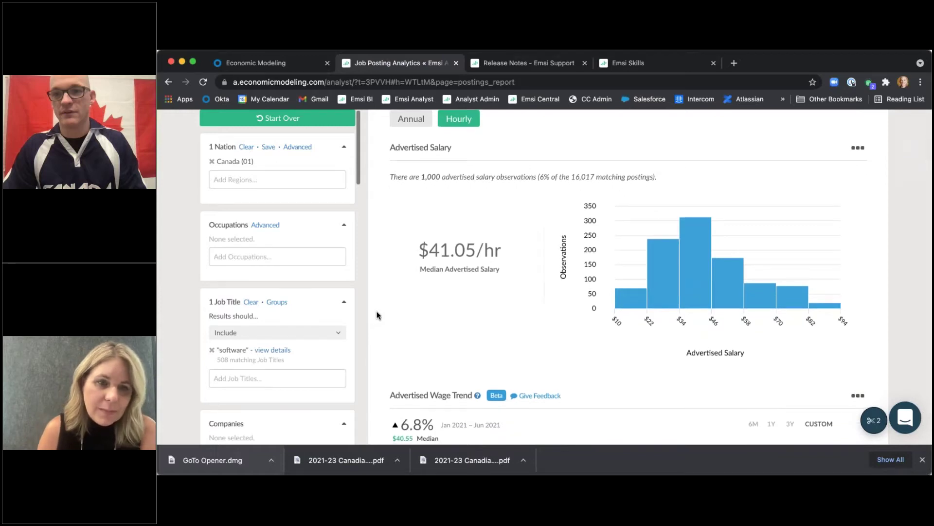
pyautogui.scroll(1, 379, 311)
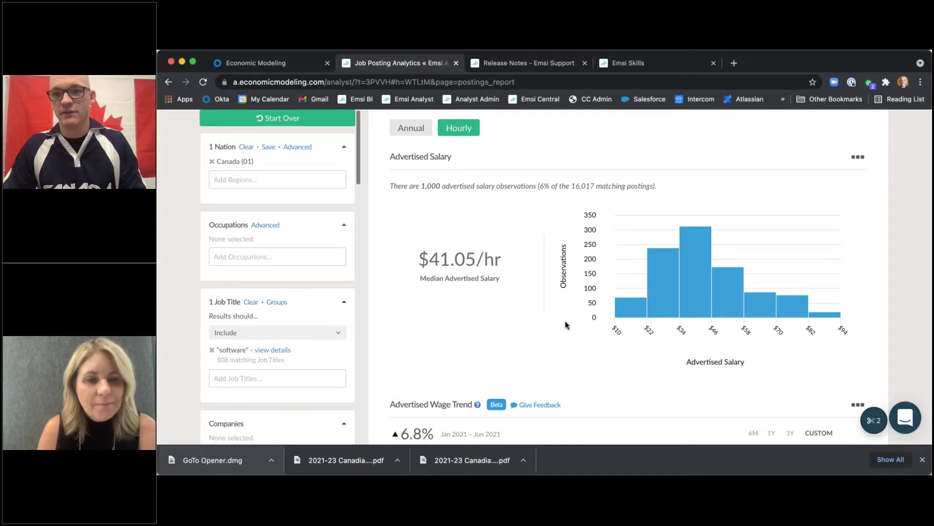
pyautogui.moveTo(633, 303)
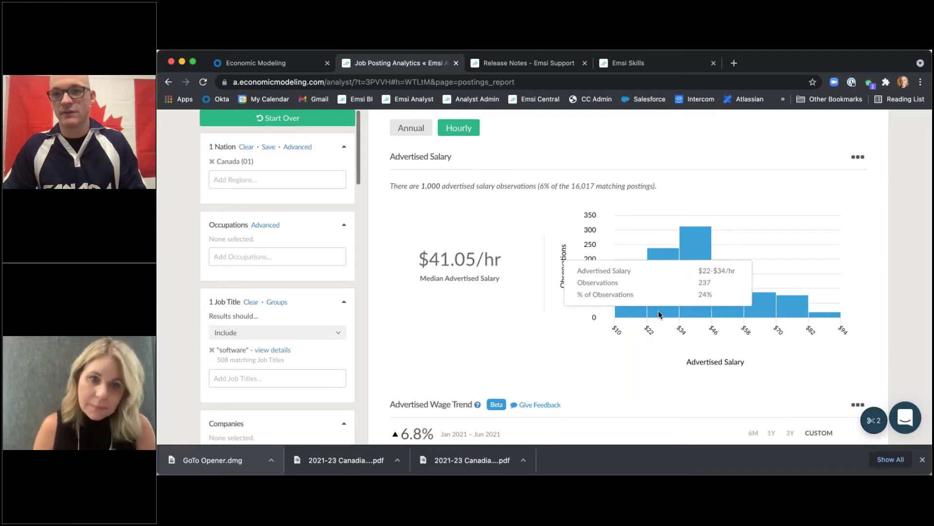
pyautogui.moveTo(699, 319)
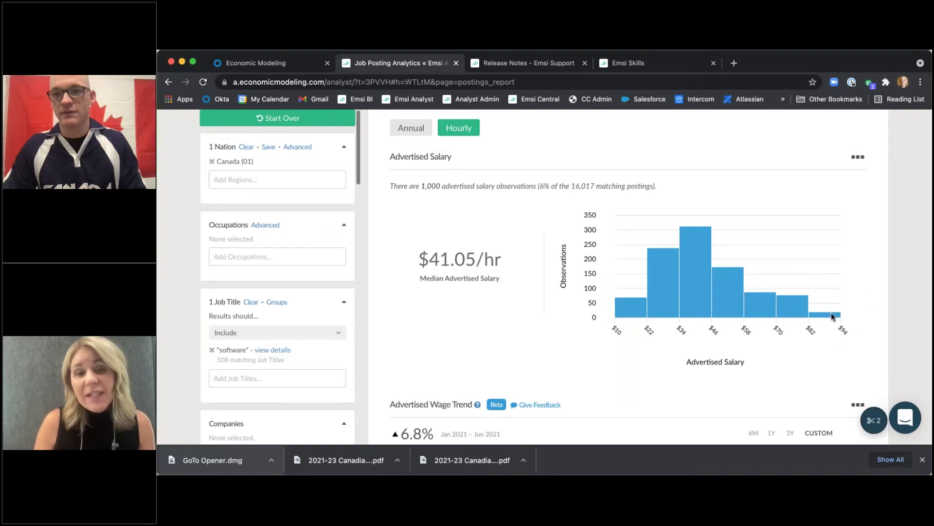
pyautogui.moveTo(833, 317)
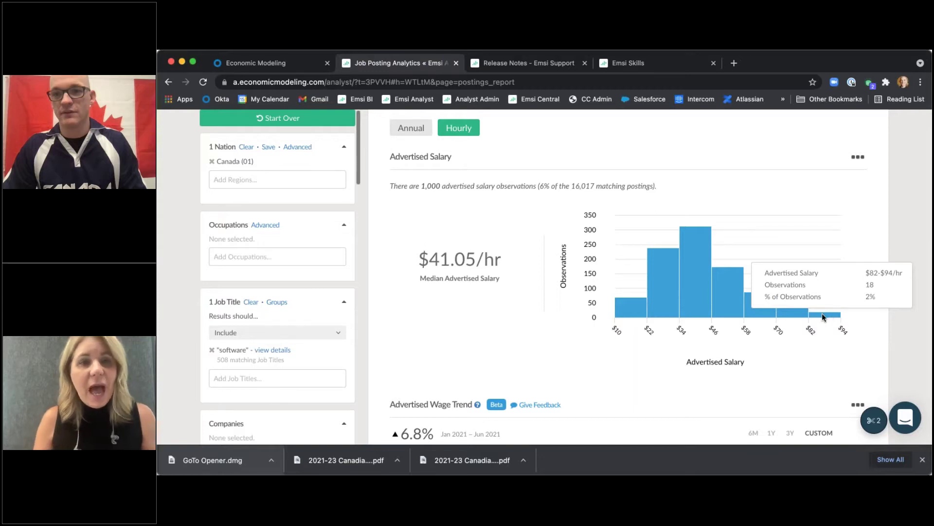
pyautogui.moveTo(801, 314)
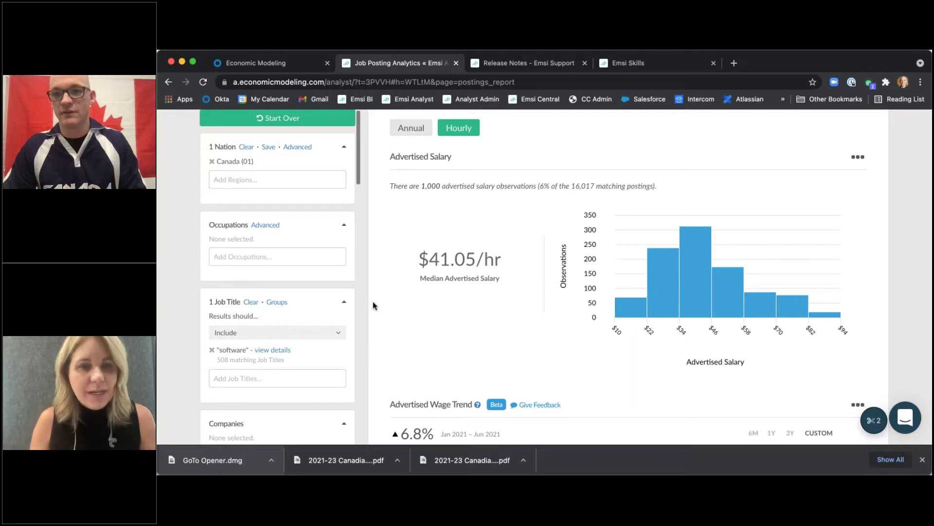
pyautogui.doubleClick(540, 186)
pyautogui.moveTo(558, 186); pyautogui.dragTo(661, 190)
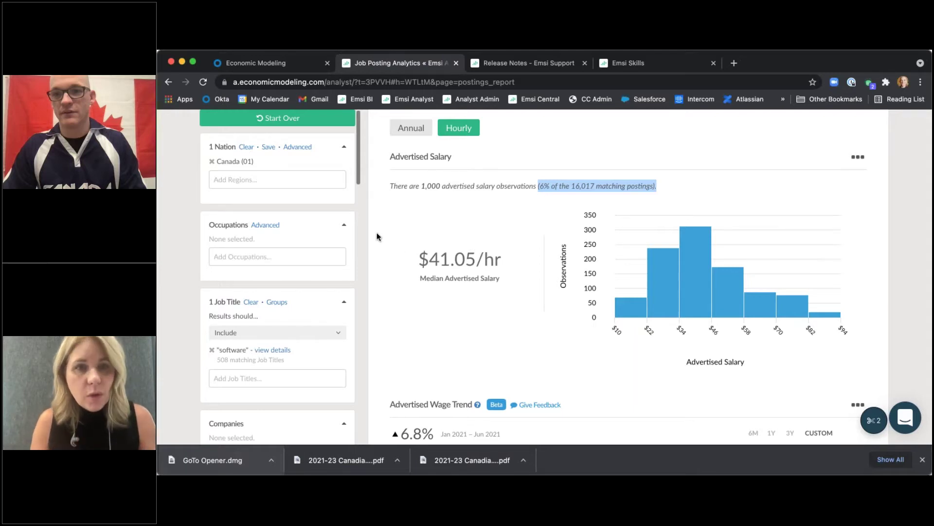
# - Start the job postings search over and check the support resources and account manager contact details
pyautogui.scroll(1, 378, 236)
pyautogui.scroll(6, 377, 236)
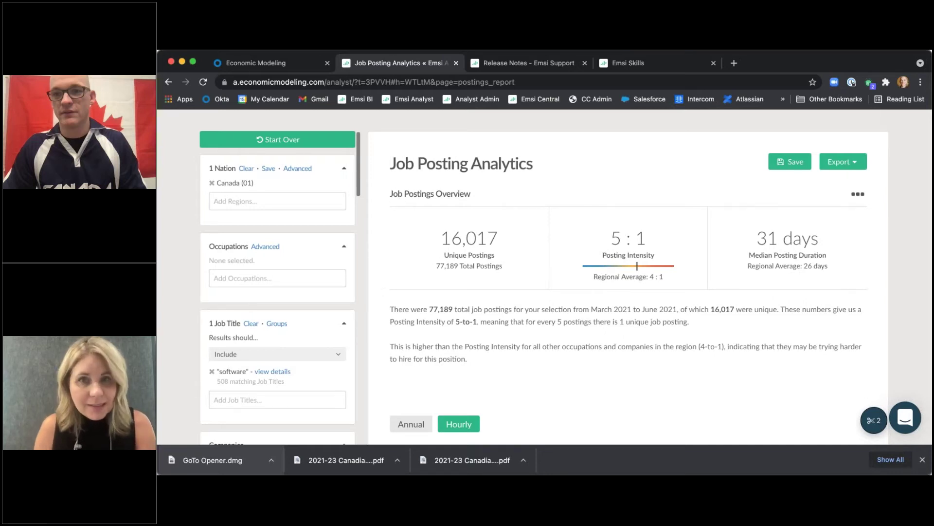
pyautogui.click(289, 141)
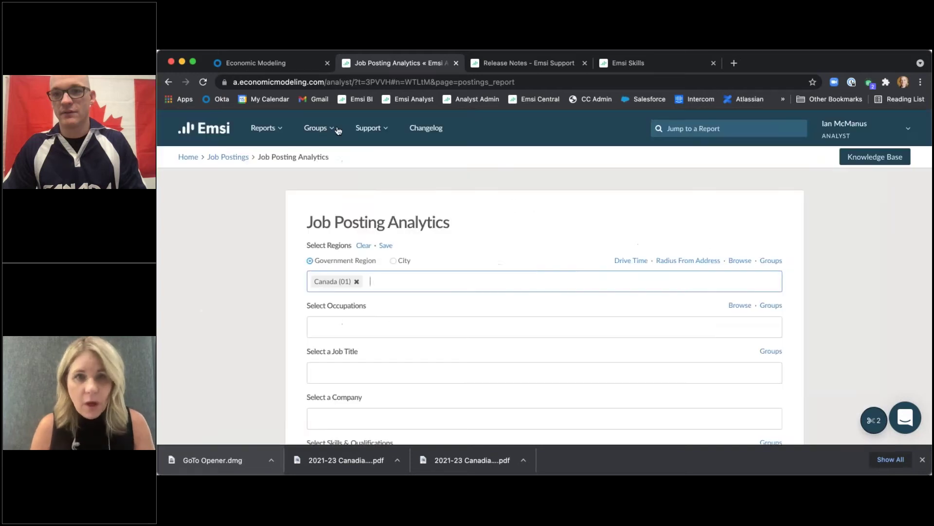
pyautogui.click(386, 129)
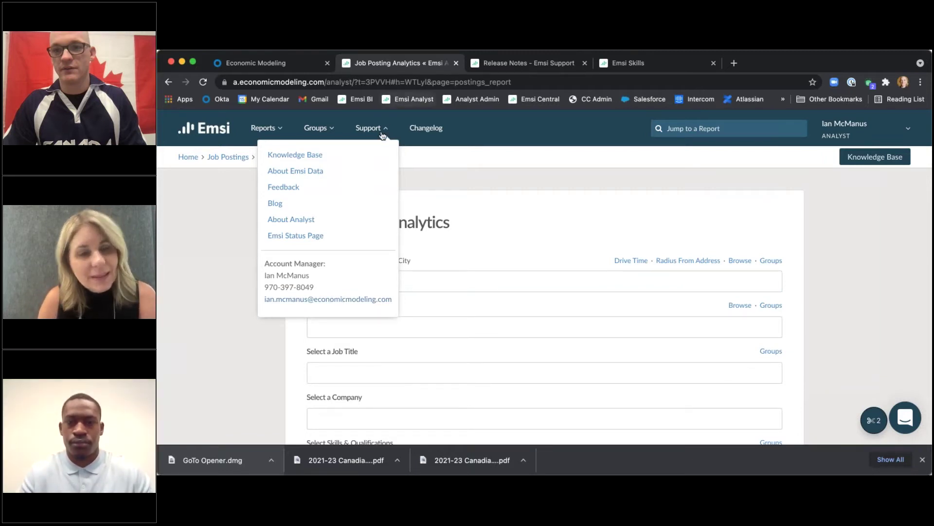
pyautogui.click(407, 151)
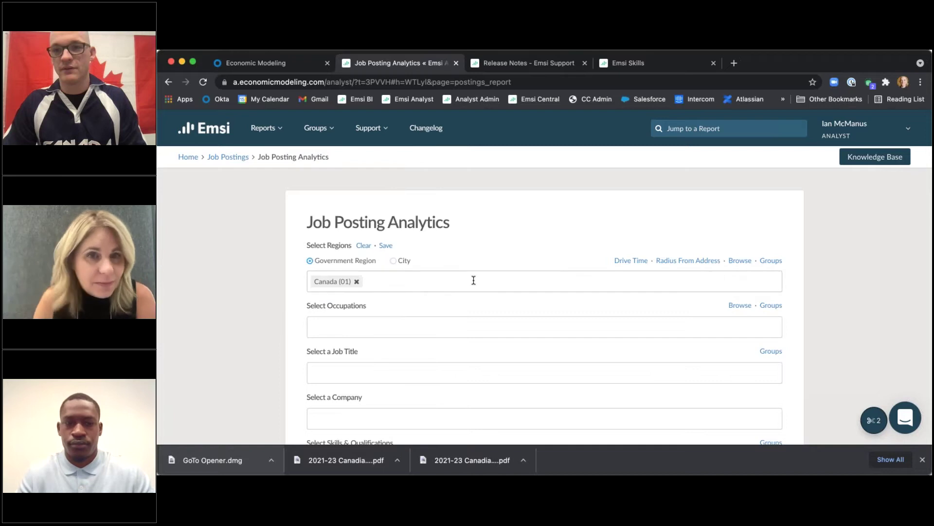